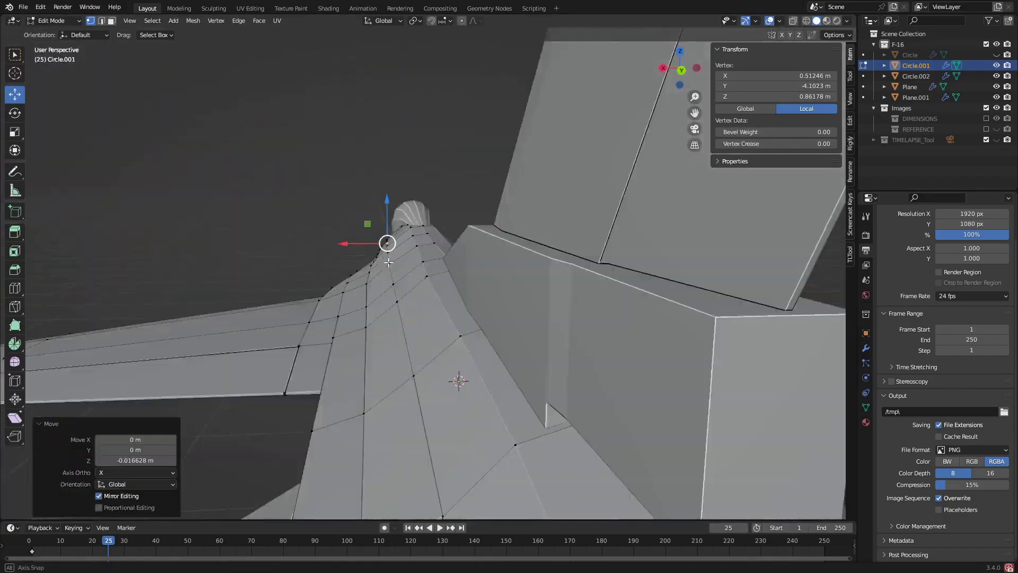
Step: Slide a vertex on the upper fuselage behind the cockpit along its edge to smooth the mesh flow
{"action": "key", "text": "KP_5"}
{"action": "left_click", "coordinate": [425, 214]}
{"action": "left_click", "coordinate": [406, 324]}
{"action": "key", "text": "g"}
{"action": "key", "text": "g"}
{"action": "left_click", "coordinate": [332, 341]}
Step: Nudge another fuselage vertex slightly downward along the Z axis
{"action": "left_click", "coordinate": [226, 273]}
{"action": "left_click_drag", "start_coordinate": [229, 235], "coordinate": [229, 239]}
{"action": "middle_click_drag", "start_coordinate": [229, 239], "coordinate": [228, 266]}
{"action": "left_click", "coordinate": [325, 307], "text": "shift"}
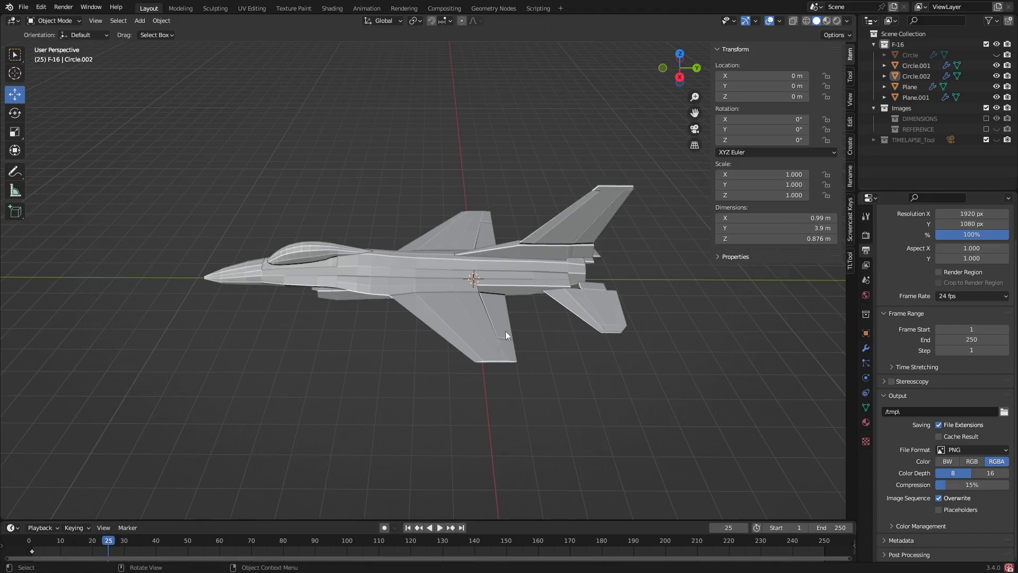
Step: Examine from several angles how the wings and tailplanes meet the side extensions of the fuselage
{"action": "middle_click_drag", "start_coordinate": [504, 331], "coordinate": [310, 294]}
{"action": "scroll", "coordinate": [358, 281], "scroll_direction": "up", "scroll_amount": 4}
{"action": "scroll", "coordinate": [310, 294], "scroll_direction": "up", "scroll_amount": 3}
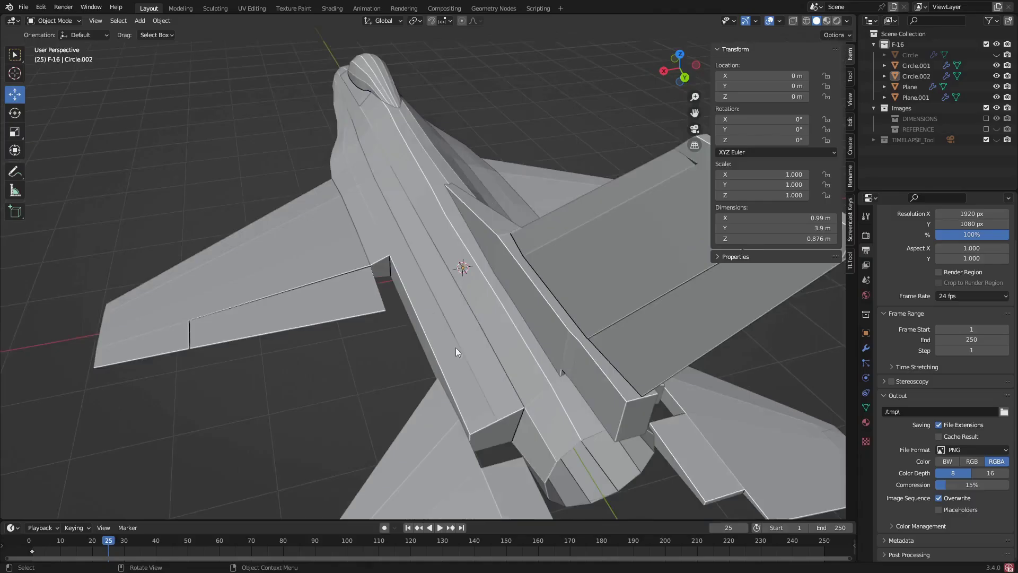
{"action": "middle_click_drag", "start_coordinate": [456, 352], "coordinate": [480, 329]}
{"action": "left_click", "coordinate": [511, 350]}
{"action": "scroll", "coordinate": [498, 268], "scroll_direction": "up", "scroll_amount": 1}
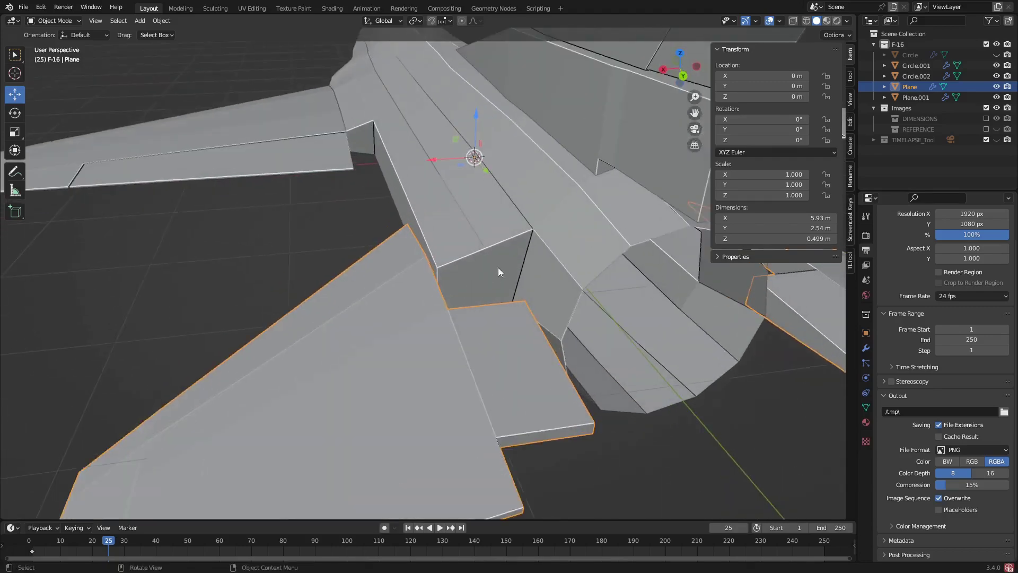
{"action": "middle_click_drag", "start_coordinate": [498, 269], "coordinate": [501, 302]}
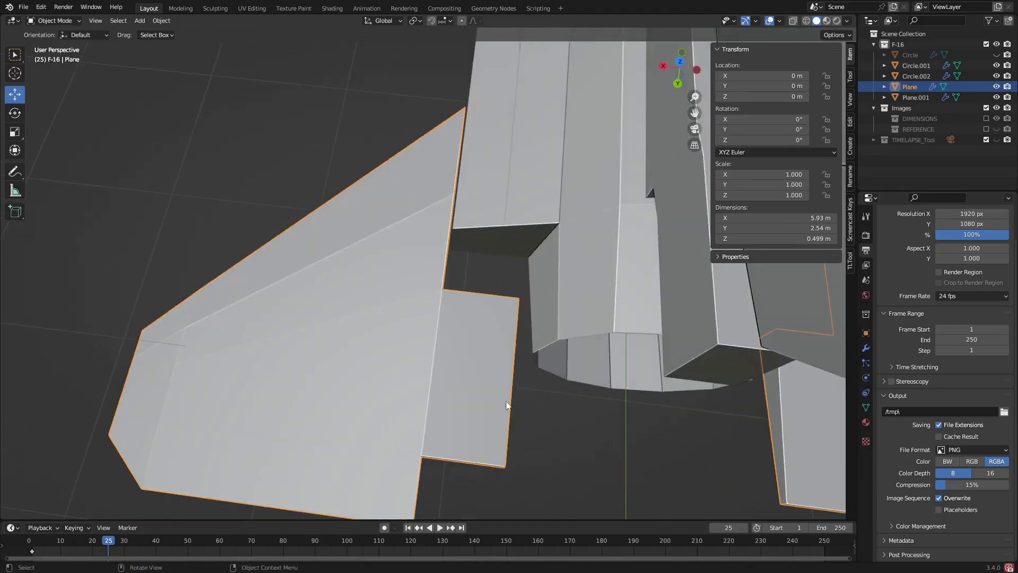
{"action": "scroll", "coordinate": [502, 371], "scroll_direction": "down", "scroll_amount": 10}
{"action": "middle_click_drag", "start_coordinate": [514, 281], "coordinate": [364, 307]}
{"action": "scroll", "coordinate": [421, 288], "scroll_direction": "up", "scroll_amount": 3}
{"action": "scroll", "coordinate": [373, 307], "scroll_direction": "down", "scroll_amount": 4}
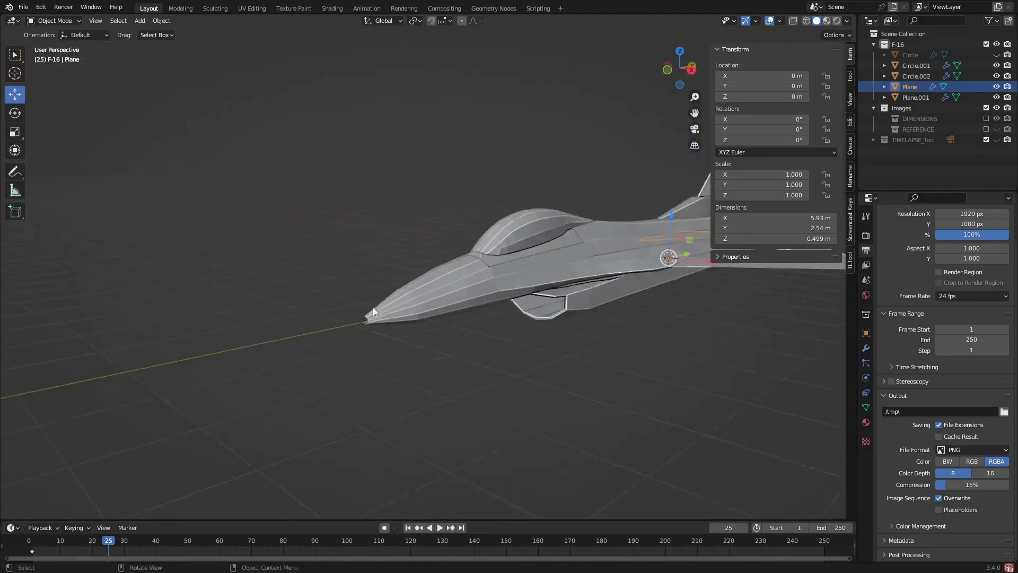
{"action": "middle_click_drag", "start_coordinate": [477, 291], "coordinate": [459, 275]}
{"action": "scroll", "coordinate": [459, 313], "scroll_direction": "up", "scroll_amount": 5}
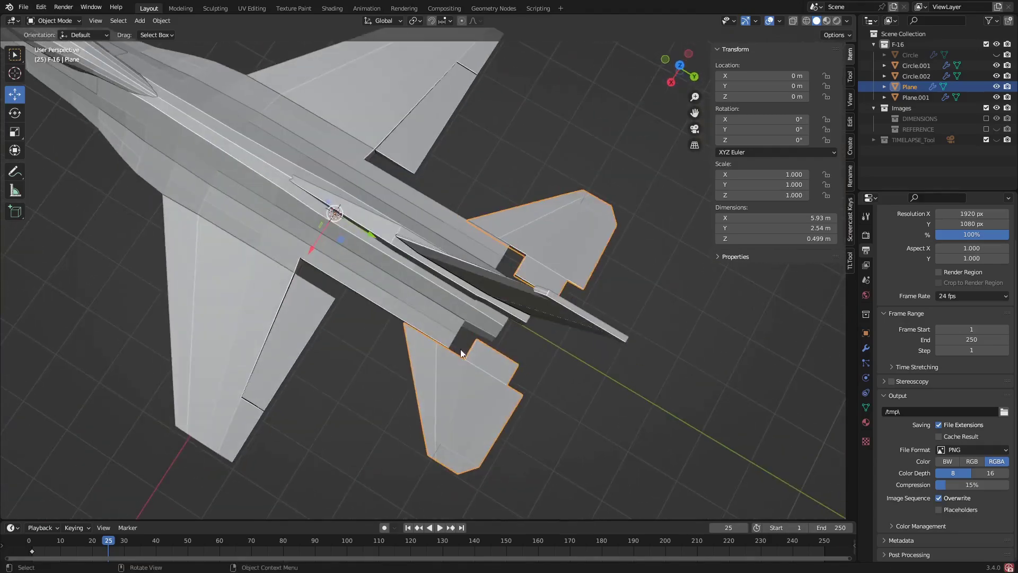
{"action": "middle_click_drag", "start_coordinate": [459, 377], "coordinate": [340, 264]}
{"action": "scroll", "coordinate": [320, 218], "scroll_direction": "up", "scroll_amount": 5}
Step: In the fuselage and wing mesh, delete the top, rear and bottom faces at the wing root's trailing corner
{"action": "left_click_drag", "start_coordinate": [319, 215], "coordinate": [320, 243]}
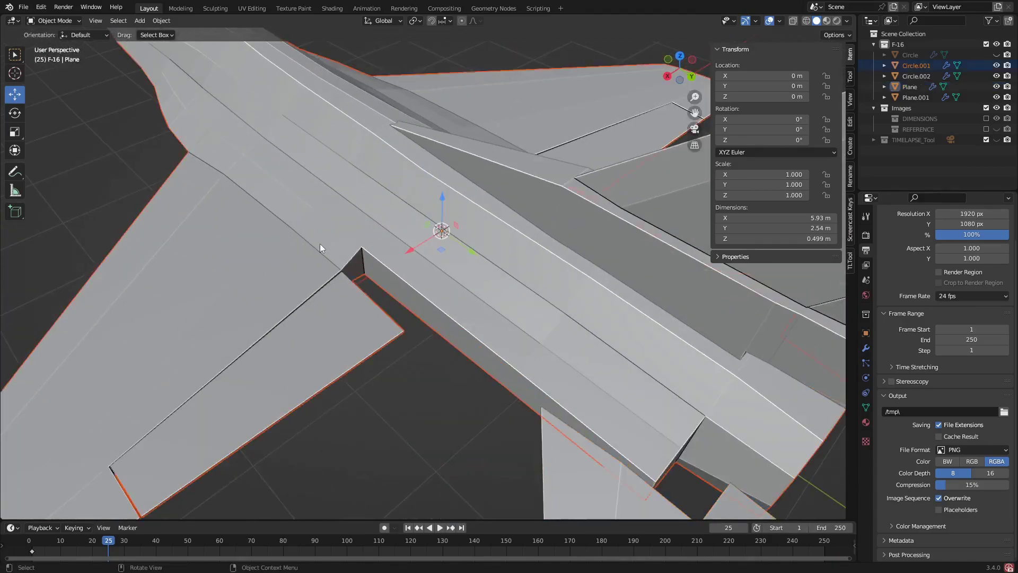
{"action": "key", "text": "Tab"}
{"action": "middle_click_drag", "start_coordinate": [365, 251], "coordinate": [327, 226]}
{"action": "scroll", "coordinate": [416, 245], "scroll_direction": "up", "scroll_amount": 3}
{"action": "middle_click_drag", "start_coordinate": [503, 274], "coordinate": [447, 251], "text": "shift"}
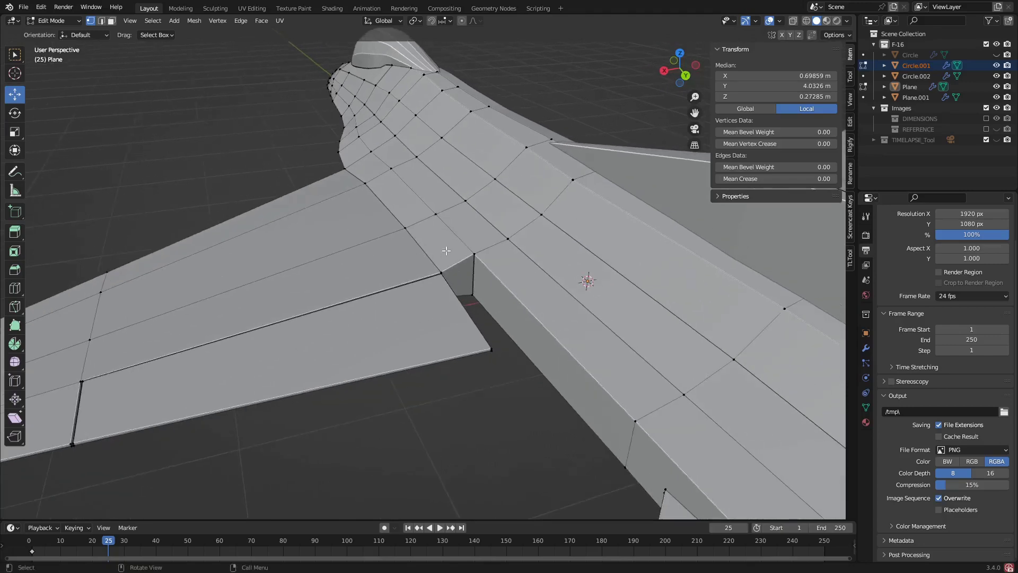
{"action": "scroll", "coordinate": [451, 248], "scroll_direction": "up", "scroll_amount": 2}
{"action": "left_click", "coordinate": [459, 255]}
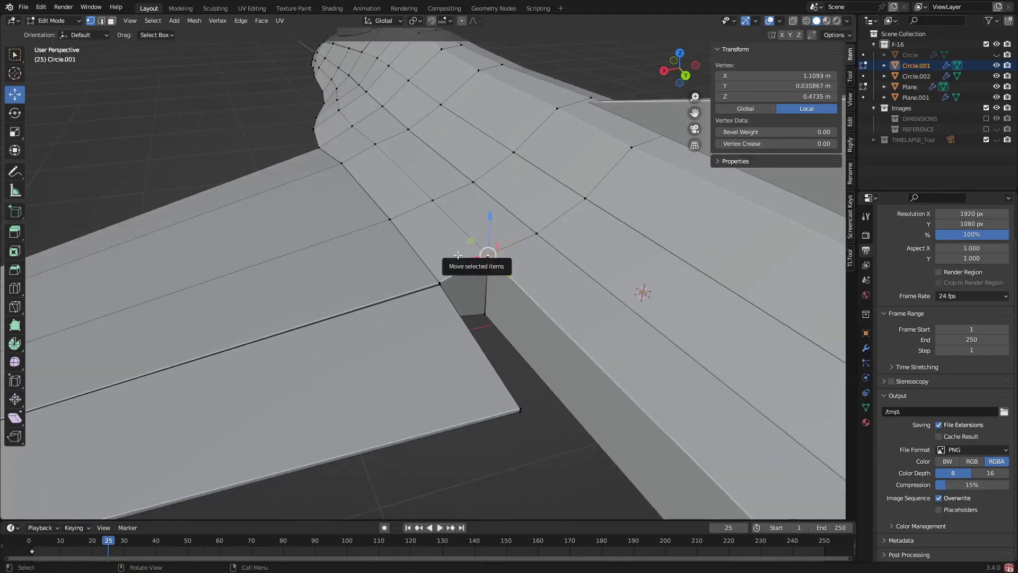
{"action": "key", "text": "3"}
{"action": "left_click", "coordinate": [470, 289]}
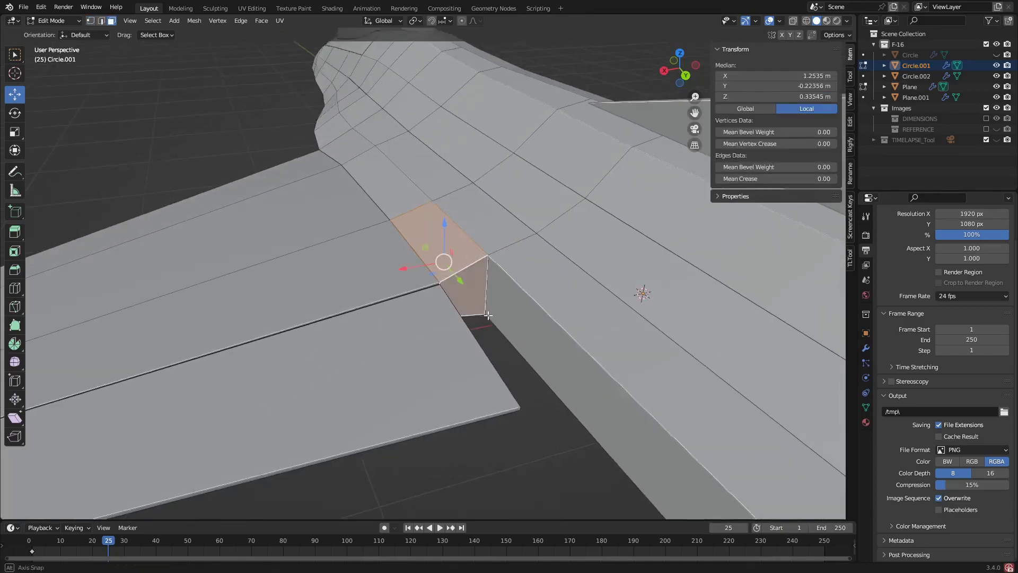
{"action": "middle_click_drag", "start_coordinate": [488, 315], "coordinate": [472, 237]}
{"action": "left_click", "coordinate": [441, 289], "text": "shift"}
{"action": "right_click", "coordinate": [440, 284]}
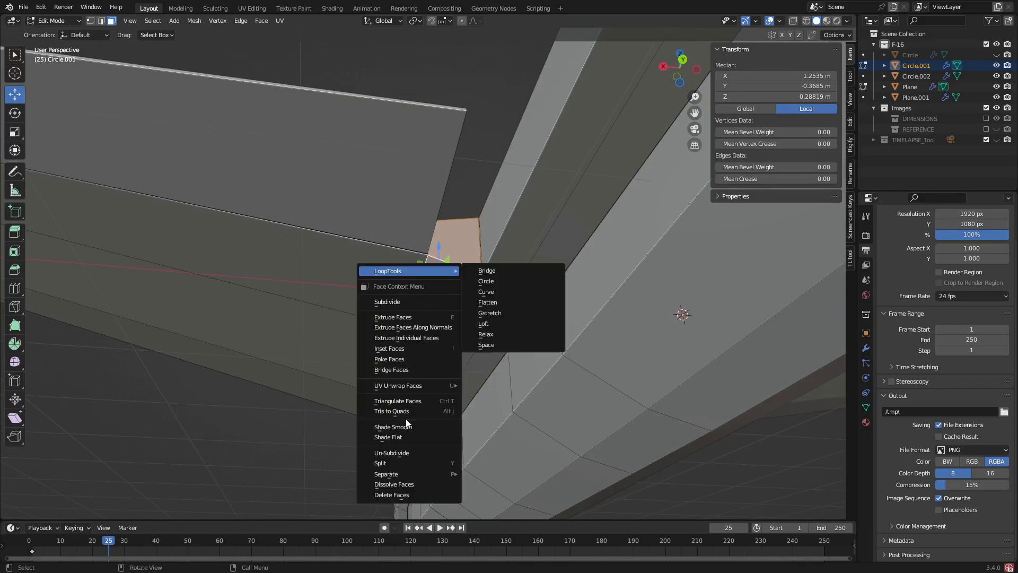
{"action": "left_click", "coordinate": [406, 495]}
Step: Fill the fuselage side of the opening with a face between its upper and lower edges
{"action": "middle_click_drag", "start_coordinate": [463, 284], "coordinate": [446, 224]}
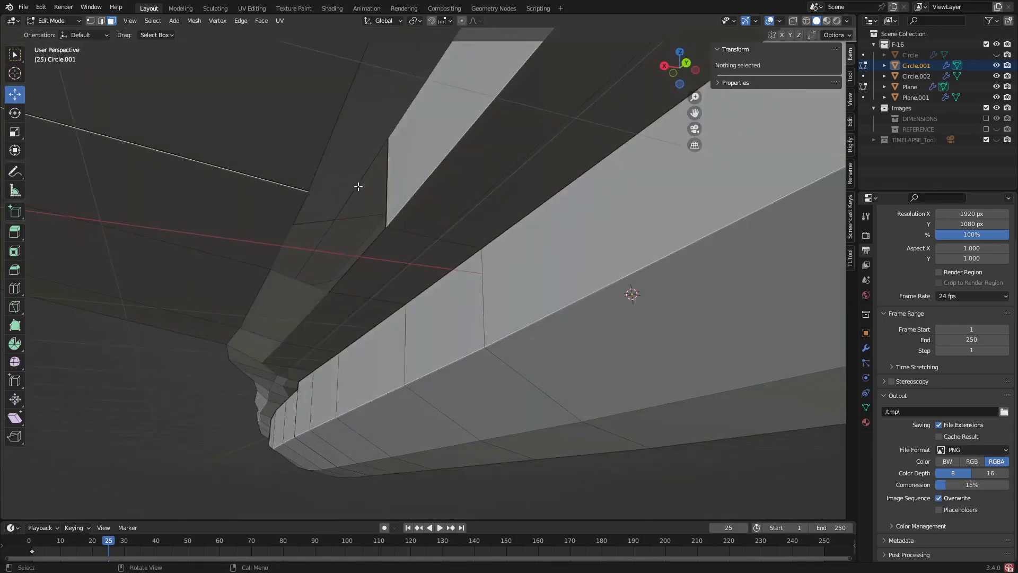
{"action": "left_click", "coordinate": [358, 186]}
{"action": "key", "text": "2"}
{"action": "left_click", "coordinate": [357, 182]}
{"action": "left_click", "coordinate": [366, 256], "text": "shift"}
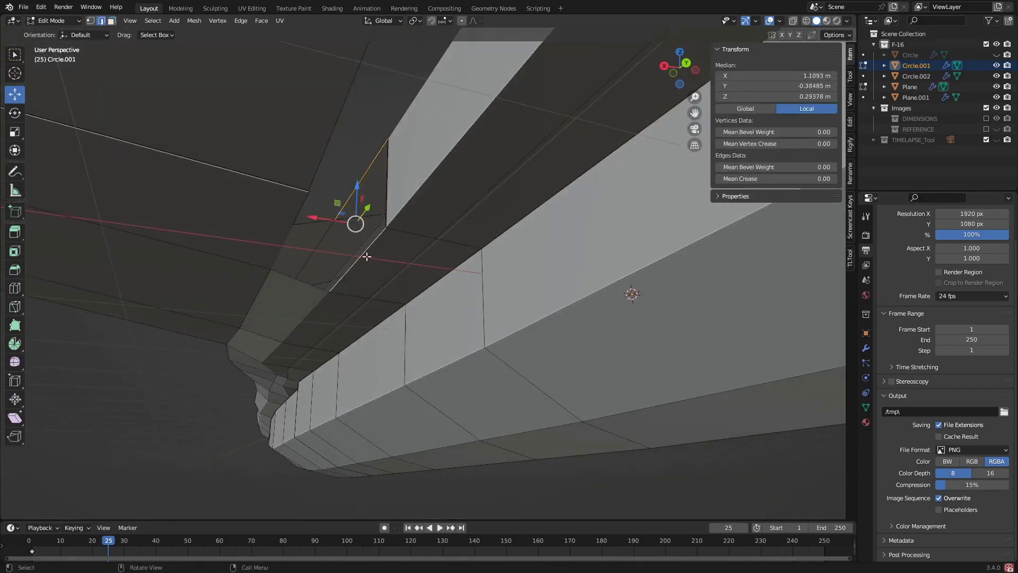
{"action": "middle_click_drag", "start_coordinate": [366, 257], "coordinate": [354, 247]}
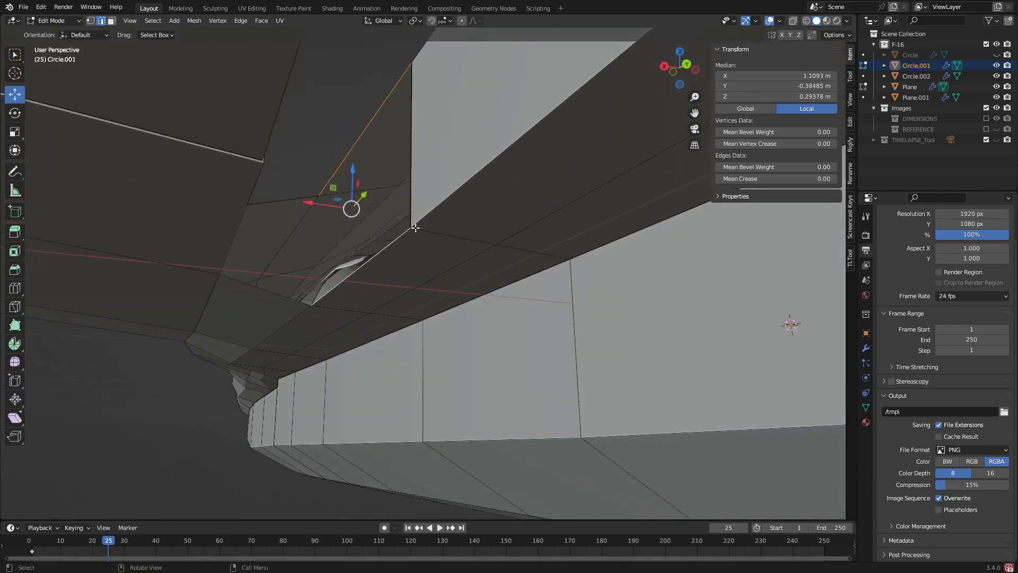
{"action": "key", "text": "f"}
Step: Fill a new top face from the upper wing-root corner vertex and shift its inner rear vertex about 0.005 m along X
{"action": "left_click", "coordinate": [297, 199]}
{"action": "middle_click_drag", "start_coordinate": [297, 199], "coordinate": [287, 236]}
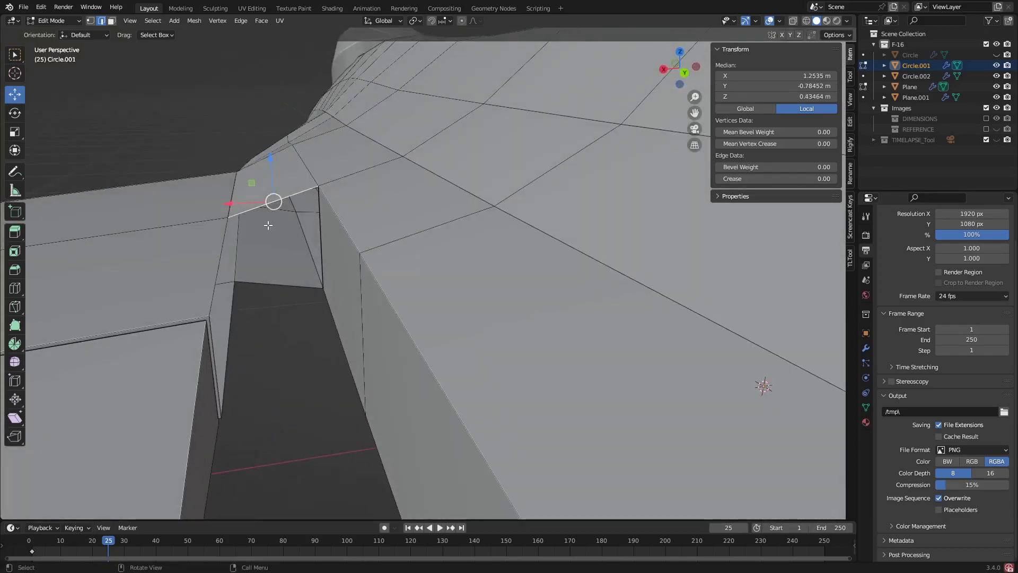
{"action": "left_click", "coordinate": [228, 218]}
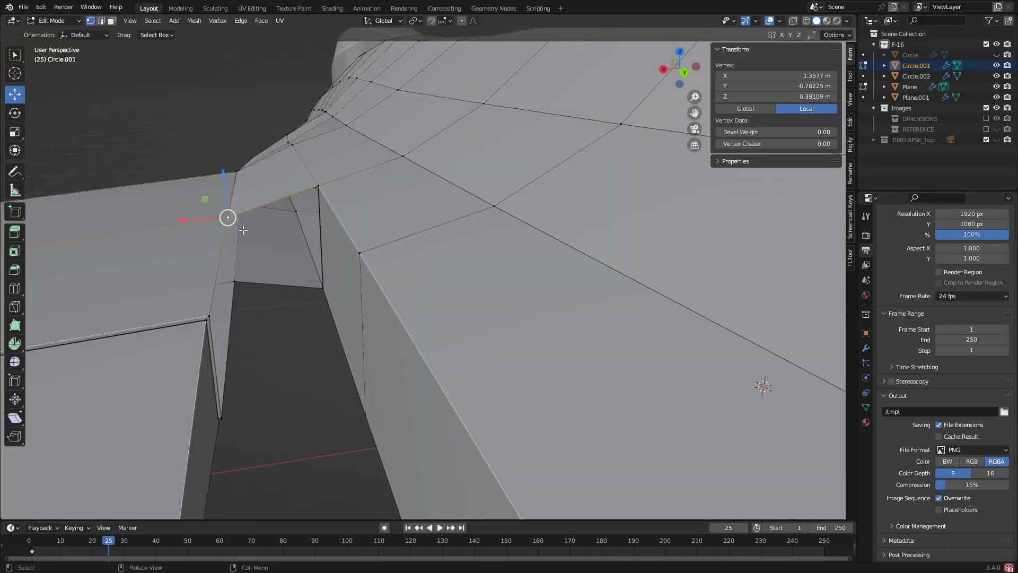
{"action": "key", "text": "f"}
{"action": "left_click", "coordinate": [239, 225]}
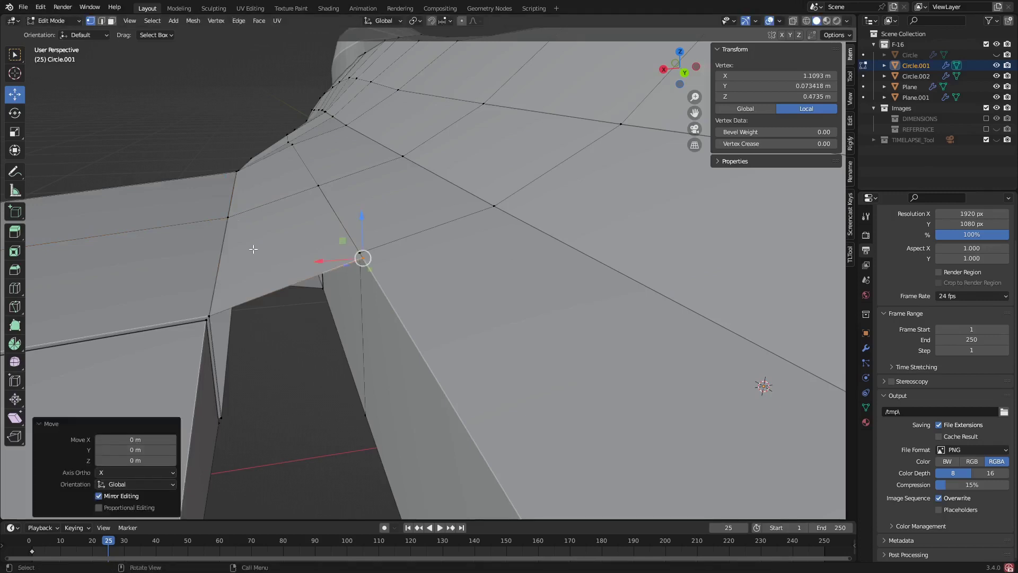
{"action": "scroll", "coordinate": [361, 263], "scroll_direction": "up", "scroll_amount": 2}
{"action": "left_click_drag", "start_coordinate": [329, 256], "coordinate": [333, 264]}
{"action": "scroll", "coordinate": [234, 313], "scroll_direction": "down", "scroll_amount": 4}
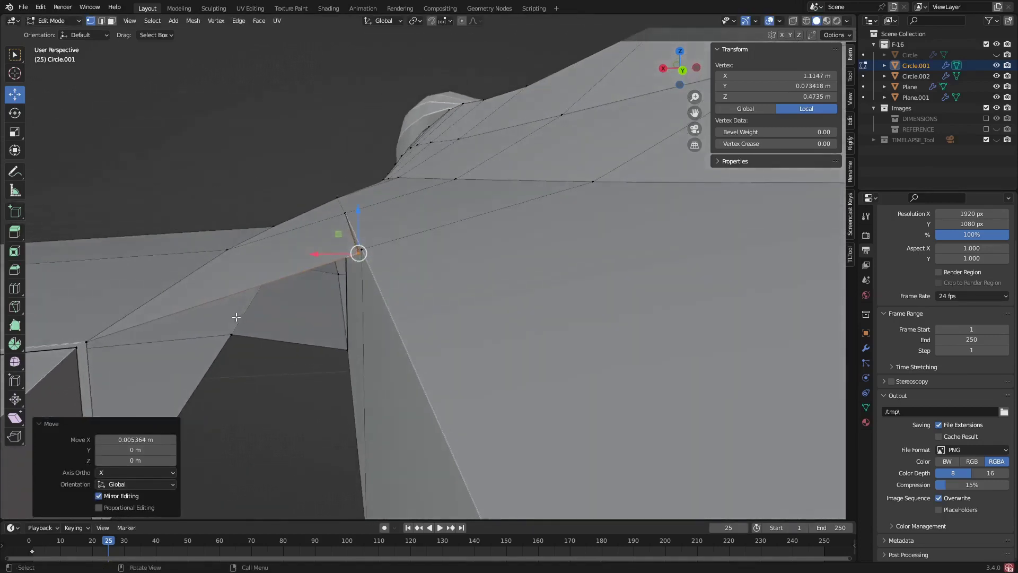
Step: Fill the matching bottom face from the lower wing-root corner vertex and adjust its new inner corner
{"action": "left_click", "coordinate": [240, 335]}
{"action": "key", "text": "g"}
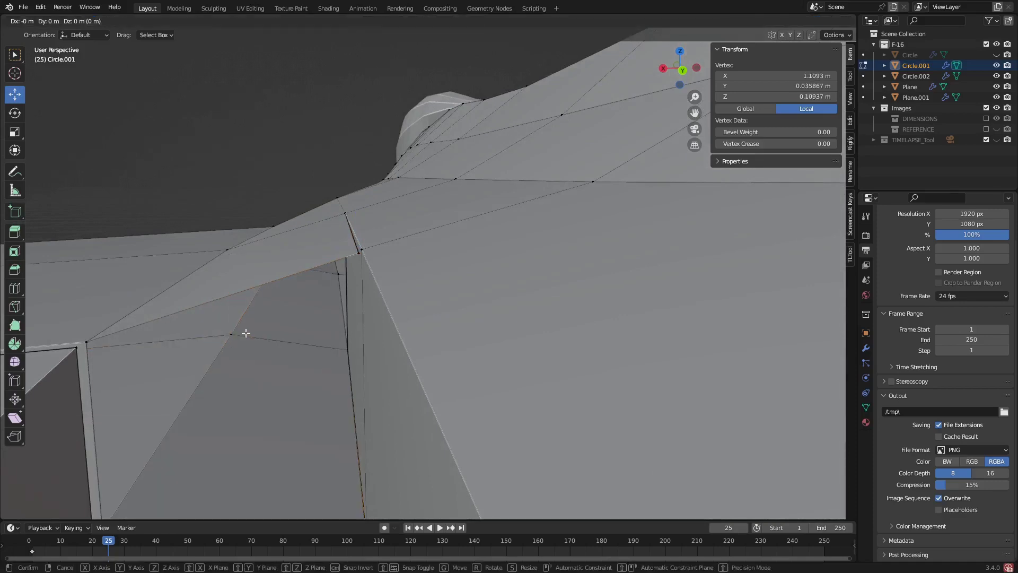
{"action": "left_click", "coordinate": [246, 333]}
{"action": "middle_click_drag", "start_coordinate": [296, 400], "coordinate": [406, 366]}
{"action": "left_click_drag", "start_coordinate": [383, 368], "coordinate": [381, 366]}
Step: Bridge the inner edges of the new top and bottom faces with a side face
{"action": "left_click", "coordinate": [392, 316]}
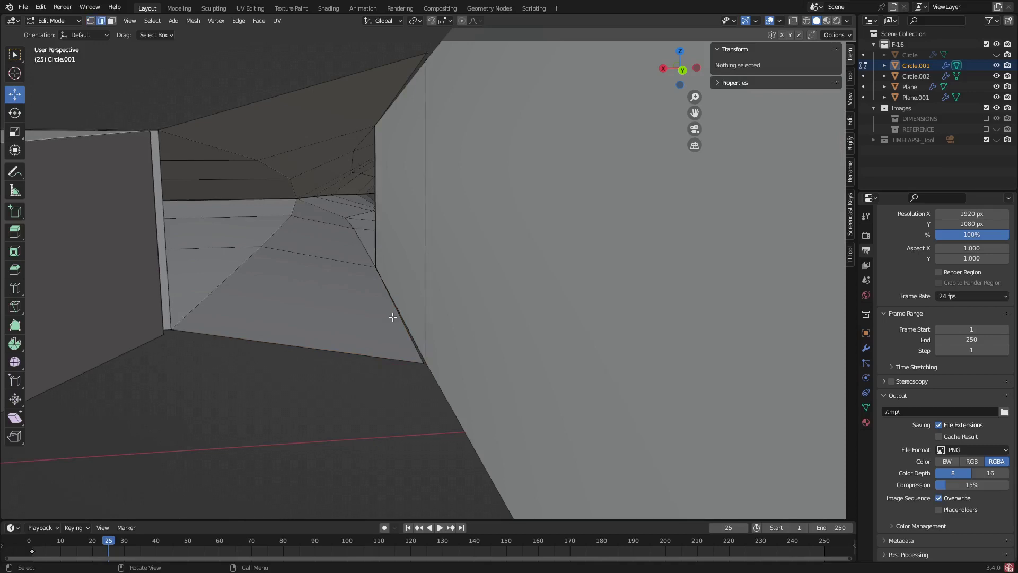
{"action": "left_click", "coordinate": [393, 317]}
{"action": "left_click", "coordinate": [394, 95], "text": "shift"}
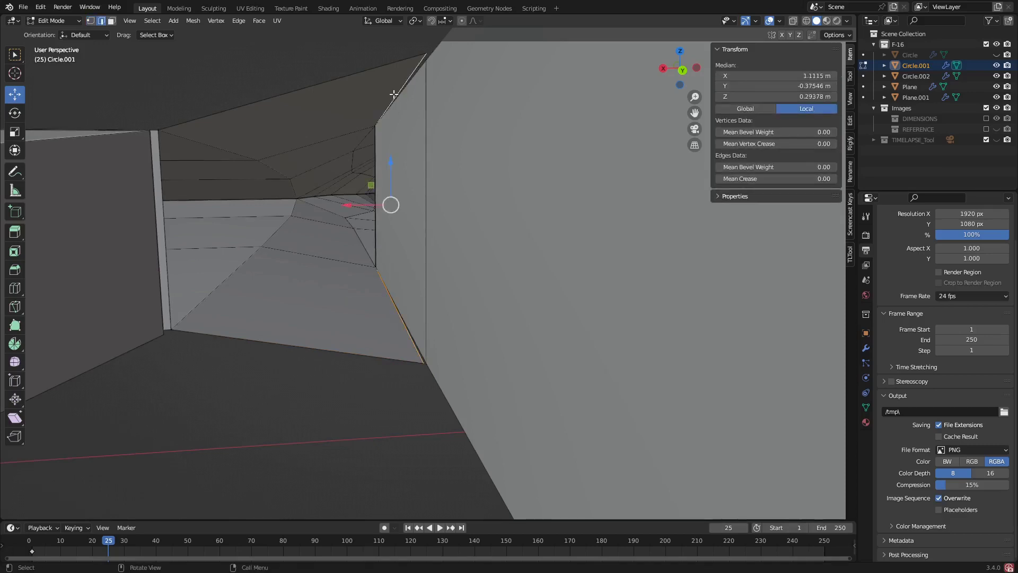
{"action": "key", "text": "f"}
Step: Extrude the upper and lower rear edges beside the flap about 0.887 m along Y to the flap's trailing edge
{"action": "left_click", "coordinate": [316, 70]}
{"action": "scroll", "coordinate": [317, 71], "scroll_direction": "down", "scroll_amount": 3}
{"action": "middle_click_drag", "start_coordinate": [318, 74], "coordinate": [341, 111]}
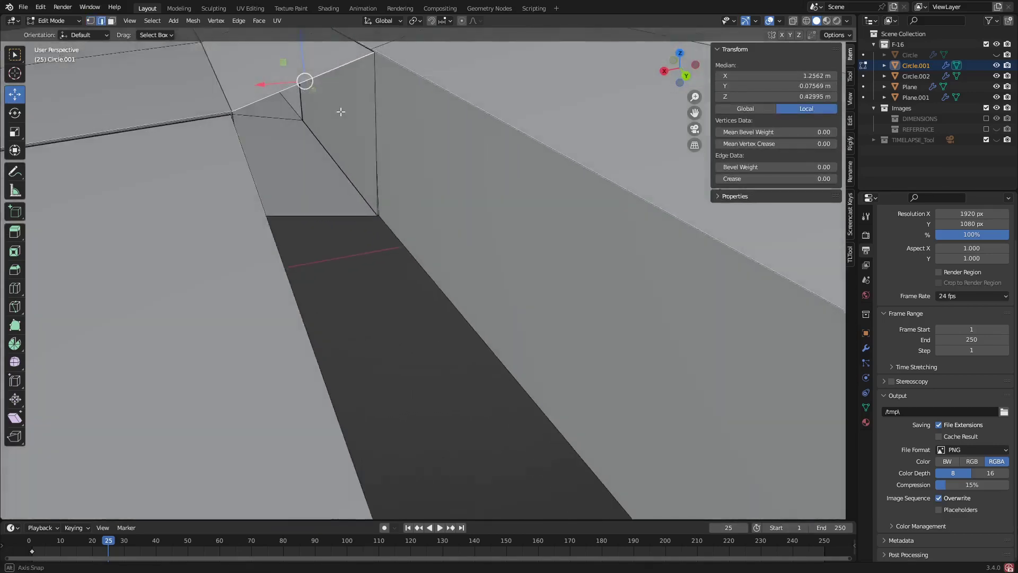
{"action": "middle_click_drag", "start_coordinate": [268, 96], "coordinate": [339, 116]}
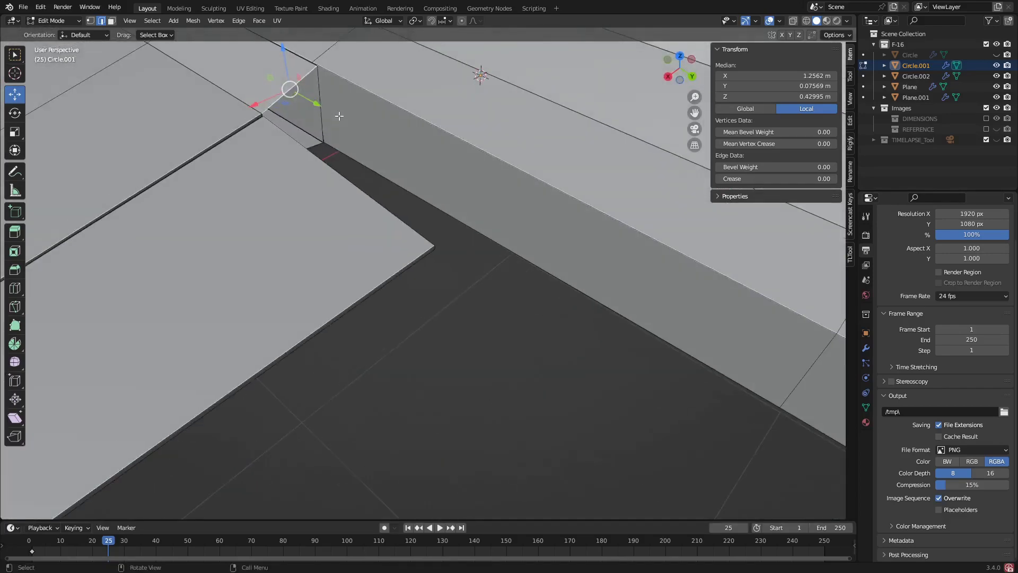
{"action": "left_click", "coordinate": [312, 148], "text": "shift"}
{"action": "left_click", "coordinate": [680, 56]}
{"action": "scroll", "coordinate": [400, 194], "scroll_direction": "down", "scroll_amount": 3}
{"action": "middle_click_drag", "start_coordinate": [400, 194], "coordinate": [363, 226], "text": "shift"}
{"action": "scroll", "coordinate": [363, 226], "scroll_direction": "up", "scroll_amount": 1}
{"action": "key", "text": "e"}
{"action": "right_click", "coordinate": [326, 181]}
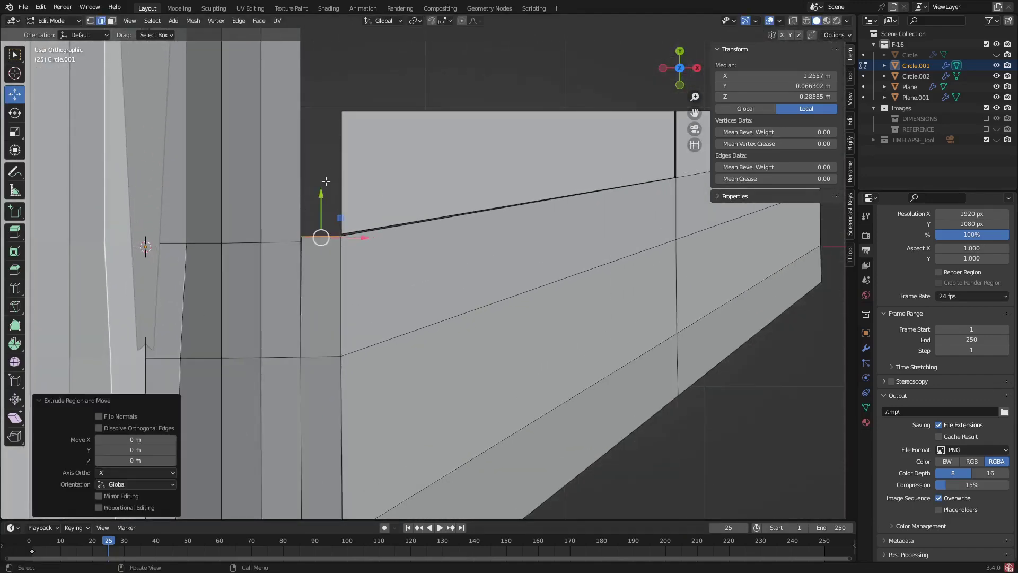
{"action": "key", "text": "g"}
{"action": "key", "text": "y"}
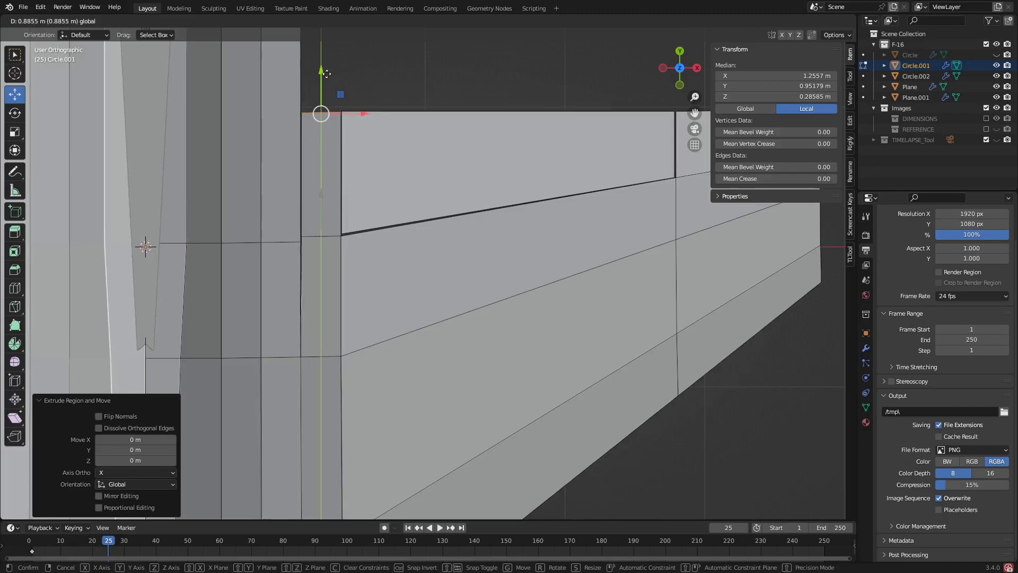
{"action": "left_click", "coordinate": [326, 72]}
Step: Close the rear end of the extruded section with a face between its upper and lower trailing edges
{"action": "scroll", "coordinate": [329, 142], "scroll_direction": "up", "scroll_amount": 2}
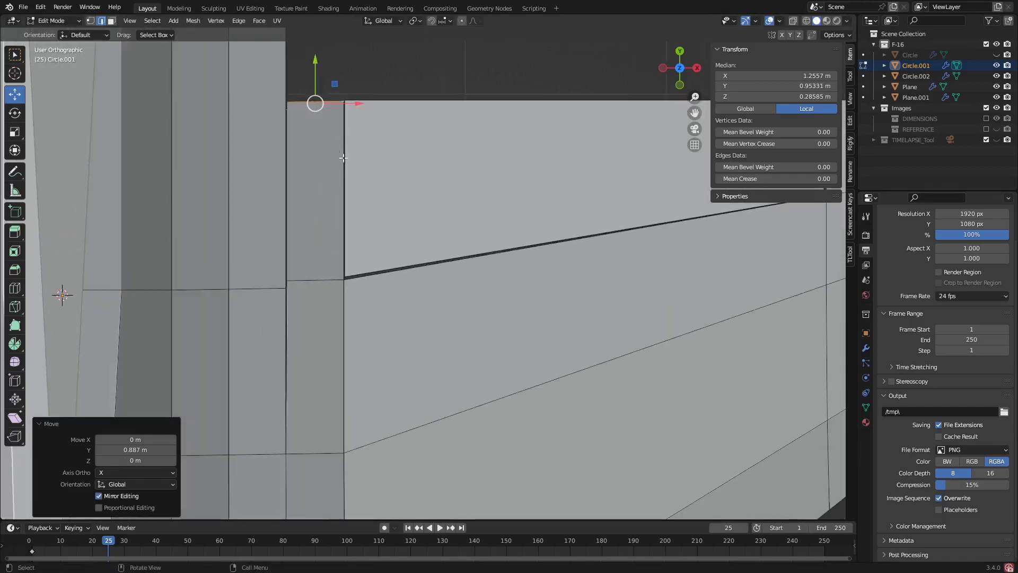
{"action": "middle_click_drag", "start_coordinate": [343, 157], "coordinate": [177, 97]}
{"action": "mouse_move", "coordinate": [311, 170]}
{"action": "middle_mouse_down"}
{"action": "mouse_move", "coordinate": [313, 118]}
{"action": "mouse_move", "coordinate": [309, 174]}
{"action": "middle_mouse_up"}
{"action": "scroll", "coordinate": [309, 174], "scroll_direction": "up", "scroll_amount": 5}
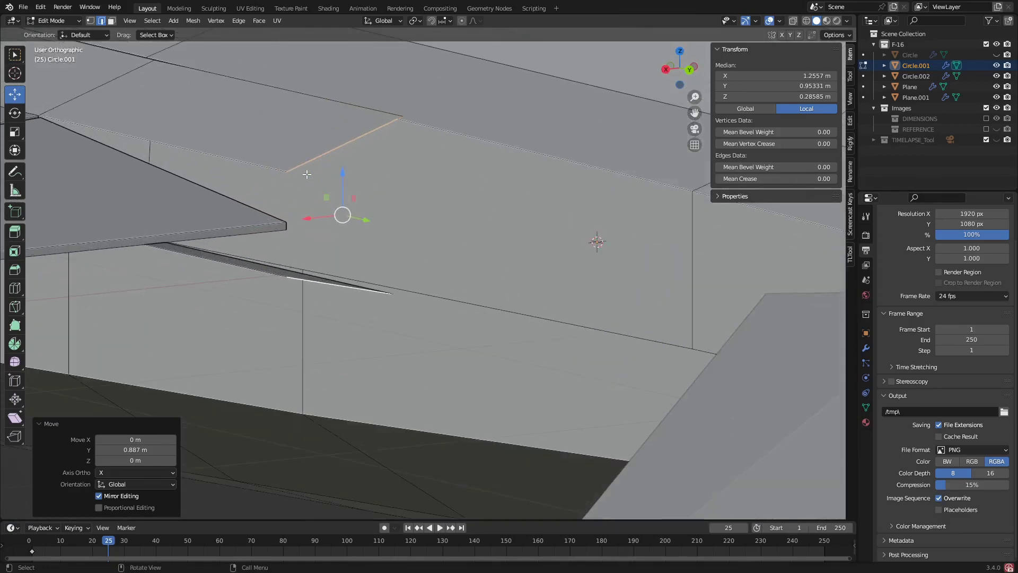
{"action": "left_click", "coordinate": [313, 159]}
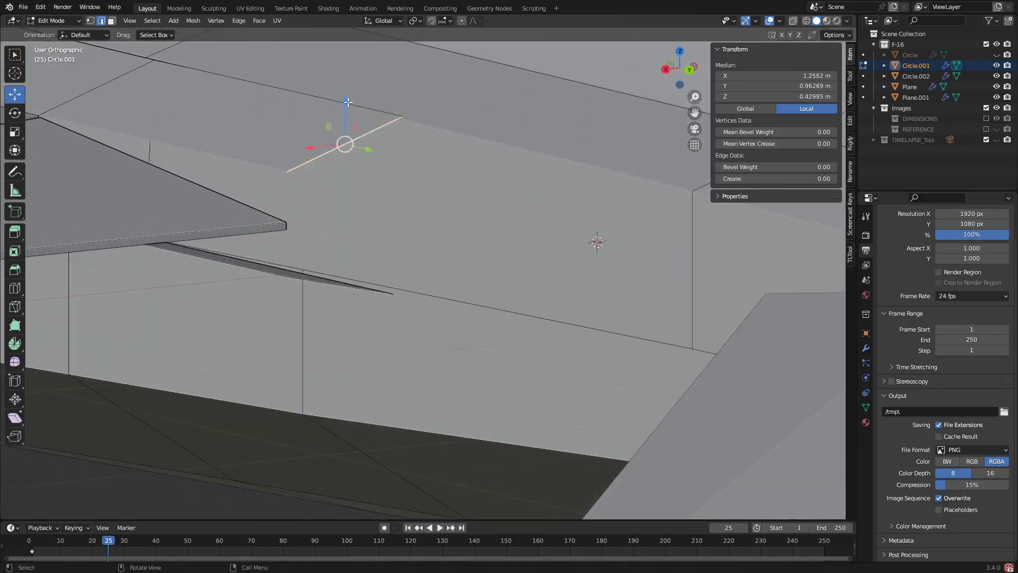
{"action": "left_click", "coordinate": [323, 284], "text": "shift"}
{"action": "mouse_move", "coordinate": [323, 284]}
{"action": "middle_mouse_down"}
{"action": "mouse_move", "coordinate": [334, 312]}
{"action": "mouse_move", "coordinate": [318, 299]}
{"action": "middle_mouse_up"}
{"action": "key", "text": "f"}
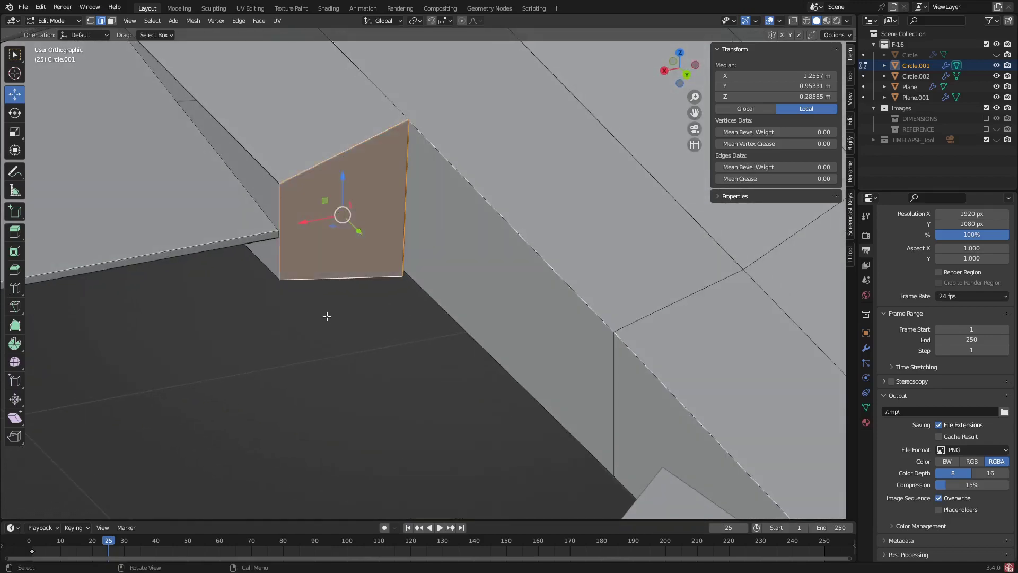
Step: Fill the flap-facing side of the extruded section with a face between its upper and lower edges
{"action": "left_click", "coordinate": [271, 166]}
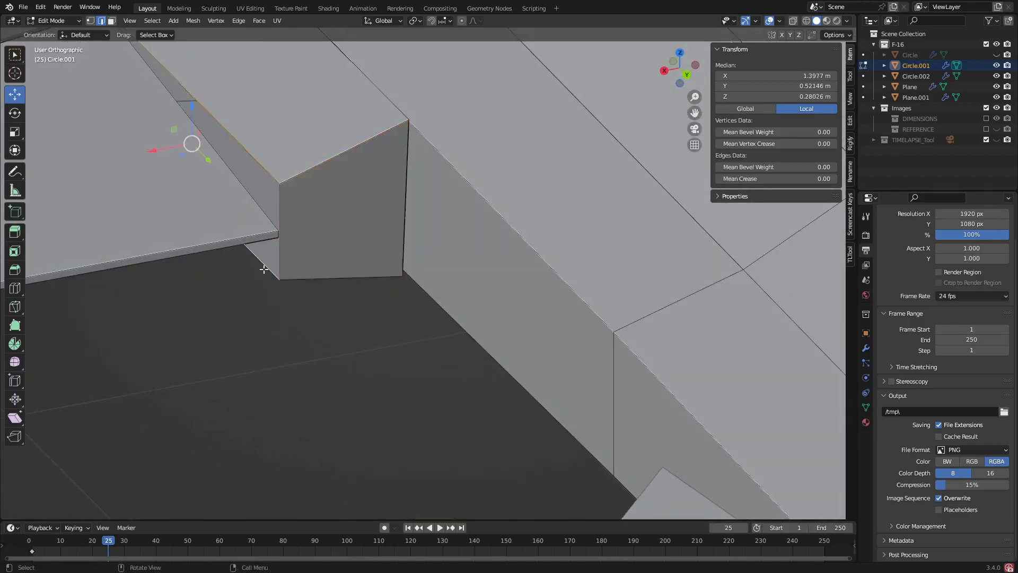
{"action": "key", "text": "f"}
{"action": "middle_click_drag", "start_coordinate": [402, 345], "coordinate": [456, 391], "text": "shift"}
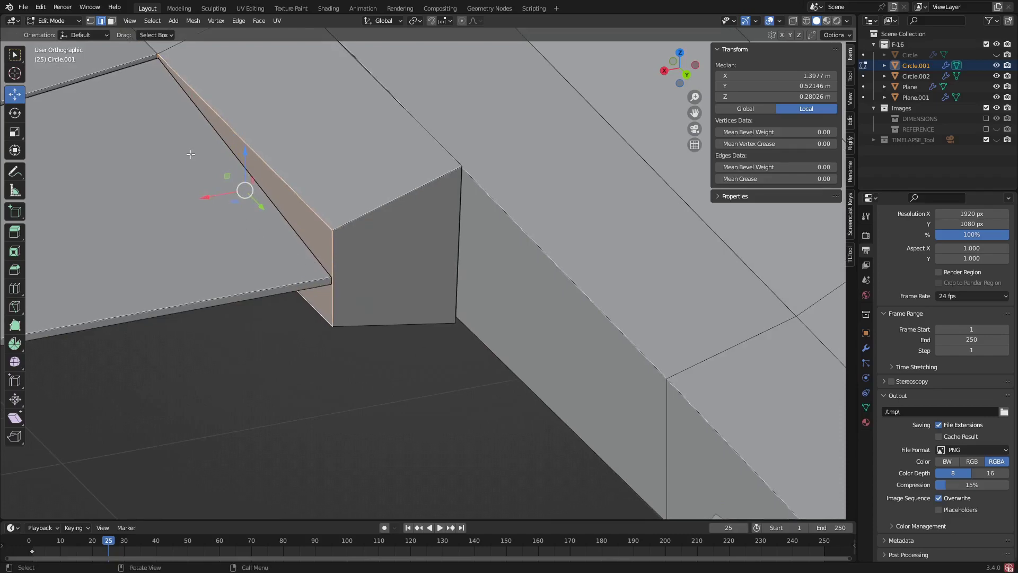
{"action": "middle_click_drag", "start_coordinate": [199, 166], "coordinate": [570, 198], "text": "shift"}
{"action": "left_click", "coordinate": [694, 145]}
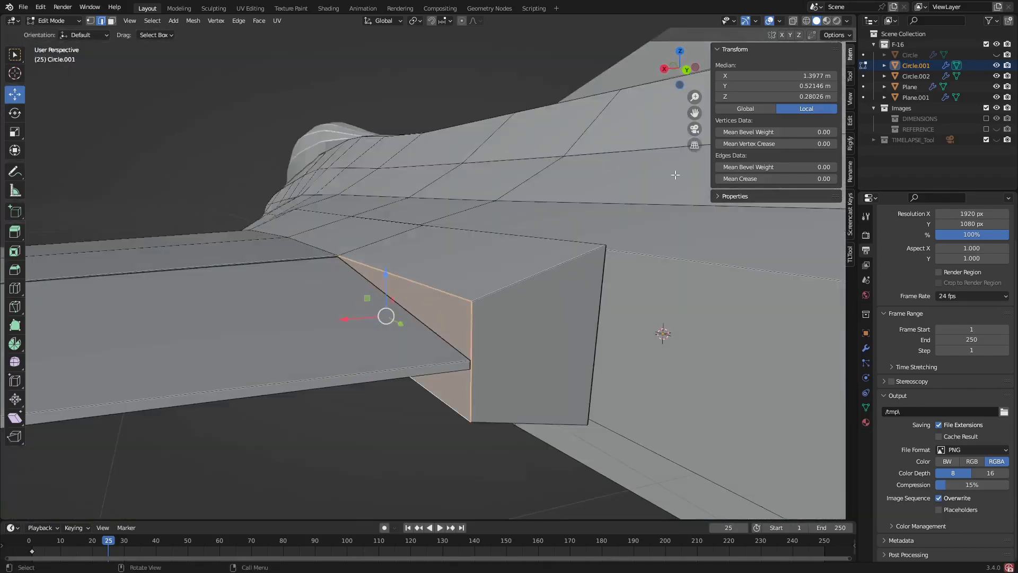
{"action": "left_click", "coordinate": [495, 265]}
{"action": "left_click", "coordinate": [495, 452], "text": "shift"}
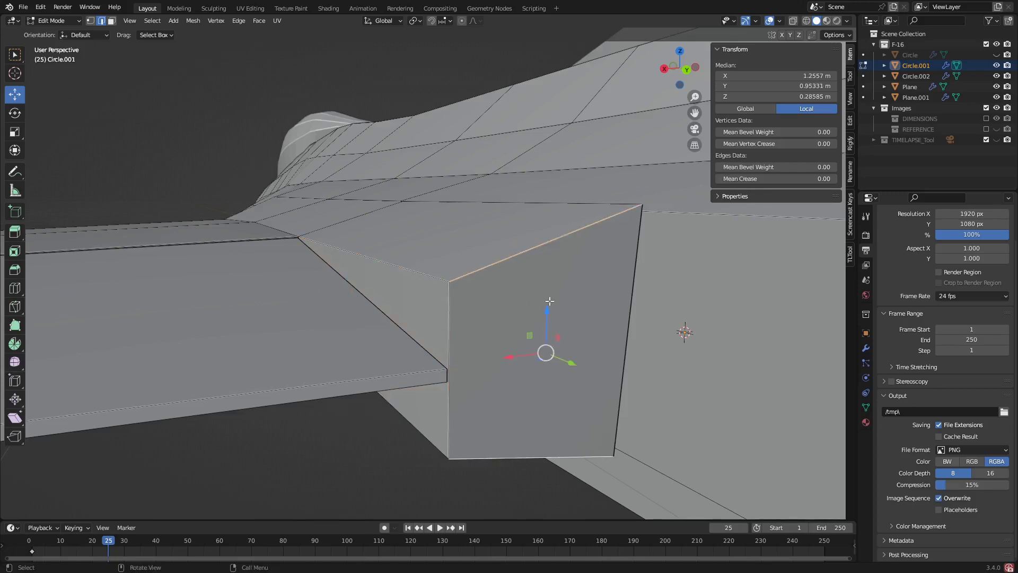
{"action": "key", "text": "s"}
{"action": "key", "text": "z"}
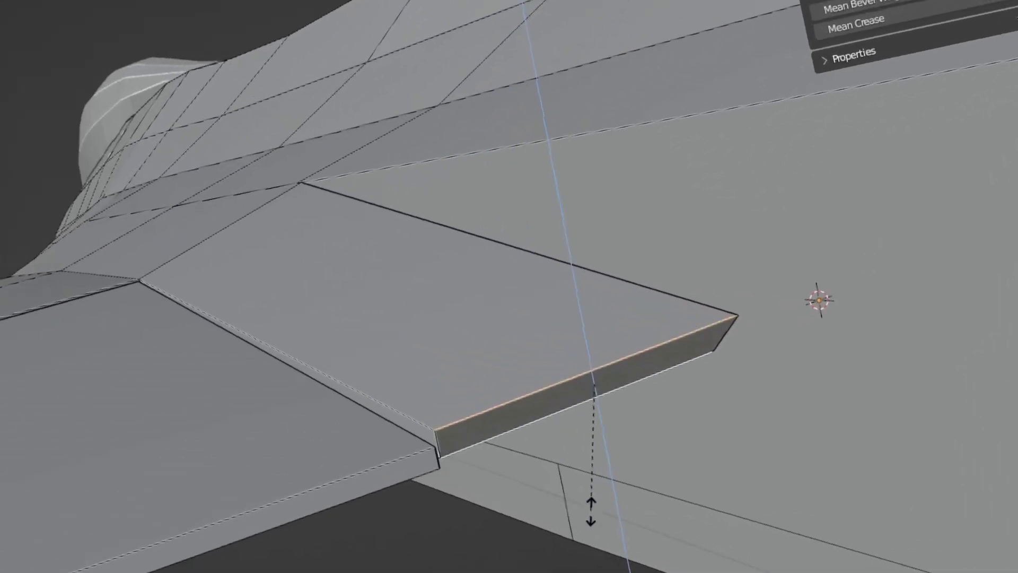
{"action": "right_click", "coordinate": [589, 503]}
{"action": "middle_click_drag", "start_coordinate": [543, 398], "coordinate": [564, 400]}
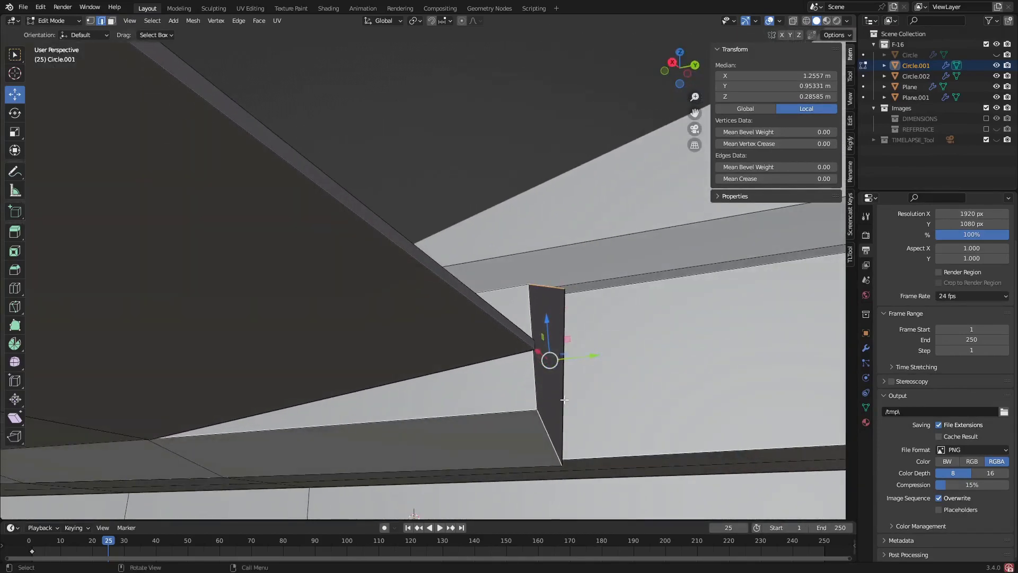
Step: Flatten the rear end face of the extruded section beside the flap with LoopTools, using the best-fit plane
{"action": "key", "text": "f"}
{"action": "key", "text": "1"}
{"action": "left_click", "coordinate": [559, 467]}
{"action": "middle_click_drag", "start_coordinate": [559, 467], "coordinate": [581, 439]}
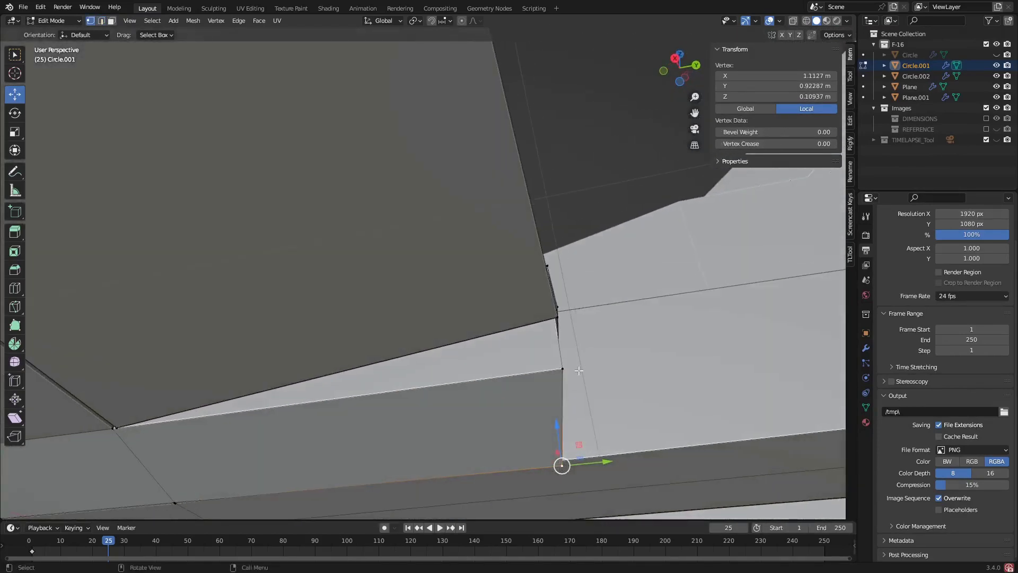
{"action": "middle_click_drag", "start_coordinate": [579, 370], "coordinate": [528, 361]}
{"action": "key", "text": "3"}
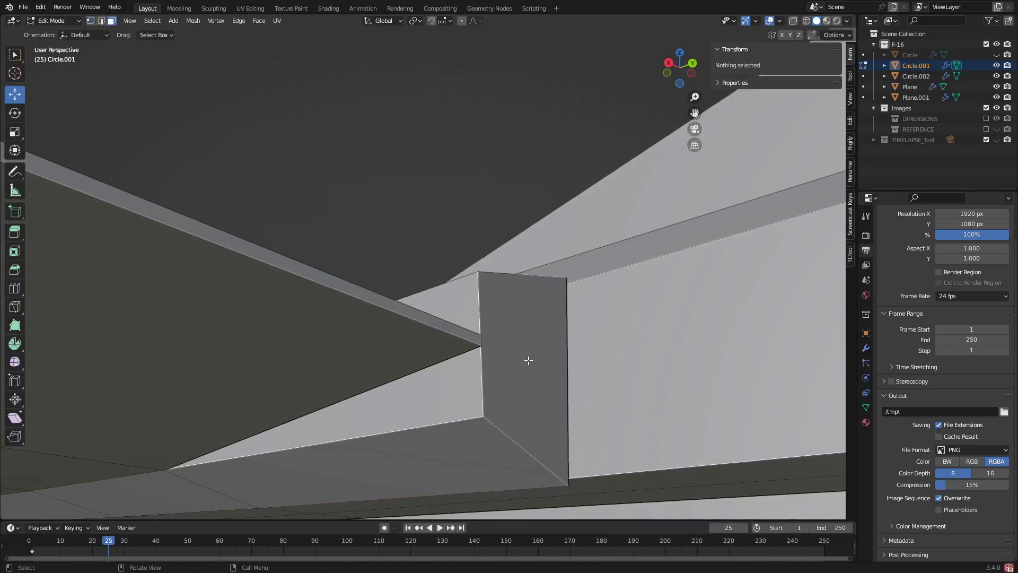
{"action": "left_click", "coordinate": [527, 360]}
{"action": "right_click", "coordinate": [527, 361]}
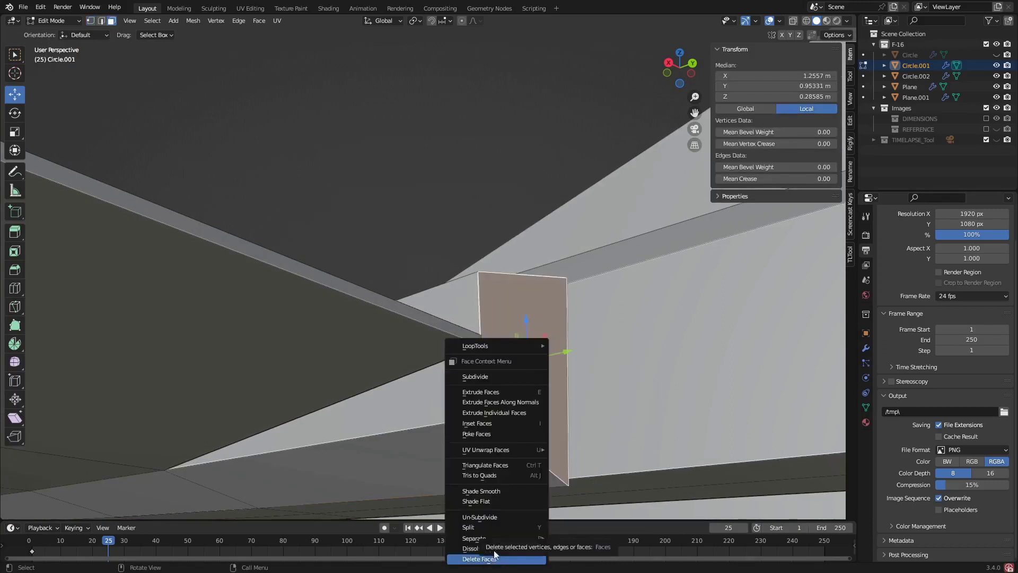
{"action": "mouse_move", "coordinate": [498, 342]}
{"action": "left_click", "coordinate": [583, 377]}
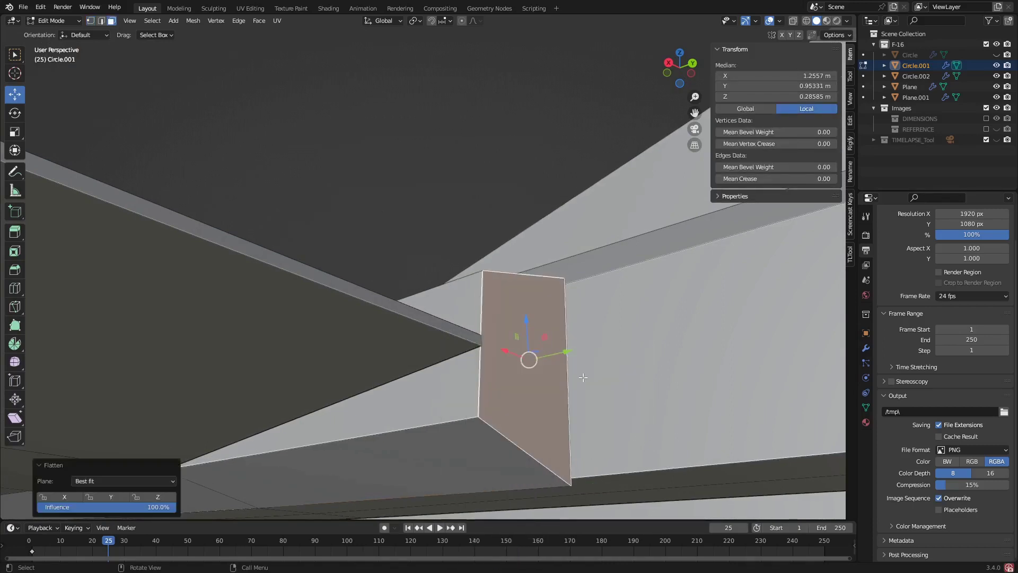
Step: Undo the flattening, the filled faces and the rearward extrusion of the section beside the flap
{"action": "middle_click_drag", "start_coordinate": [478, 367], "coordinate": [514, 390]}
{"action": "key", "text": "ctrl+z"}
{"action": "key", "text": "ctrl+z"}
{"action": "key", "text": "ctrl+z"}
{"action": "key", "text": "ctrl+z"}
{"action": "key", "text": "ctrl+z"}
{"action": "key", "text": "ctrl+z"}
{"action": "key", "text": "ctrl+z"}
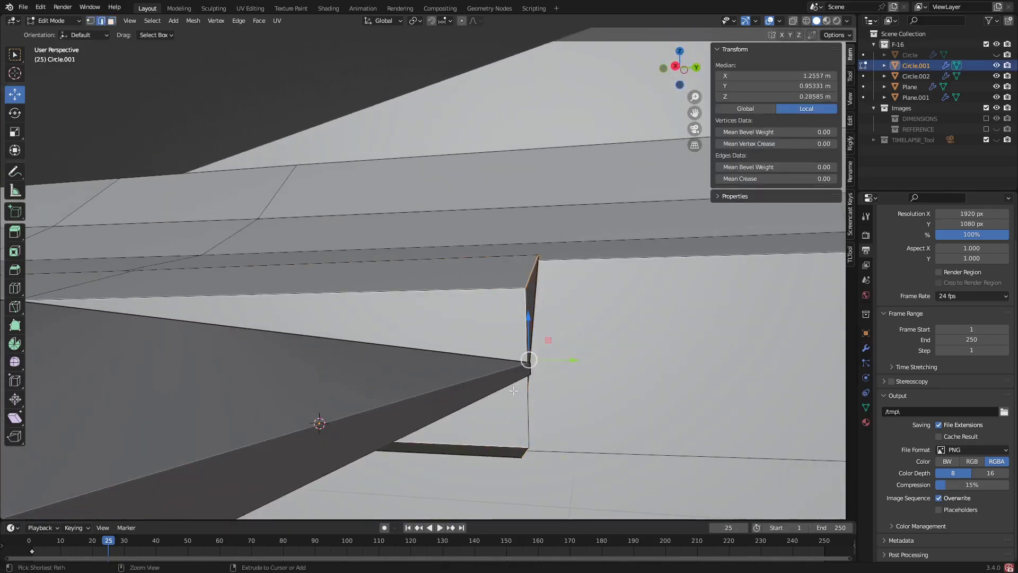
{"action": "left_click", "coordinate": [514, 391]}
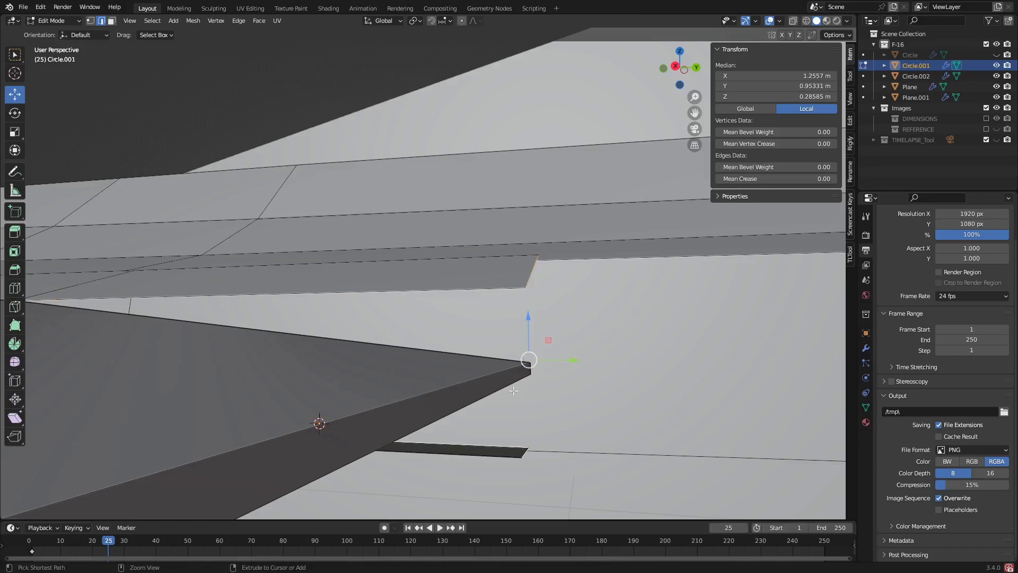
{"action": "left_click", "coordinate": [514, 391], "text": "ctrl"}
Step: Move the upper vertices at the gap's fuselage-side corner about -0.038 m along Y to line up with the fuselage edge loop
{"action": "middle_click_drag", "start_coordinate": [513, 391], "coordinate": [418, 398]}
{"action": "middle_click_drag", "start_coordinate": [211, 384], "coordinate": [591, 125]}
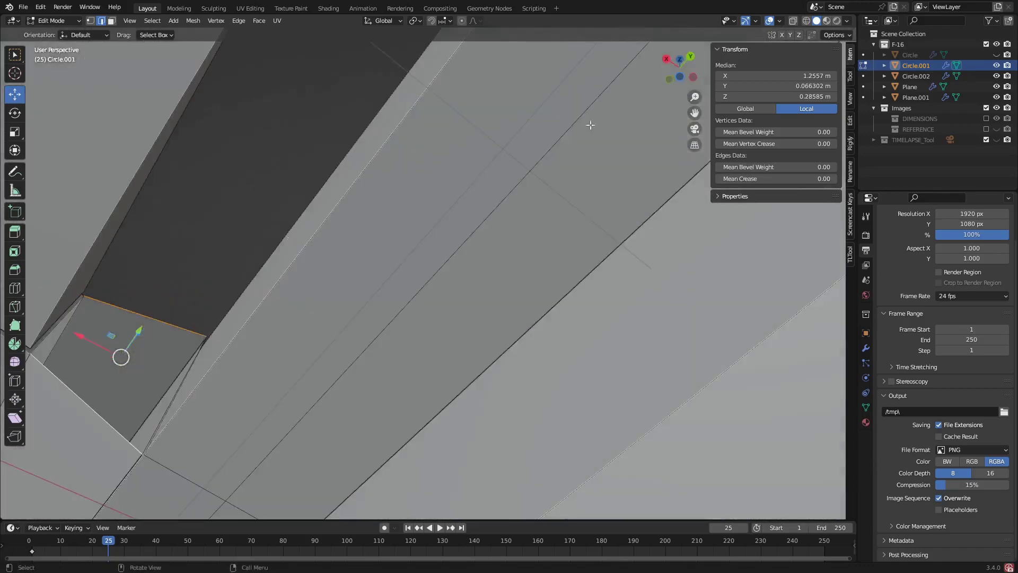
{"action": "left_click", "coordinate": [680, 78]}
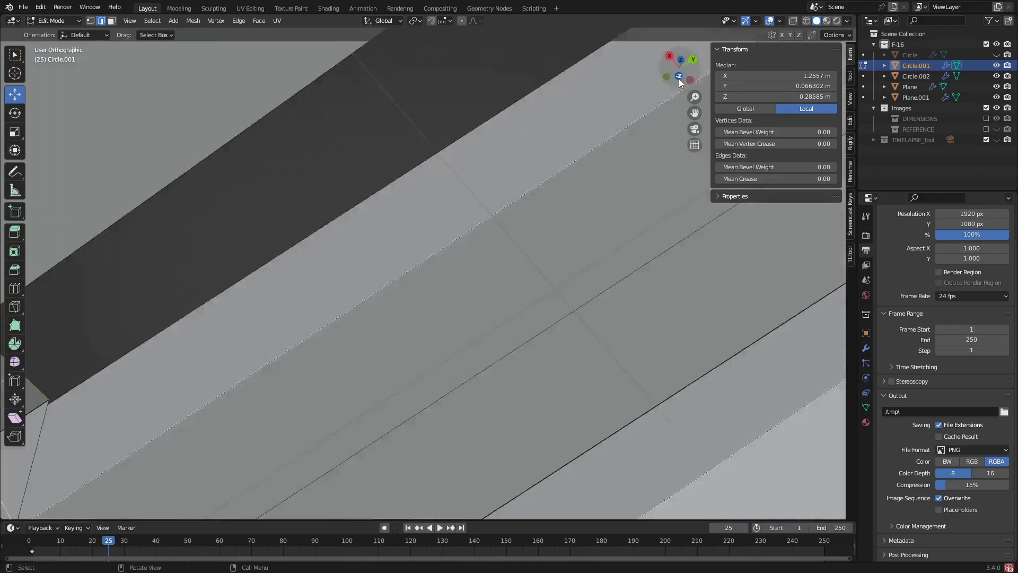
{"action": "scroll", "coordinate": [522, 254], "scroll_direction": "down", "scroll_amount": 14}
{"action": "scroll", "coordinate": [466, 260], "scroll_direction": "up", "scroll_amount": 4}
{"action": "scroll", "coordinate": [484, 270], "scroll_direction": "up", "scroll_amount": 3}
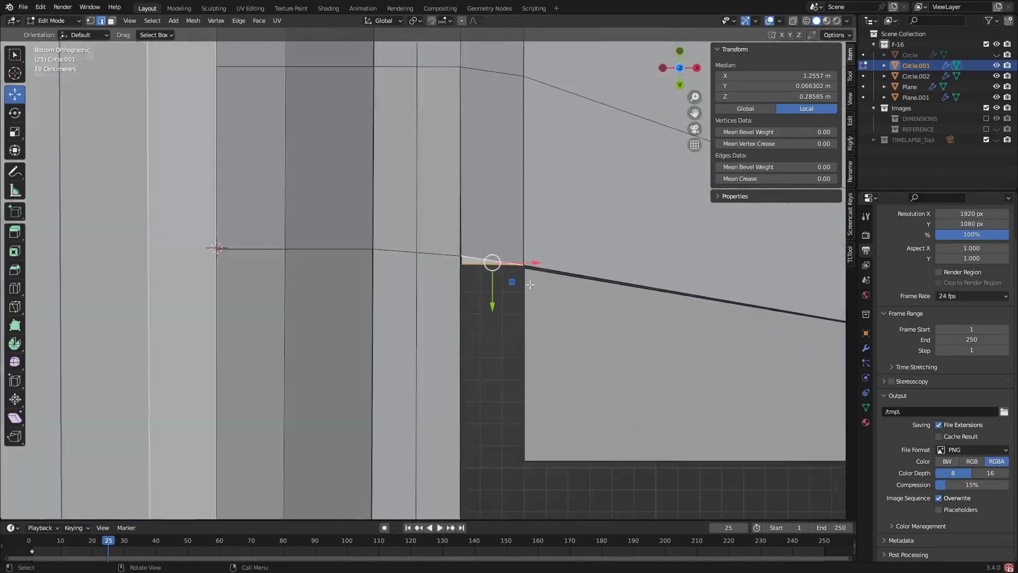
{"action": "scroll", "coordinate": [429, 275], "scroll_direction": "up", "scroll_amount": 2}
{"action": "middle_click_drag", "start_coordinate": [460, 259], "coordinate": [462, 259]}
{"action": "scroll", "coordinate": [462, 259], "scroll_direction": "up", "scroll_amount": 3}
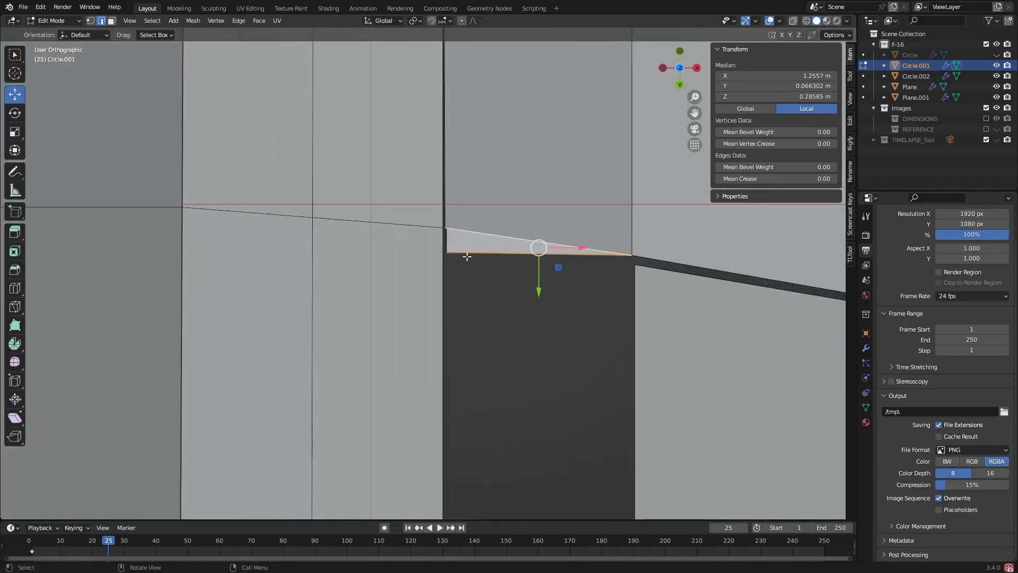
{"action": "key", "text": "1"}
{"action": "left_click", "coordinate": [455, 250]}
{"action": "left_click_drag", "start_coordinate": [447, 292], "coordinate": [454, 264]}
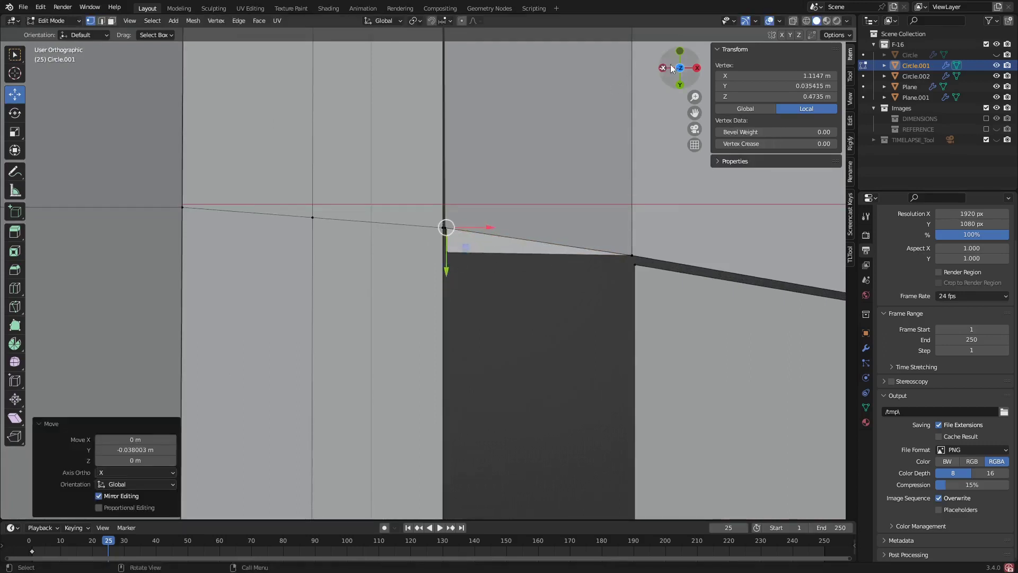
{"action": "left_click", "coordinate": [680, 68]}
{"action": "scroll", "coordinate": [460, 223], "scroll_direction": "up", "scroll_amount": 3}
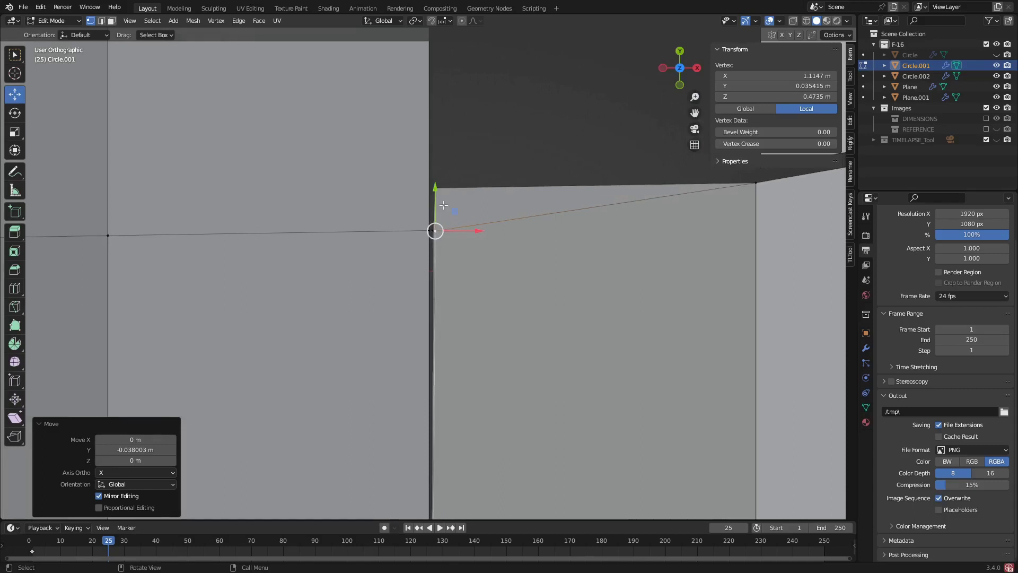
{"action": "left_click_drag", "start_coordinate": [437, 195], "coordinate": [442, 204]}
Step: Merge the overlapping vertices at the gap's upper fuselage-side corner at their center
{"action": "middle_click_drag", "start_coordinate": [442, 203], "coordinate": [408, 225]}
{"action": "scroll", "coordinate": [411, 225], "scroll_direction": "up", "scroll_amount": 4}
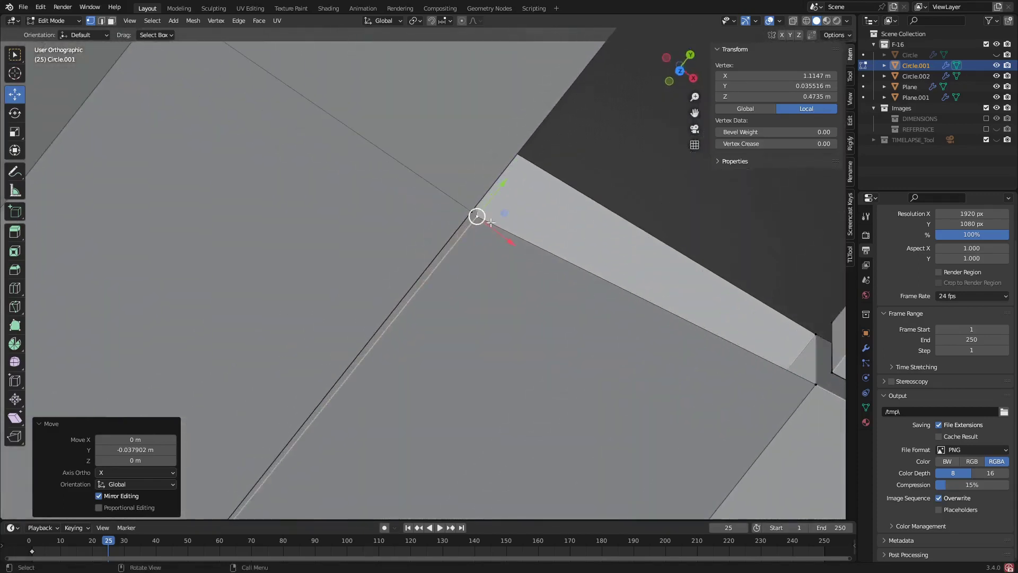
{"action": "scroll", "coordinate": [486, 224], "scroll_direction": "up", "scroll_amount": 3}
{"action": "middle_click_drag", "start_coordinate": [487, 224], "coordinate": [466, 226]}
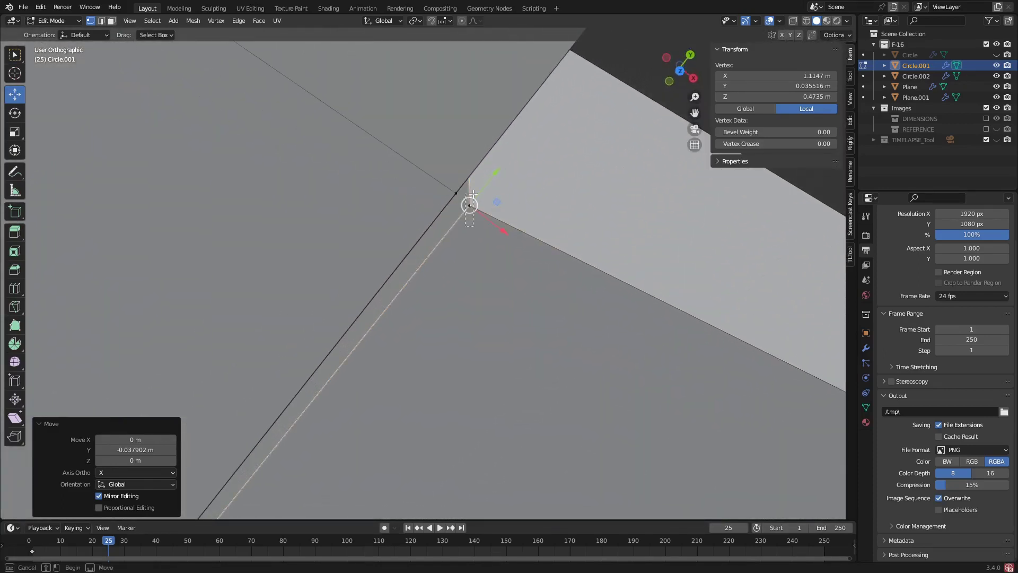
{"action": "left_click_drag", "start_coordinate": [472, 194], "coordinate": [472, 195]}
{"action": "key", "text": "m"}
{"action": "left_click", "coordinate": [482, 227]}
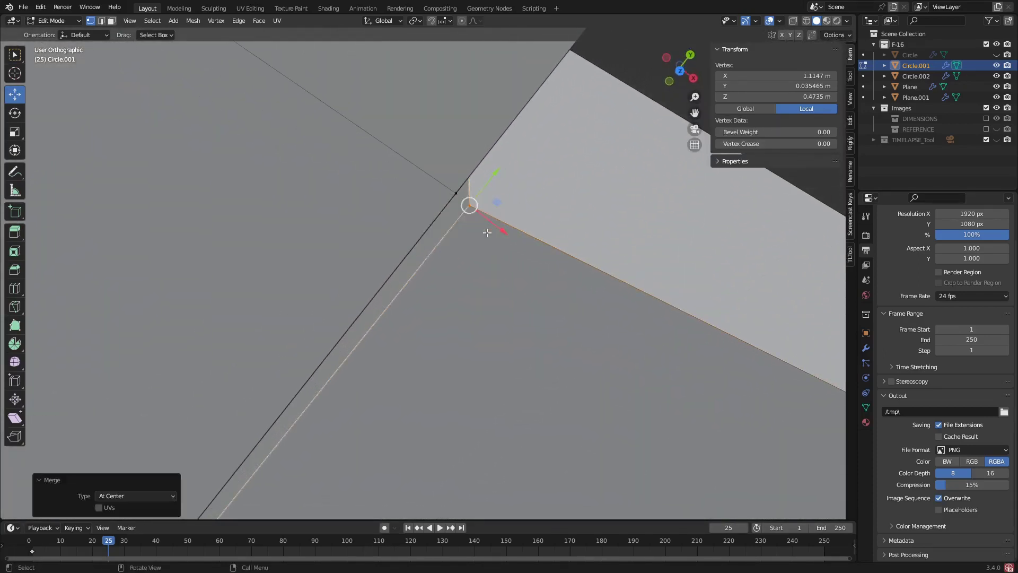
{"action": "middle_click_drag", "start_coordinate": [487, 232], "coordinate": [469, 197]}
{"action": "left_click_drag", "start_coordinate": [489, 173], "coordinate": [492, 167]}
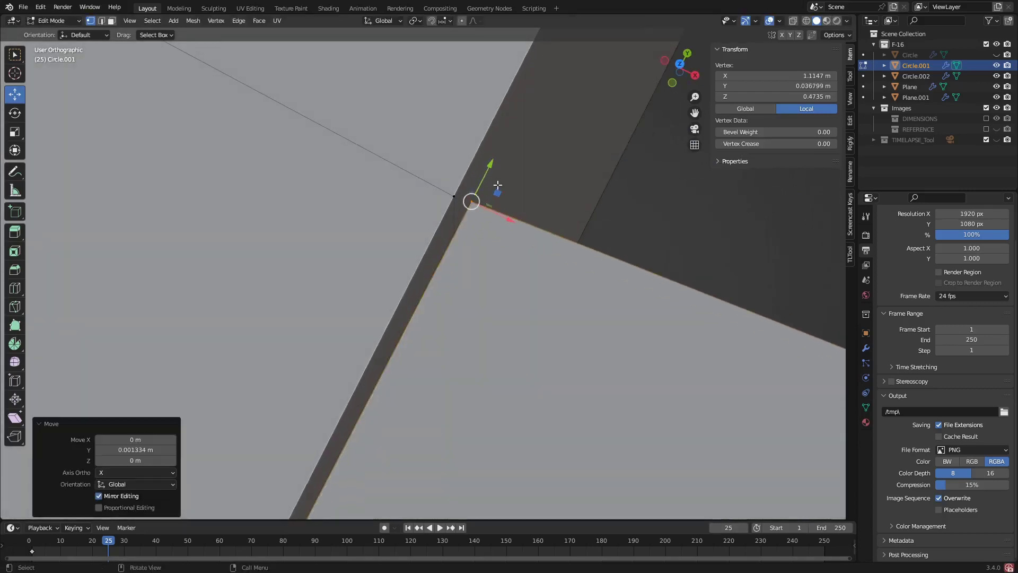
{"action": "key", "text": "ctrl+z"}
Step: Try to extrude the upper and lower edges beside the flap about 0.9 m along Y to the flap's trailing edge
{"action": "left_click", "coordinate": [681, 69]}
{"action": "middle_click_drag", "start_coordinate": [596, 173], "coordinate": [469, 258], "text": "shift"}
{"action": "key", "text": "2"}
{"action": "left_click", "coordinate": [463, 258]}
{"action": "key", "text": "ctrl+z"}
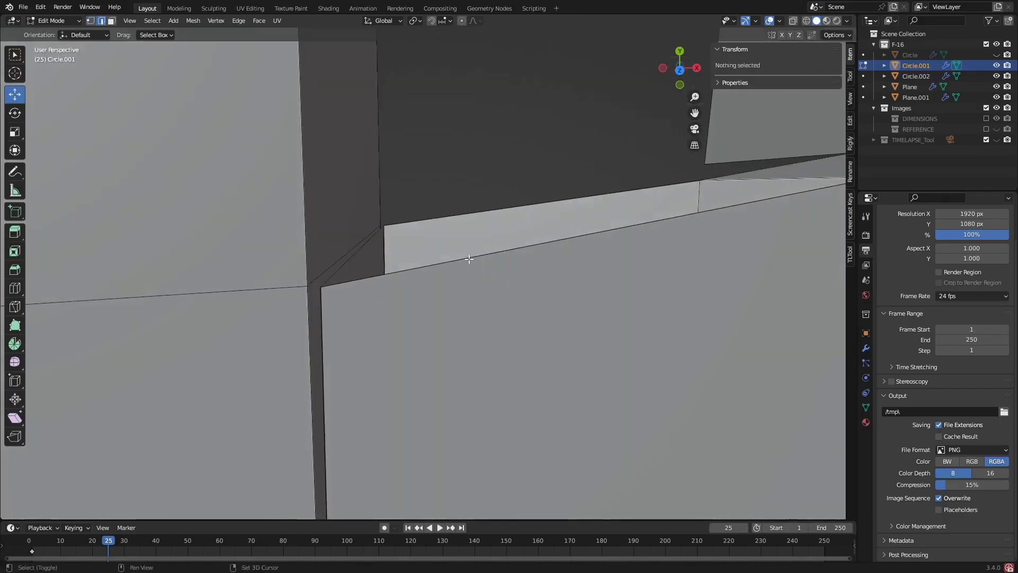
{"action": "left_click", "coordinate": [469, 259], "text": "alt"}
{"action": "middle_click_drag", "start_coordinate": [482, 208], "coordinate": [682, 62]}
{"action": "left_click", "coordinate": [679, 61]}
{"action": "middle_click_drag", "start_coordinate": [616, 107], "coordinate": [448, 313], "text": "shift"}
{"action": "scroll", "coordinate": [445, 311], "scroll_direction": "down", "scroll_amount": 3}
{"action": "key", "text": "e"}
{"action": "right_click", "coordinate": [453, 271]}
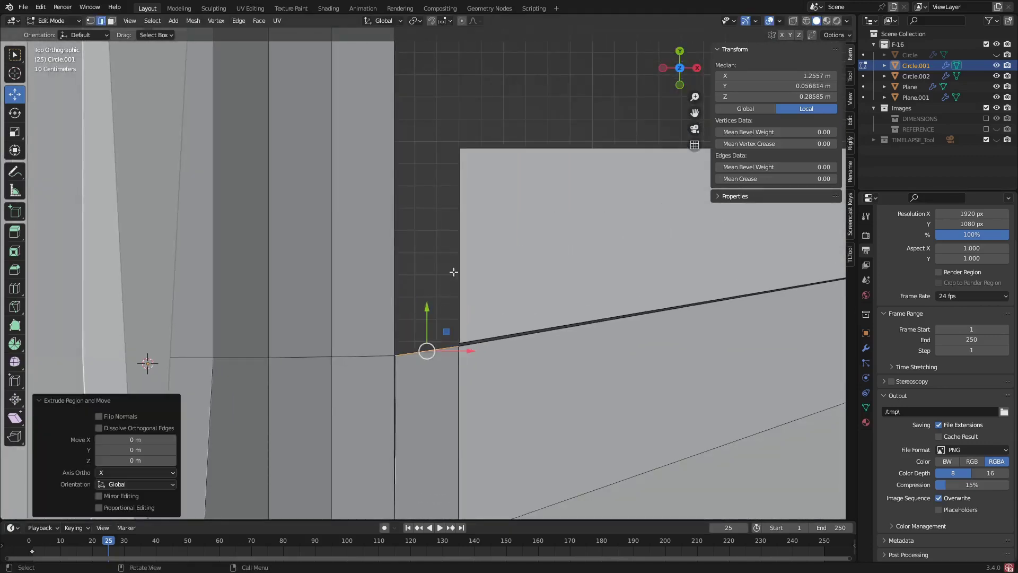
{"action": "left_click_drag", "start_coordinate": [426, 305], "coordinate": [423, 222]}
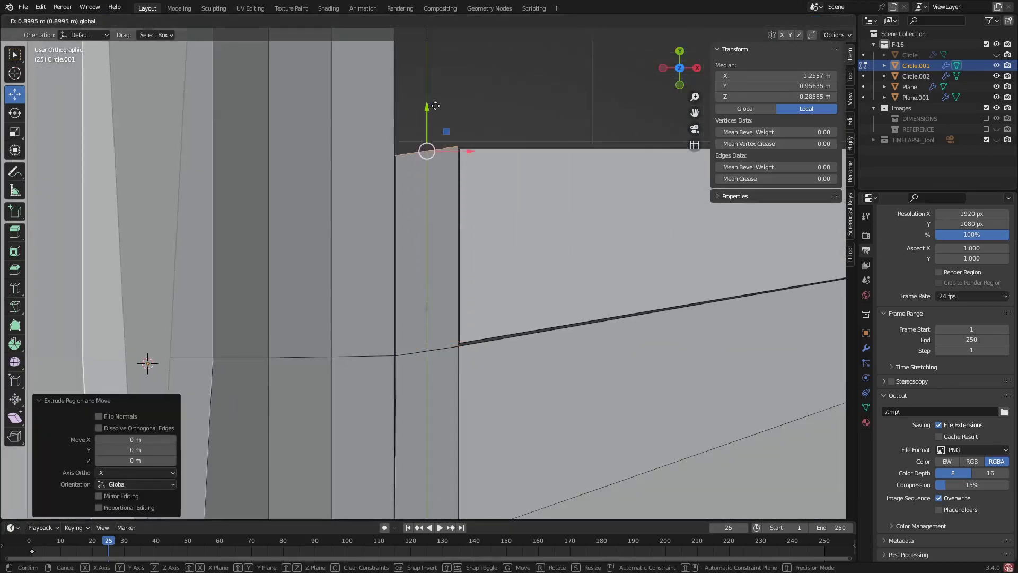
{"action": "left_click", "coordinate": [435, 107]}
{"action": "key", "text": "ctrl+z"}
Step: Select the upper, lower and side boundary edges around the open gap beside the flap
{"action": "middle_click_drag", "start_coordinate": [458, 209], "coordinate": [443, 361]}
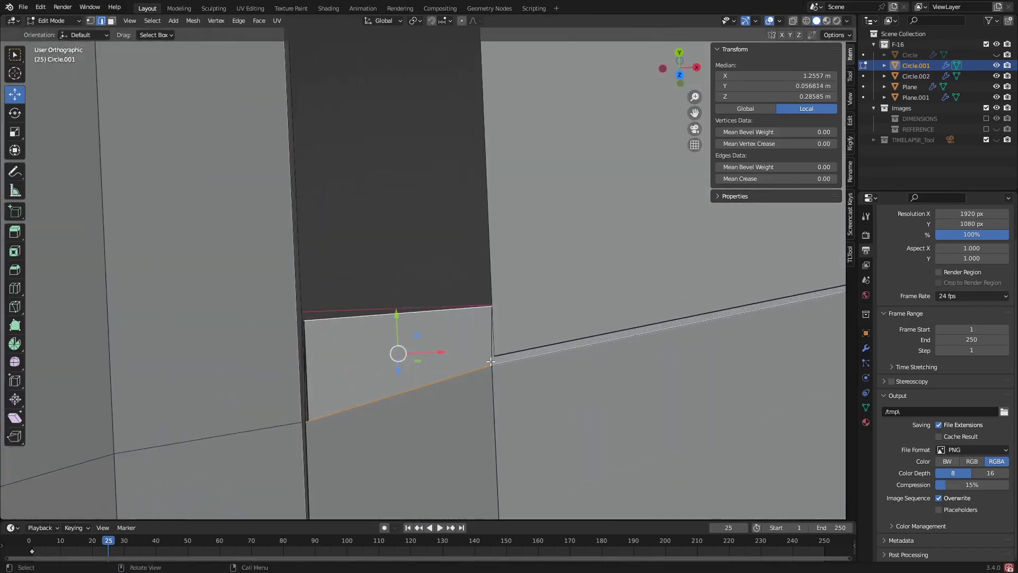
{"action": "left_click", "coordinate": [491, 356]}
{"action": "left_click", "coordinate": [478, 366], "text": "shift"}
{"action": "left_click", "coordinate": [456, 309], "text": "shift"}
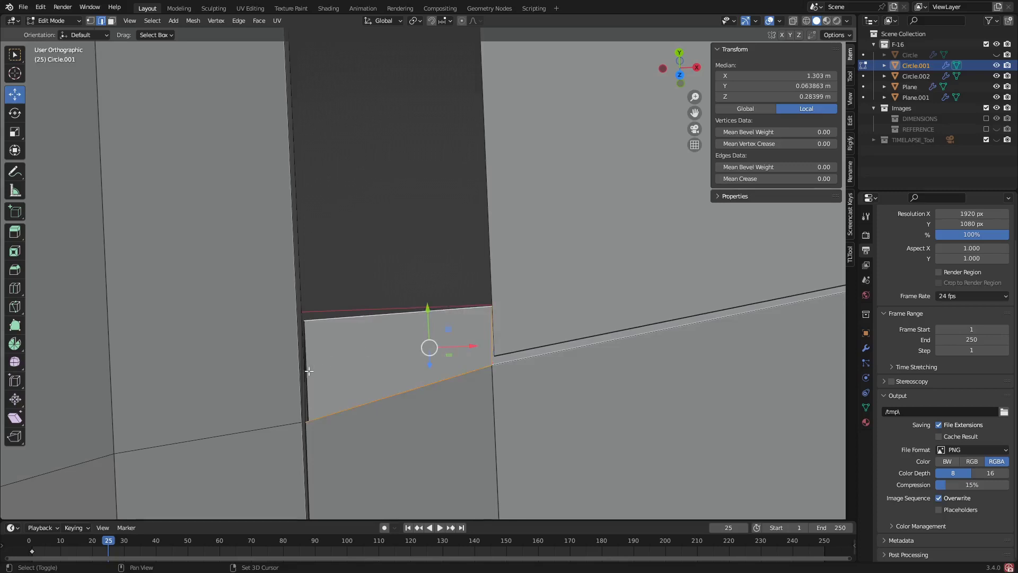
{"action": "left_click", "coordinate": [309, 371], "text": "shift"}
{"action": "middle_click_drag", "start_coordinate": [323, 377], "coordinate": [305, 367]}
{"action": "scroll", "coordinate": [305, 367], "scroll_direction": "up", "scroll_amount": 2}
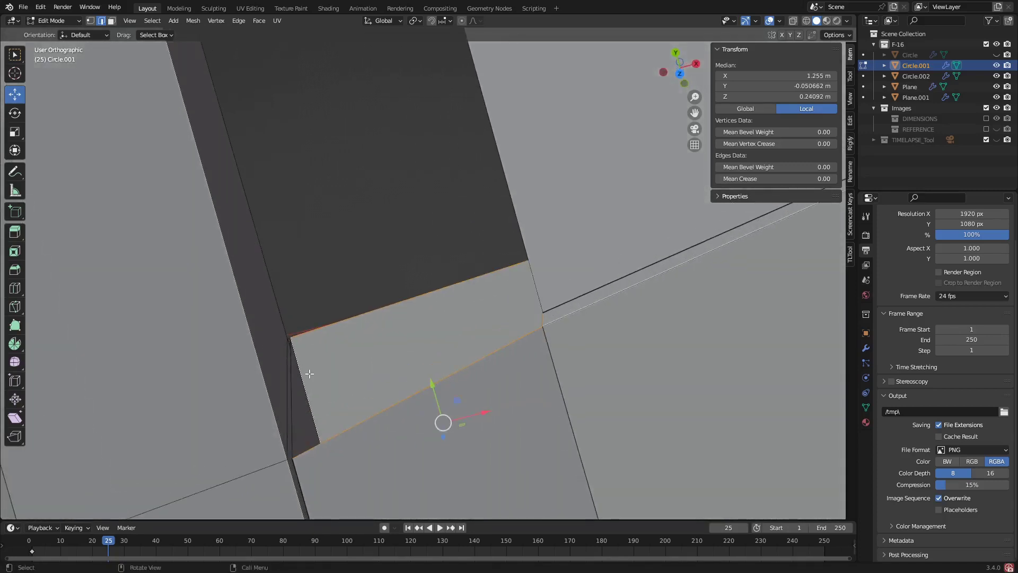
Step: Try to merge the overlapping vertices at the gap's lower fuselage-side corner at center, testing the result with a small X move
{"action": "left_click", "coordinate": [292, 375]}
{"action": "scroll", "coordinate": [292, 340], "scroll_direction": "up", "scroll_amount": 6}
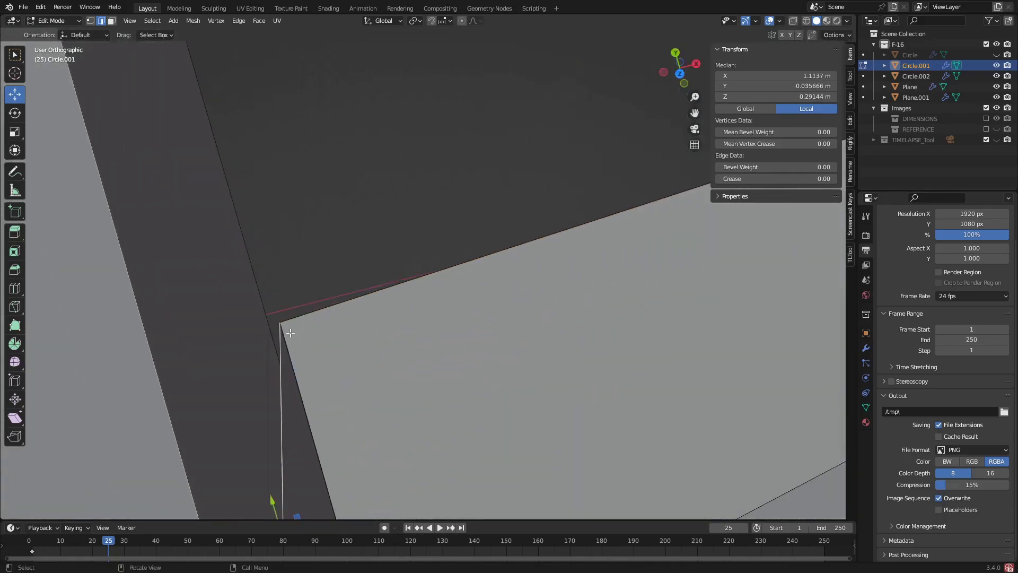
{"action": "left_click", "coordinate": [279, 318]}
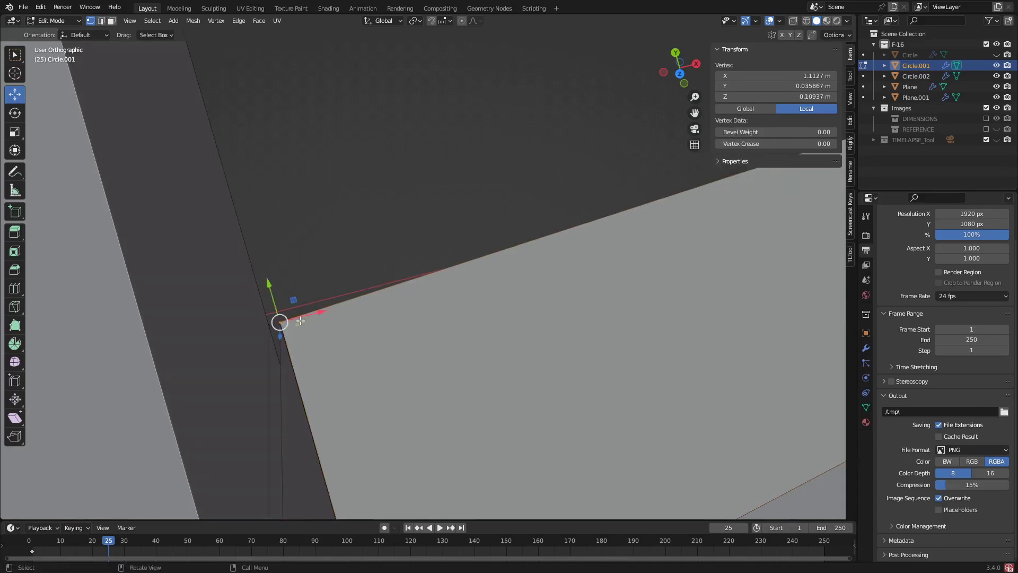
{"action": "key", "text": "m"}
{"action": "left_click", "coordinate": [300, 320]}
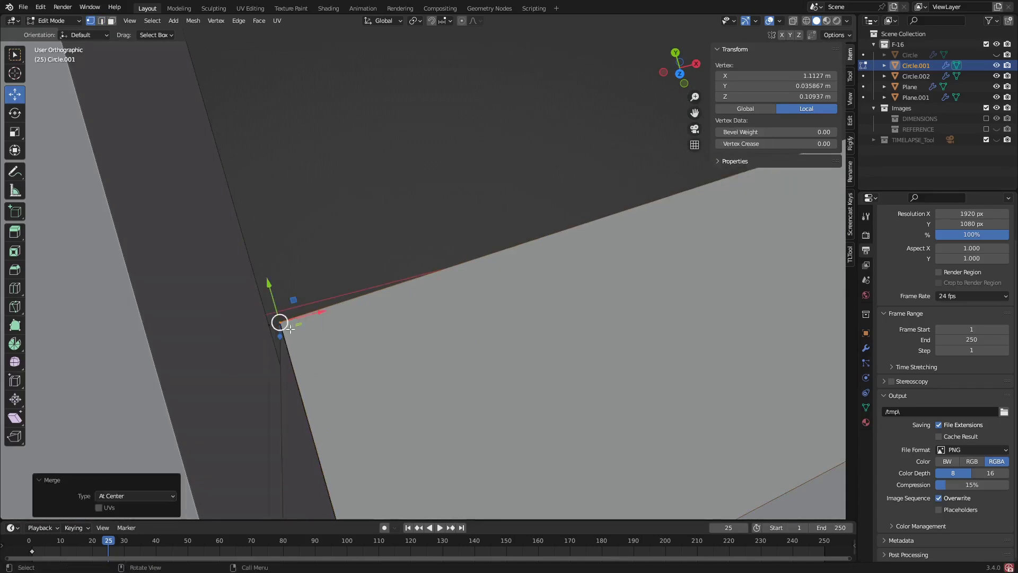
{"action": "left_click", "coordinate": [283, 328]}
{"action": "left_click_drag", "start_coordinate": [312, 314], "coordinate": [348, 313]}
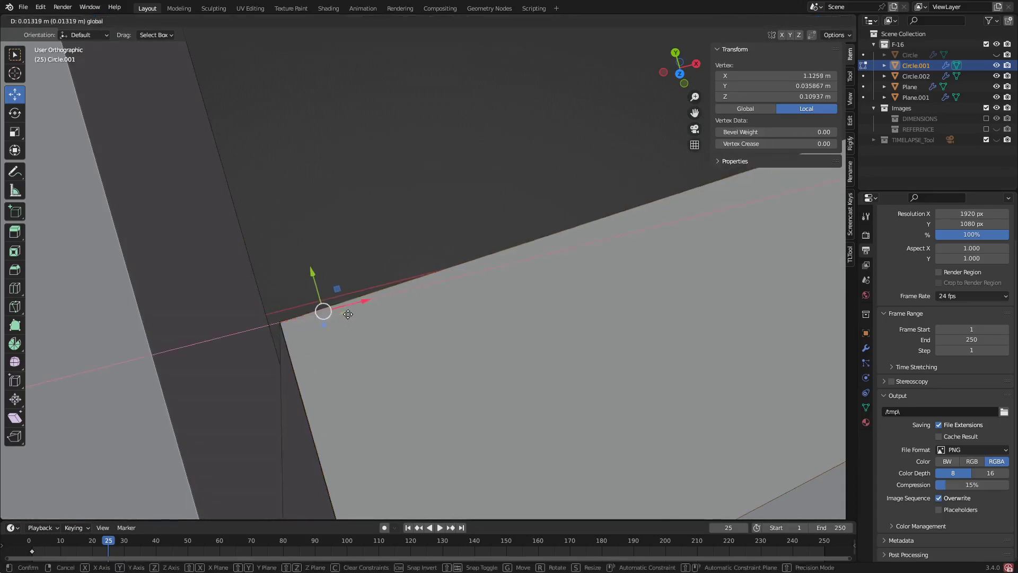
{"action": "left_click", "coordinate": [348, 314]}
{"action": "key", "text": "ctrl+z"}
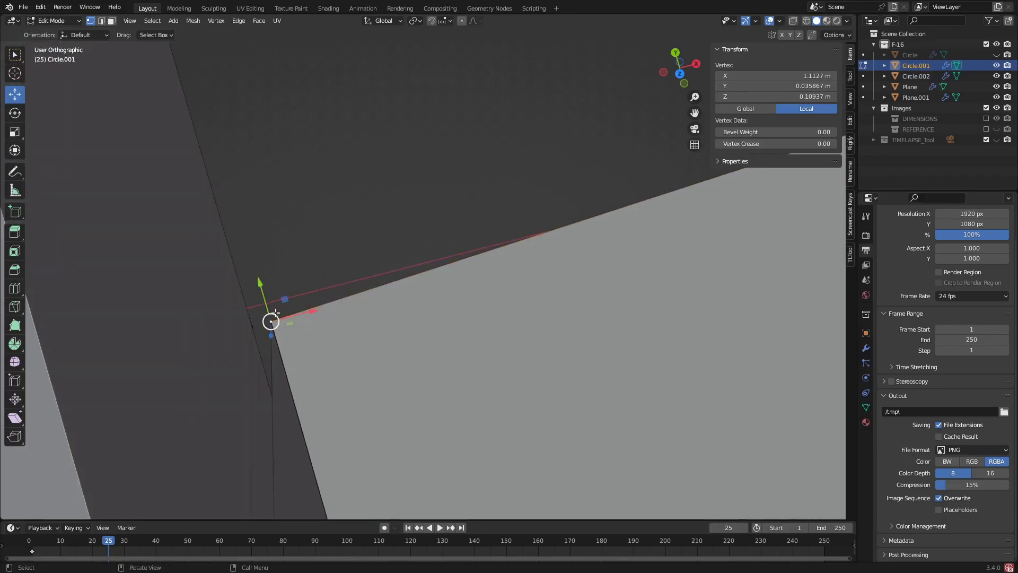
Step: Switch to wireframe shading and merge all overlapping vertices at the gap's lower fuselage-side corner at their center
{"action": "key", "text": "alt+z"}
{"action": "left_click_drag", "start_coordinate": [267, 314], "coordinate": [281, 336]}
{"action": "key", "text": "ctrl+z"}
{"action": "key", "text": "m"}
{"action": "left_click", "coordinate": [281, 335]}
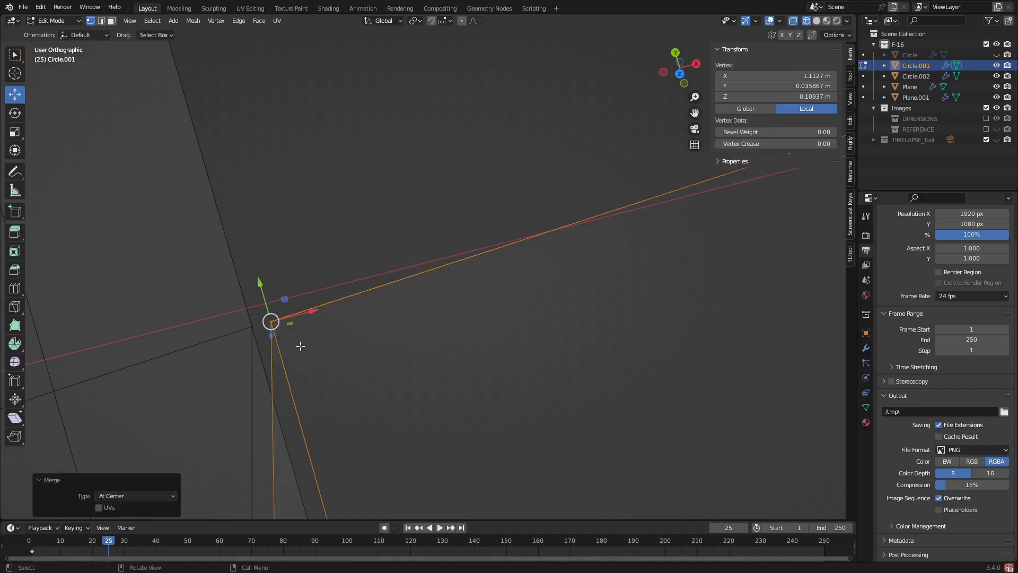
{"action": "middle_click_drag", "start_coordinate": [297, 345], "coordinate": [321, 290]}
{"action": "left_click", "coordinate": [317, 288]}
{"action": "left_click_drag", "start_coordinate": [353, 270], "coordinate": [382, 260]}
{"action": "key", "text": "ctrl+z"}
Step: Merge the overlapping vertices at the gap's upper and lower flap-side corners, each pair at its center
{"action": "left_click", "coordinate": [529, 131]}
{"action": "left_click_drag", "start_coordinate": [566, 111], "coordinate": [543, 122]}
{"action": "key", "text": "ctrl+z"}
{"action": "middle_click_drag", "start_coordinate": [539, 123], "coordinate": [481, 210], "text": "shift"}
{"action": "scroll", "coordinate": [481, 210], "scroll_direction": "up", "scroll_amount": 4}
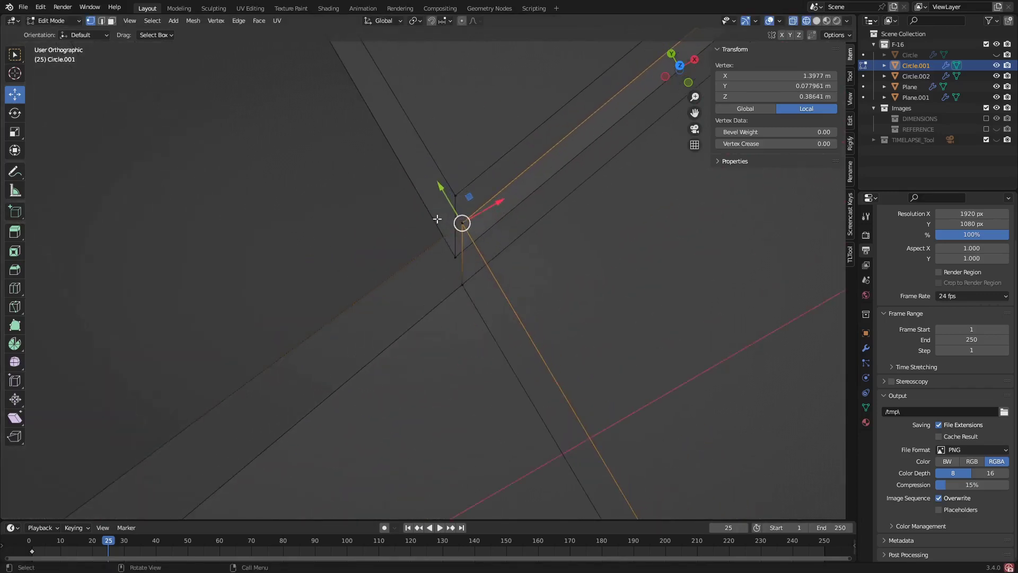
{"action": "left_click", "coordinate": [476, 229], "text": "shift"}
{"action": "key", "text": "m"}
{"action": "left_click", "coordinate": [470, 232]}
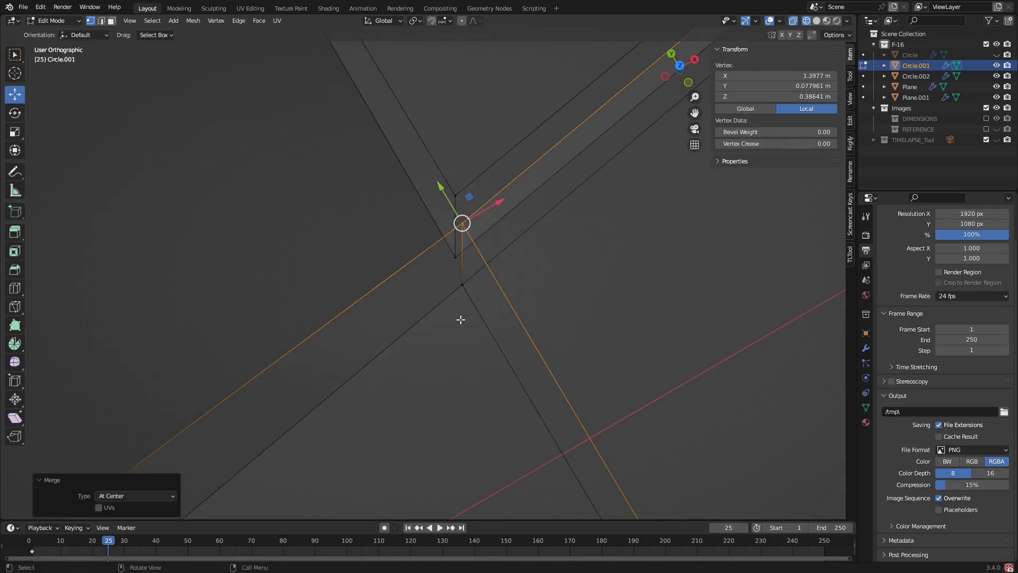
{"action": "key", "text": "ctrl+z"}
{"action": "key", "text": "m"}
{"action": "left_click", "coordinate": [471, 298]}
{"action": "scroll", "coordinate": [469, 297], "scroll_direction": "down", "scroll_amount": 7}
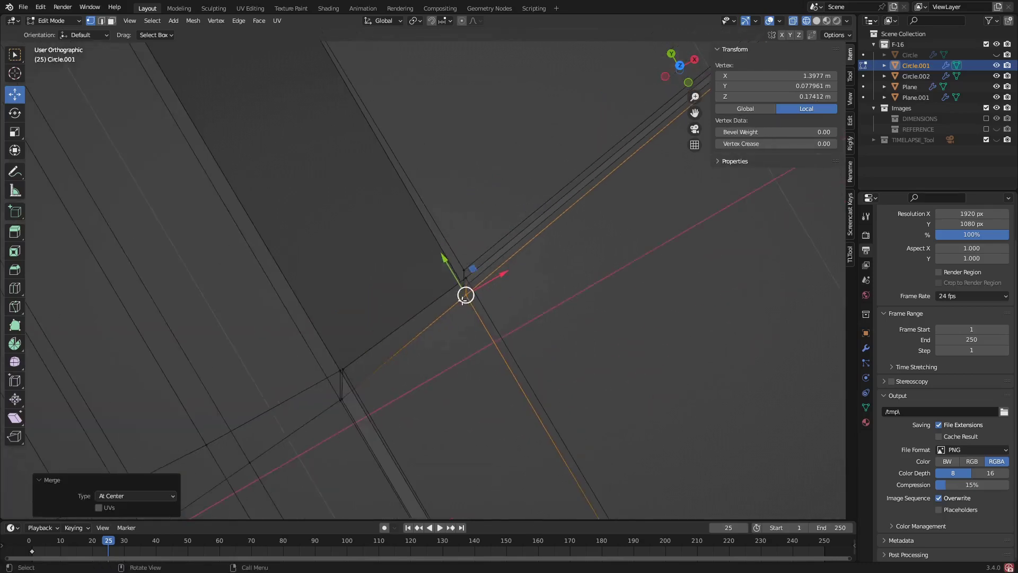
Step: Try moving the upper and lower vertices at the forward end of the flap-side edges slightly along X
{"action": "middle_click_drag", "start_coordinate": [512, 400], "coordinate": [392, 180], "text": "shift"}
{"action": "scroll", "coordinate": [534, 358], "scroll_direction": "down", "scroll_amount": 2}
{"action": "left_click", "coordinate": [570, 429]}
{"action": "scroll", "coordinate": [572, 432], "scroll_direction": "up", "scroll_amount": 3}
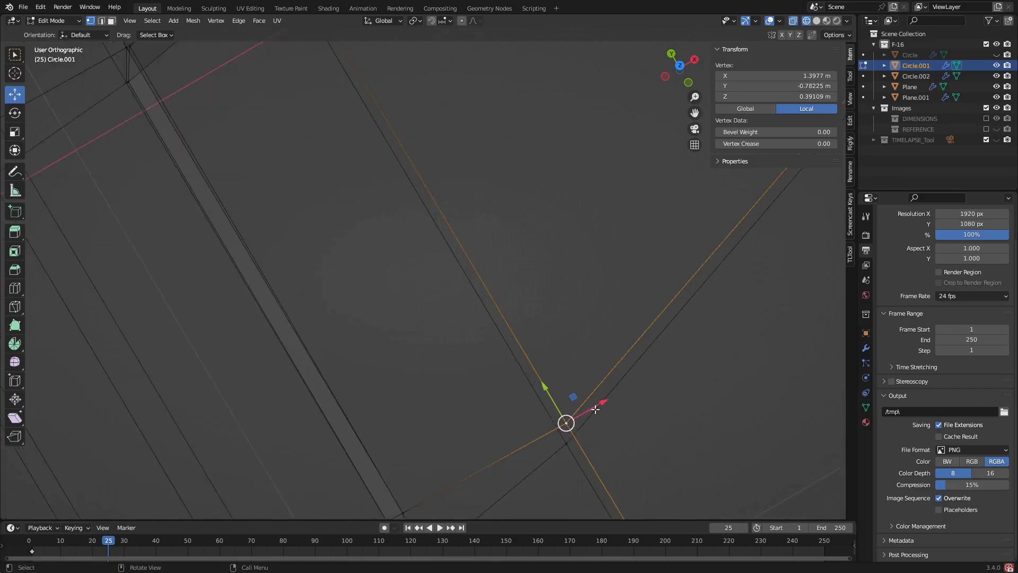
{"action": "mouse_move", "coordinate": [593, 409]}
{"action": "left_mouse_down"}
{"action": "mouse_move", "coordinate": [607, 402]}
{"action": "mouse_move", "coordinate": [616, 417]}
{"action": "mouse_move", "coordinate": [604, 425]}
{"action": "left_mouse_up"}
{"action": "right_click", "coordinate": [607, 402]}
{"action": "left_click", "coordinate": [567, 444]}
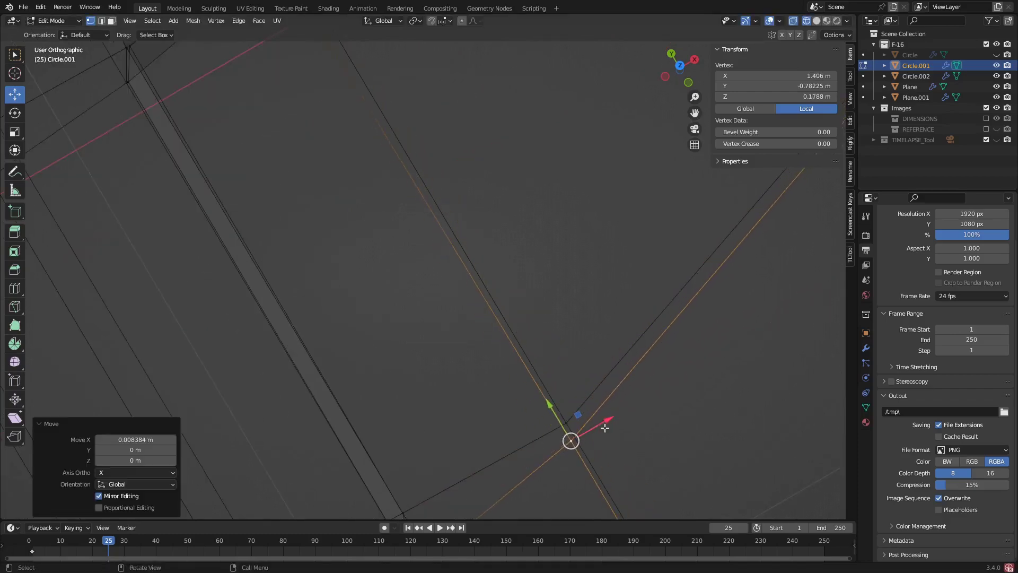
{"action": "key", "text": "ctrl+z"}
Step: Extrude the edges around the gap's forward end between the fuselage and the flap, moving them about 0.887 m rearward along Y
{"action": "scroll", "coordinate": [348, 140], "scroll_direction": "down", "scroll_amount": 4}
{"action": "middle_click_drag", "start_coordinate": [334, 77], "coordinate": [401, 257], "text": "shift"}
{"action": "scroll", "coordinate": [426, 230], "scroll_direction": "up", "scroll_amount": 3}
{"action": "scroll", "coordinate": [412, 233], "scroll_direction": "up", "scroll_amount": 1}
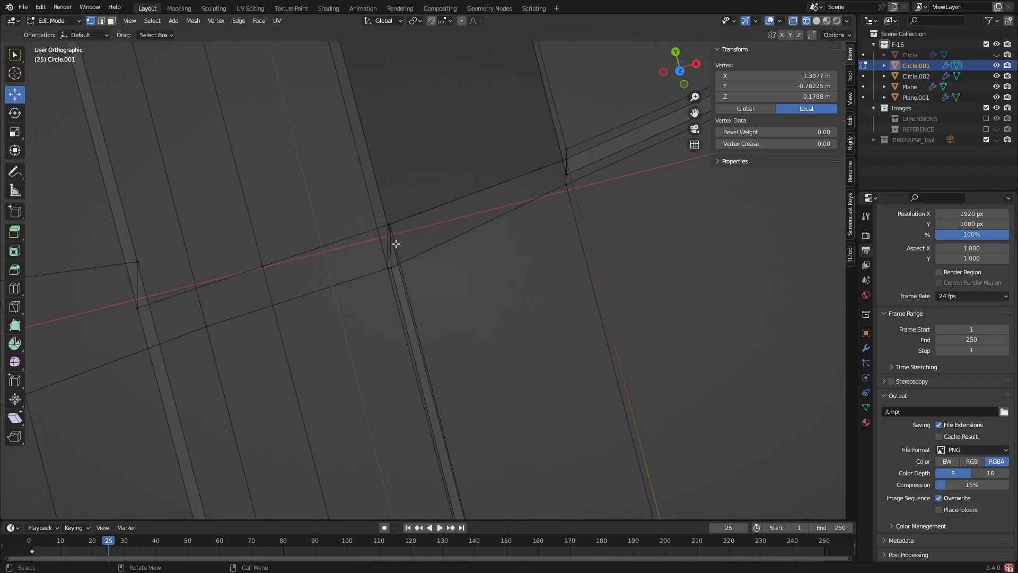
{"action": "key", "text": "shift+z"}
{"action": "key", "text": "2"}
{"action": "left_click", "coordinate": [393, 247]}
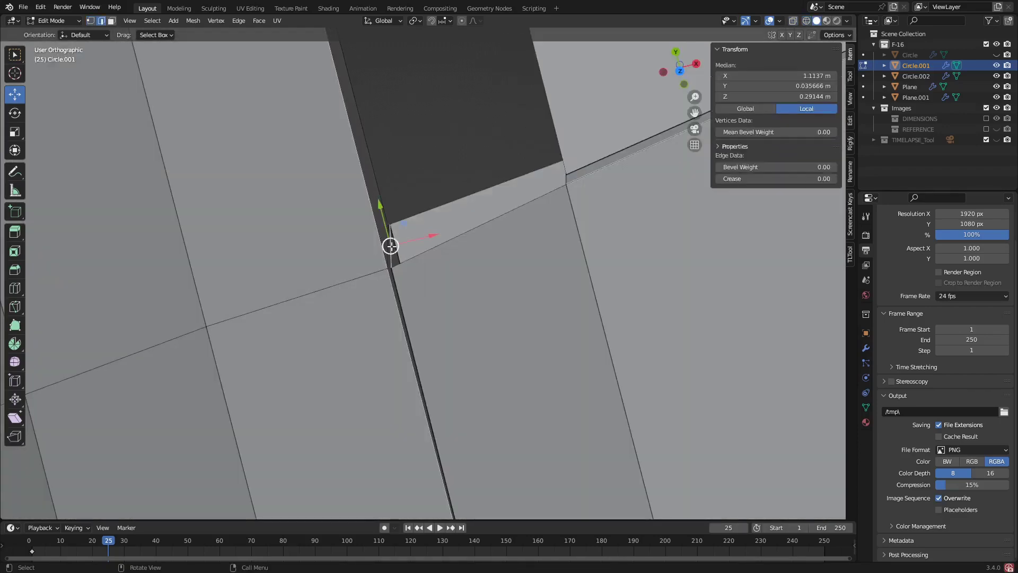
{"action": "left_click", "coordinate": [538, 173], "text": "shift"}
{"action": "left_click", "coordinate": [567, 180], "text": "shift"}
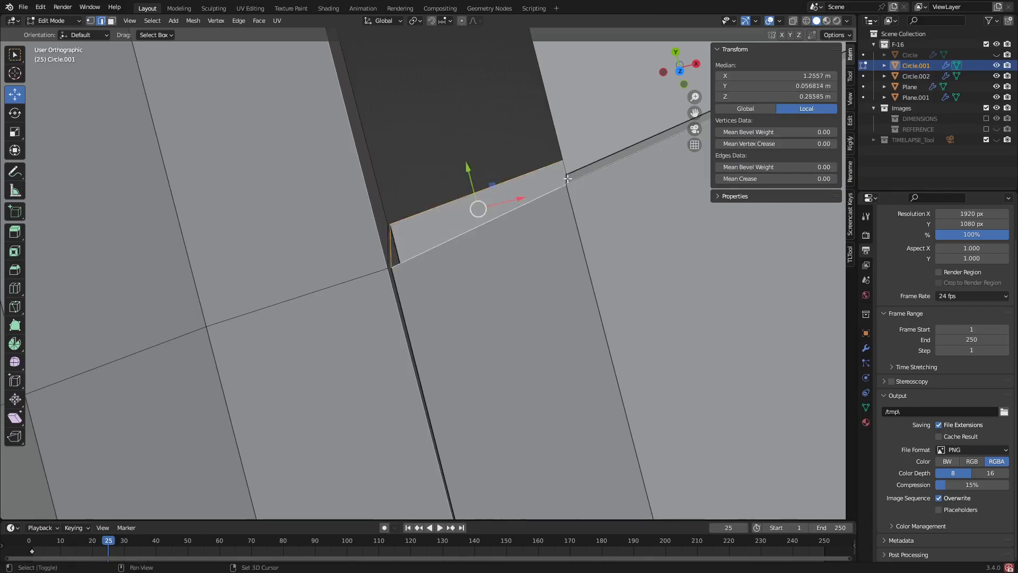
{"action": "scroll", "coordinate": [550, 197], "scroll_direction": "down", "scroll_amount": 3}
{"action": "left_click", "coordinate": [681, 72]}
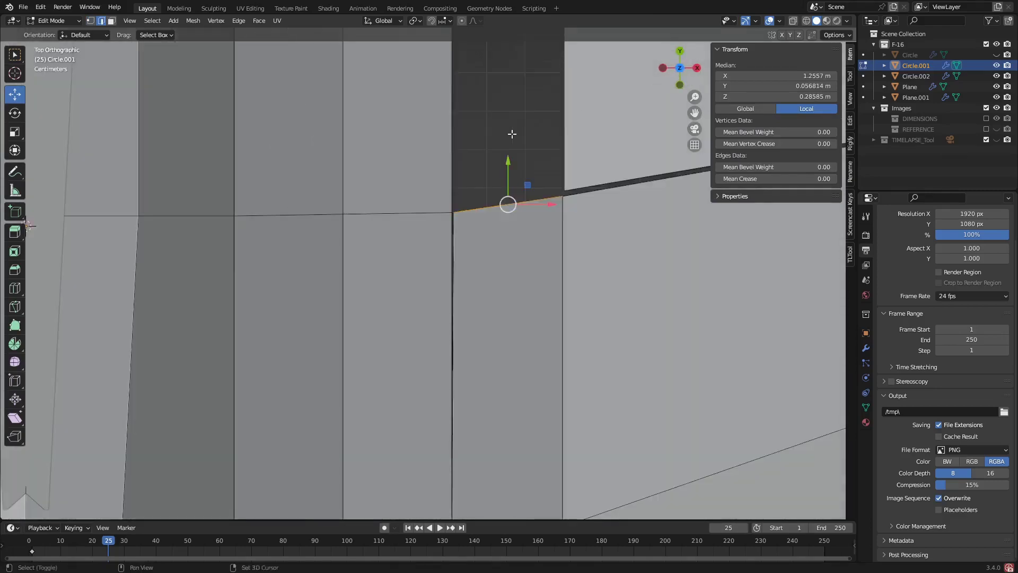
{"action": "key", "text": "g"}
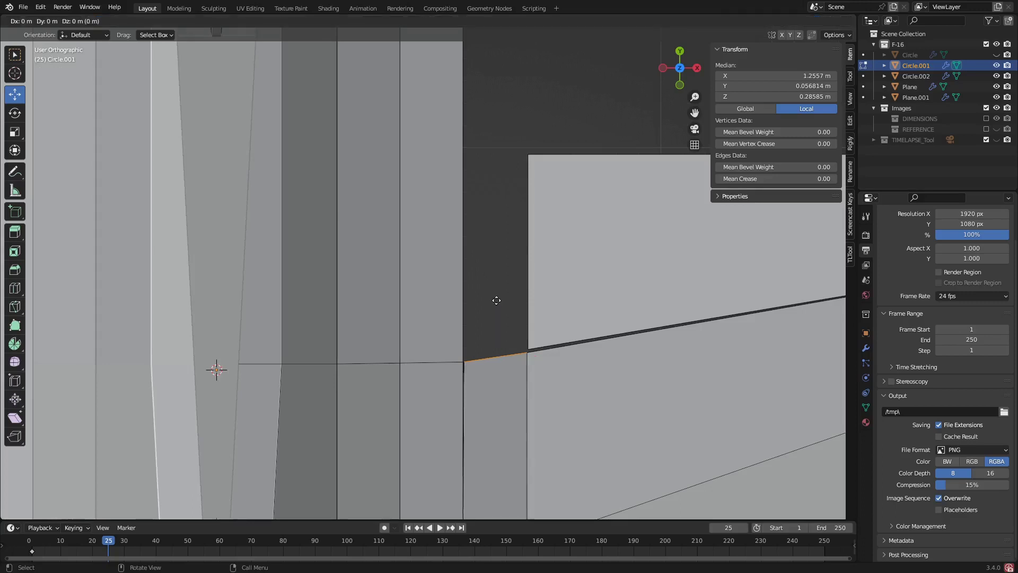
{"action": "key", "text": "g"}
{"action": "key", "text": "y"}
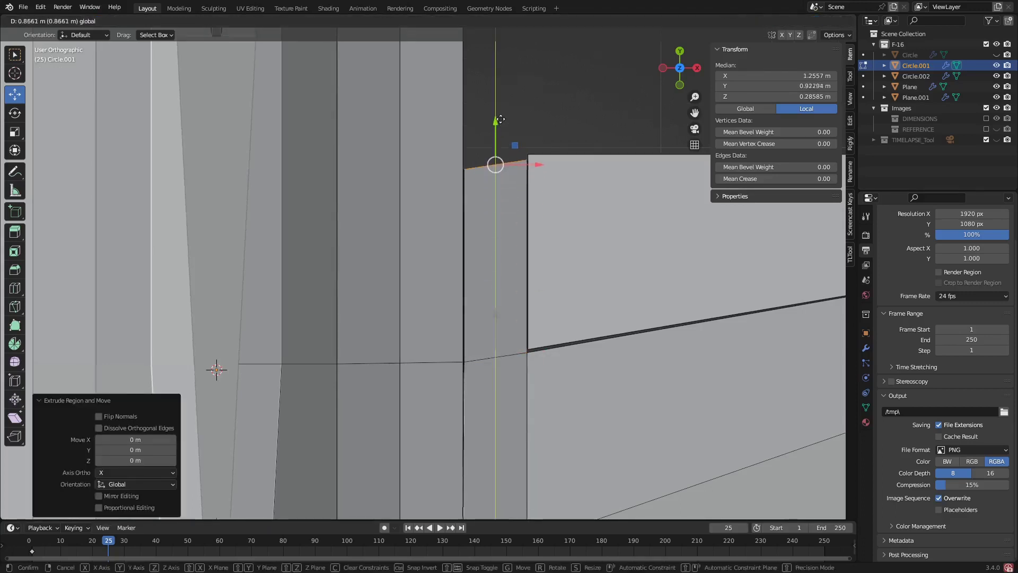
{"action": "left_click_drag", "start_coordinate": [497, 108], "coordinate": [497, 108]}
Step: Move the extrusion's fuselage-side end vertices about 0.038 m along Y to straighten its rear edge, and nudge the whole end about 0.004 m along Y
{"action": "scroll", "coordinate": [494, 115], "scroll_direction": "up", "scroll_amount": 5}
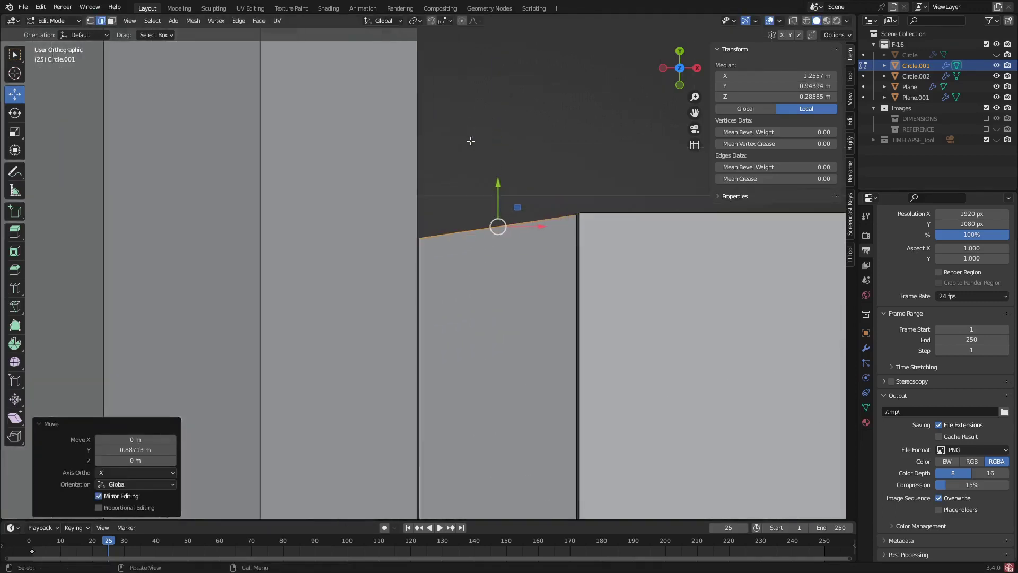
{"action": "key", "text": "alt+z"}
{"action": "key", "text": "1"}
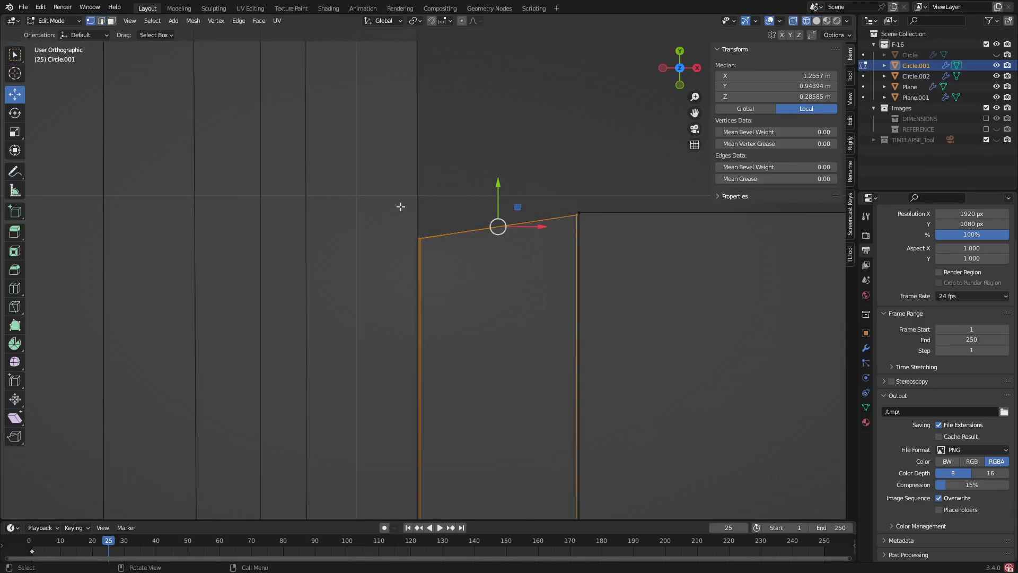
{"action": "left_click_drag", "start_coordinate": [401, 206], "coordinate": [417, 178]}
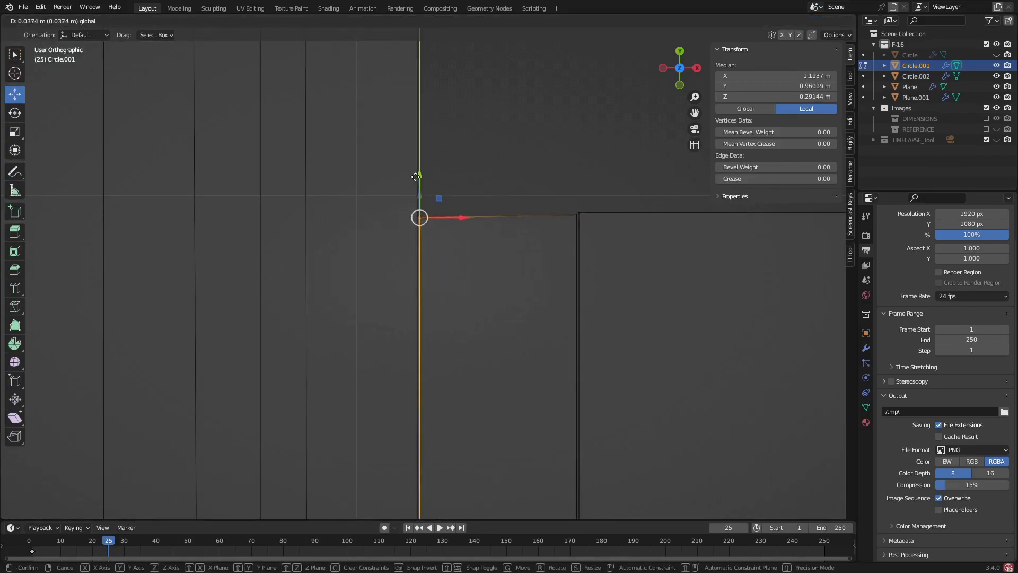
{"action": "left_click", "coordinate": [418, 176]}
{"action": "scroll", "coordinate": [546, 236], "scroll_direction": "up", "scroll_amount": 4}
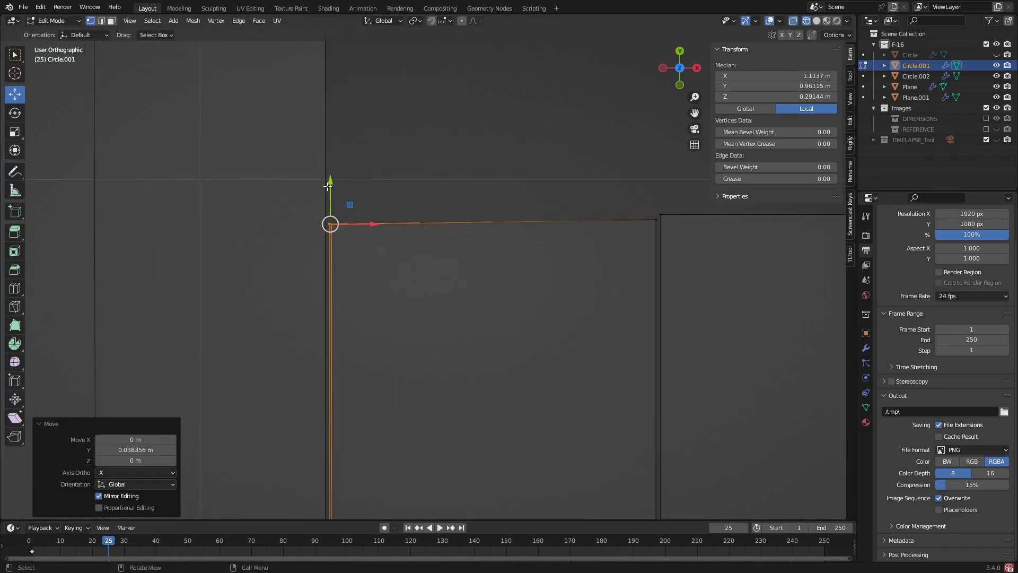
{"action": "left_click_drag", "start_coordinate": [328, 187], "coordinate": [329, 185]}
{"action": "mouse_move", "coordinate": [648, 214]}
{"action": "left_mouse_down"}
{"action": "mouse_move", "coordinate": [657, 230]}
{"action": "mouse_move", "coordinate": [662, 212]}
{"action": "left_mouse_up"}
{"action": "left_click_drag", "start_coordinate": [494, 182], "coordinate": [493, 176]}
Step: Return to solid shading in perspective and flatten the extrusion's rear end by scaling it along Z to about 0.09
{"action": "left_click_drag", "start_coordinate": [684, 69], "coordinate": [558, 168]}
{"action": "key", "text": "shift+z"}
{"action": "left_click", "coordinate": [694, 145]}
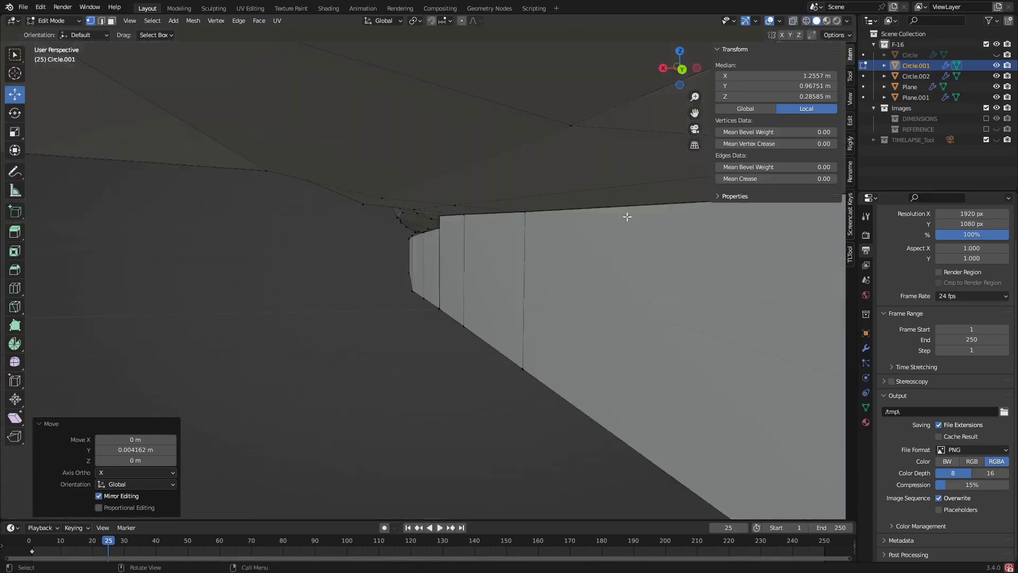
{"action": "scroll", "coordinate": [505, 270], "scroll_direction": "down", "scroll_amount": 4}
{"action": "scroll", "coordinate": [467, 267], "scroll_direction": "down", "scroll_amount": 9}
{"action": "mouse_move", "coordinate": [454, 272]}
{"action": "middle_mouse_down"}
{"action": "mouse_move", "coordinate": [460, 280]}
{"action": "mouse_move", "coordinate": [468, 268]}
{"action": "middle_mouse_up"}
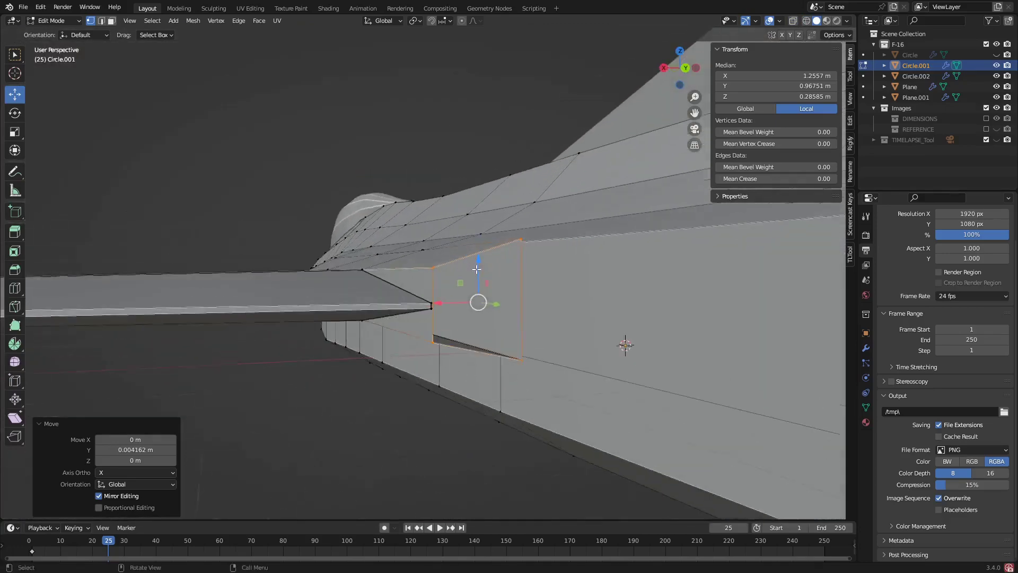
{"action": "scroll", "coordinate": [468, 268], "scroll_direction": "up", "scroll_amount": 4}
{"action": "scroll", "coordinate": [495, 289], "scroll_direction": "up", "scroll_amount": 2}
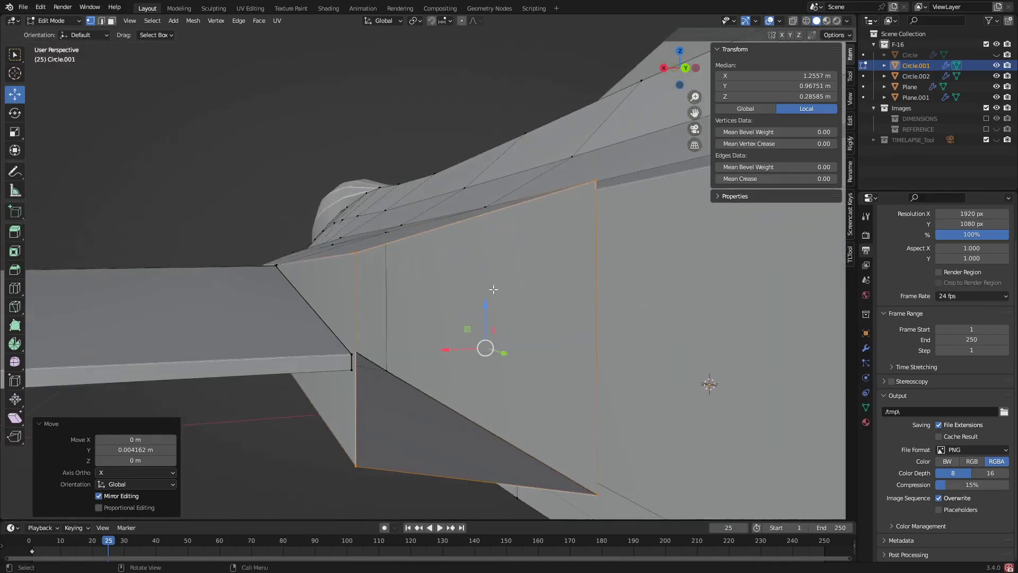
{"action": "key", "text": "s"}
{"action": "key", "text": "z"}
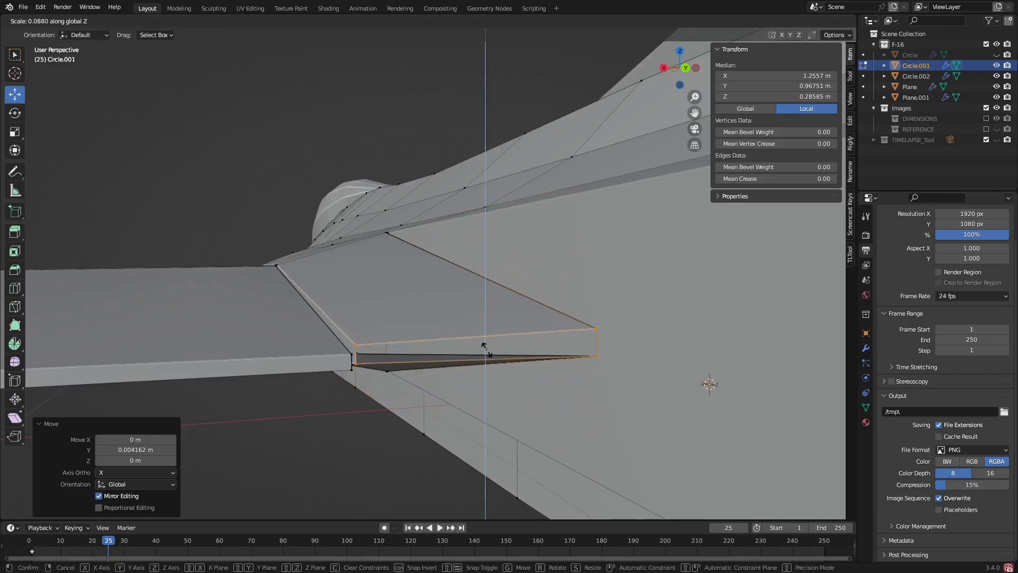
{"action": "left_click", "coordinate": [486, 348]}
Step: Lower the flattened rear end about 0.007 m along Z and scale it along Z to 0.793 to match the flap's thickness
{"action": "left_click_drag", "start_coordinate": [491, 320], "coordinate": [489, 325]}
{"action": "middle_click_drag", "start_coordinate": [489, 326], "coordinate": [469, 317]}
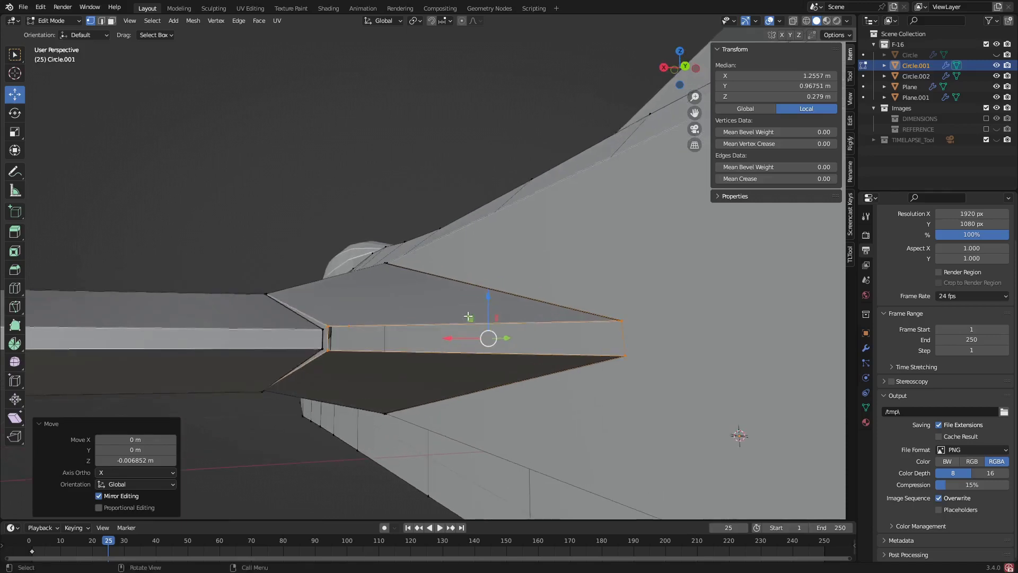
{"action": "key", "text": "s"}
{"action": "key", "text": "z"}
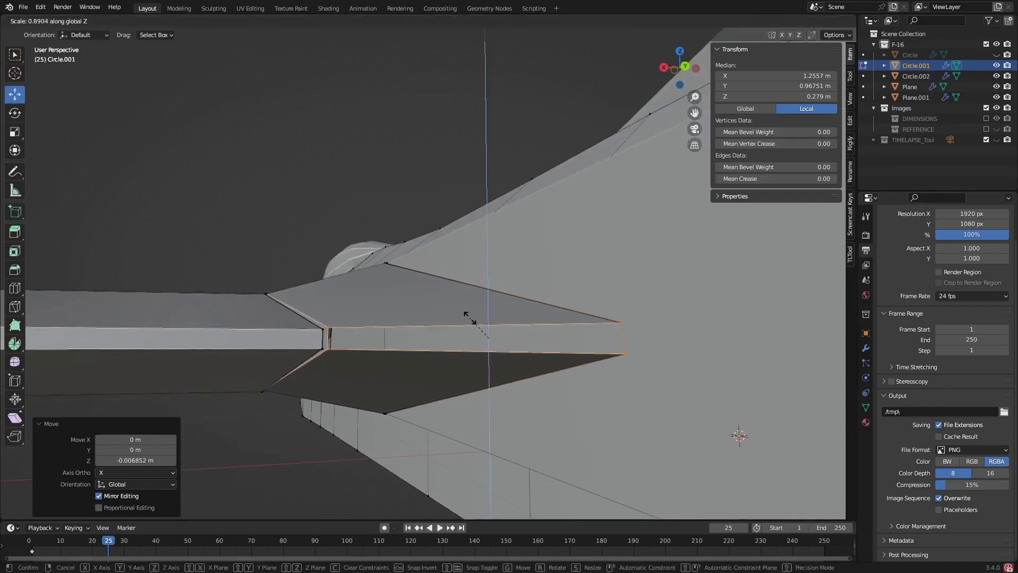
{"action": "left_click", "coordinate": [472, 320]}
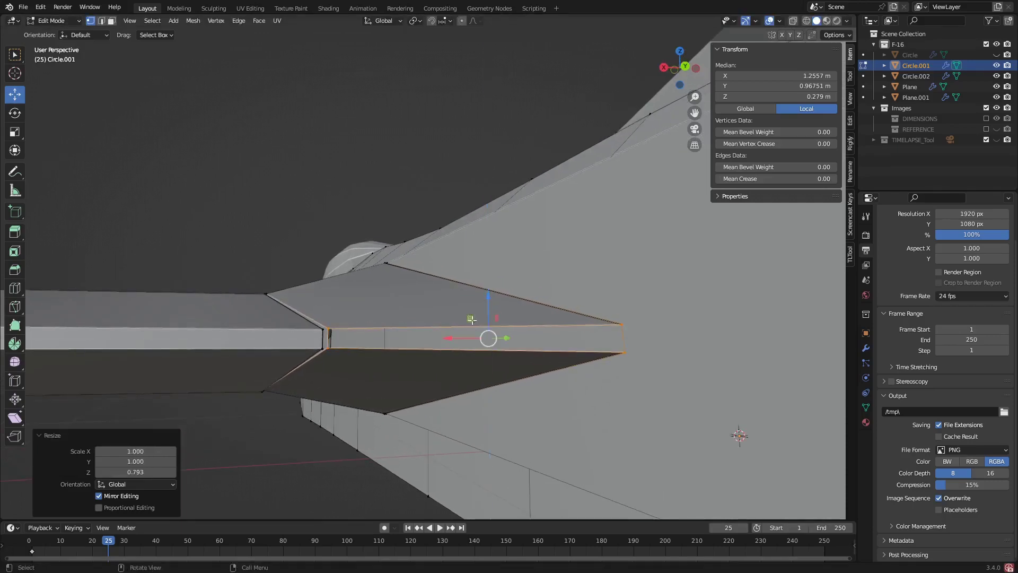
{"action": "scroll", "coordinate": [450, 300], "scroll_direction": "down", "scroll_amount": 6}
{"action": "scroll", "coordinate": [422, 317], "scroll_direction": "down", "scroll_amount": 2}
{"action": "middle_click_drag", "start_coordinate": [421, 327], "coordinate": [436, 348]}
{"action": "scroll", "coordinate": [469, 303], "scroll_direction": "up", "scroll_amount": 3}
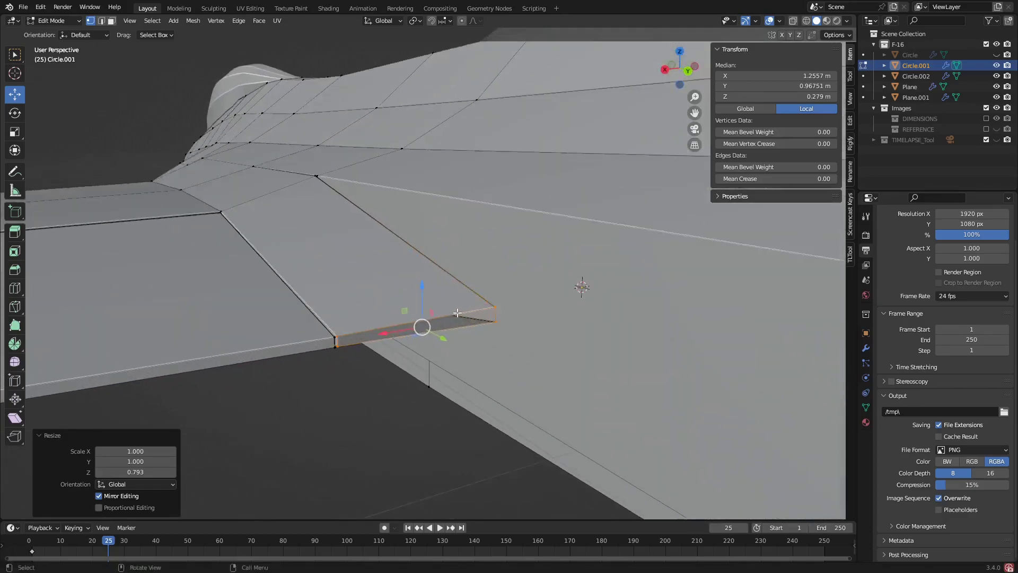
Step: Lower the new panel's upper forward fuselage-side vertex along Z by about 0.027 m and a further 0.020 m
{"action": "key", "text": "2"}
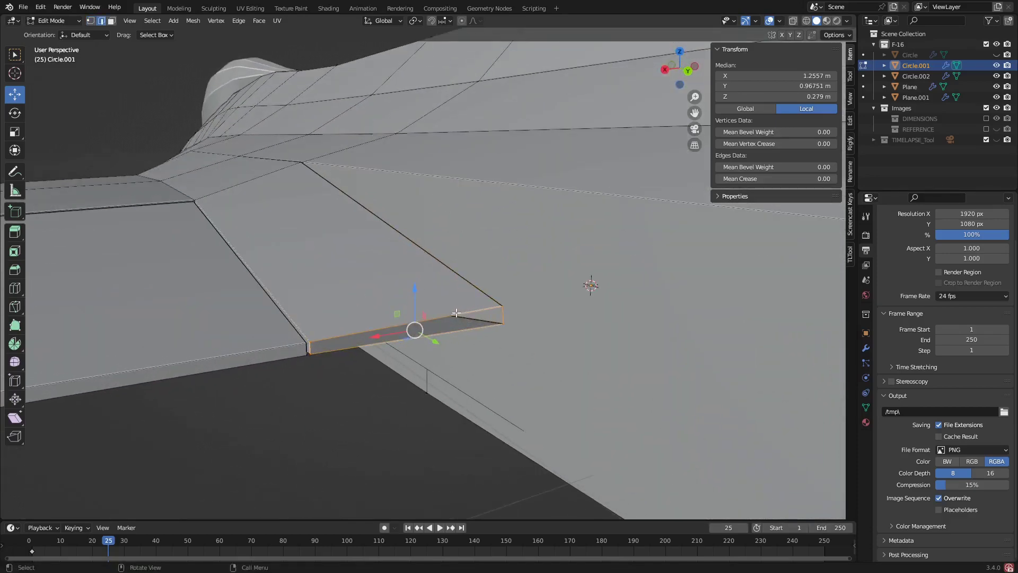
{"action": "left_click", "coordinate": [375, 439]}
{"action": "middle_click_drag", "start_coordinate": [375, 439], "coordinate": [298, 341]}
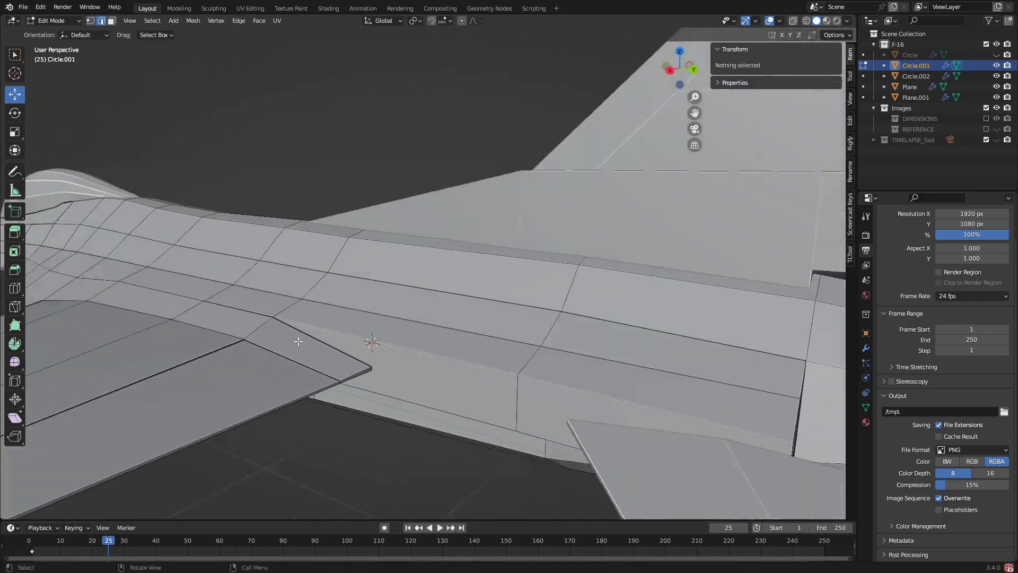
{"action": "scroll", "coordinate": [303, 296], "scroll_direction": "up", "scroll_amount": 2}
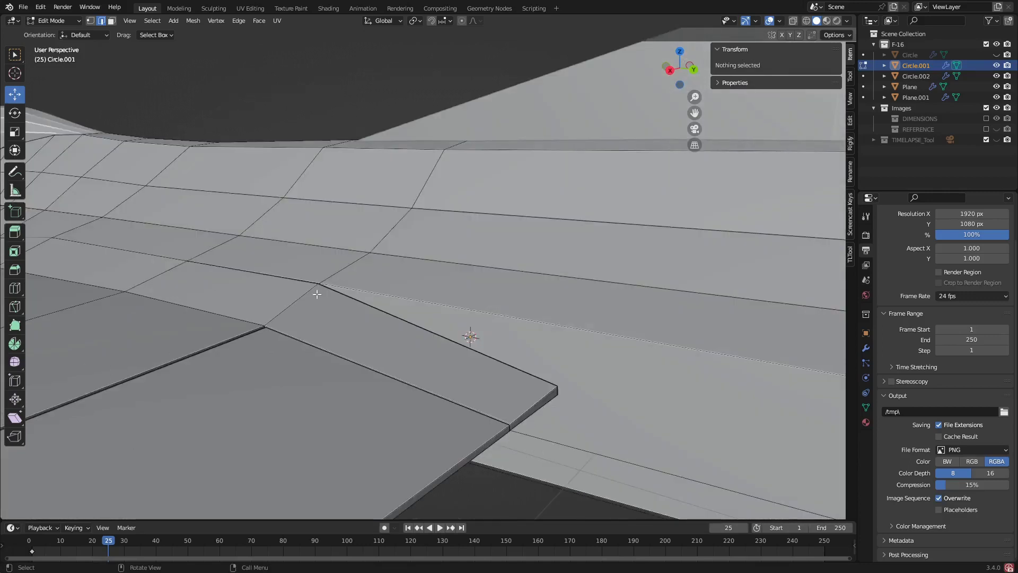
{"action": "key", "text": "1"}
{"action": "left_click", "coordinate": [318, 284]}
{"action": "scroll", "coordinate": [318, 284], "scroll_direction": "up", "scroll_amount": 2}
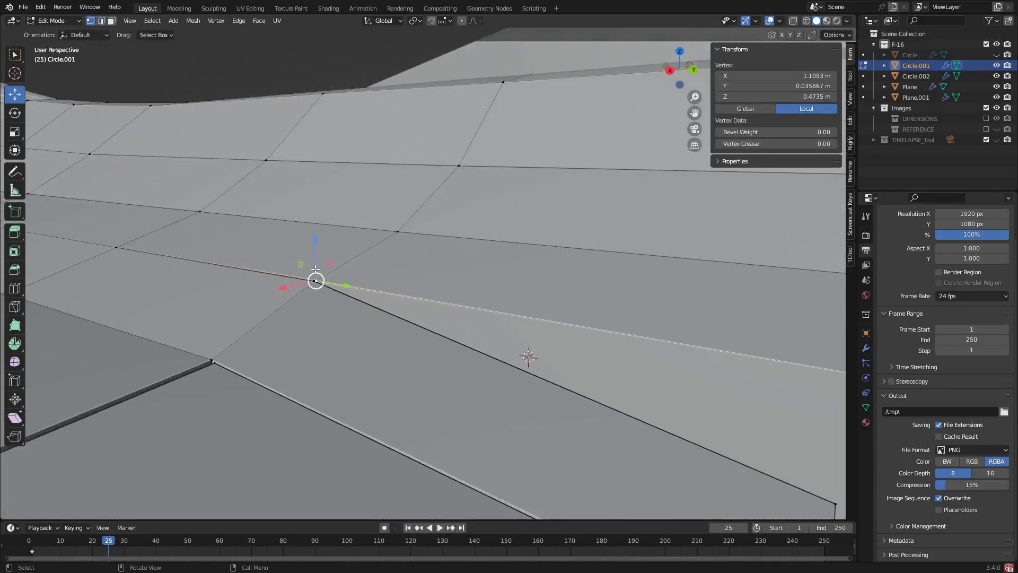
{"action": "scroll", "coordinate": [315, 282], "scroll_direction": "up", "scroll_amount": 1}
{"action": "left_click_drag", "start_coordinate": [312, 248], "coordinate": [314, 266]}
{"action": "scroll", "coordinate": [321, 260], "scroll_direction": "down", "scroll_amount": 4}
{"action": "middle_click_drag", "start_coordinate": [320, 260], "coordinate": [326, 251]}
{"action": "scroll", "coordinate": [318, 255], "scroll_direction": "up", "scroll_amount": 2}
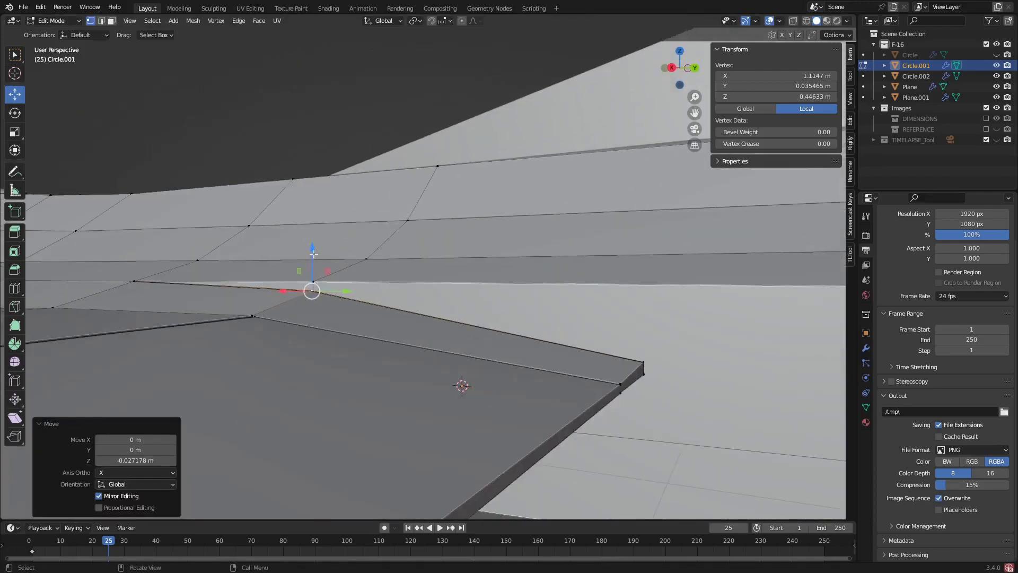
{"action": "left_click_drag", "start_coordinate": [312, 255], "coordinate": [312, 265]}
{"action": "middle_click_drag", "start_coordinate": [266, 296], "coordinate": [299, 287]}
{"action": "scroll", "coordinate": [298, 287], "scroll_direction": "down", "scroll_amount": 2}
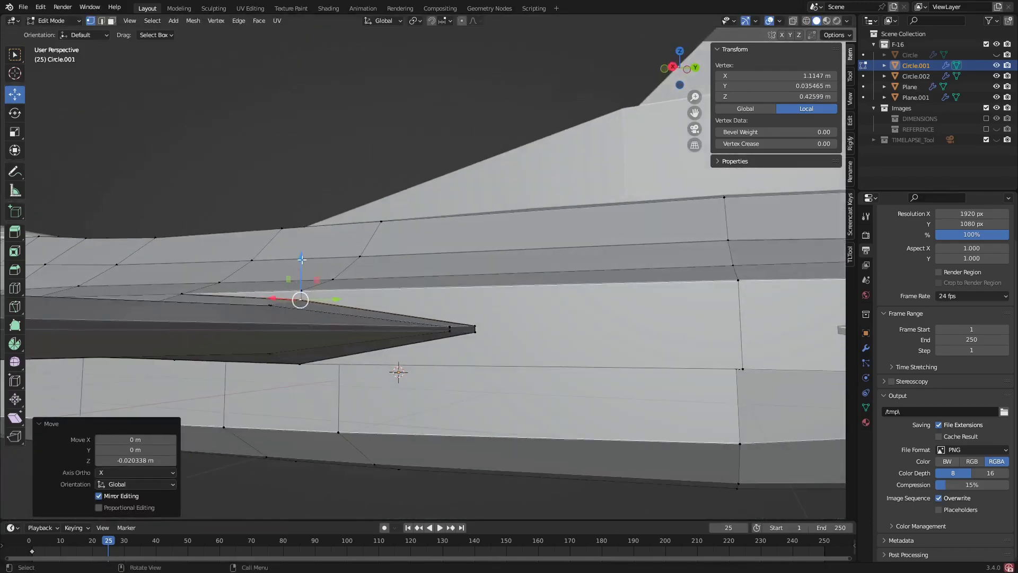
Step: Raise the new panel's lower forward fuselage-side vertex about 0.039 m along Z, and nudge it slightly back down
{"action": "left_click", "coordinate": [301, 363]}
{"action": "middle_click_drag", "start_coordinate": [301, 363], "coordinate": [298, 339]}
{"action": "scroll", "coordinate": [297, 350], "scroll_direction": "up", "scroll_amount": 3}
{"action": "left_click_drag", "start_coordinate": [310, 344], "coordinate": [312, 335]}
{"action": "left_click", "coordinate": [310, 333]}
{"action": "mouse_move", "coordinate": [310, 333]}
{"action": "middle_mouse_down"}
{"action": "mouse_move", "coordinate": [241, 382]}
{"action": "mouse_move", "coordinate": [300, 335]}
{"action": "middle_mouse_up"}
{"action": "key", "text": "g"}
{"action": "key", "text": "z"}
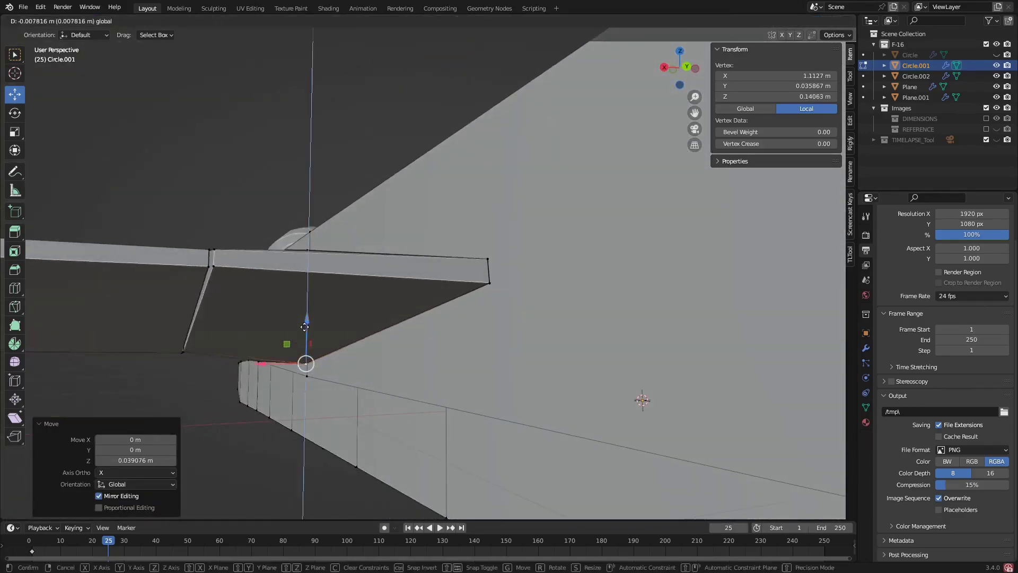
{"action": "left_click", "coordinate": [506, 296]}
Step: Leave Edit Mode and examine the whole aircraft from the side and rear, including how the tailplane roots meet the fuselage
{"action": "left_click", "coordinate": [492, 283]}
{"action": "middle_click_drag", "start_coordinate": [491, 284], "coordinate": [479, 271]}
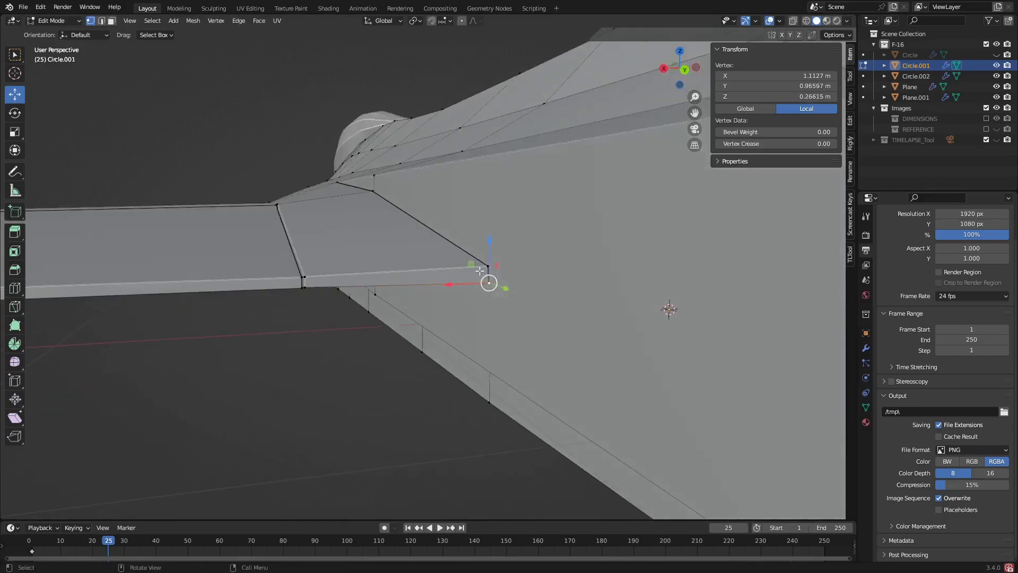
{"action": "scroll", "coordinate": [425, 247], "scroll_direction": "down", "scroll_amount": 10}
{"action": "key", "text": "Tab"}
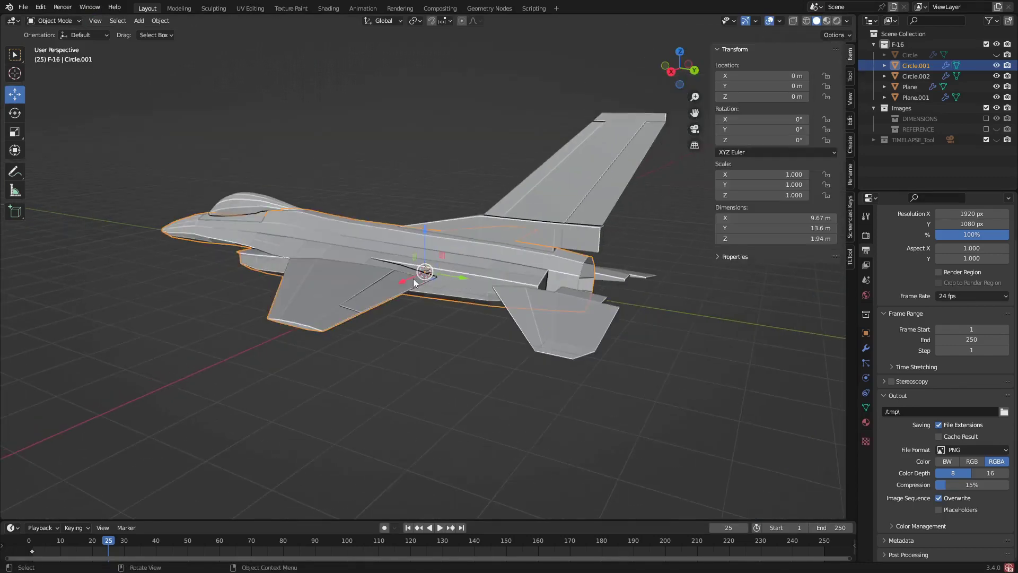
{"action": "middle_click_drag", "start_coordinate": [413, 278], "coordinate": [391, 287]}
{"action": "middle_click_drag", "start_coordinate": [467, 316], "coordinate": [275, 246]}
{"action": "left_click", "coordinate": [432, 215]}
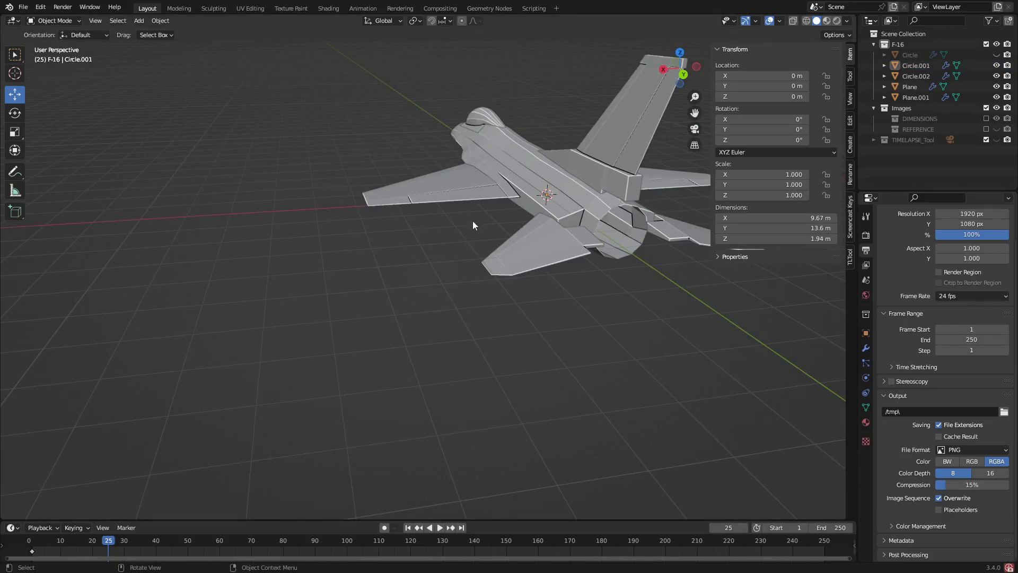
{"action": "middle_click_drag", "start_coordinate": [473, 220], "coordinate": [390, 258]}
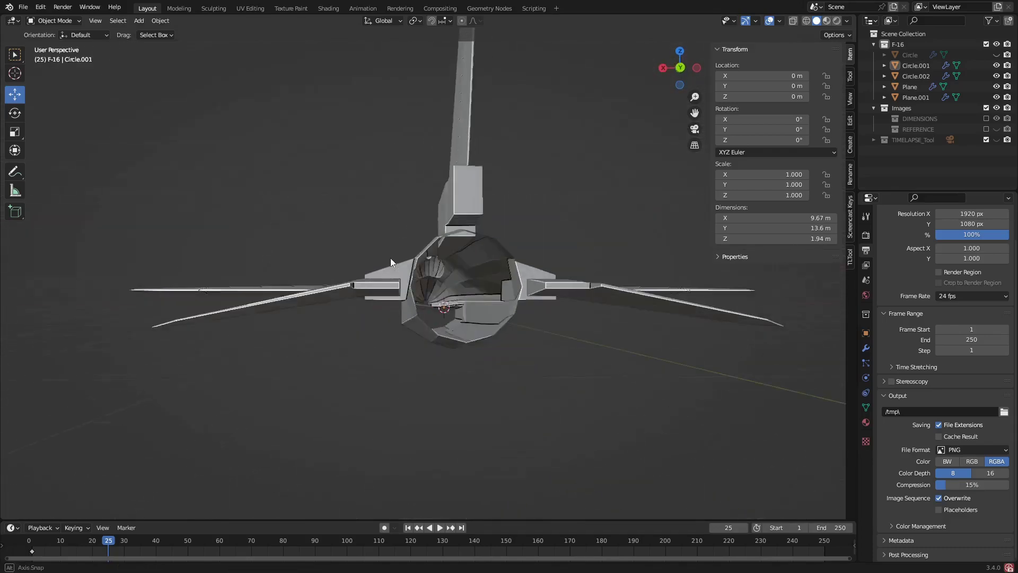
{"action": "left_click", "coordinate": [676, 62]}
{"action": "scroll", "coordinate": [424, 228], "scroll_direction": "up", "scroll_amount": 2}
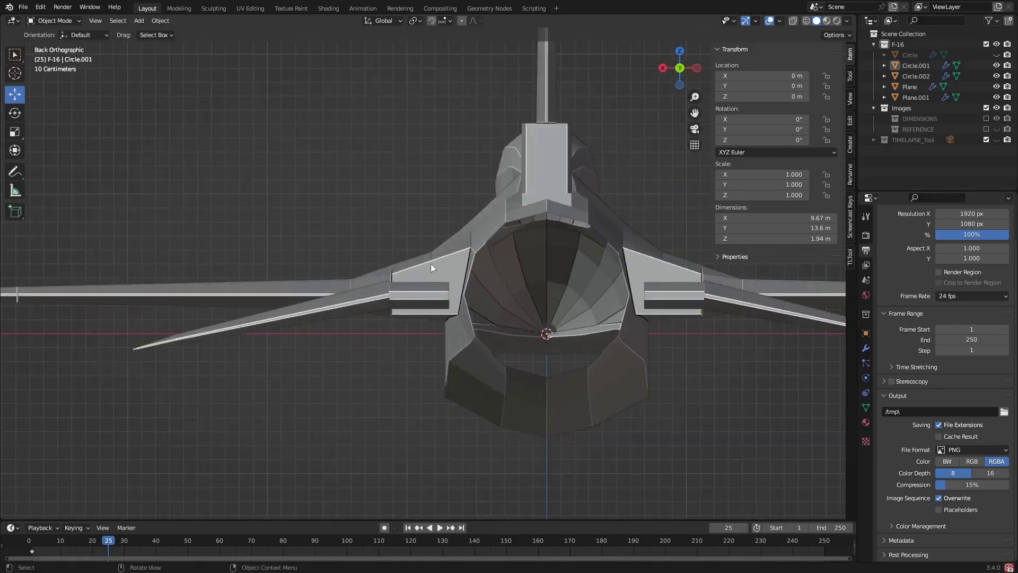
{"action": "mouse_move", "coordinate": [431, 263]}
{"action": "middle_mouse_down"}
{"action": "mouse_move", "coordinate": [412, 283]}
{"action": "mouse_move", "coordinate": [412, 260]}
{"action": "middle_mouse_up"}
Step: Edit the tailplane mesh and delete the outer faces of the rectangular block at its root
{"action": "left_click", "coordinate": [423, 321]}
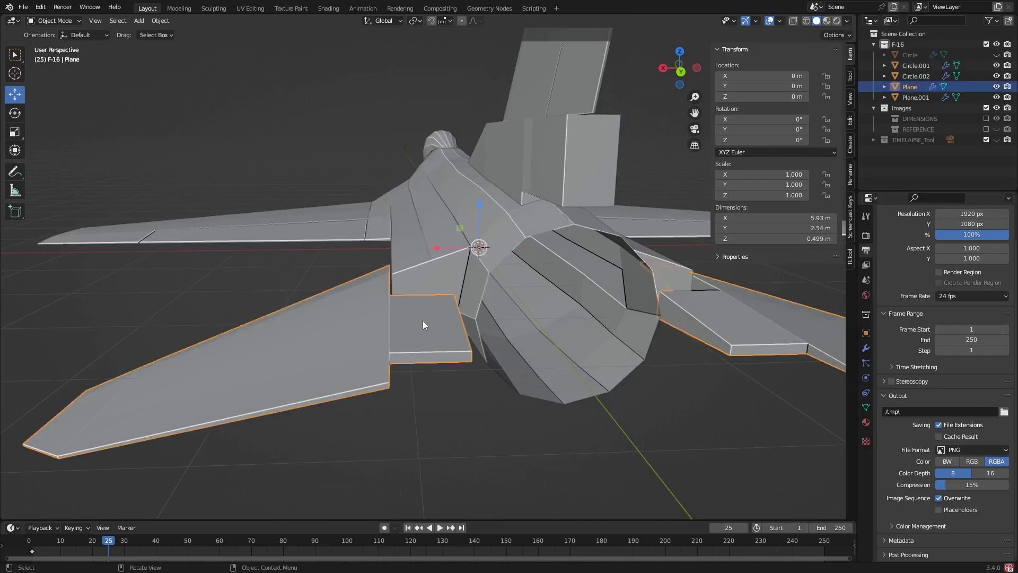
{"action": "scroll", "coordinate": [435, 321], "scroll_direction": "up", "scroll_amount": 3}
{"action": "key", "text": "Tab"}
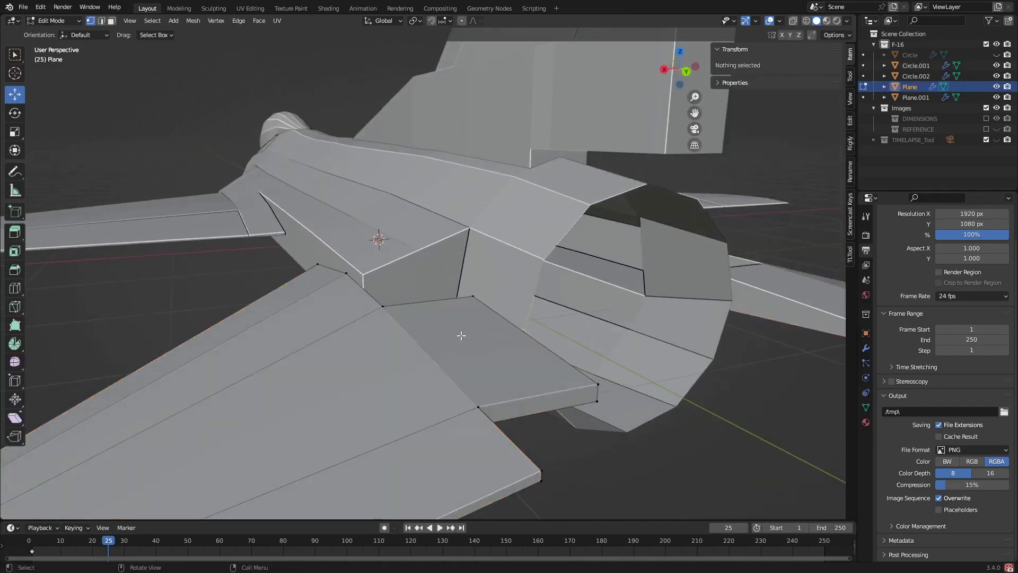
{"action": "key", "text": "3"}
{"action": "left_click", "coordinate": [462, 335]}
{"action": "middle_click_drag", "start_coordinate": [462, 335], "coordinate": [430, 350]}
{"action": "left_click", "coordinate": [455, 376], "text": "shift"}
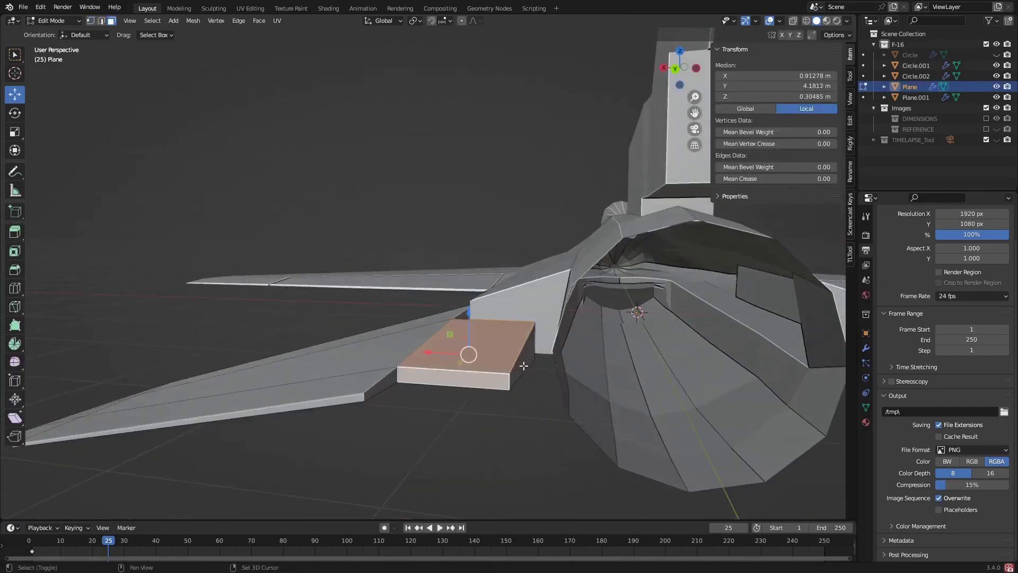
{"action": "left_click", "coordinate": [523, 366], "text": "shift"}
{"action": "middle_click_drag", "start_coordinate": [523, 366], "coordinate": [536, 509]}
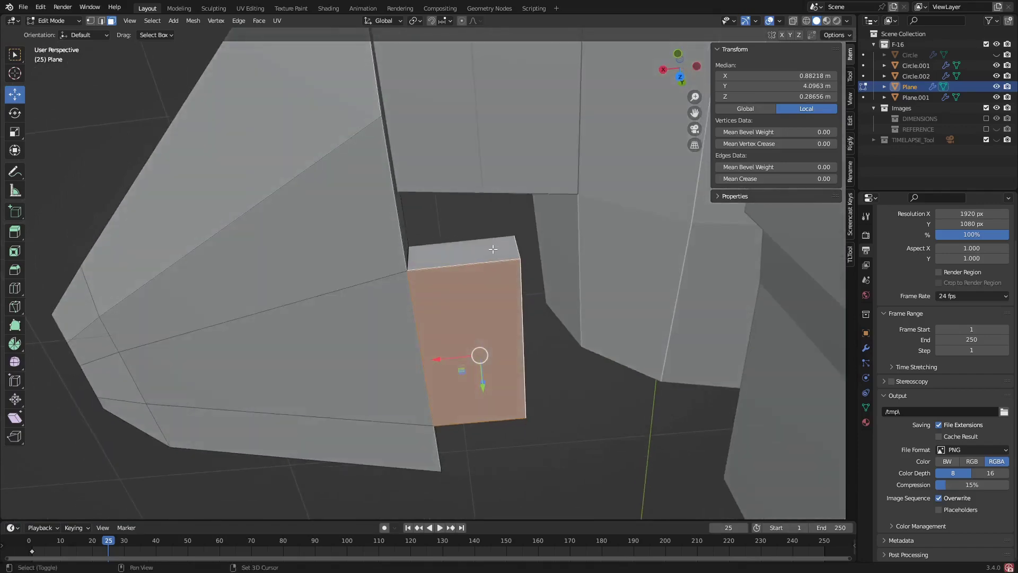
{"action": "left_click", "coordinate": [493, 249], "text": "shift"}
{"action": "middle_click_drag", "start_coordinate": [491, 303], "coordinate": [496, 101]}
{"action": "left_click", "coordinate": [494, 333], "text": "shift"}
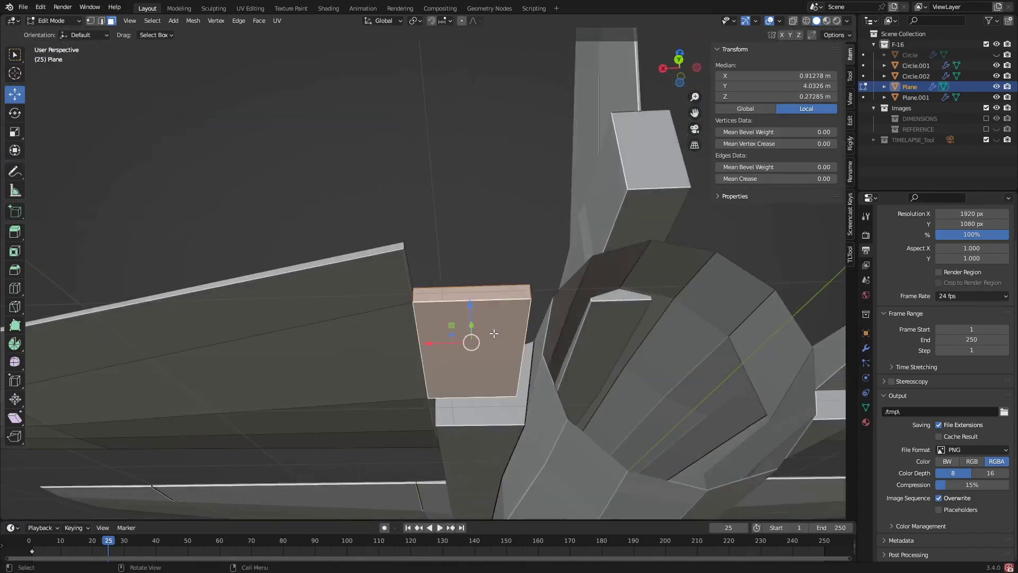
{"action": "right_click", "coordinate": [494, 333]}
{"action": "left_click", "coordinate": [467, 540]}
Step: Select the edges around the opening left along the tailplane's inboard side and fill it with a face
{"action": "middle_click_drag", "start_coordinate": [438, 336], "coordinate": [476, 352]}
{"action": "left_click", "coordinate": [428, 317]}
{"action": "left_click", "coordinate": [475, 354], "text": "shift"}
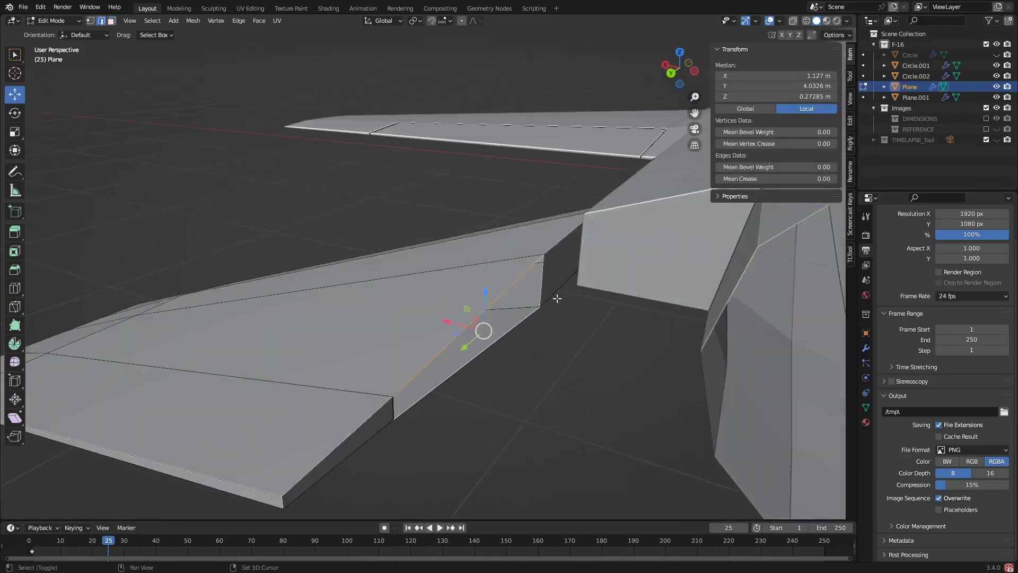
{"action": "left_click", "coordinate": [544, 288], "text": "shift"}
{"action": "key", "text": "f"}
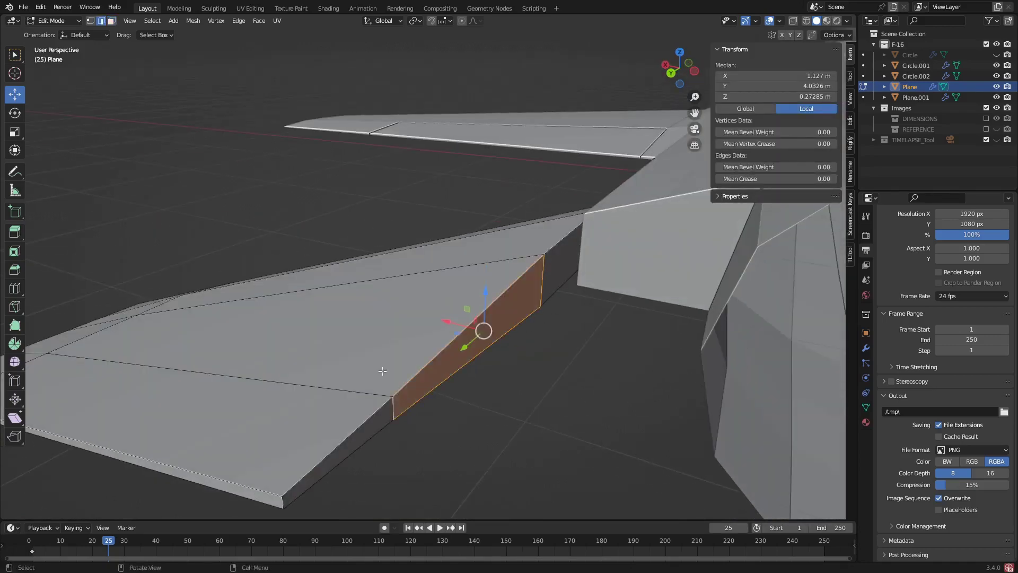
Step: Examine the tailplane and the fuselage blocks beside it from above, the front and the rear
{"action": "left_click", "coordinate": [371, 236]}
{"action": "middle_click_drag", "start_coordinate": [372, 236], "coordinate": [458, 226]}
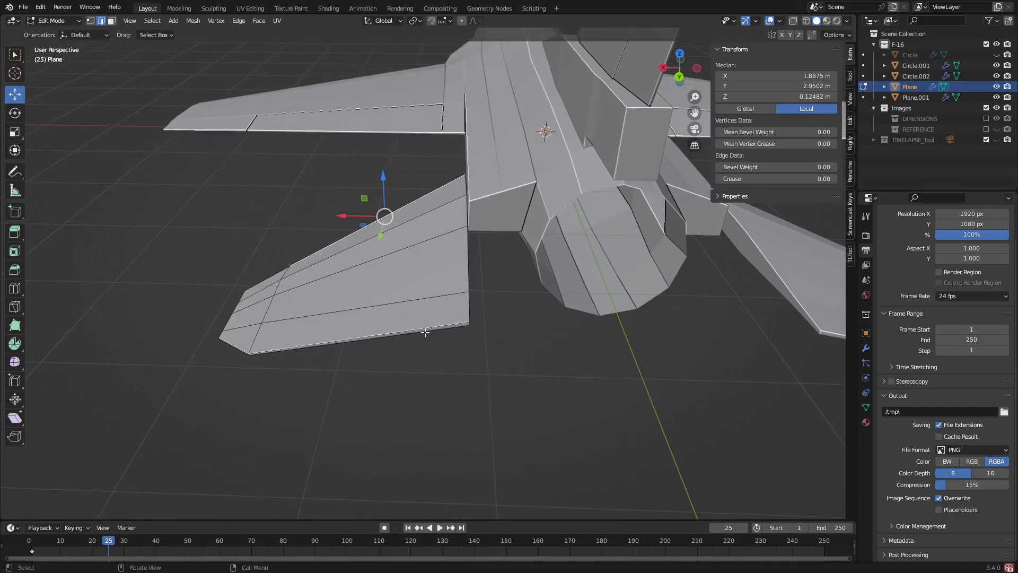
{"action": "middle_click_drag", "start_coordinate": [425, 333], "coordinate": [425, 272]}
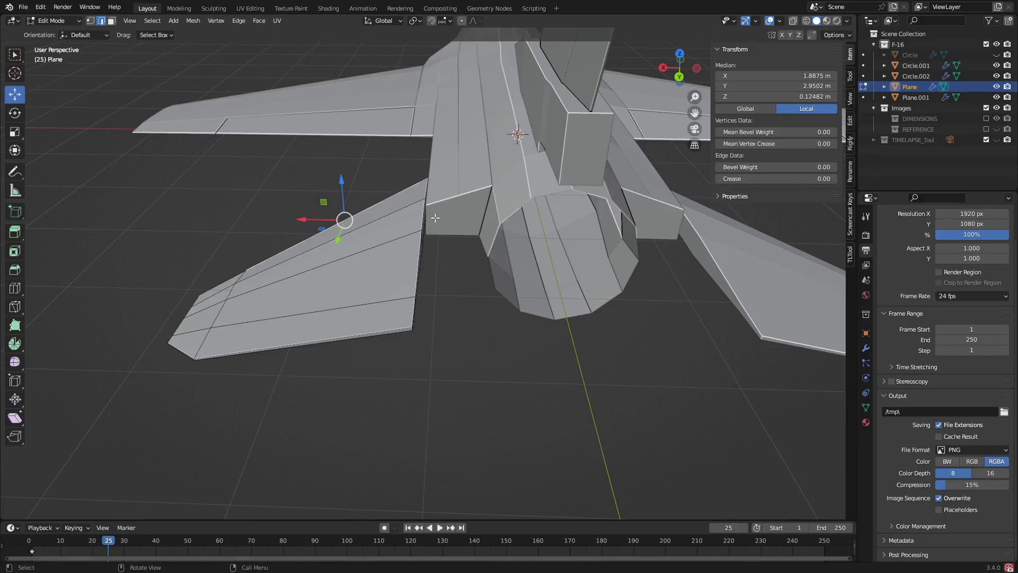
{"action": "middle_click_drag", "start_coordinate": [435, 217], "coordinate": [437, 175]}
{"action": "scroll", "coordinate": [436, 175], "scroll_direction": "up", "scroll_amount": 4}
{"action": "left_click", "coordinate": [680, 70]}
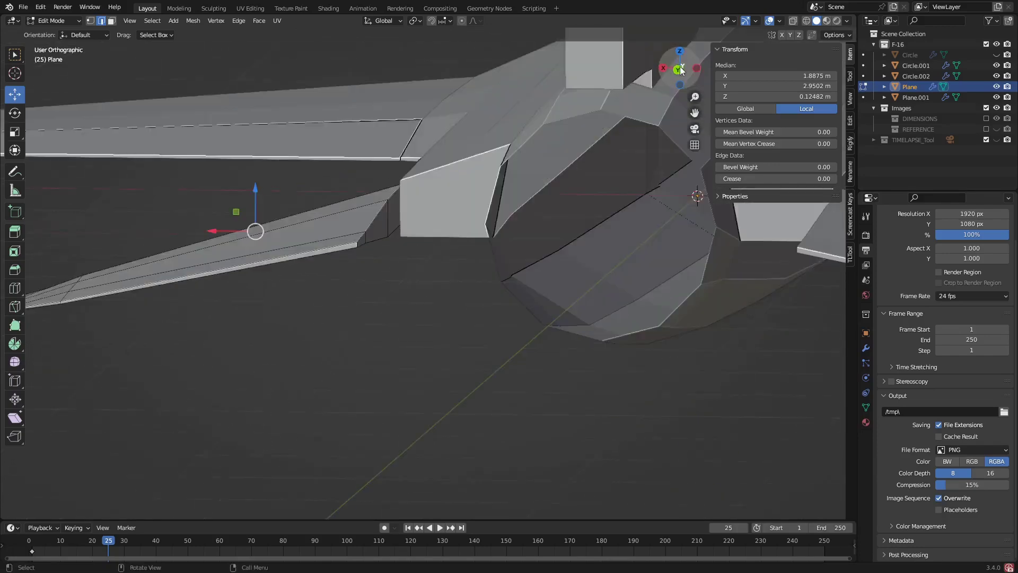
{"action": "left_click", "coordinate": [681, 70]}
{"action": "middle_click_drag", "start_coordinate": [184, 223], "coordinate": [399, 249], "text": "shift"}
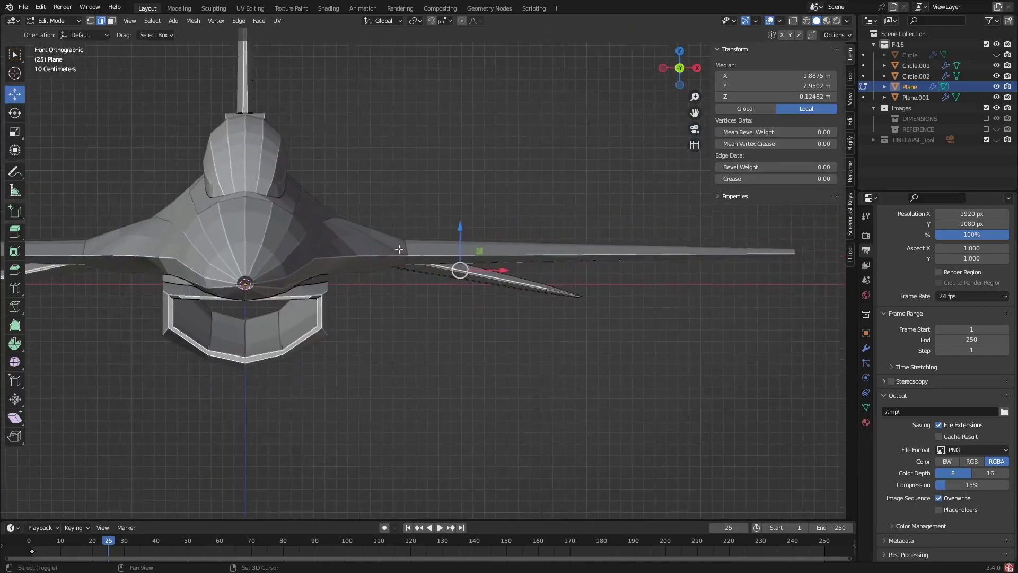
{"action": "left_click", "coordinate": [680, 68]}
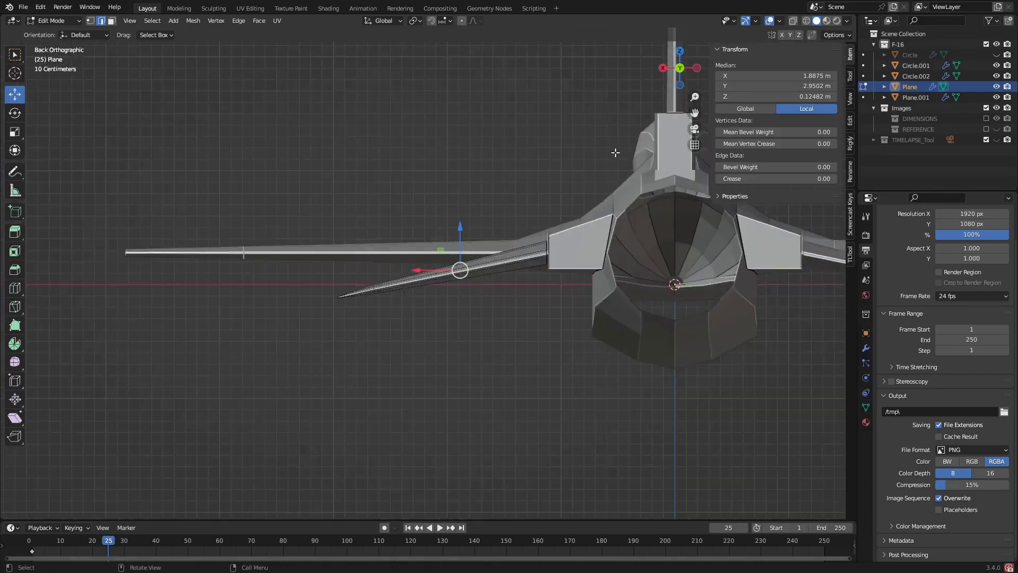
{"action": "scroll", "coordinate": [489, 249], "scroll_direction": "up", "scroll_amount": 2}
Step: Switch from the tailplane to editing the fuselage mesh and inspect the top edge of its rear block from behind
{"action": "key", "text": "Tab"}
{"action": "scroll", "coordinate": [441, 272], "scroll_direction": "up", "scroll_amount": 3}
{"action": "left_click", "coordinate": [445, 268]}
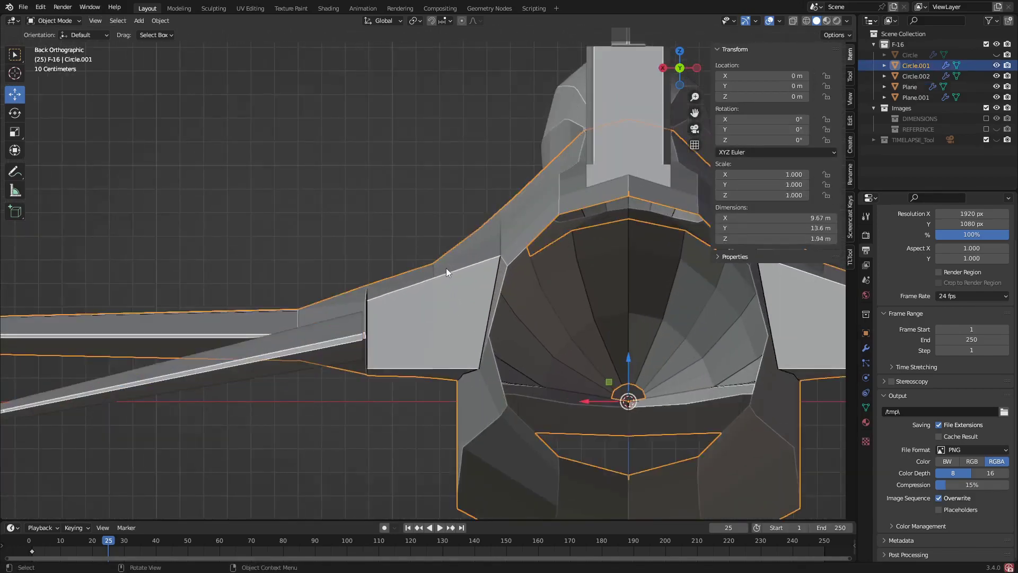
{"action": "key", "text": "Tab"}
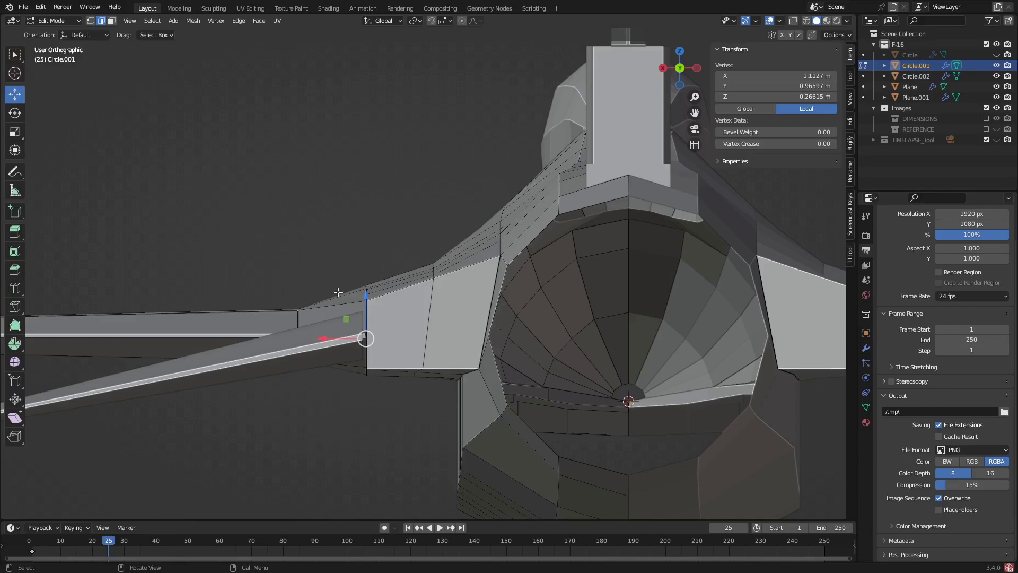
{"action": "scroll", "coordinate": [432, 275], "scroll_direction": "up", "scroll_amount": 2}
{"action": "left_click", "coordinate": [433, 274], "text": "shift"}
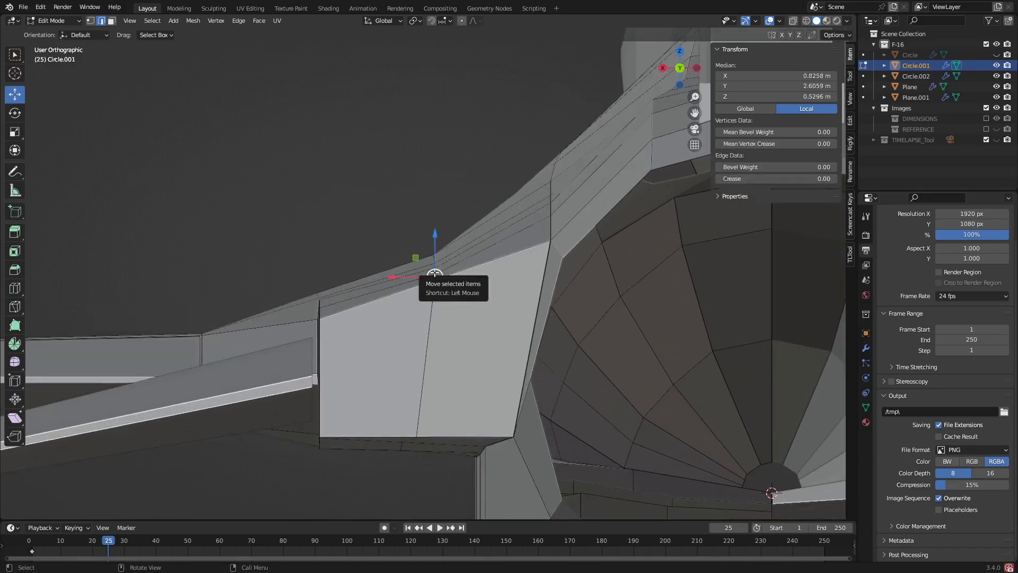
{"action": "mouse_move", "coordinate": [434, 265]}
{"action": "middle_mouse_down"}
{"action": "mouse_move", "coordinate": [441, 342]}
{"action": "mouse_move", "coordinate": [427, 259]}
{"action": "middle_mouse_up"}
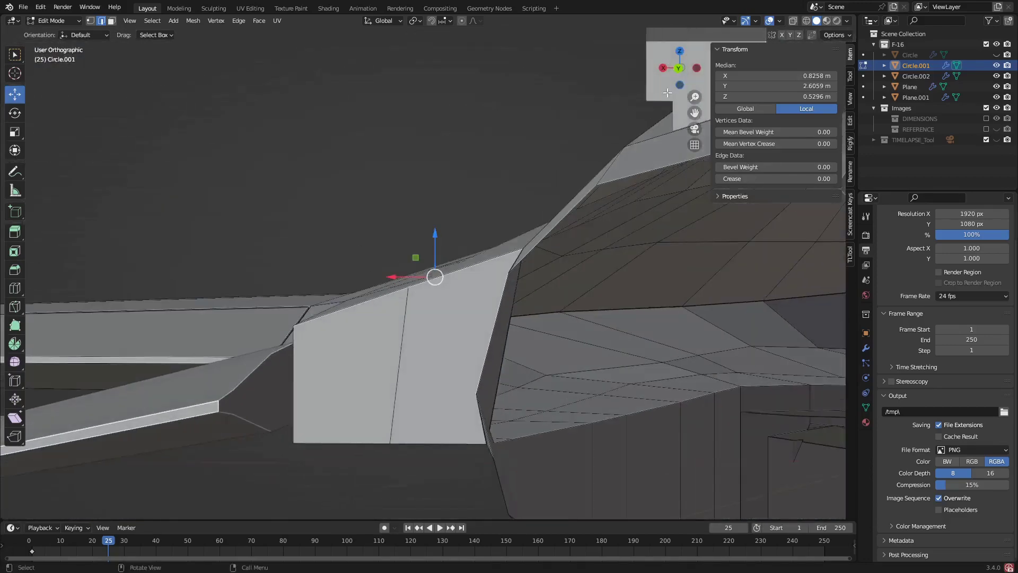
{"action": "left_click", "coordinate": [680, 69]}
{"action": "left_click", "coordinate": [695, 148]}
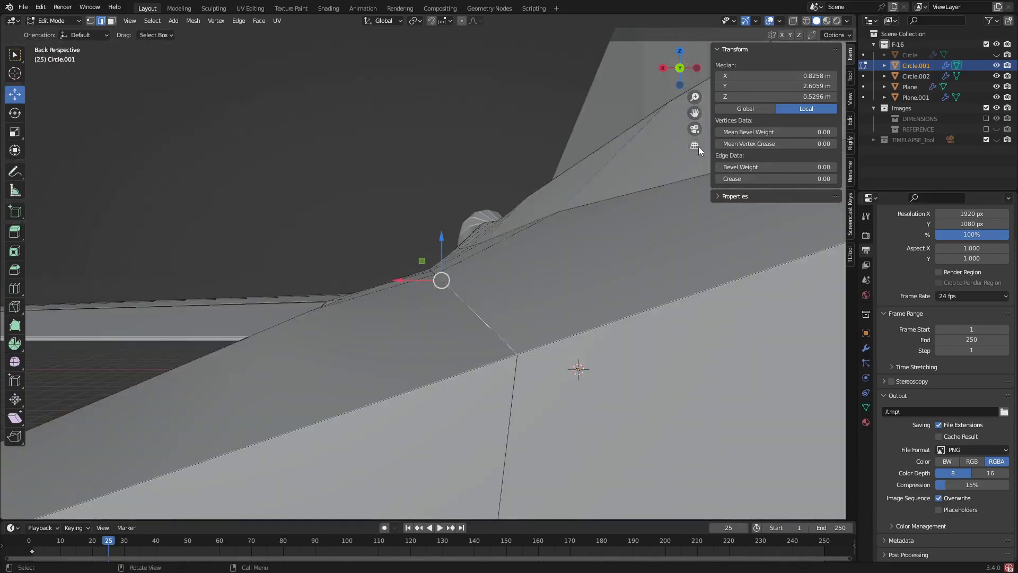
{"action": "left_click", "coordinate": [680, 69]}
{"action": "left_click", "coordinate": [681, 72]}
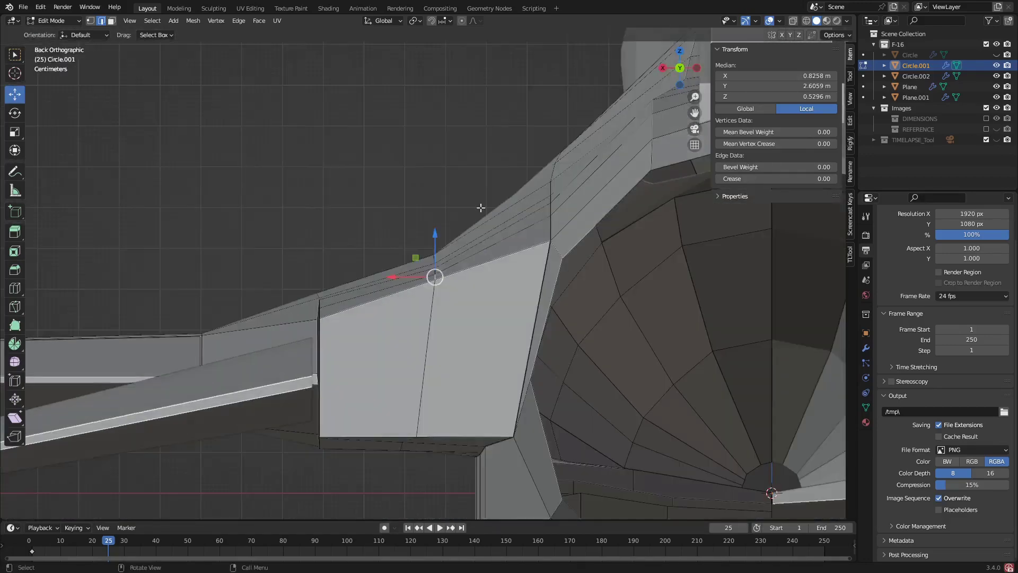
Step: In wireframe, select the vertices along the fuselage's upper shoulder line and lower them about 0.028 m along Z
{"action": "middle_click", "coordinate": [451, 230]}
{"action": "key", "text": "shift+z"}
{"action": "middle_click_drag", "start_coordinate": [437, 267], "coordinate": [438, 267]}
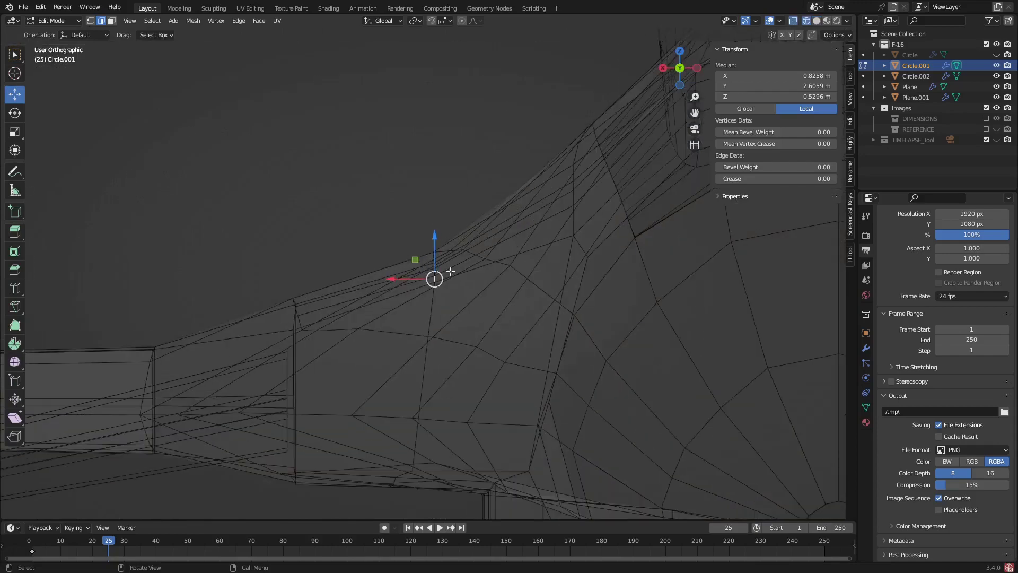
{"action": "left_click_drag", "start_coordinate": [410, 210], "coordinate": [495, 296]}
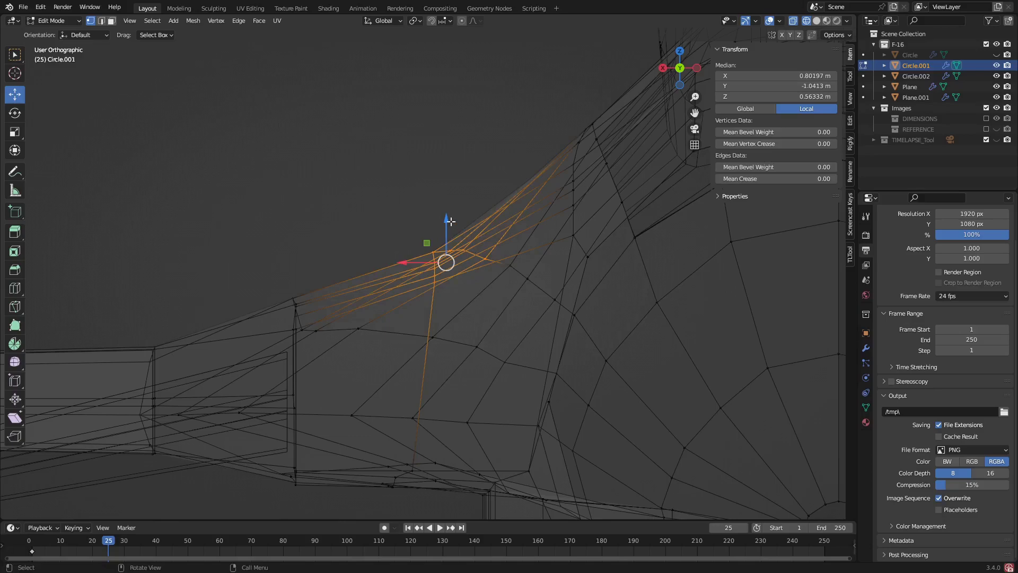
{"action": "left_click_drag", "start_coordinate": [451, 221], "coordinate": [452, 235]}
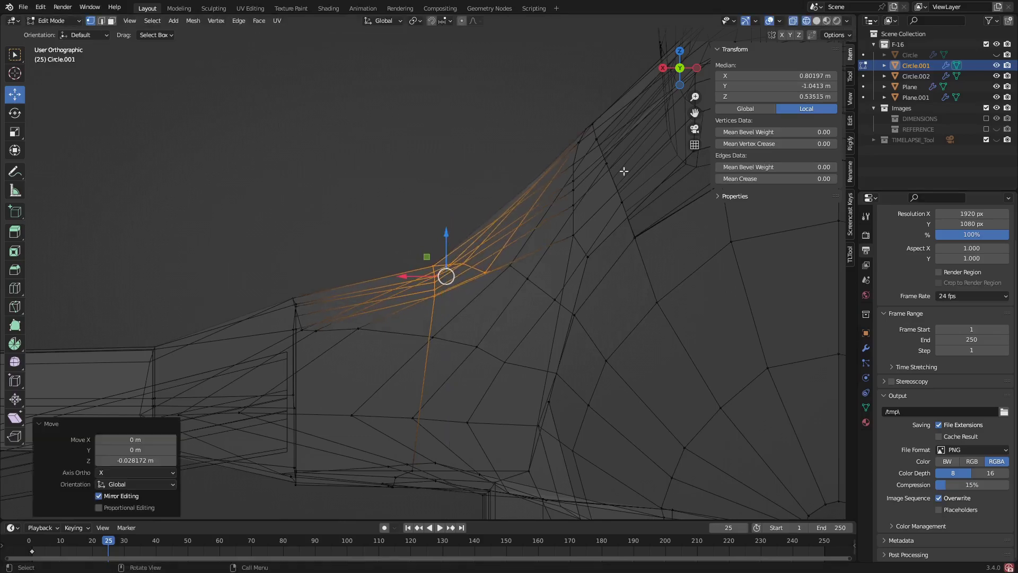
Step: Try to adjust the forward shoulder-line vertices below the canopy one by one along Z in side view
{"action": "left_click", "coordinate": [663, 68]}
{"action": "scroll", "coordinate": [477, 287], "scroll_direction": "down", "scroll_amount": 5}
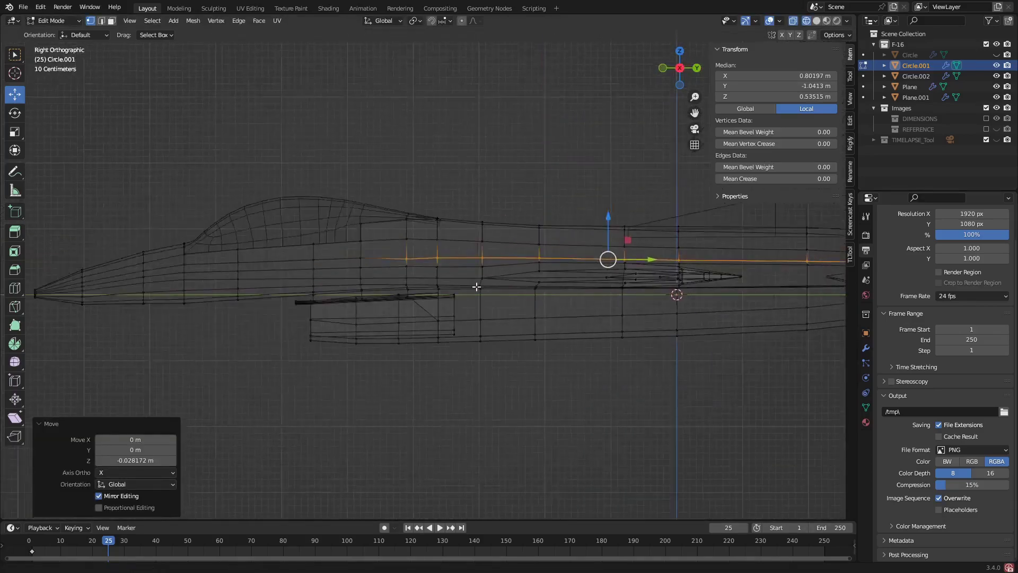
{"action": "scroll", "coordinate": [408, 255], "scroll_direction": "up", "scroll_amount": 6}
{"action": "left_click", "coordinate": [372, 251]}
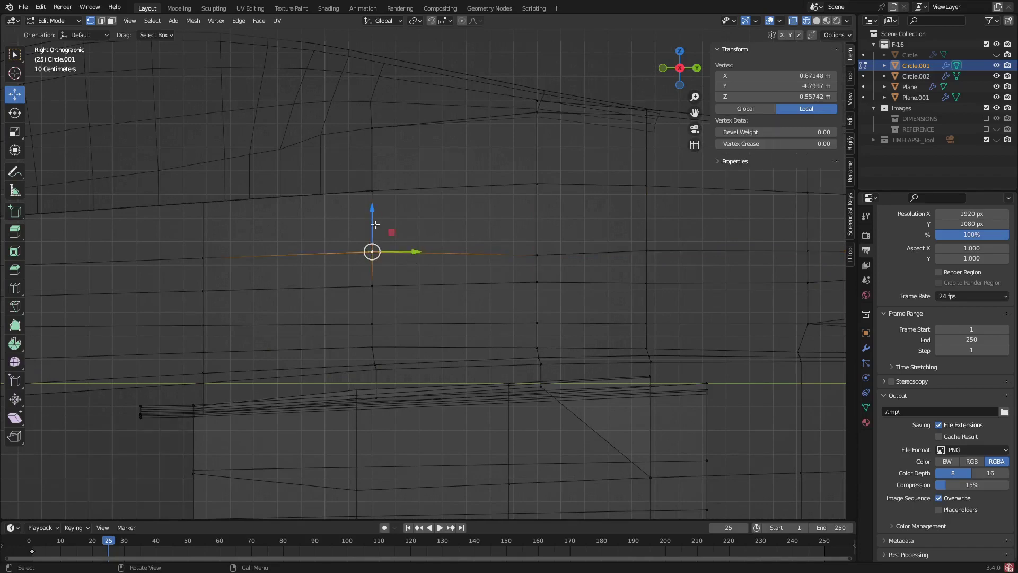
{"action": "middle_click", "coordinate": [375, 225]}
{"action": "left_click", "coordinate": [371, 248], "text": "shift"}
{"action": "left_click", "coordinate": [371, 248]}
{"action": "left_click_drag", "start_coordinate": [373, 214], "coordinate": [372, 224]}
{"action": "left_click", "coordinate": [204, 258]}
{"action": "middle_click_drag", "start_coordinate": [183, 243], "coordinate": [407, 254], "text": "shift"}
{"action": "left_click_drag", "start_coordinate": [427, 236], "coordinate": [425, 239]}
{"action": "left_click", "coordinate": [155, 279]}
{"action": "left_click_drag", "start_coordinate": [157, 240], "coordinate": [157, 254]}
Step: Undo the last individual moves of the forward shoulder-line vertices
{"action": "scroll", "coordinate": [261, 270], "scroll_direction": "down", "scroll_amount": 3}
{"action": "key", "text": "ctrl+z"}
{"action": "key", "text": "ctrl+z"}
{"action": "key", "text": "ctrl+z"}
{"action": "key", "text": "ctrl+z"}
{"action": "key", "text": "ctrl+z"}
{"action": "key", "text": "ctrl+z"}
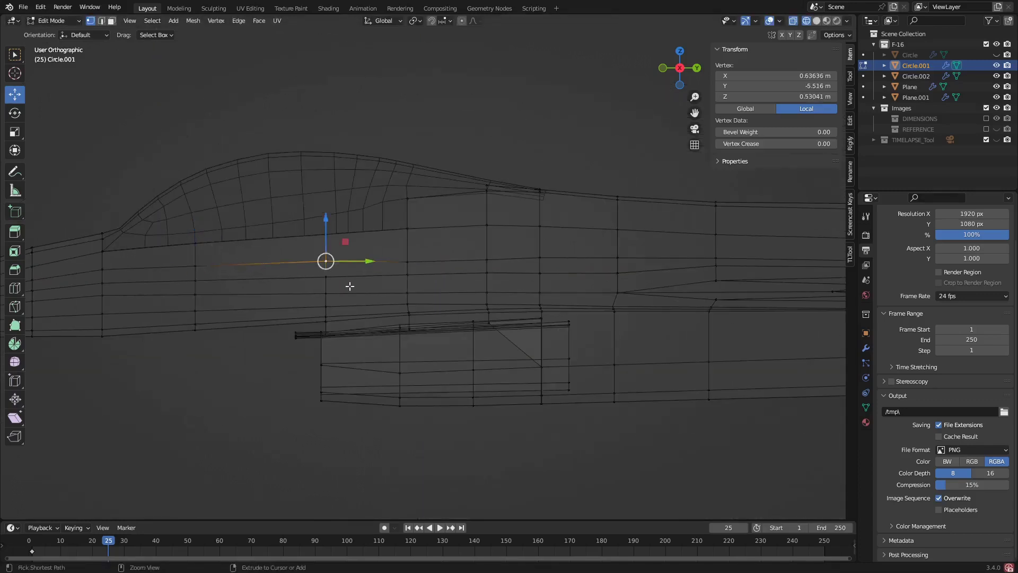
{"action": "key", "text": "ctrl+shift+z"}
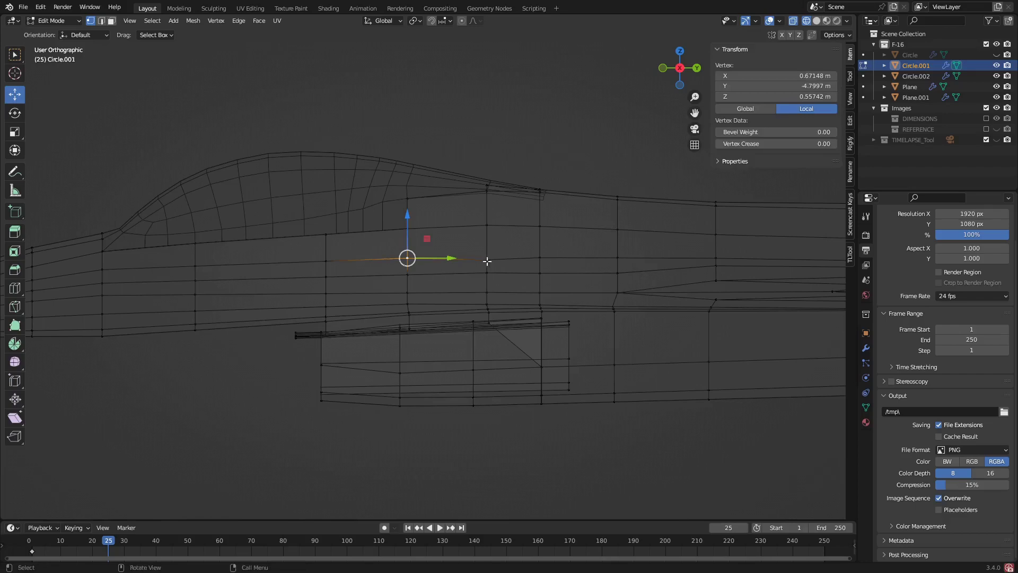
Step: Raise the shoulder-line vertex below the canopy's rear end about 0.028 m along Z
{"action": "key", "text": "g"}
{"action": "key", "text": "z"}
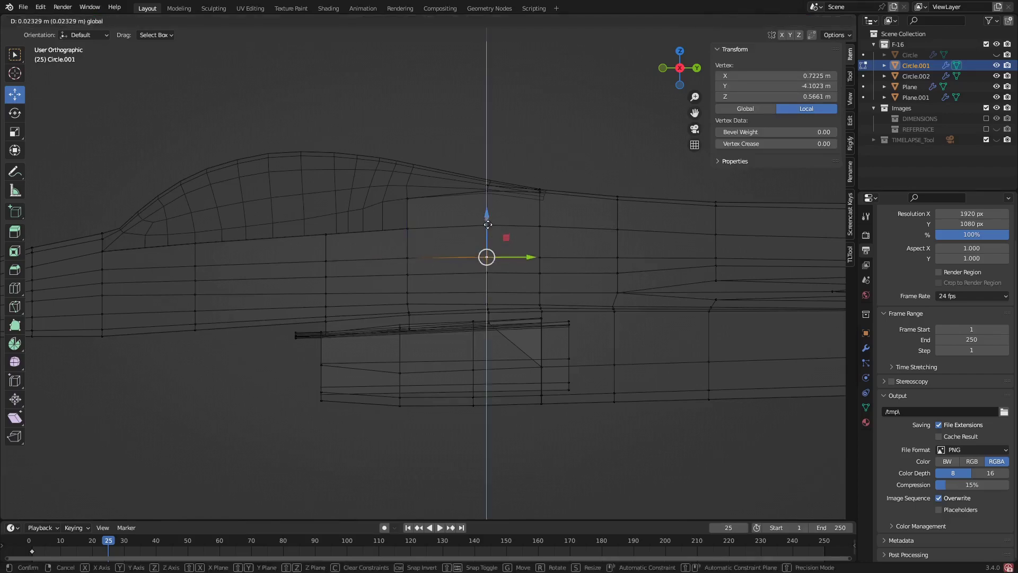
{"action": "left_click", "coordinate": [487, 220]}
{"action": "scroll", "coordinate": [437, 266], "scroll_direction": "up", "scroll_amount": 5}
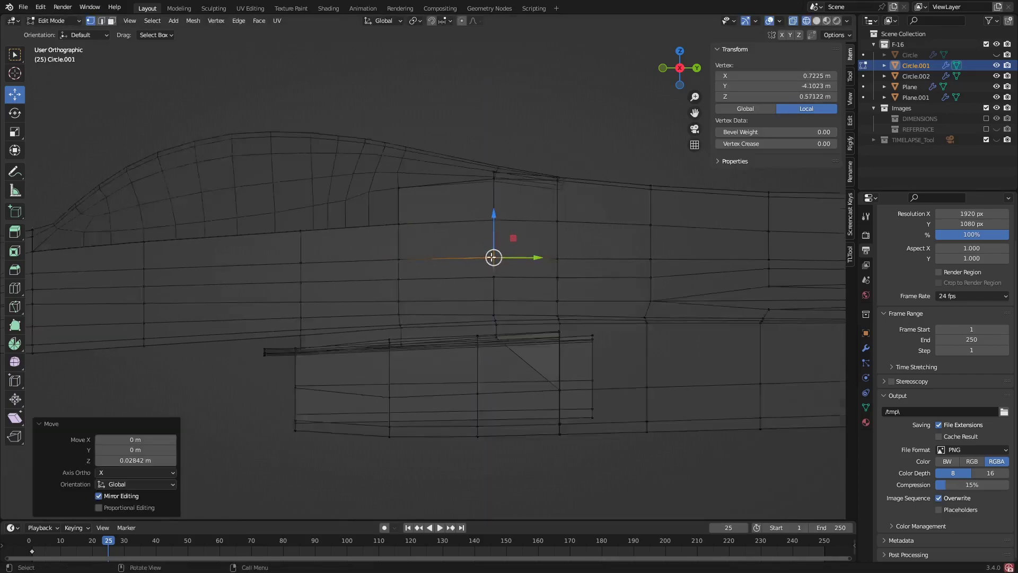
Step: Raise the next two shoulder-line vertices towards the tail slightly along Z, the second by about 0.013 m
{"action": "left_click", "coordinate": [398, 265]}
{"action": "key", "text": "g"}
{"action": "key", "text": "z"}
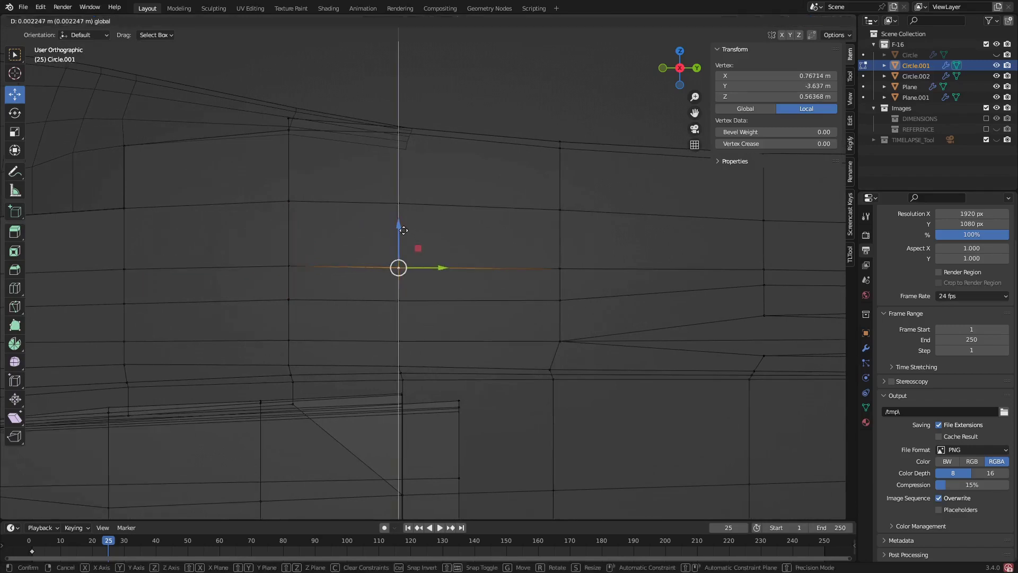
{"action": "left_click", "coordinate": [452, 240]}
{"action": "left_click", "coordinate": [560, 266]}
{"action": "key", "text": "g"}
{"action": "key", "text": "z"}
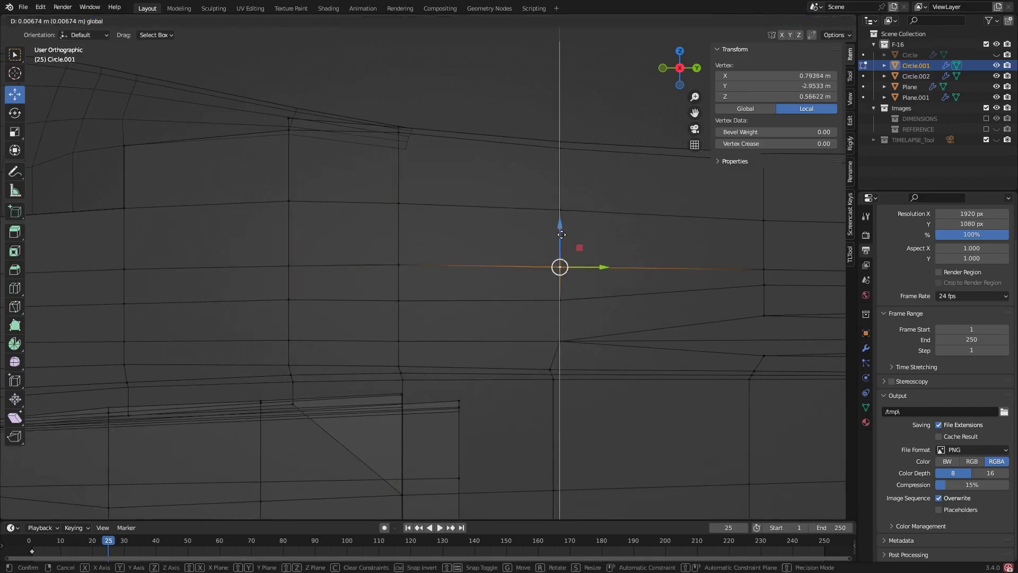
{"action": "left_click", "coordinate": [577, 246]}
{"action": "scroll", "coordinate": [577, 246], "scroll_direction": "down", "scroll_amount": 6}
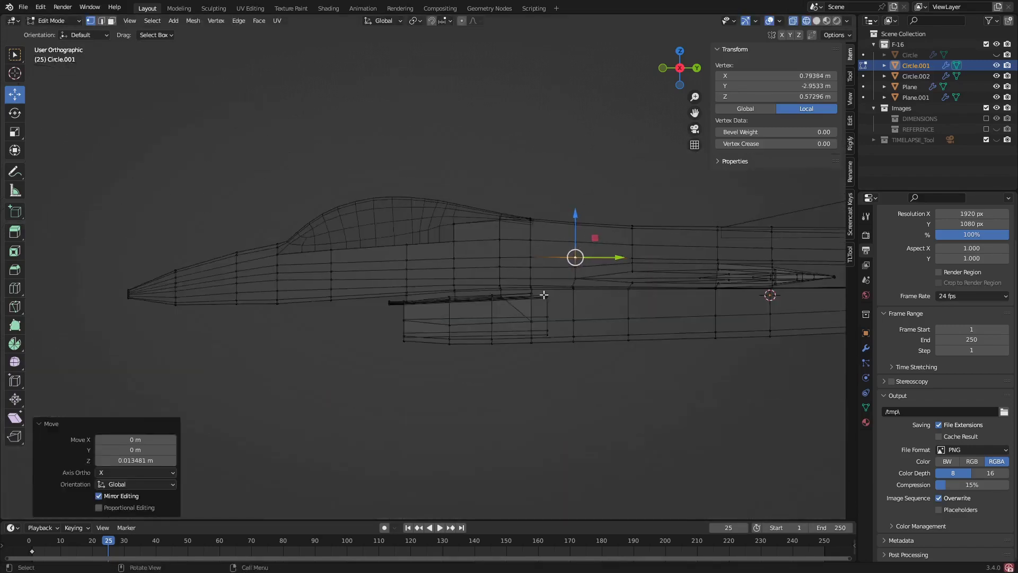
Step: In a view from behind, select the upper wing-root vertices on the fuselage side and lower them about 0.043 m along Z
{"action": "middle_click_drag", "start_coordinate": [543, 293], "coordinate": [511, 245]}
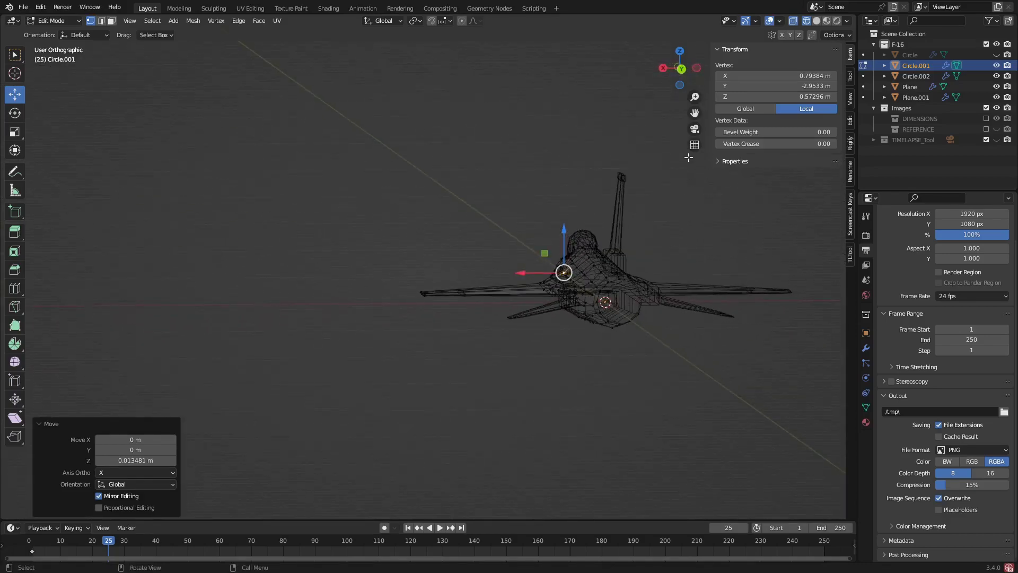
{"action": "left_click", "coordinate": [694, 144]}
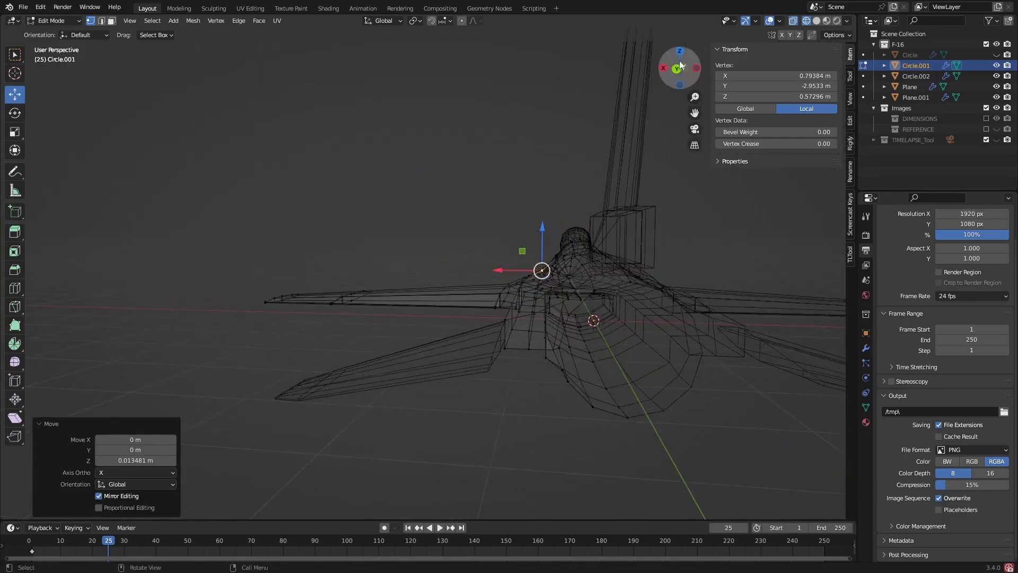
{"action": "left_click", "coordinate": [677, 70]}
{"action": "scroll", "coordinate": [543, 298], "scroll_direction": "up", "scroll_amount": 3}
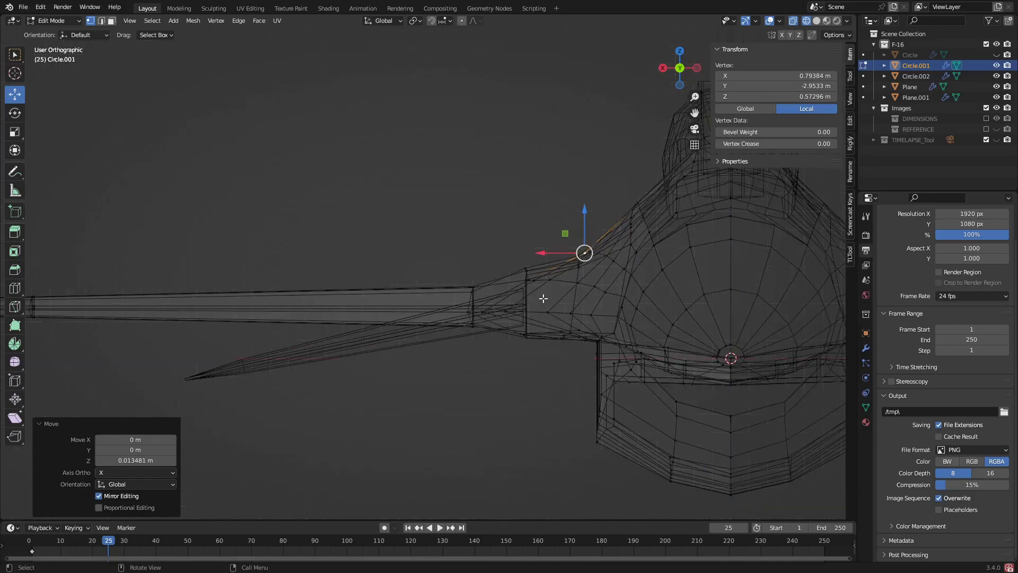
{"action": "scroll", "coordinate": [523, 277], "scroll_direction": "up", "scroll_amount": 1}
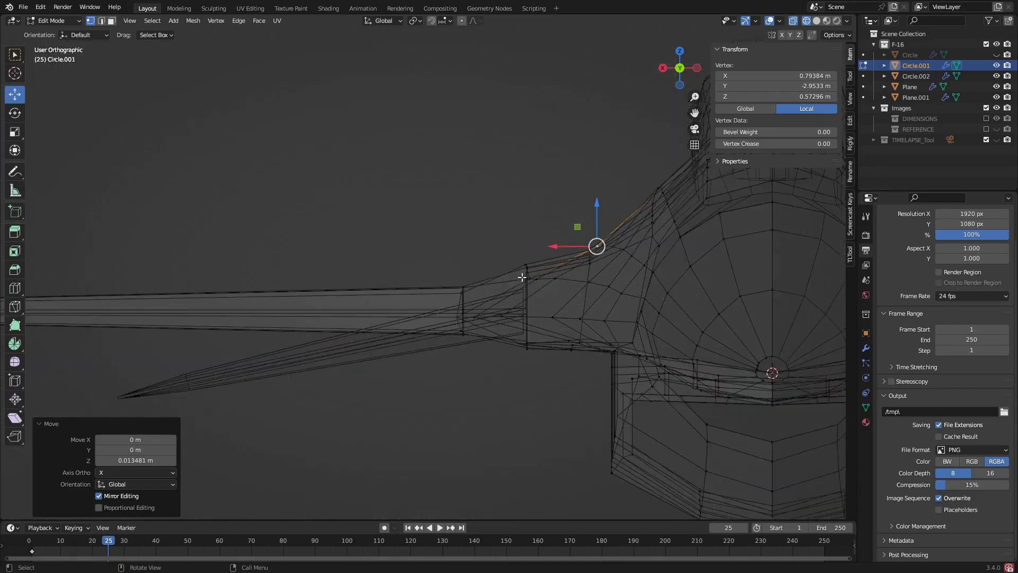
{"action": "left_click_drag", "start_coordinate": [513, 249], "coordinate": [541, 289]}
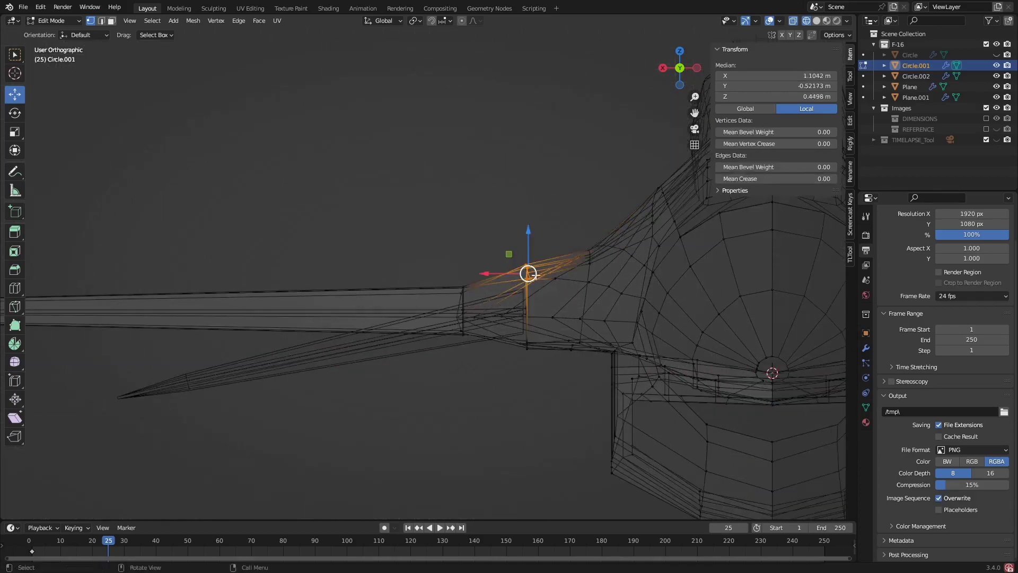
{"action": "key", "text": "g"}
{"action": "key", "text": "z"}
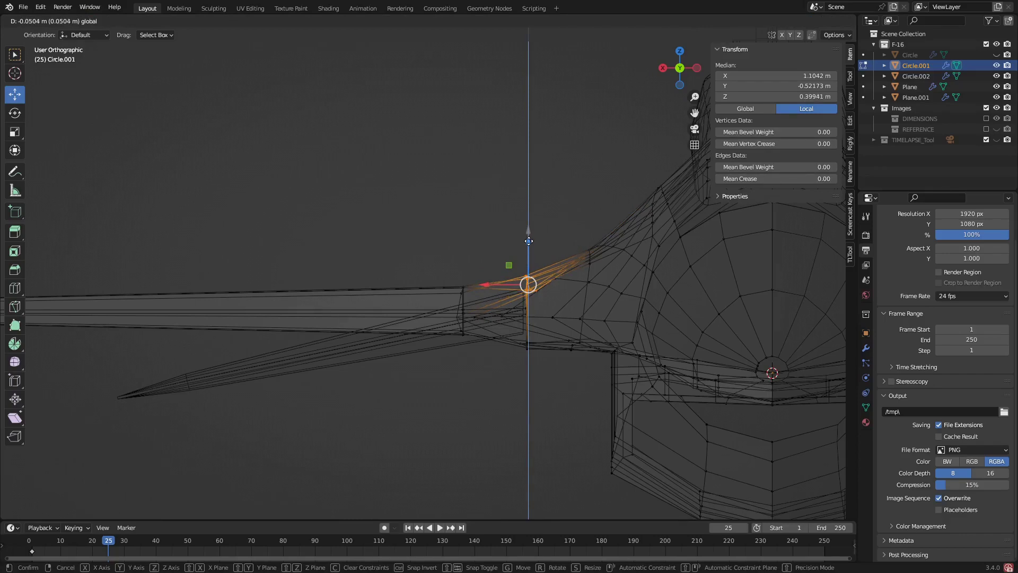
{"action": "left_click_drag", "start_coordinate": [528, 241], "coordinate": [527, 239]}
Step: Raise the selected upper wing-root vertices about 0.01 m along Z
{"action": "mouse_move", "coordinate": [527, 261]}
{"action": "middle_mouse_down"}
{"action": "mouse_move", "coordinate": [527, 270]}
{"action": "mouse_move", "coordinate": [529, 255]}
{"action": "middle_mouse_up"}
{"action": "key", "text": "g"}
{"action": "key", "text": "z"}
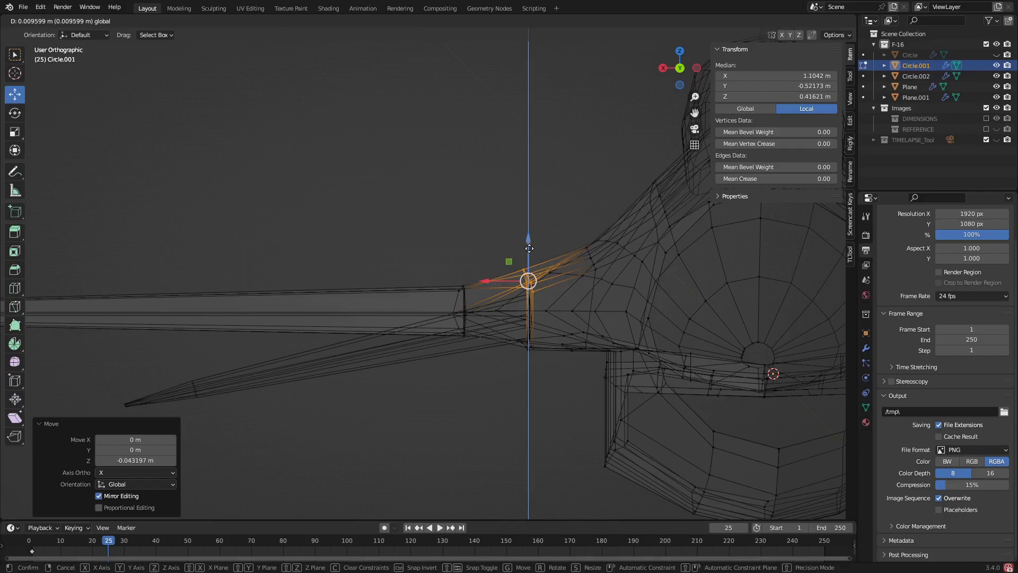
{"action": "left_click", "coordinate": [529, 248]}
Step: In solid perspective view, raise the two side-edge vertices ahead of the wing root about 0.039 m along Z
{"action": "middle_click_drag", "start_coordinate": [529, 248], "coordinate": [539, 220]}
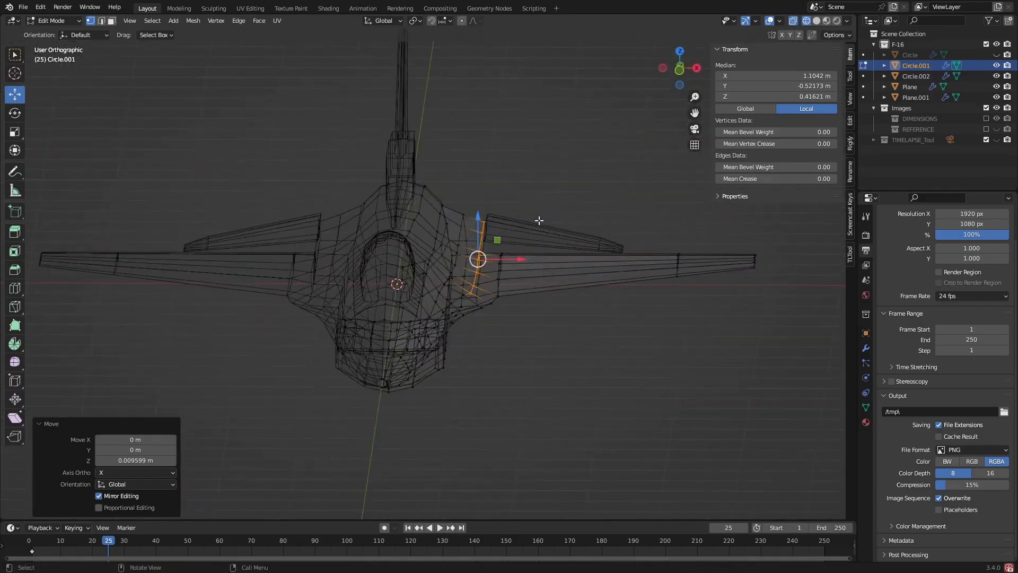
{"action": "key", "text": "shift+z"}
{"action": "left_click", "coordinate": [695, 145]}
{"action": "middle_click_drag", "start_coordinate": [522, 271], "coordinate": [433, 265]}
{"action": "left_click", "coordinate": [249, 276]}
{"action": "left_click", "coordinate": [157, 282], "text": "shift"}
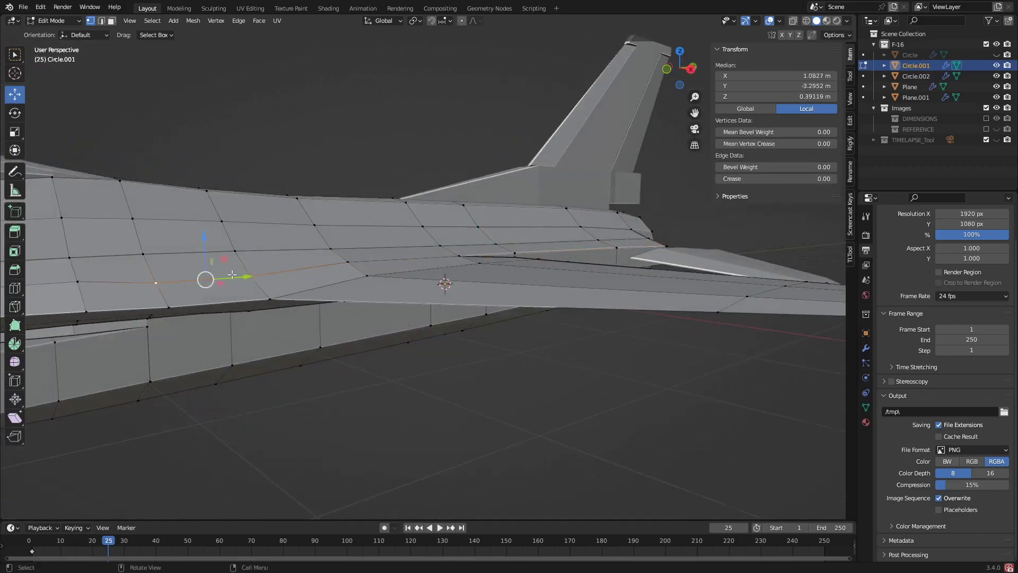
{"action": "middle_click_drag", "start_coordinate": [236, 276], "coordinate": [197, 275]}
{"action": "left_click_drag", "start_coordinate": [205, 245], "coordinate": [205, 240]}
Step: Move the side-edge vertex below the canopy about 0.03 m inward along X
{"action": "scroll", "coordinate": [253, 243], "scroll_direction": "down", "scroll_amount": 4}
{"action": "middle_click_drag", "start_coordinate": [263, 249], "coordinate": [424, 246]}
{"action": "scroll", "coordinate": [263, 258], "scroll_direction": "up", "scroll_amount": 2}
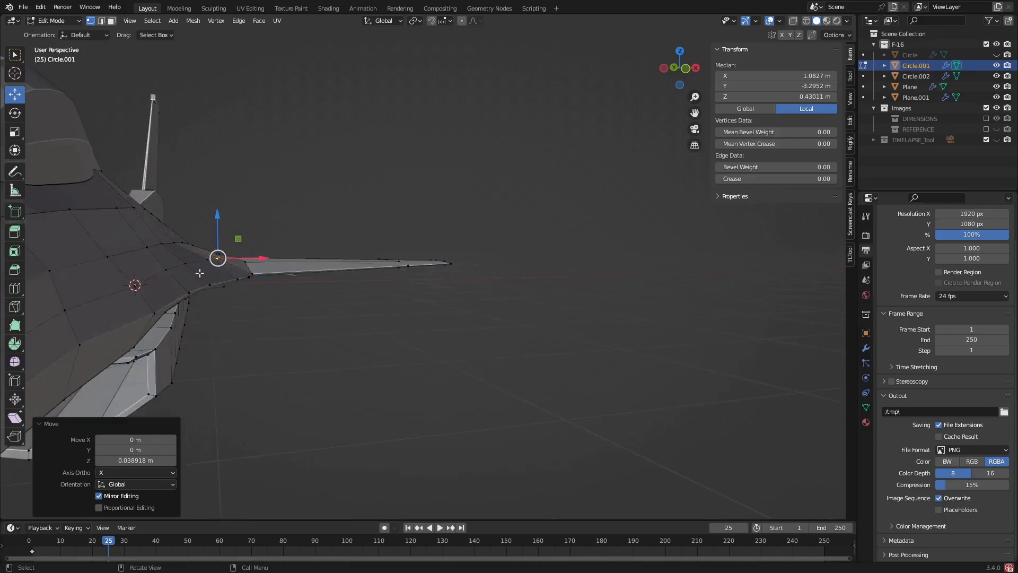
{"action": "scroll", "coordinate": [175, 281], "scroll_direction": "down", "scroll_amount": 1}
{"action": "mouse_move", "coordinate": [180, 279]}
{"action": "middle_mouse_down"}
{"action": "mouse_move", "coordinate": [97, 292]}
{"action": "mouse_move", "coordinate": [346, 270]}
{"action": "mouse_move", "coordinate": [444, 276]}
{"action": "middle_mouse_up"}
{"action": "left_click", "coordinate": [340, 263]}
{"action": "key", "text": "g"}
{"action": "key", "text": "x"}
{"action": "left_click", "coordinate": [337, 263]}
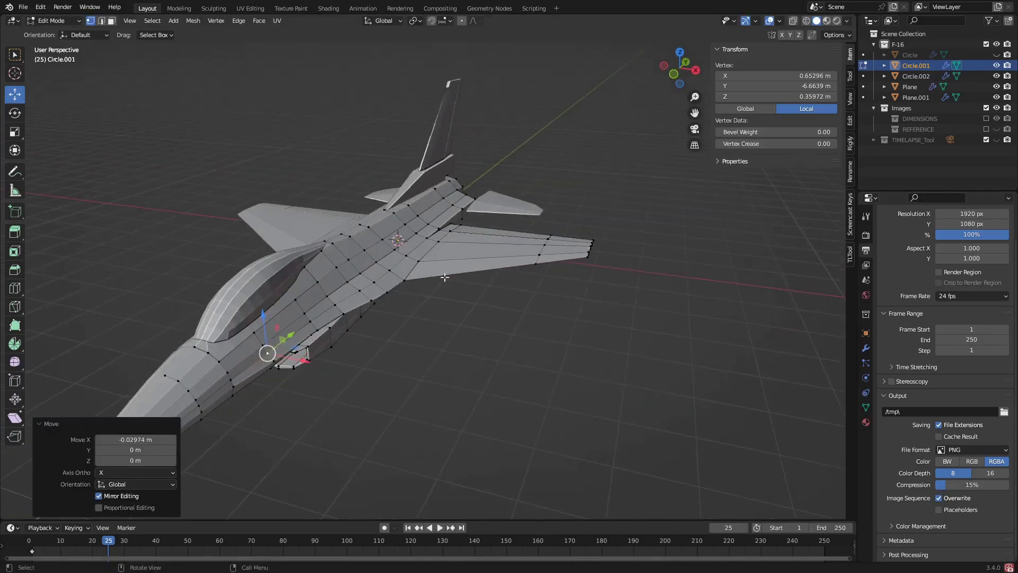
Step: Examine from behind and from the side how the fuselage shoulder blends into the wing root
{"action": "middle_click_drag", "start_coordinate": [489, 245], "coordinate": [451, 386]}
{"action": "left_click", "coordinate": [682, 74]}
{"action": "scroll", "coordinate": [325, 225], "scroll_direction": "up", "scroll_amount": 2}
{"action": "middle_click_drag", "start_coordinate": [387, 195], "coordinate": [390, 195]}
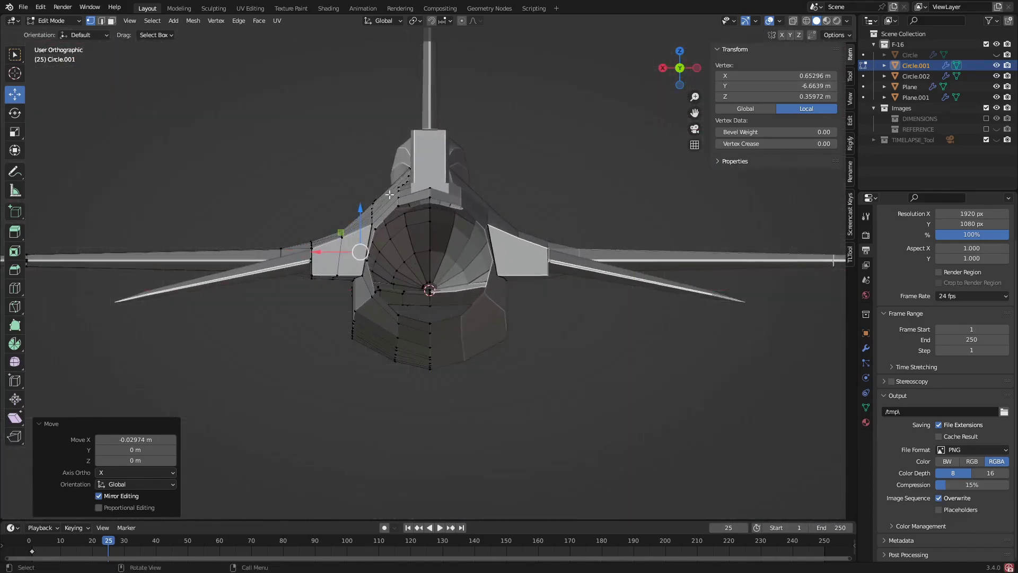
{"action": "scroll", "coordinate": [377, 205], "scroll_direction": "up", "scroll_amount": 2}
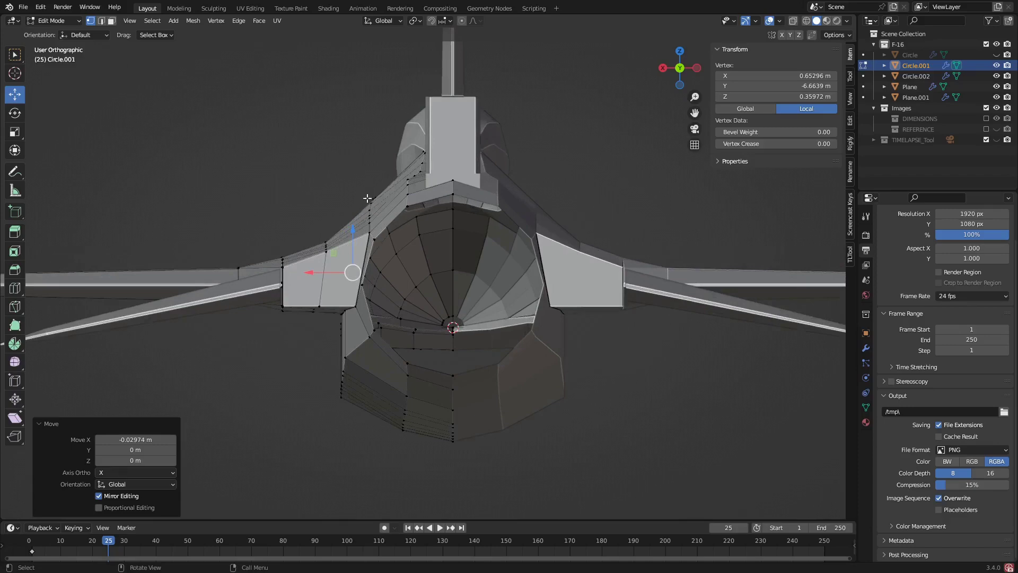
{"action": "middle_click_drag", "start_coordinate": [367, 198], "coordinate": [385, 219]}
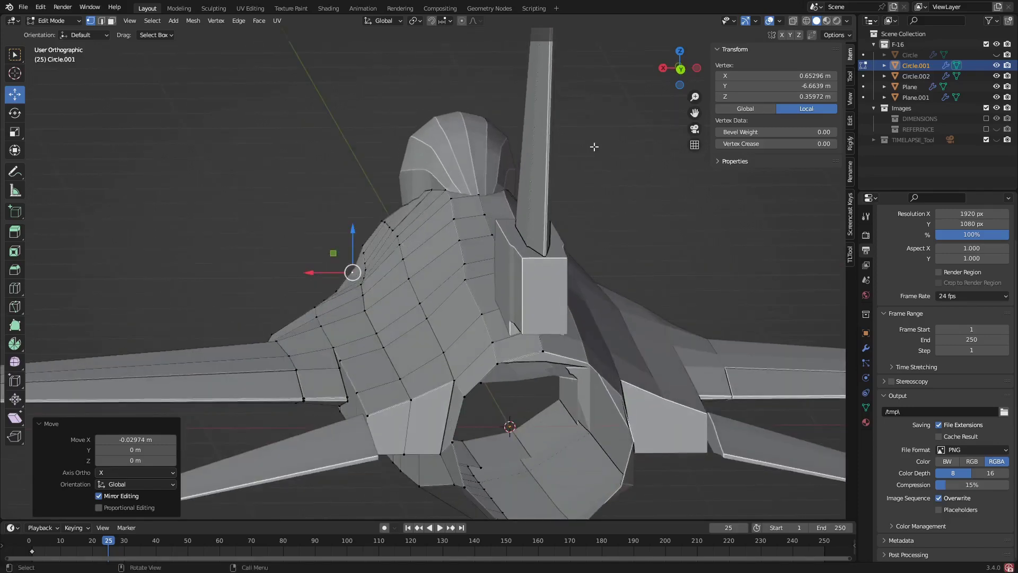
{"action": "left_click", "coordinate": [695, 146]}
{"action": "scroll", "coordinate": [414, 272], "scroll_direction": "down", "scroll_amount": 5}
{"action": "middle_click_drag", "start_coordinate": [414, 273], "coordinate": [523, 289]}
{"action": "middle_click_drag", "start_coordinate": [451, 260], "coordinate": [426, 245], "text": "shift"}
{"action": "scroll", "coordinate": [426, 245], "scroll_direction": "up", "scroll_amount": 5}
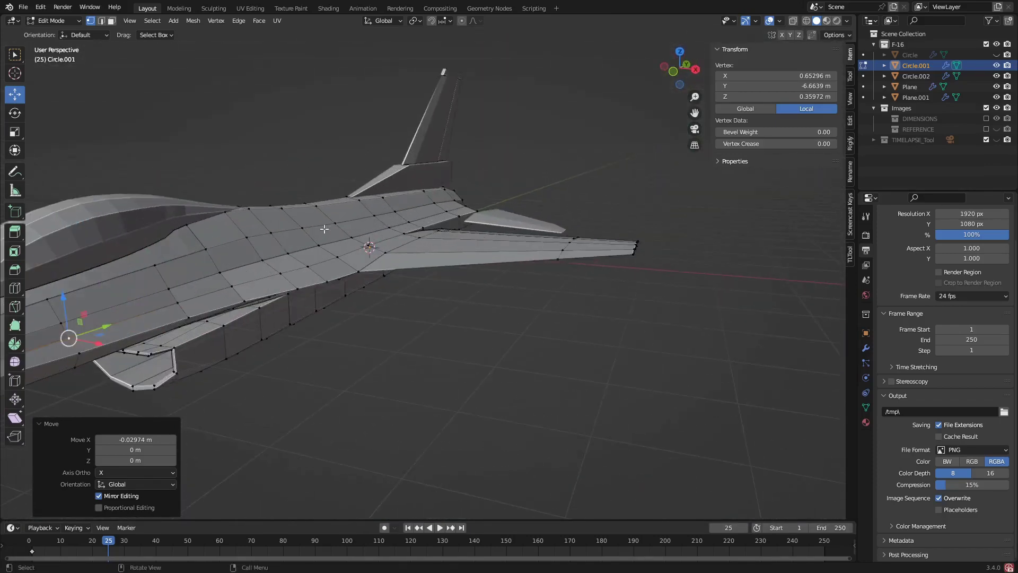
Step: Select the upper shoulder-line vertices behind the canopy and shift them slightly along X and Z to smooth the bend
{"action": "left_click", "coordinate": [337, 223]}
{"action": "middle_click_drag", "start_coordinate": [334, 225], "coordinate": [407, 258], "text": "shift"}
{"action": "middle_click_drag", "start_coordinate": [361, 268], "coordinate": [415, 223]}
{"action": "left_click", "coordinate": [415, 222], "text": "shift"}
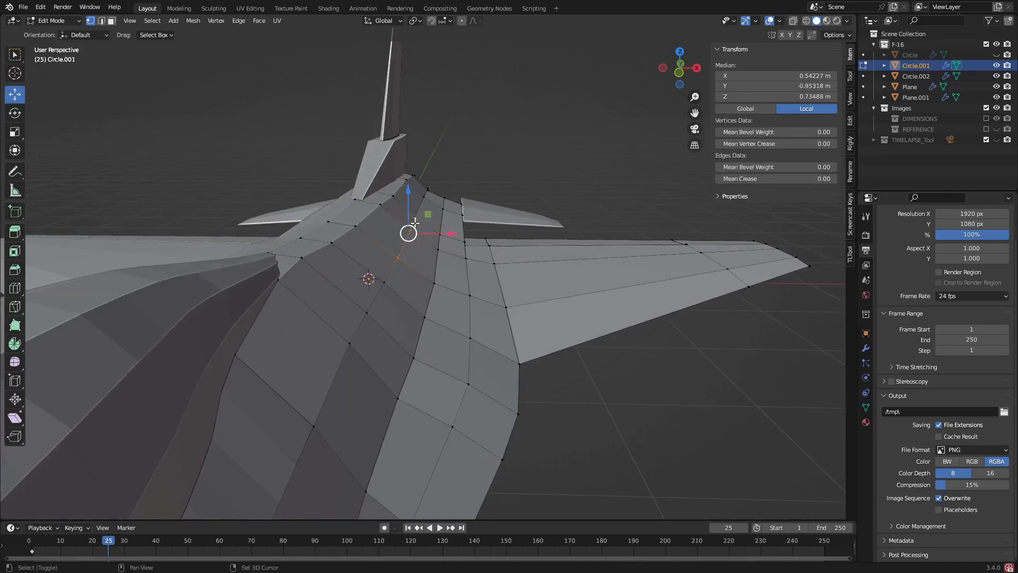
{"action": "left_click", "coordinate": [387, 291], "text": "shift"}
{"action": "middle_click_drag", "start_coordinate": [358, 340], "coordinate": [370, 319]}
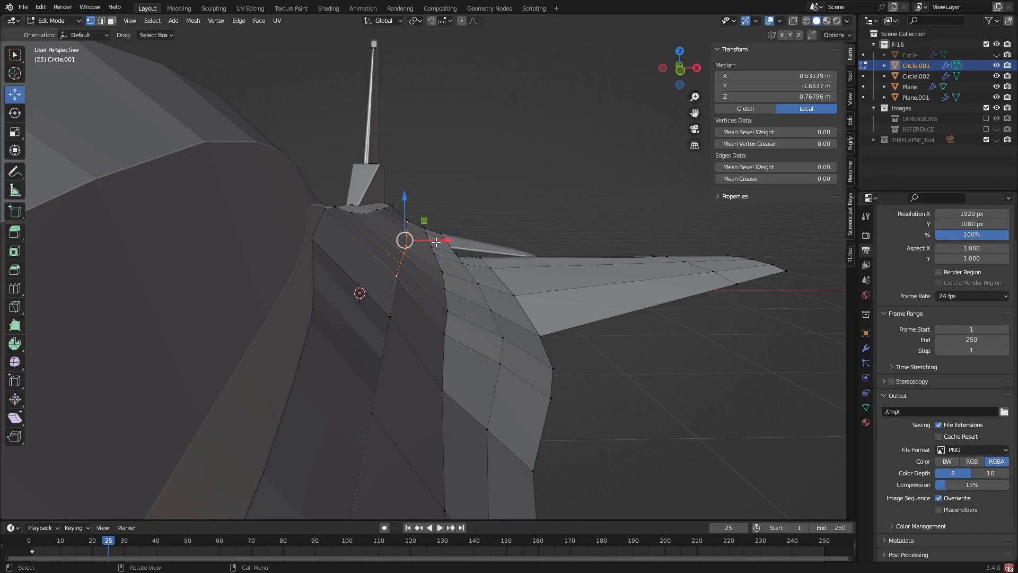
{"action": "left_click_drag", "start_coordinate": [440, 239], "coordinate": [444, 240]}
{"action": "left_click_drag", "start_coordinate": [407, 207], "coordinate": [407, 202]}
{"action": "left_click_drag", "start_coordinate": [453, 237], "coordinate": [442, 234]}
Step: Lower the upper shoulder-line vertex beside the canopy's rear end about 0.017 m along Z
{"action": "scroll", "coordinate": [412, 267], "scroll_direction": "down", "scroll_amount": 2}
{"action": "middle_click_drag", "start_coordinate": [358, 248], "coordinate": [345, 239]}
{"action": "scroll", "coordinate": [345, 237], "scroll_direction": "up", "scroll_amount": 1}
{"action": "left_click", "coordinate": [342, 231]}
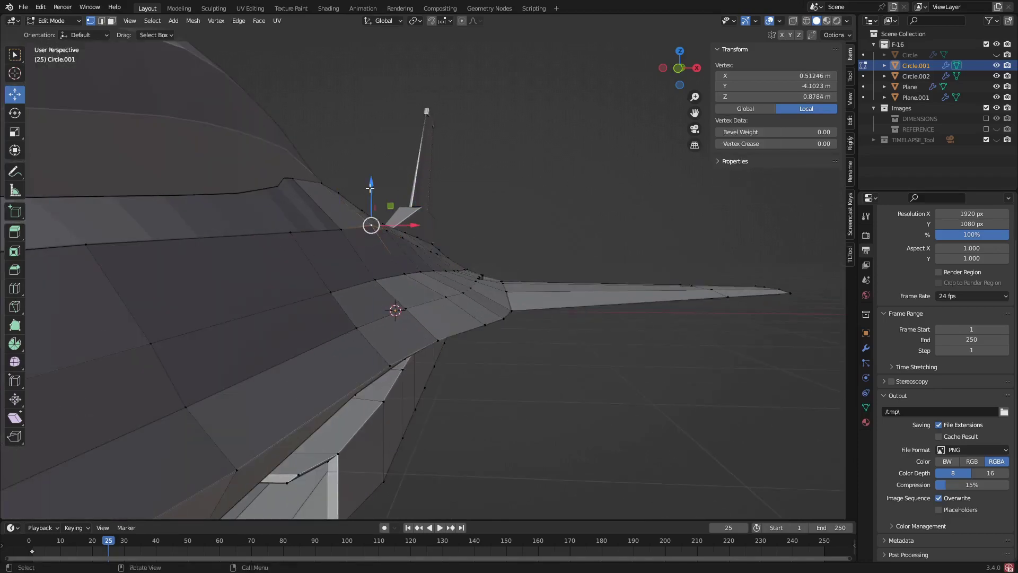
{"action": "left_click_drag", "start_coordinate": [370, 188], "coordinate": [371, 192]}
Step: Slide the inner lower corner vertex of the side fairing's rear face upward along its edge by a factor of about 0.21
{"action": "middle_click_drag", "start_coordinate": [371, 192], "coordinate": [178, 237]}
{"action": "scroll", "coordinate": [396, 253], "scroll_direction": "down", "scroll_amount": 5}
{"action": "middle_click_drag", "start_coordinate": [396, 252], "coordinate": [396, 238]}
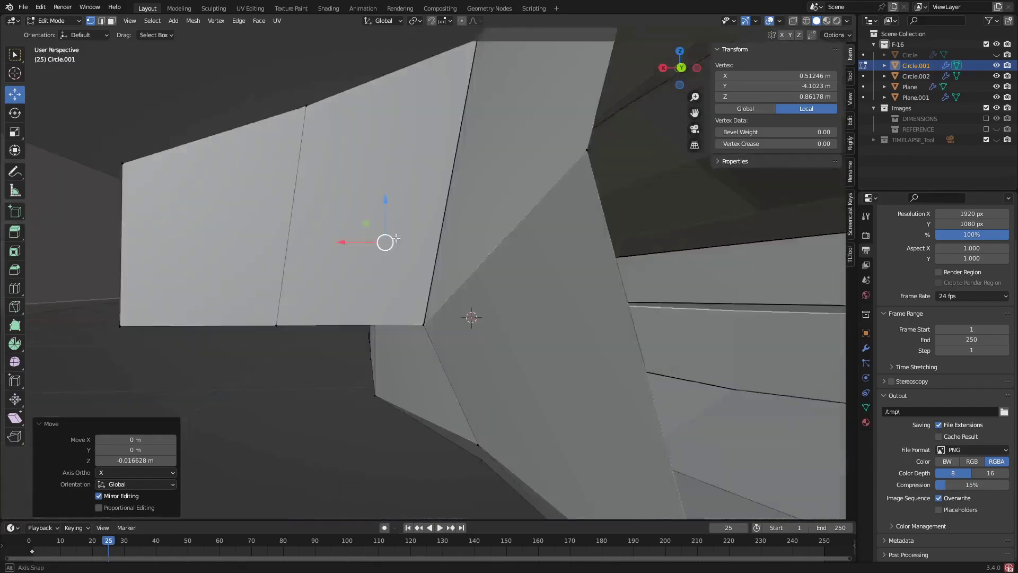
{"action": "scroll", "coordinate": [396, 238], "scroll_direction": "down", "scroll_amount": 12}
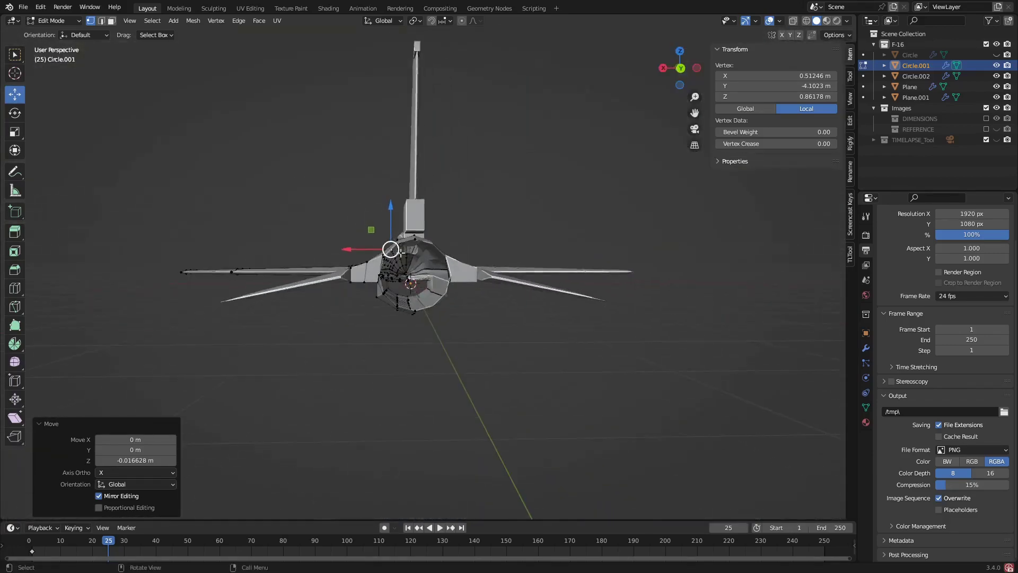
{"action": "scroll", "coordinate": [399, 253], "scroll_direction": "up", "scroll_amount": 6}
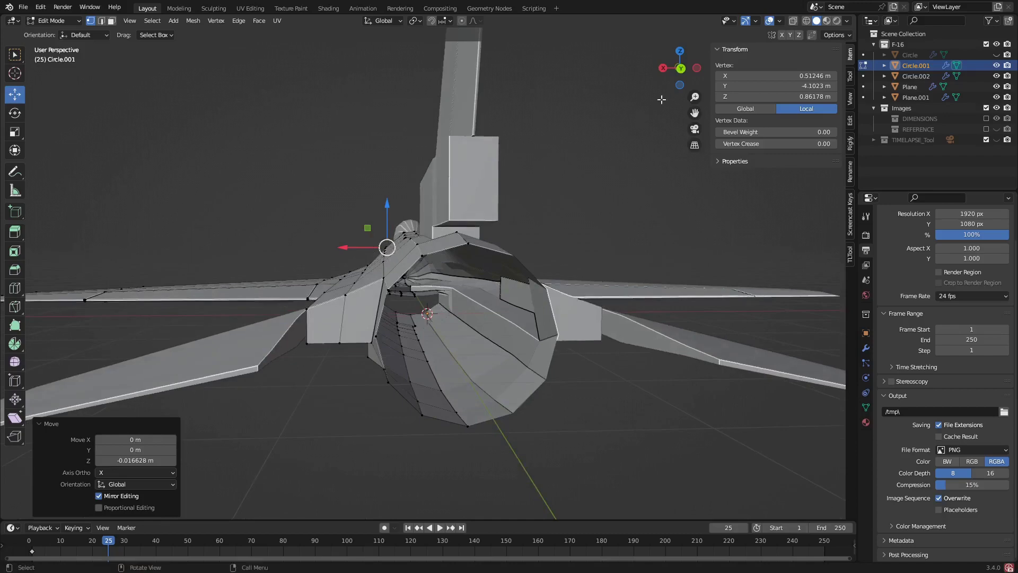
{"action": "left_click", "coordinate": [680, 68]}
{"action": "scroll", "coordinate": [399, 312], "scroll_direction": "up", "scroll_amount": 6}
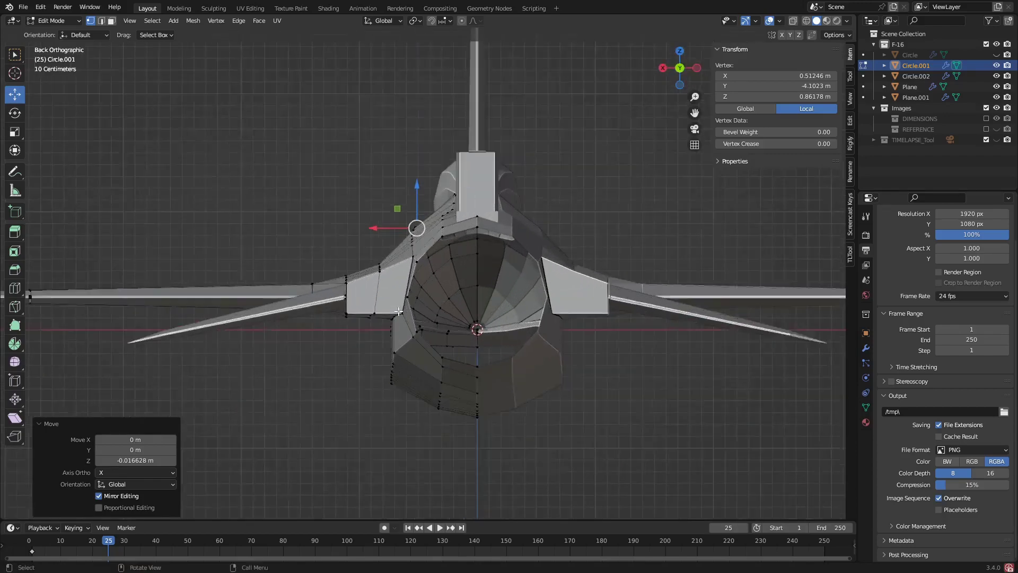
{"action": "scroll", "coordinate": [398, 311], "scroll_direction": "up", "scroll_amount": 5}
{"action": "left_click", "coordinate": [434, 227]}
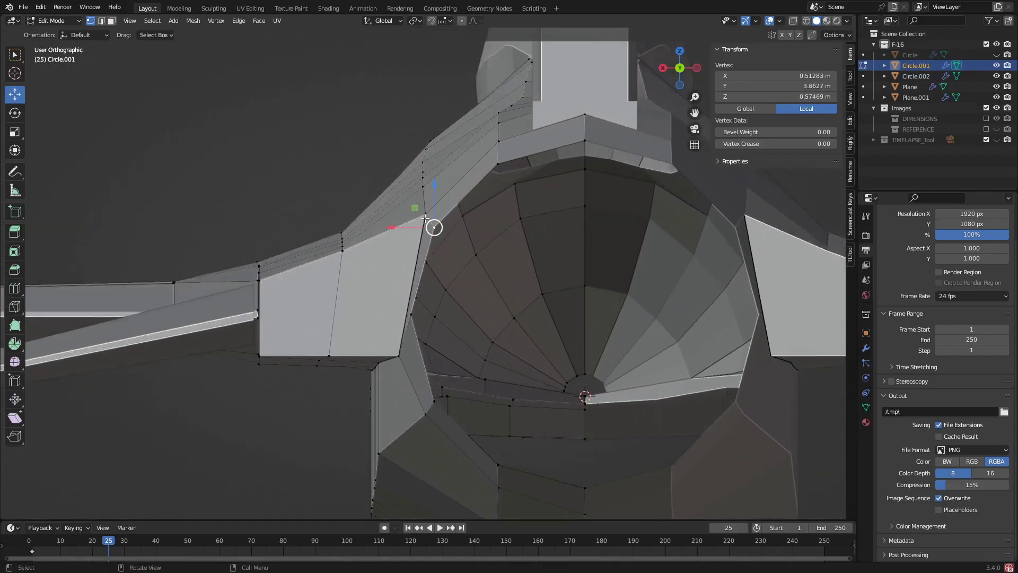
{"action": "left_click", "coordinate": [425, 216]}
{"action": "middle_click_drag", "start_coordinate": [426, 218], "coordinate": [406, 358]}
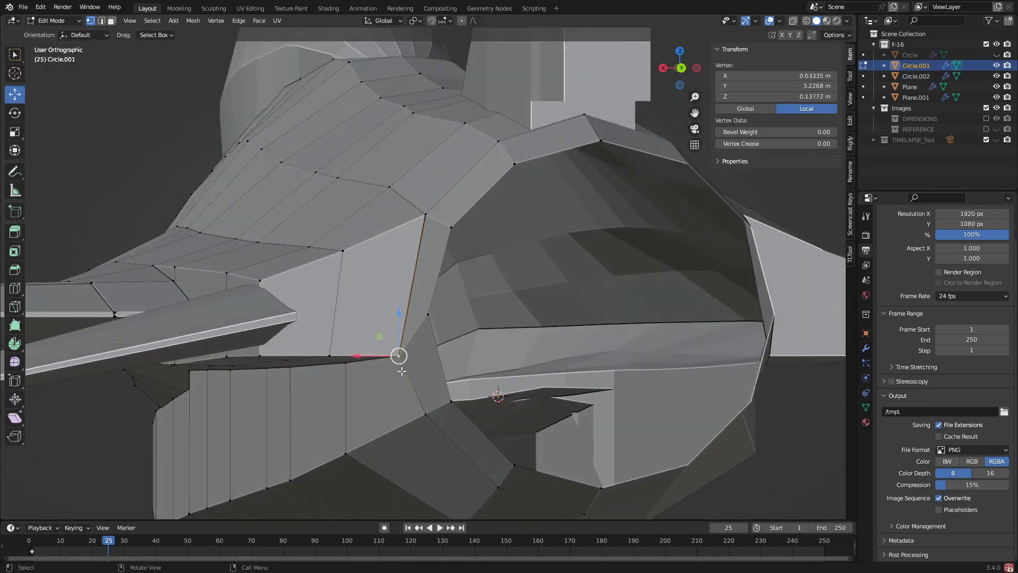
{"action": "key", "text": "shift+v"}
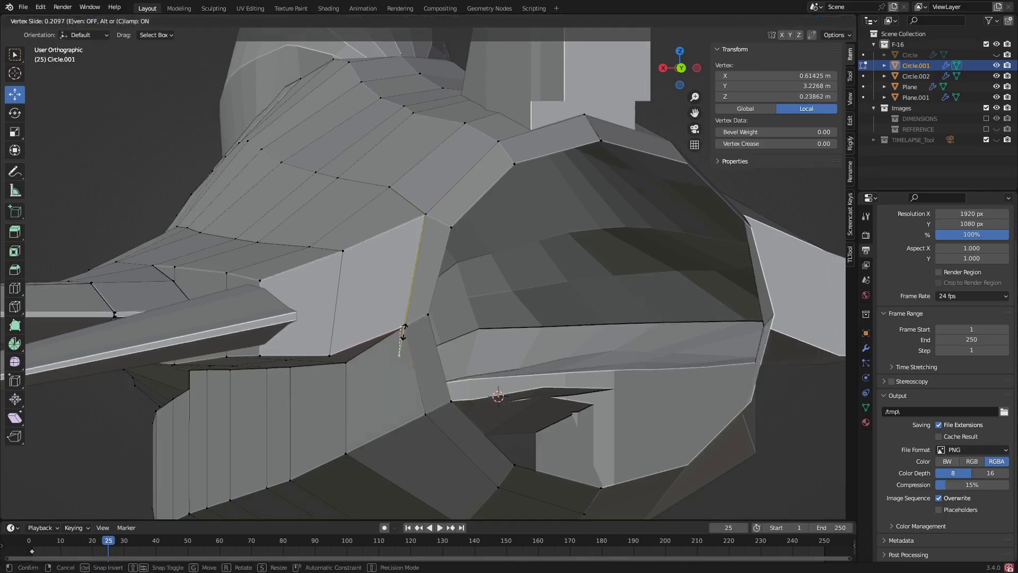
{"action": "left_click", "coordinate": [403, 328]}
Step: Slide the rear face's middle bottom vertex up by a factor of 0.134 and its upper outer corner down by about 0.05
{"action": "left_click", "coordinate": [329, 356]}
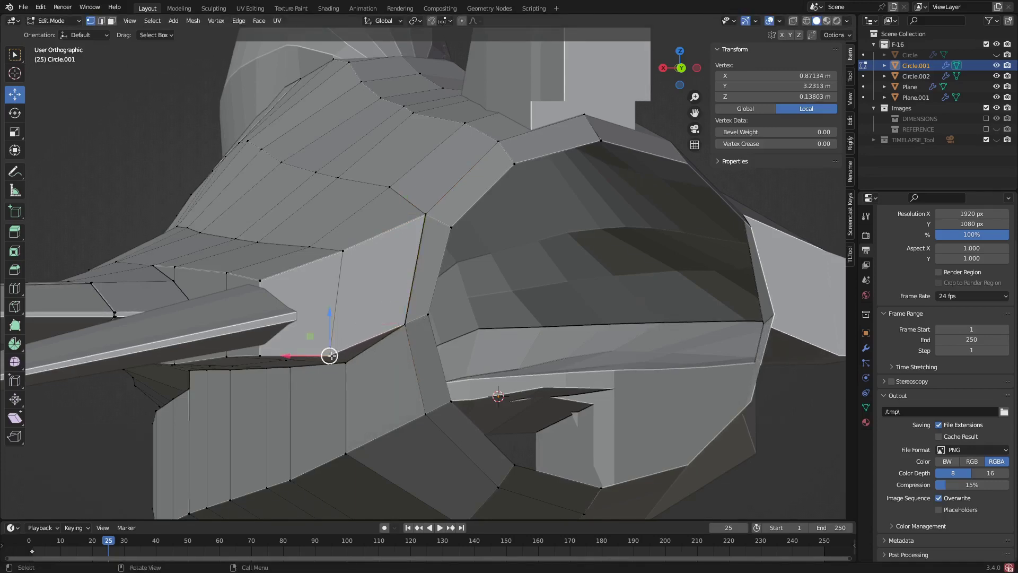
{"action": "key", "text": "shift+v"}
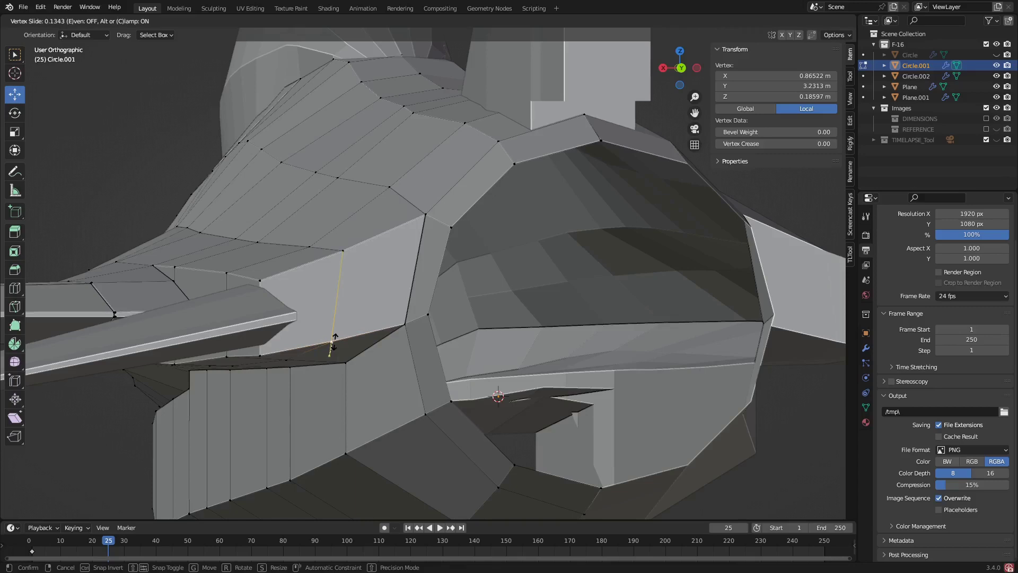
{"action": "left_click", "coordinate": [335, 341]}
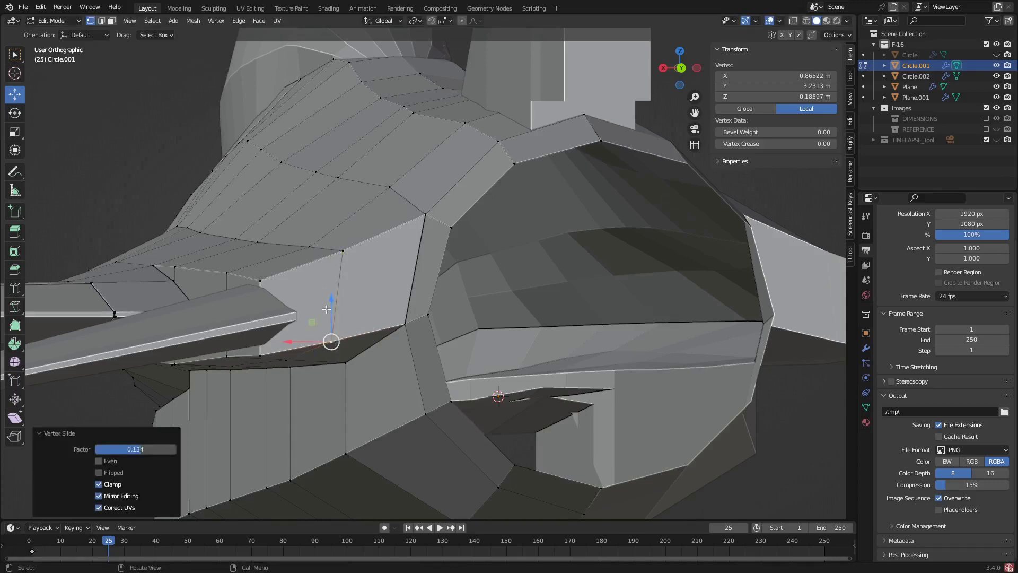
{"action": "left_click", "coordinate": [258, 281]}
{"action": "key", "text": "shift+v"}
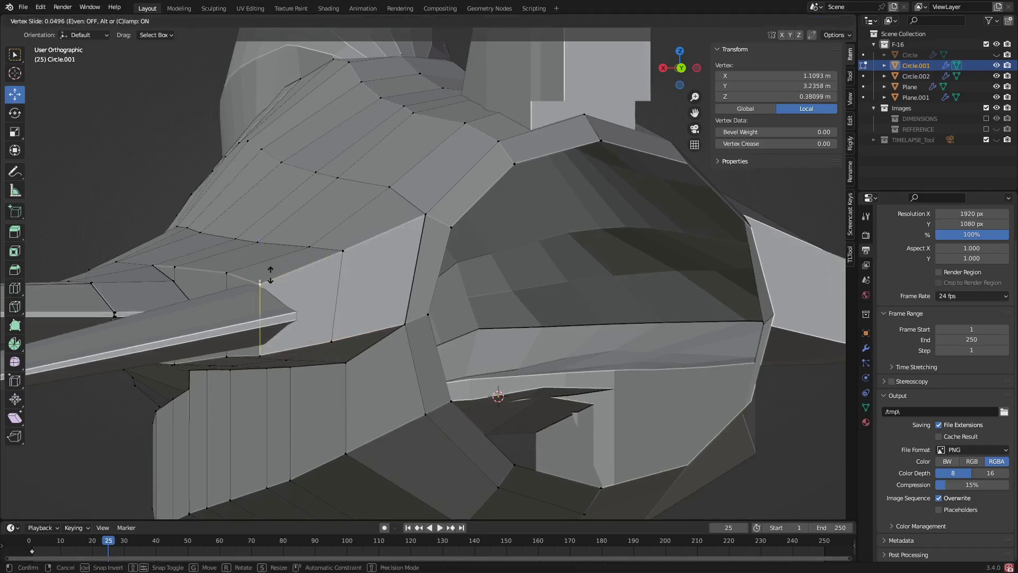
{"action": "left_click", "coordinate": [271, 276]}
Step: Slide the rear face's lower outer corner up by a factor of about 0.107 and the lower-edge vertex ahead of it by about 0.025
{"action": "key", "text": "shift+v"}
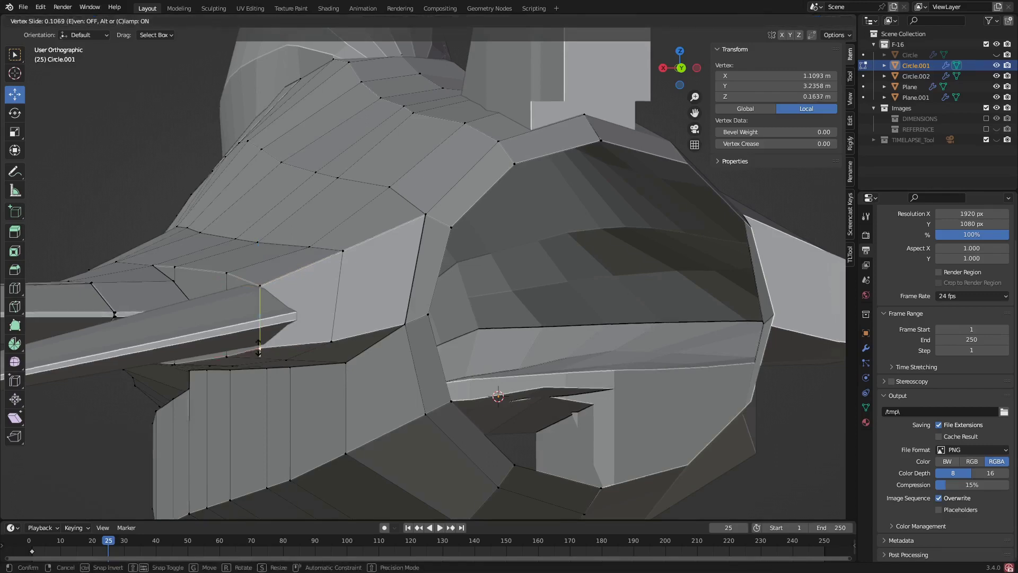
{"action": "left_click", "coordinate": [259, 346]}
{"action": "key", "text": "shift+v"}
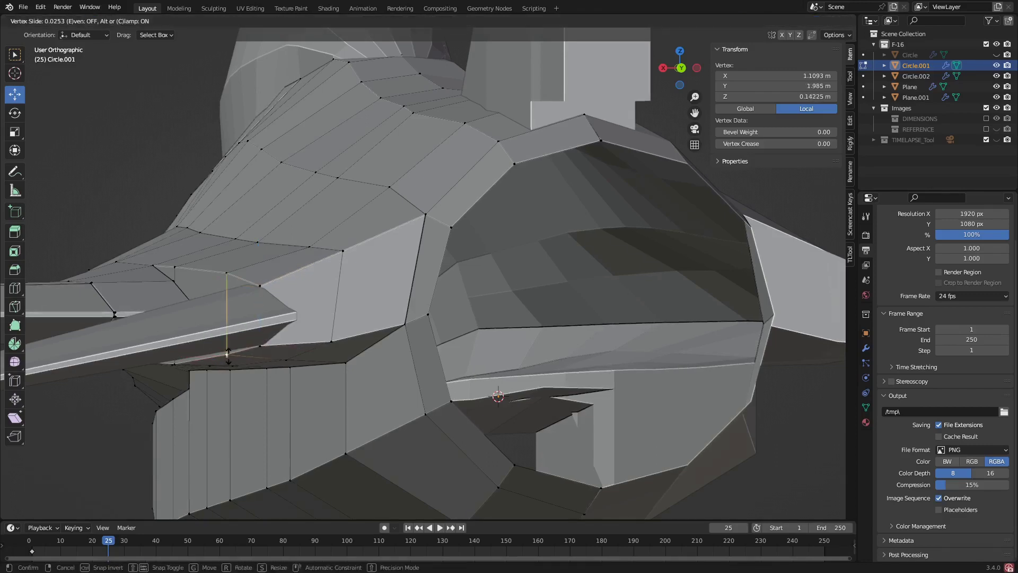
{"action": "left_click", "coordinate": [227, 356]}
Step: Adjust the next two upper-edge vertices of the side fairing along Z, raising the forward one about 0.005 m
{"action": "left_click", "coordinate": [237, 277]}
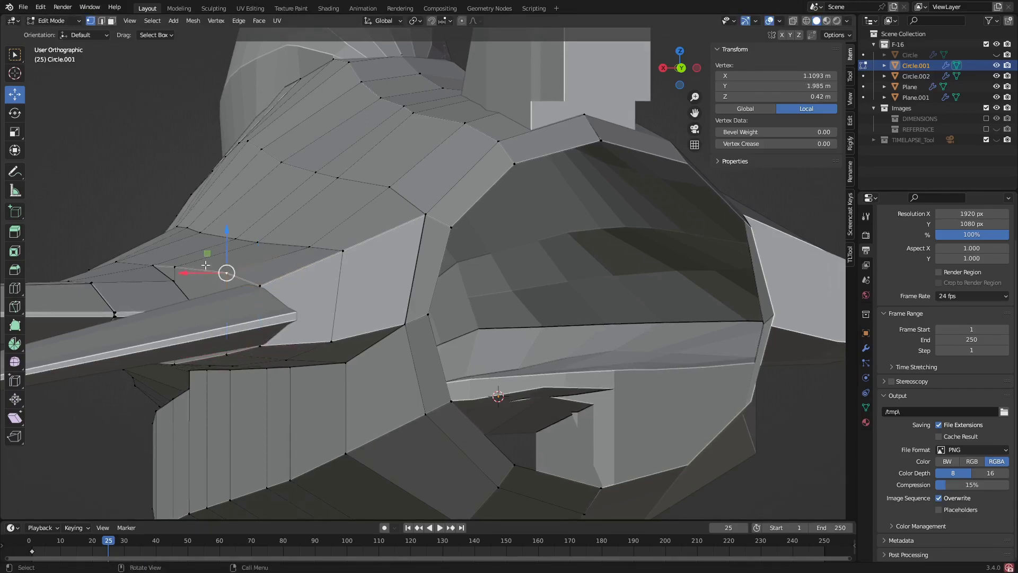
{"action": "left_click_drag", "start_coordinate": [230, 238], "coordinate": [176, 234]}
{"action": "left_click", "coordinate": [176, 271]}
{"action": "scroll", "coordinate": [234, 264], "scroll_direction": "down", "scroll_amount": 5}
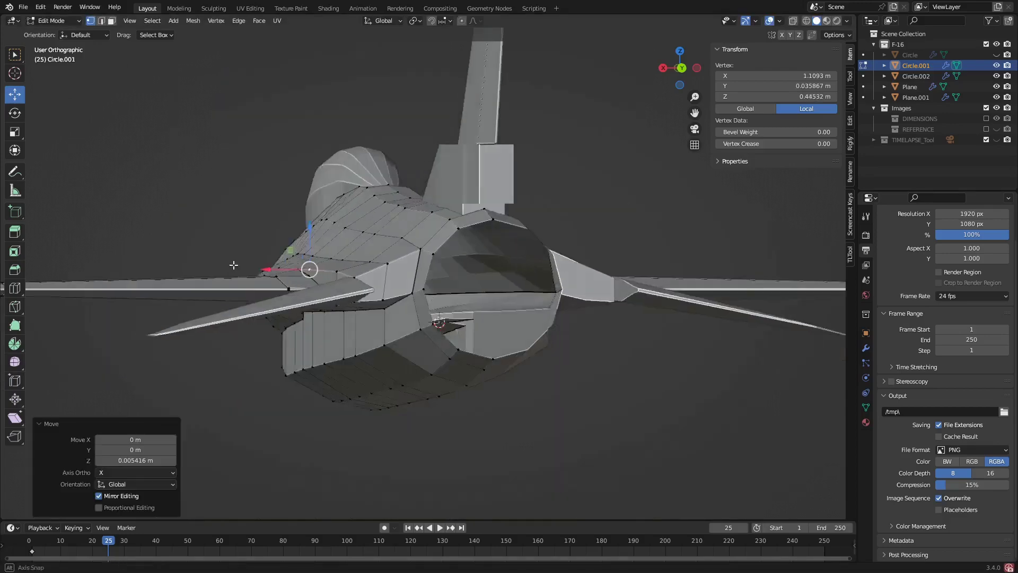
Step: Adjust the side fairing's upper-edge vertex between the wing's trailing edge and the horizontal tail slightly along Z
{"action": "middle_click_drag", "start_coordinate": [233, 263], "coordinate": [320, 268]}
{"action": "scroll", "coordinate": [320, 268], "scroll_direction": "down", "scroll_amount": 2}
{"action": "left_click", "coordinate": [696, 144]}
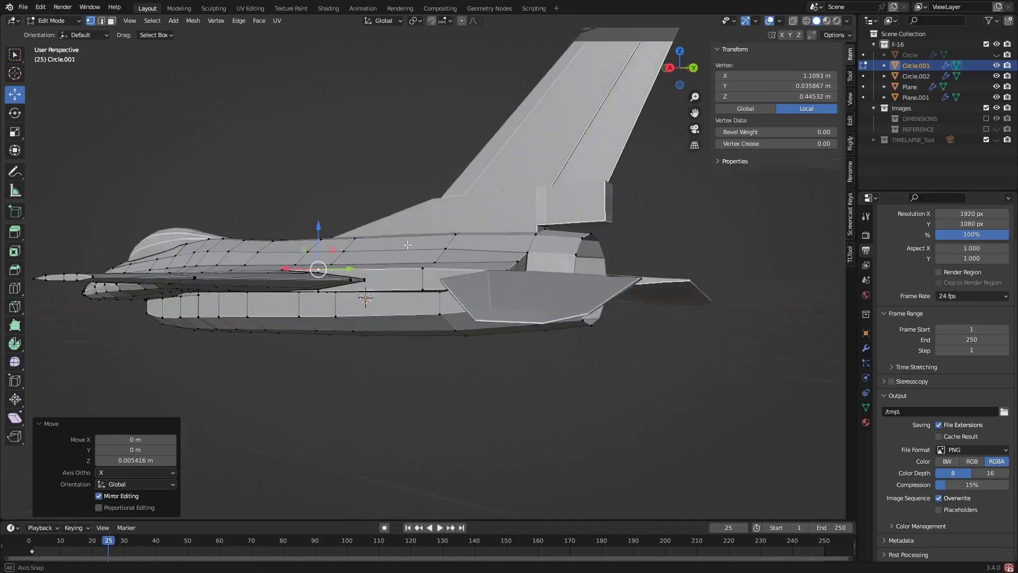
{"action": "scroll", "coordinate": [681, 106], "scroll_direction": "up", "scroll_amount": 3}
{"action": "scroll", "coordinate": [596, 173], "scroll_direction": "up", "scroll_amount": 1}
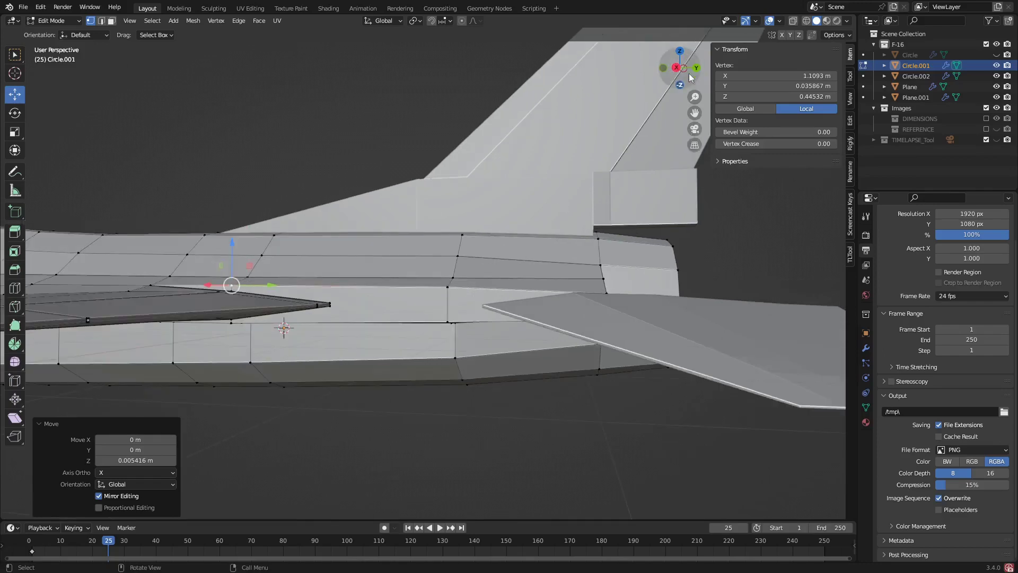
{"action": "left_click", "coordinate": [676, 67]}
{"action": "left_click", "coordinate": [448, 288]}
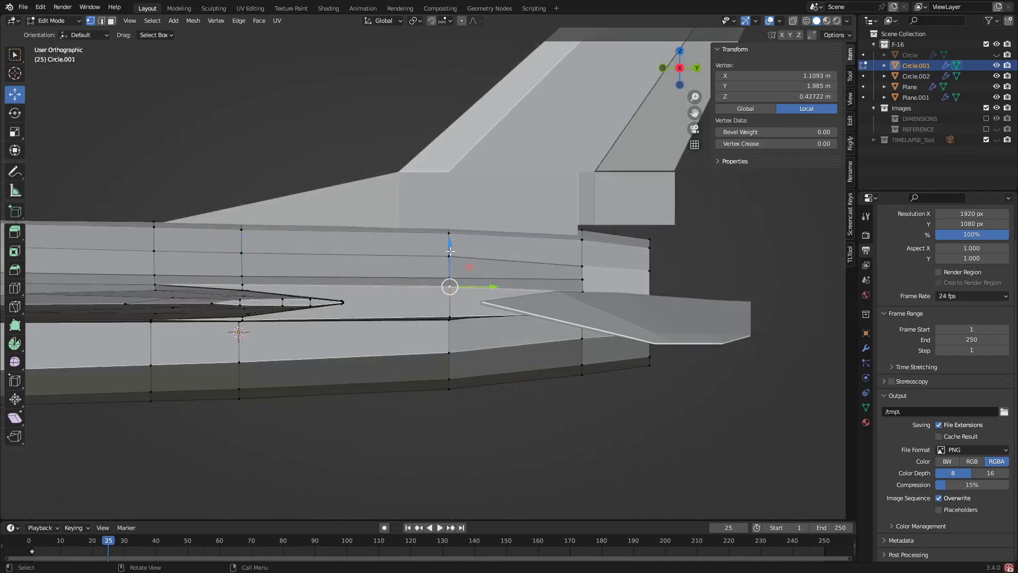
{"action": "left_click_drag", "start_coordinate": [449, 245], "coordinate": [449, 247]}
Step: Move the two vertices of the vertical edge dividing the side fairing's rear face about 0.115 m inward along X
{"action": "middle_click_drag", "start_coordinate": [567, 287], "coordinate": [448, 325]}
{"action": "left_click", "coordinate": [459, 295]}
{"action": "left_click", "coordinate": [450, 352], "text": "shift"}
{"action": "key", "text": "g"}
{"action": "key", "text": "x"}
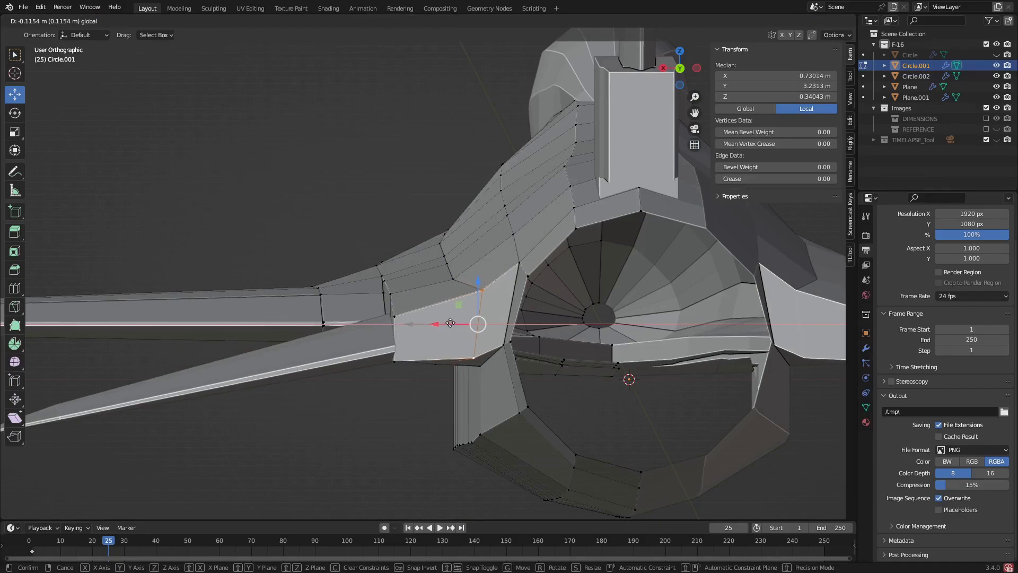
{"action": "left_click_drag", "start_coordinate": [450, 323], "coordinate": [450, 323]}
Step: Shift the lengthwise line of vertices where the fuselage side meets the wing-root blend about 0.073 m inward along X
{"action": "left_click", "coordinate": [453, 279]}
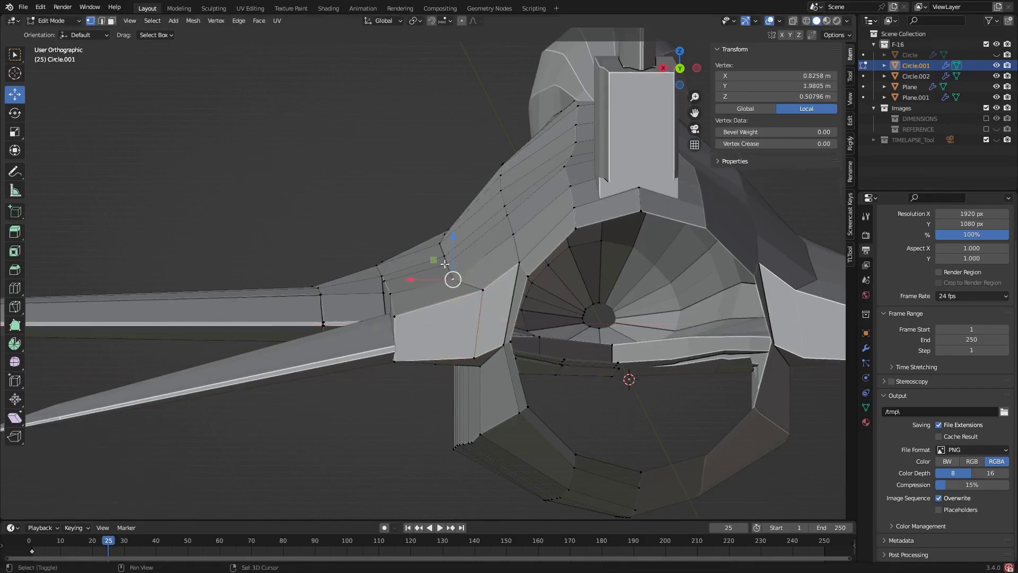
{"action": "left_click", "coordinate": [447, 264], "text": "shift"}
{"action": "left_click", "coordinate": [445, 256], "text": "shift"}
{"action": "middle_click_drag", "start_coordinate": [516, 217], "coordinate": [522, 256]}
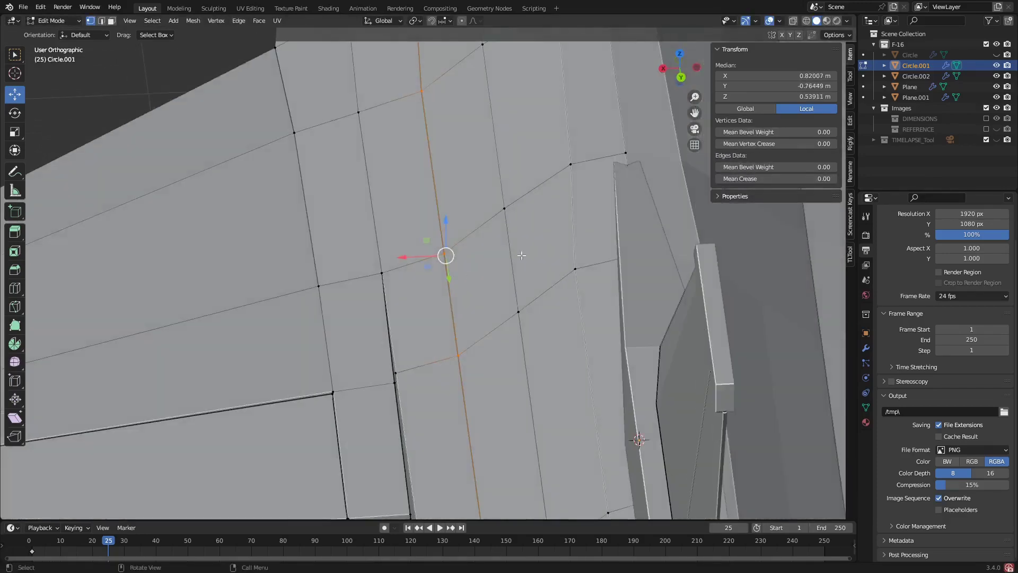
{"action": "left_click", "coordinate": [680, 53]}
{"action": "scroll", "coordinate": [537, 198], "scroll_direction": "down", "scroll_amount": 5}
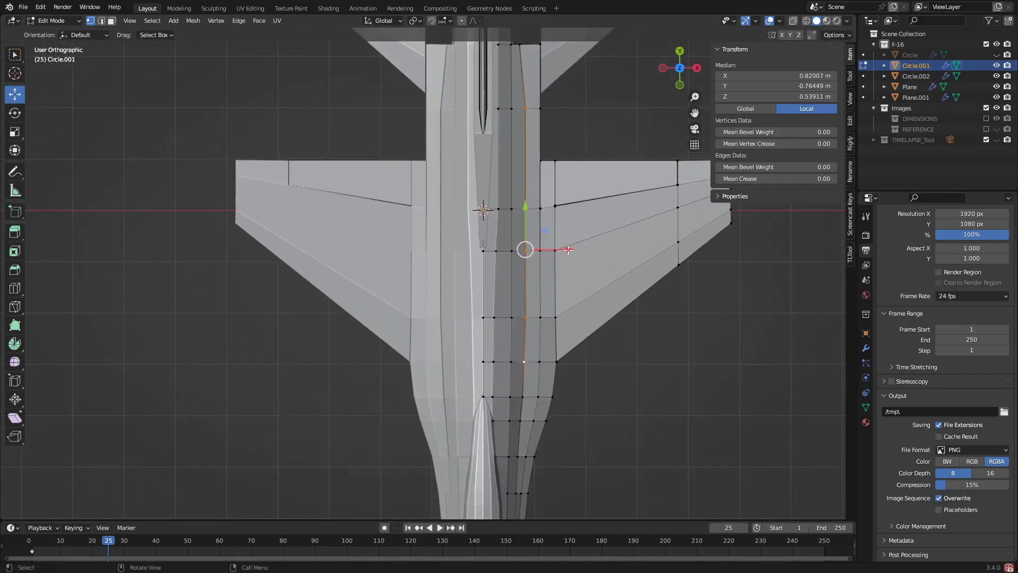
{"action": "left_click_drag", "start_coordinate": [567, 249], "coordinate": [566, 251]}
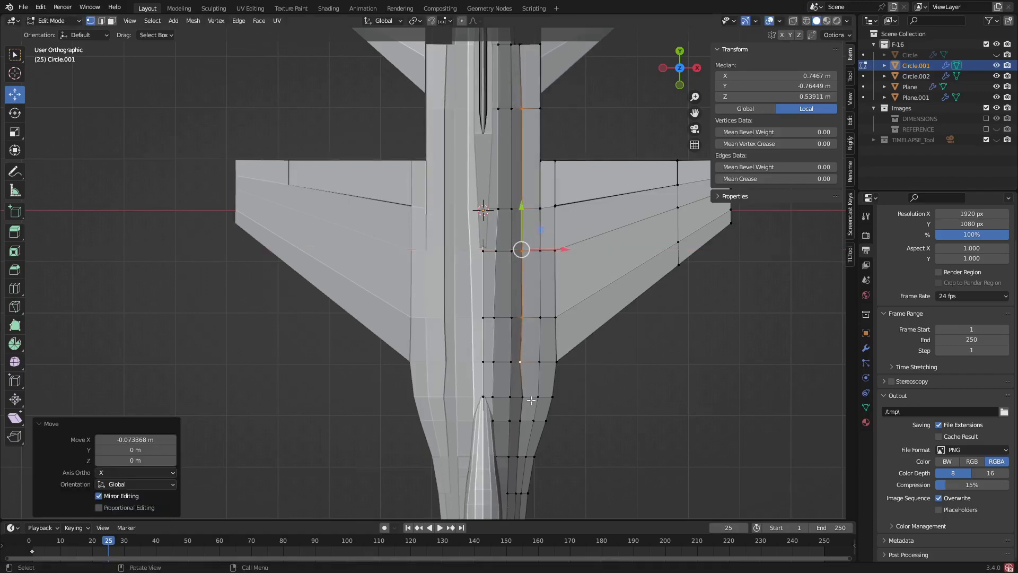
Step: Move the next two vertices ahead on the same line inward along X, the forward one by about 0.024 m
{"action": "left_click", "coordinate": [520, 396]}
{"action": "scroll", "coordinate": [549, 377], "scroll_direction": "up", "scroll_amount": 3}
{"action": "left_click", "coordinate": [542, 374]}
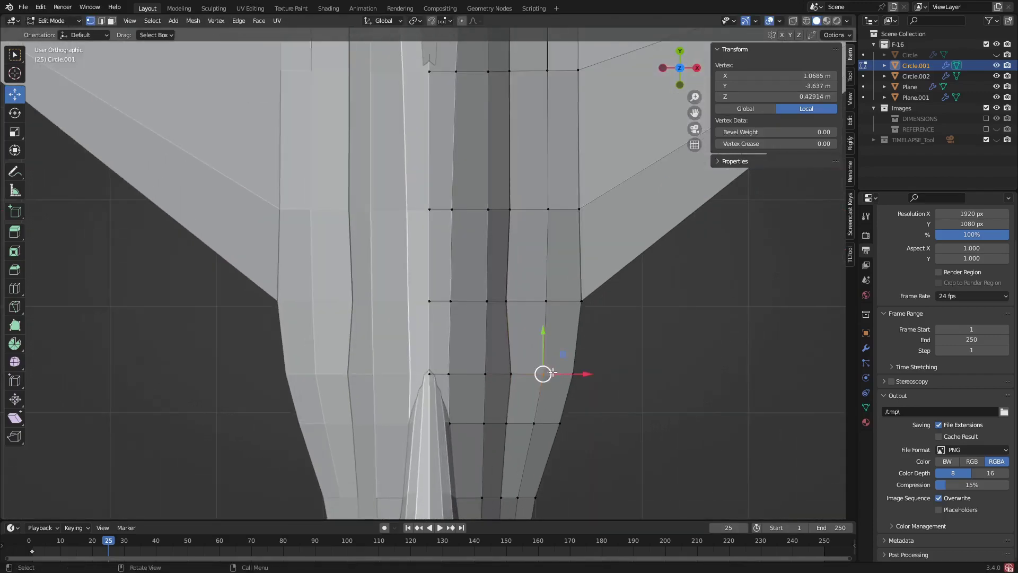
{"action": "left_click_drag", "start_coordinate": [583, 374], "coordinate": [546, 374]}
{"action": "left_click", "coordinate": [505, 423]}
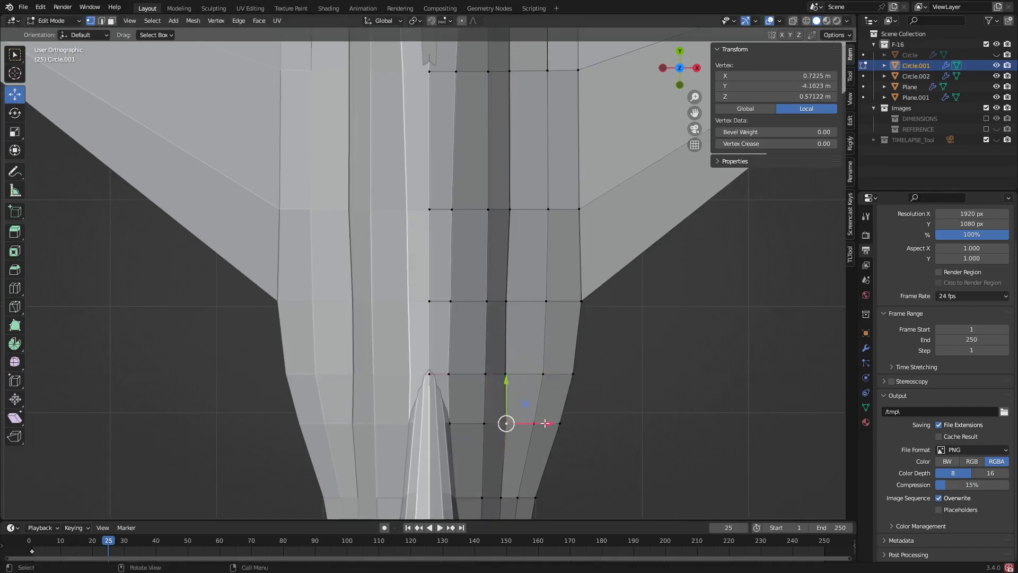
{"action": "left_click_drag", "start_coordinate": [547, 423], "coordinate": [536, 423]}
{"action": "scroll", "coordinate": [537, 329], "scroll_direction": "down", "scroll_amount": 6}
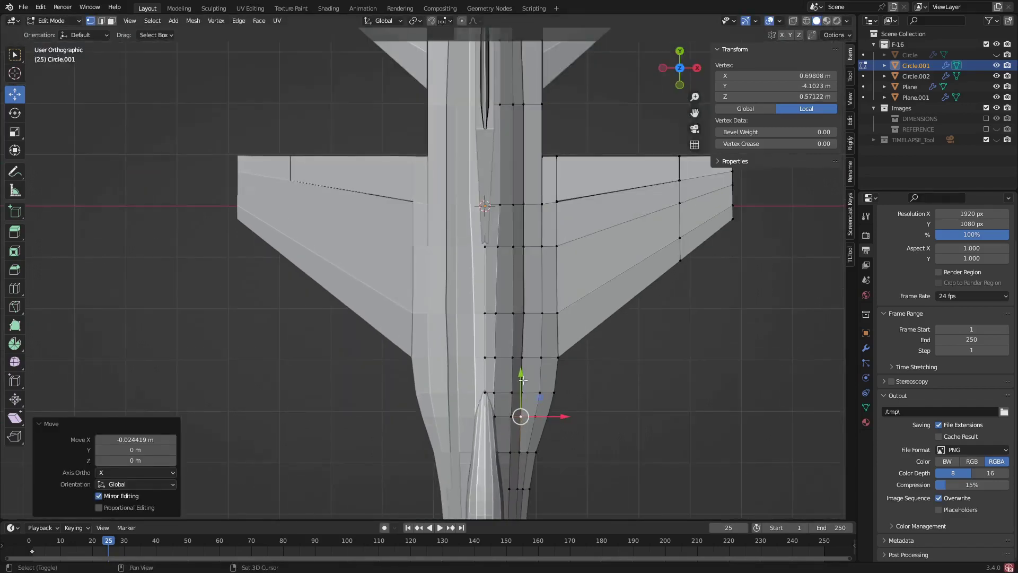
Step: Shift the vertices of the next lengthwise fuselage line above about 0.017 m inward along X
{"action": "middle_click_drag", "start_coordinate": [539, 240], "coordinate": [505, 186]}
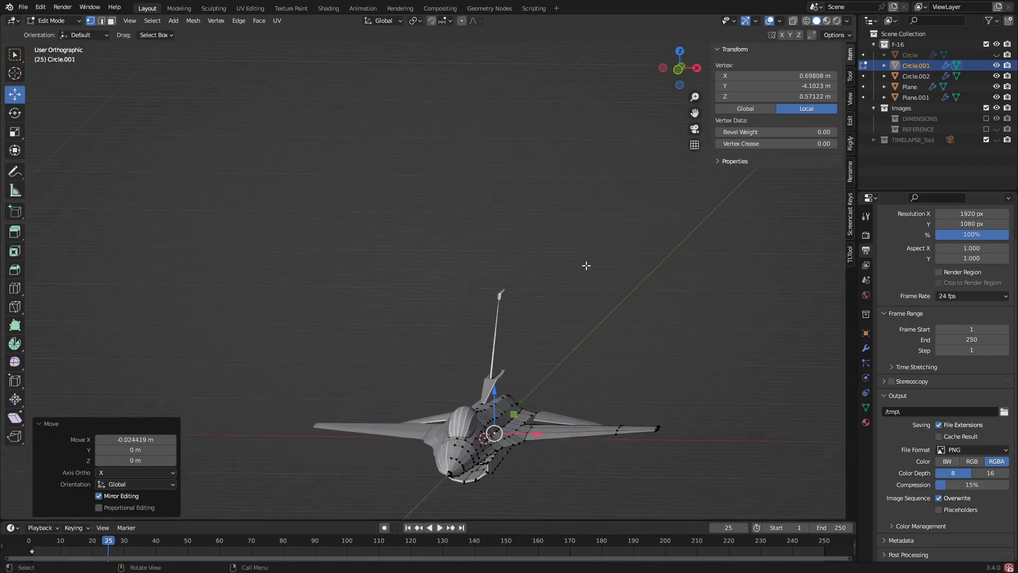
{"action": "key", "text": "ctrl+KP_1"}
{"action": "scroll", "coordinate": [583, 411], "scroll_direction": "up", "scroll_amount": 5}
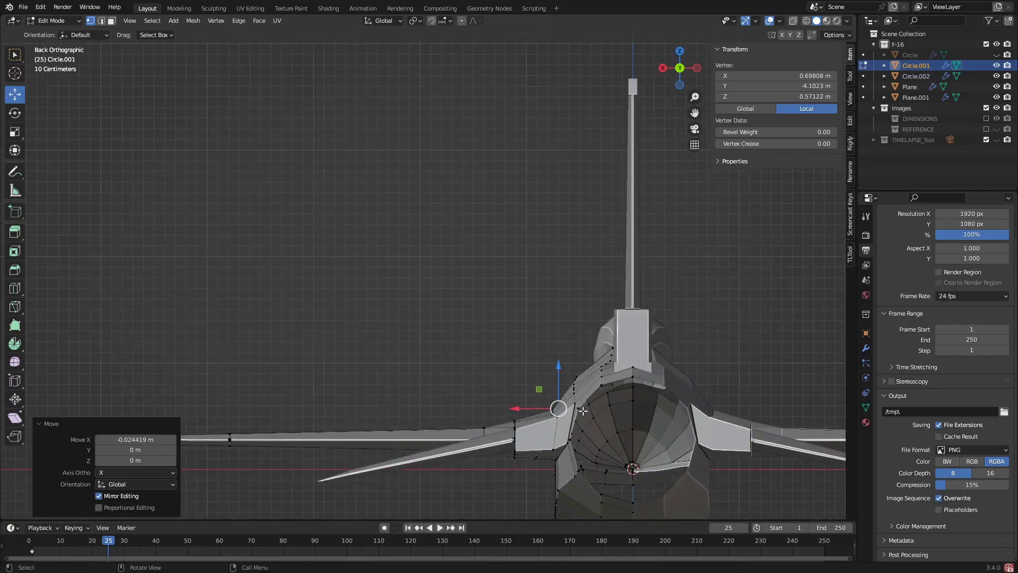
{"action": "middle_click_drag", "start_coordinate": [582, 411], "coordinate": [609, 421]}
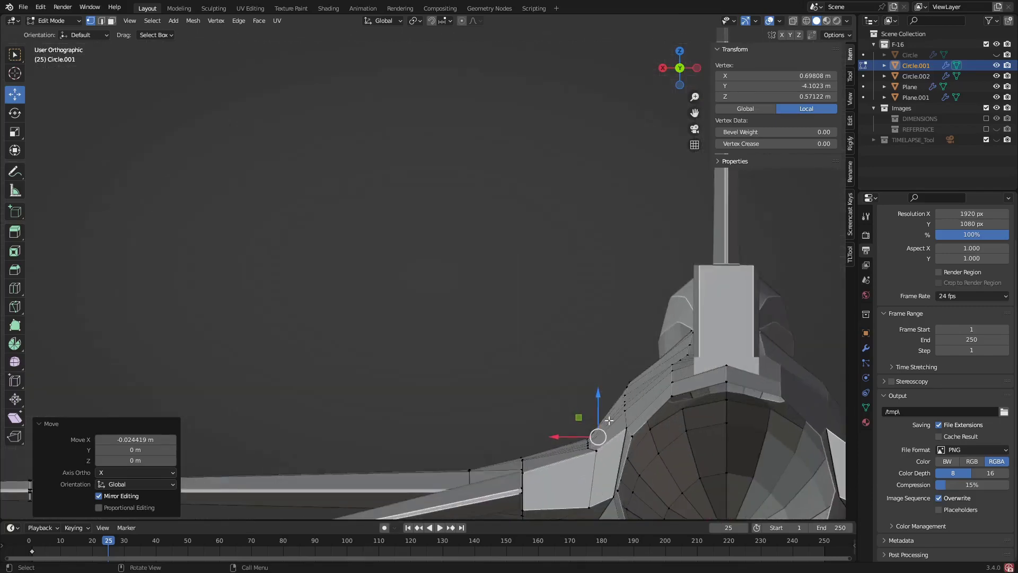
{"action": "left_click", "coordinate": [630, 382]}
{"action": "left_click", "coordinate": [628, 387], "text": "shift"}
{"action": "left_click", "coordinate": [625, 395], "text": "shift"}
{"action": "left_click", "coordinate": [625, 401], "text": "shift"}
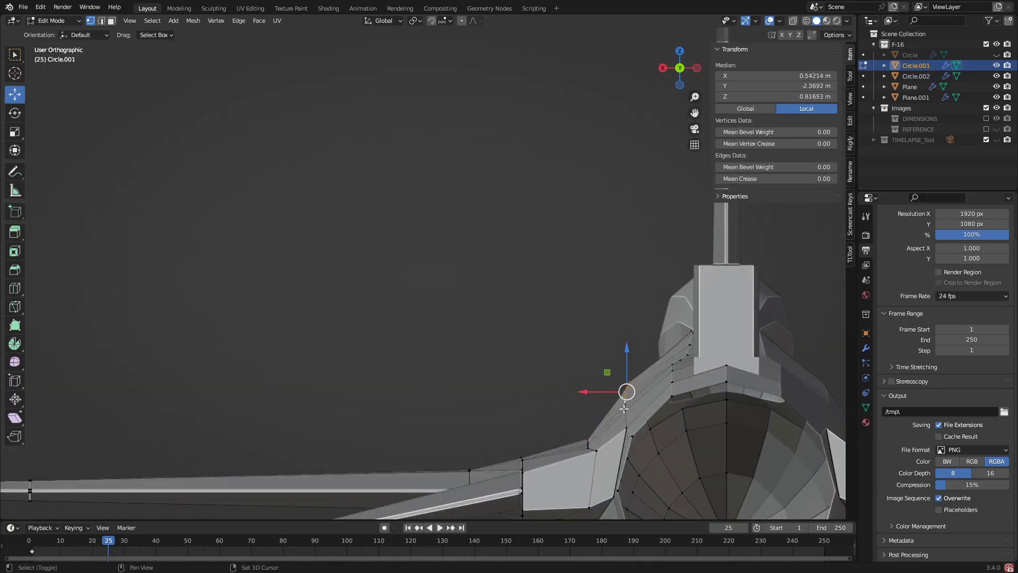
{"action": "left_click", "coordinate": [624, 408], "text": "shift"}
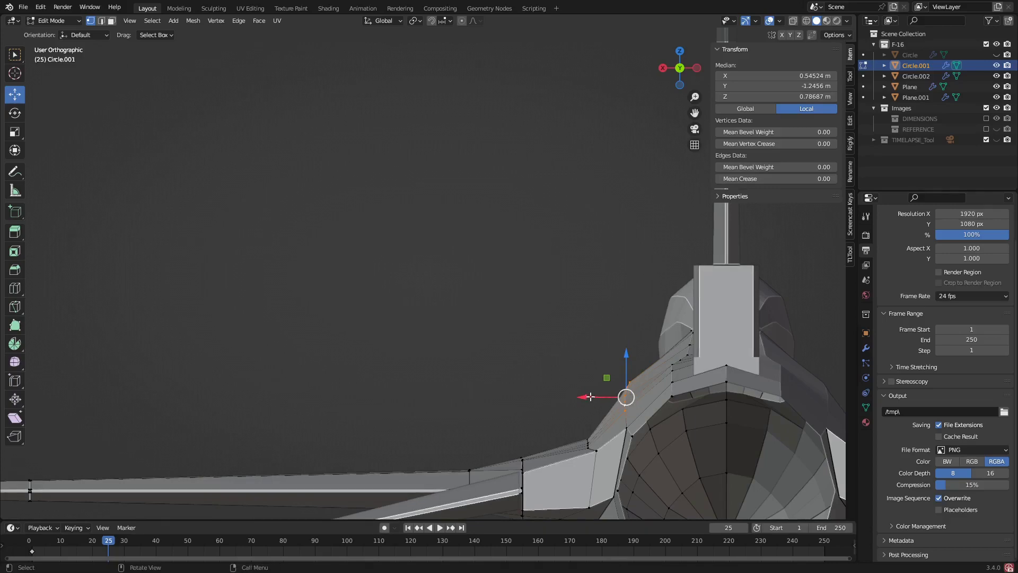
{"action": "left_click_drag", "start_coordinate": [591, 395], "coordinate": [585, 396]}
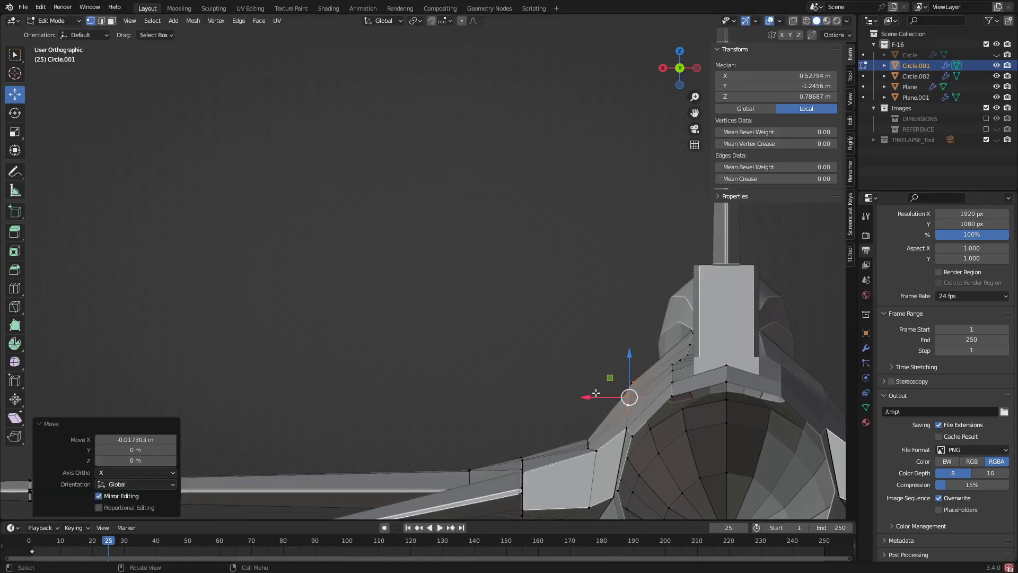
Step: Raise the line of vertices where the fuselage side meets the wing-root blend by about 0.017 m along Z
{"action": "scroll", "coordinate": [616, 396], "scroll_direction": "down", "scroll_amount": 2}
{"action": "scroll", "coordinate": [609, 442], "scroll_direction": "up", "scroll_amount": 3}
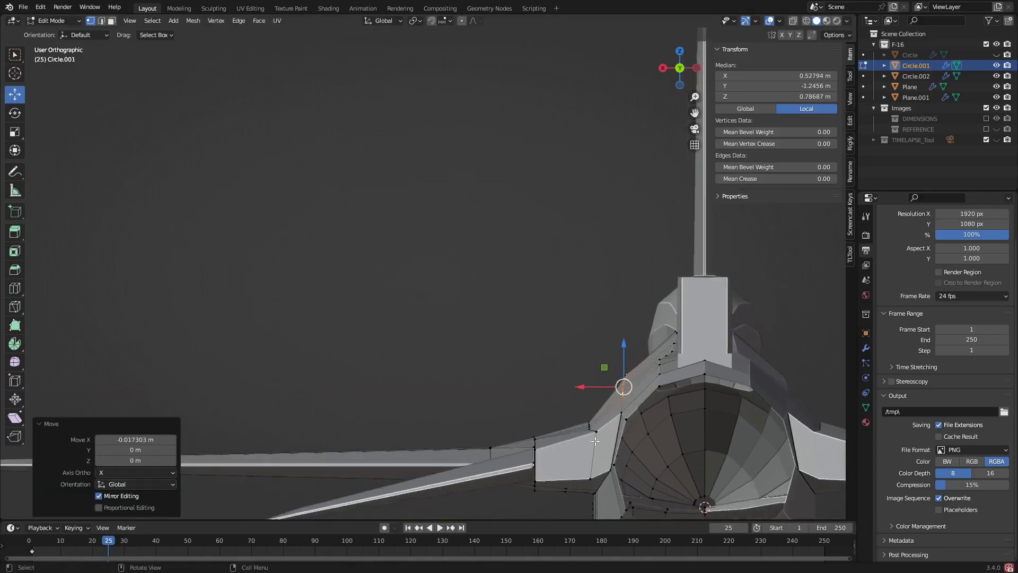
{"action": "left_click", "coordinate": [583, 418]}
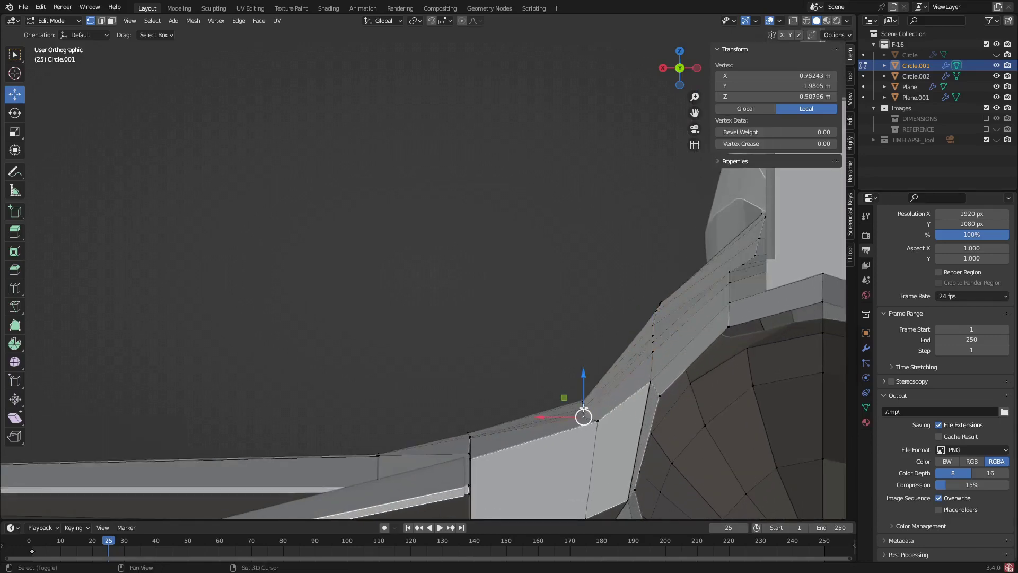
{"action": "left_click", "coordinate": [584, 408], "text": "shift"}
{"action": "left_click", "coordinate": [583, 408], "text": "shift"}
{"action": "middle_click_drag", "start_coordinate": [477, 337], "coordinate": [511, 364]}
{"action": "scroll", "coordinate": [510, 371], "scroll_direction": "down", "scroll_amount": 5}
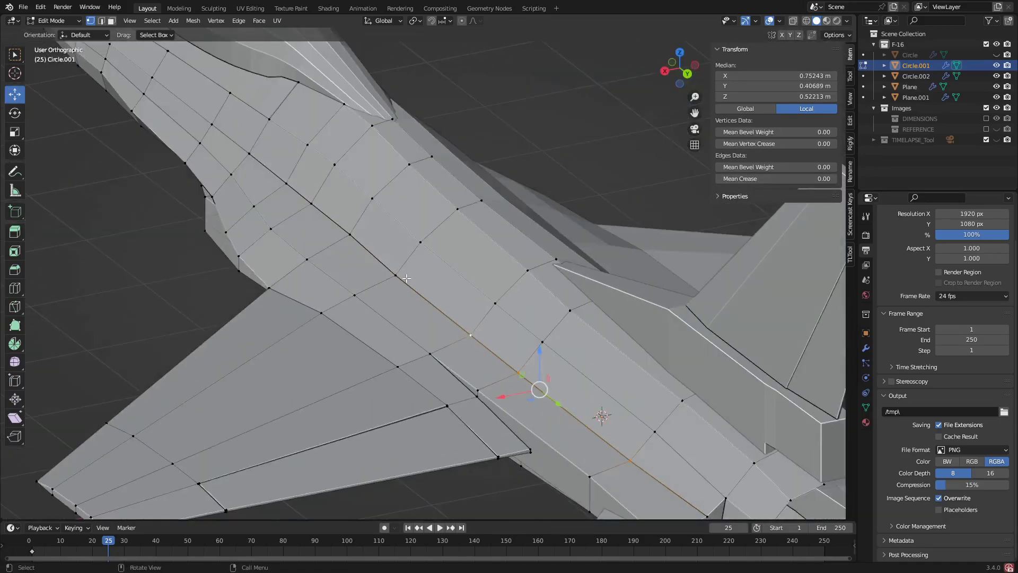
{"action": "left_click", "coordinate": [694, 145]}
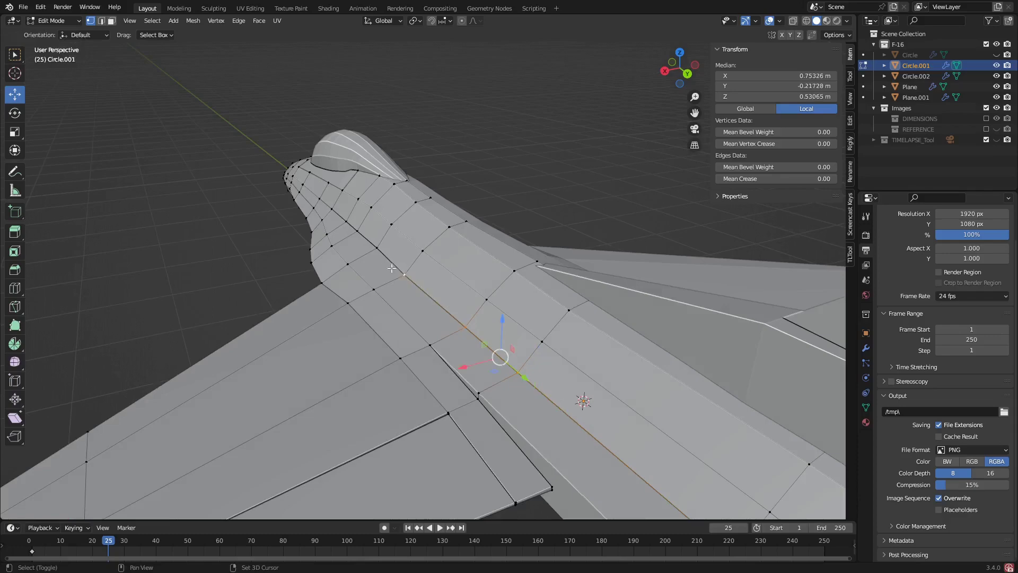
{"action": "middle_click_drag", "start_coordinate": [383, 254], "coordinate": [400, 253]}
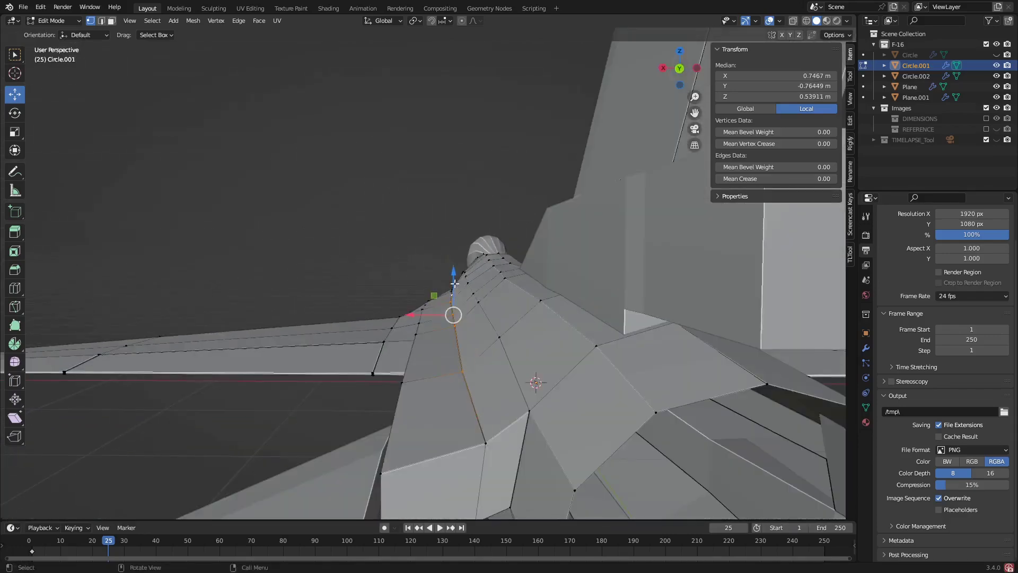
{"action": "left_click_drag", "start_coordinate": [454, 283], "coordinate": [454, 279]}
Step: Raise the two vertices ahead on the wing-root blend line below the canopy's rear end, the forward one about 0.007 m
{"action": "scroll", "coordinate": [470, 294], "scroll_direction": "up", "scroll_amount": 3}
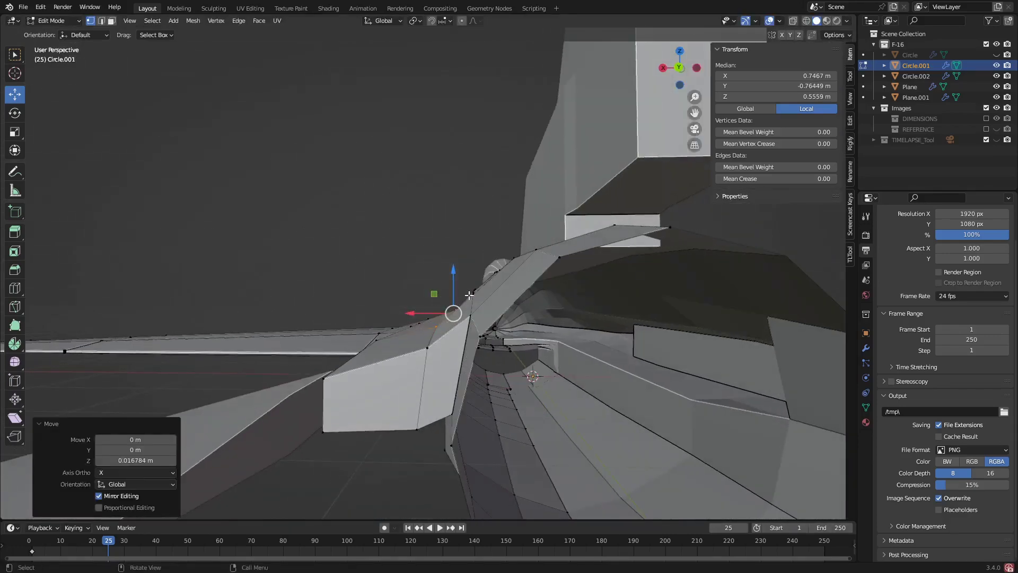
{"action": "scroll", "coordinate": [469, 294], "scroll_direction": "down", "scroll_amount": 2}
{"action": "middle_click_drag", "start_coordinate": [469, 295], "coordinate": [284, 315]}
{"action": "scroll", "coordinate": [264, 331], "scroll_direction": "up", "scroll_amount": 2}
{"action": "left_click", "coordinate": [259, 331]}
{"action": "left_click", "coordinate": [693, 68]}
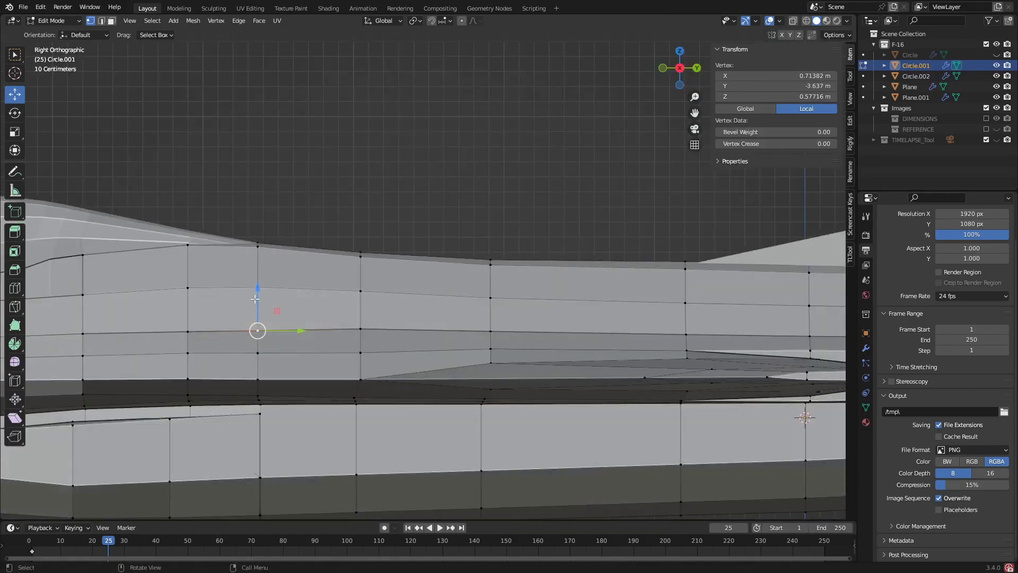
{"action": "left_click_drag", "start_coordinate": [255, 299], "coordinate": [256, 295]}
{"action": "left_click", "coordinate": [188, 331], "text": "shift"}
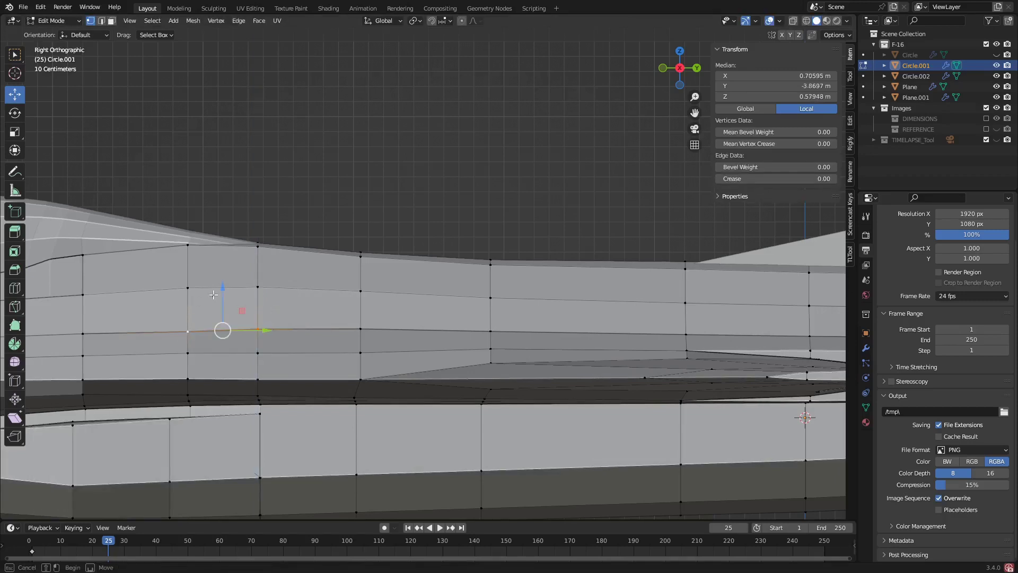
{"action": "left_click", "coordinate": [214, 293]}
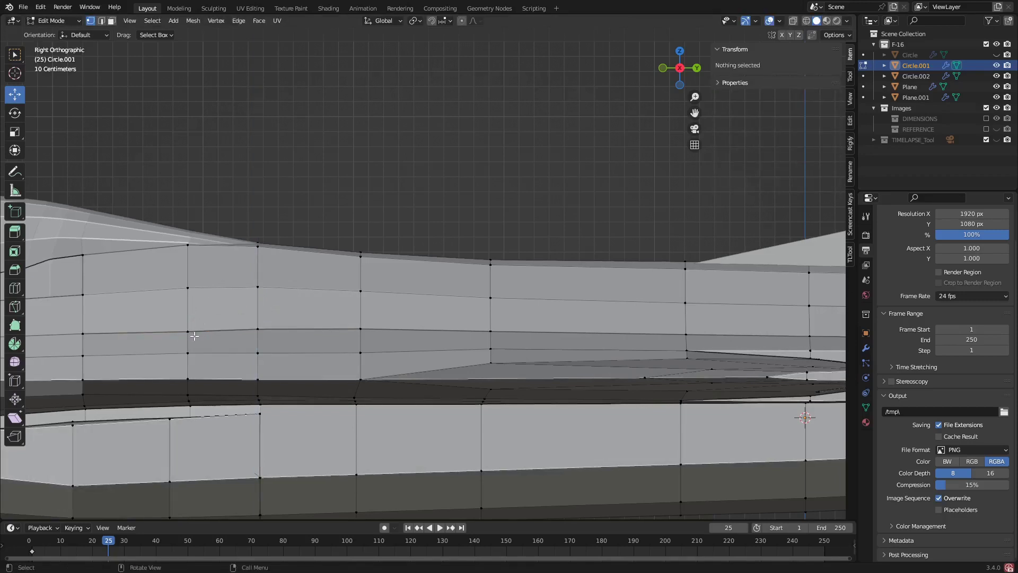
{"action": "left_click", "coordinate": [188, 331]}
{"action": "left_click_drag", "start_coordinate": [188, 306], "coordinate": [189, 304]}
Step: Move the vertex at the side fairing's inner lower corner about 0.033 m down and 0.039 m outward, adjusting its height slightly more
{"action": "scroll", "coordinate": [275, 295], "scroll_direction": "down", "scroll_amount": 5}
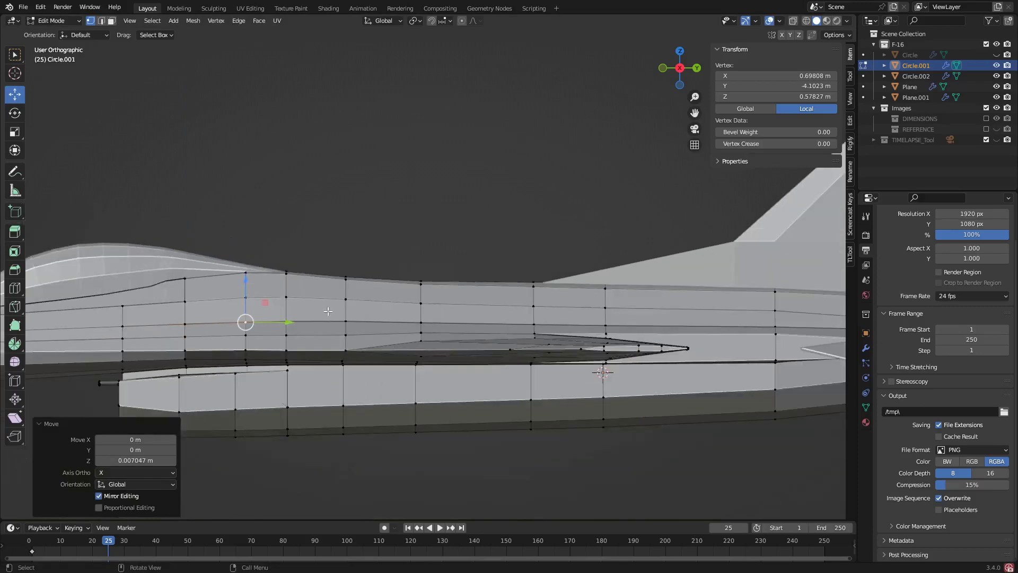
{"action": "middle_click_drag", "start_coordinate": [405, 339], "coordinate": [228, 328], "text": "shift"}
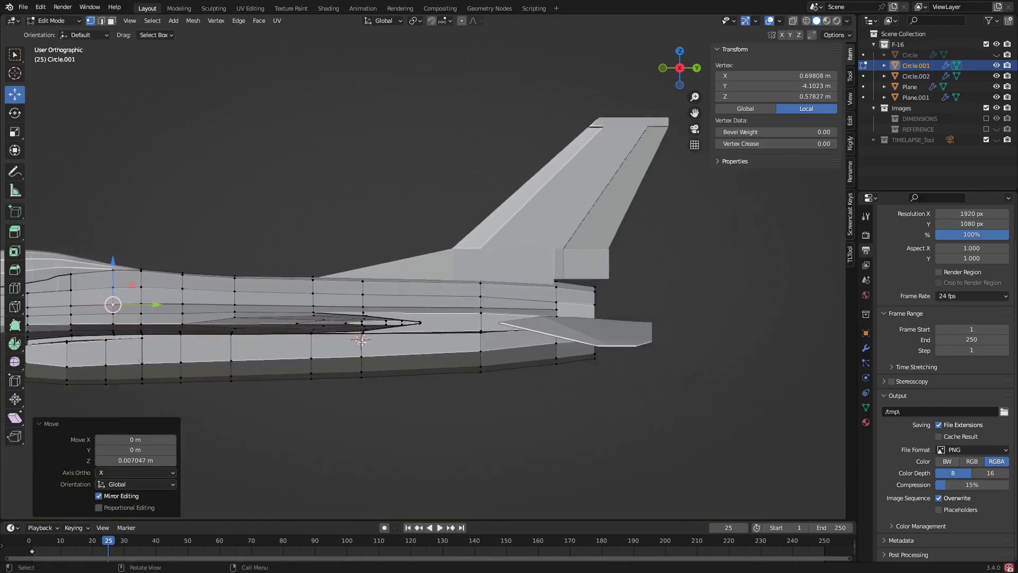
{"action": "mouse_move", "coordinate": [336, 307]}
{"action": "middle_mouse_down"}
{"action": "mouse_move", "coordinate": [275, 315]}
{"action": "mouse_move", "coordinate": [332, 305]}
{"action": "middle_mouse_up"}
{"action": "scroll", "coordinate": [275, 314], "scroll_direction": "down", "scroll_amount": 2}
{"action": "left_click", "coordinate": [696, 144]}
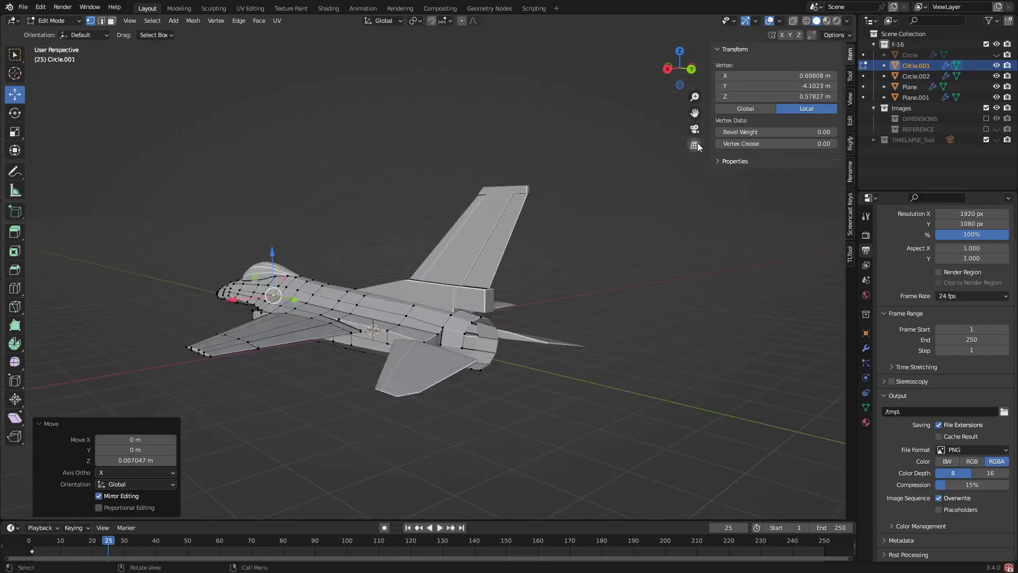
{"action": "middle_click_drag", "start_coordinate": [698, 148], "coordinate": [419, 270]}
{"action": "left_click", "coordinate": [397, 223]}
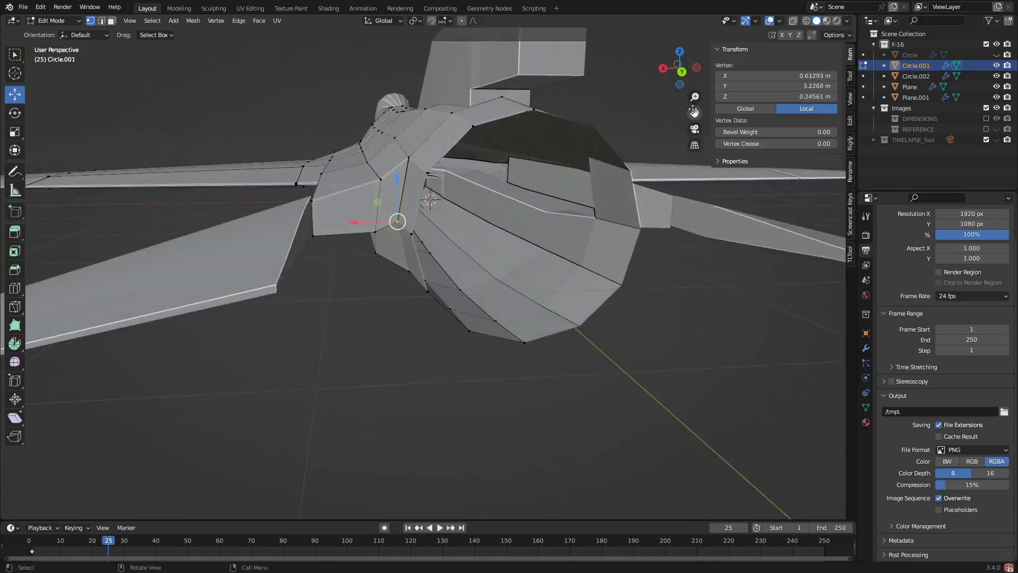
{"action": "left_click", "coordinate": [682, 71]}
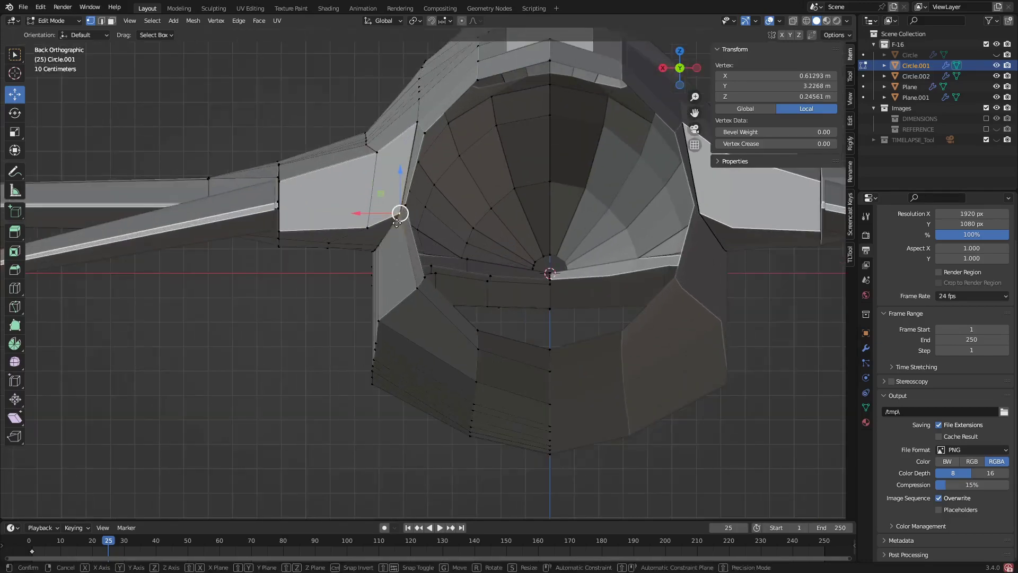
{"action": "key", "text": "shift+v"}
{"action": "right_click", "coordinate": [398, 237]}
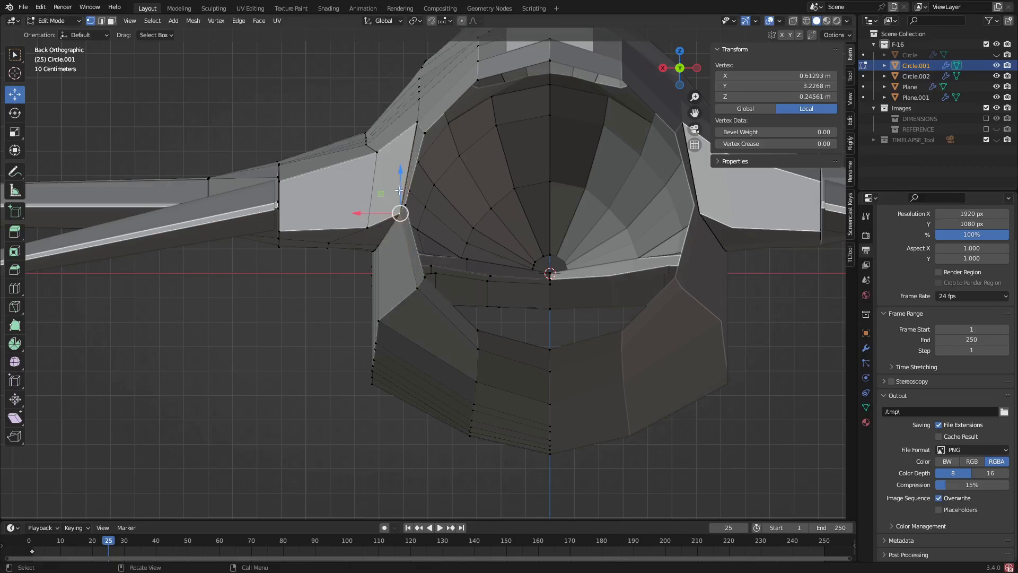
{"action": "left_click_drag", "start_coordinate": [400, 188], "coordinate": [357, 220]}
{"action": "middle_click", "coordinate": [368, 238]}
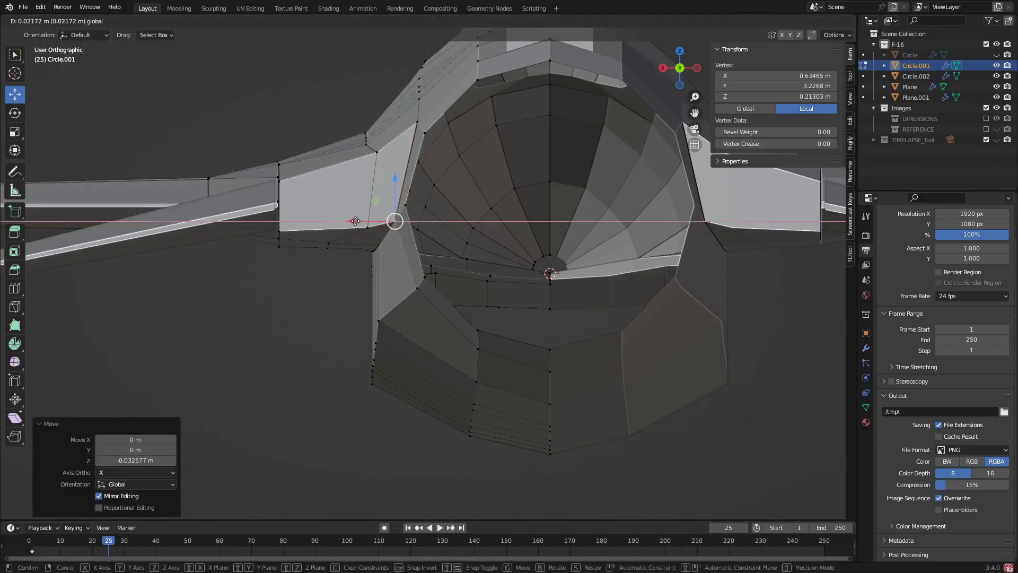
{"action": "left_click", "coordinate": [376, 204]}
{"action": "key", "text": "g"}
{"action": "key", "text": "z"}
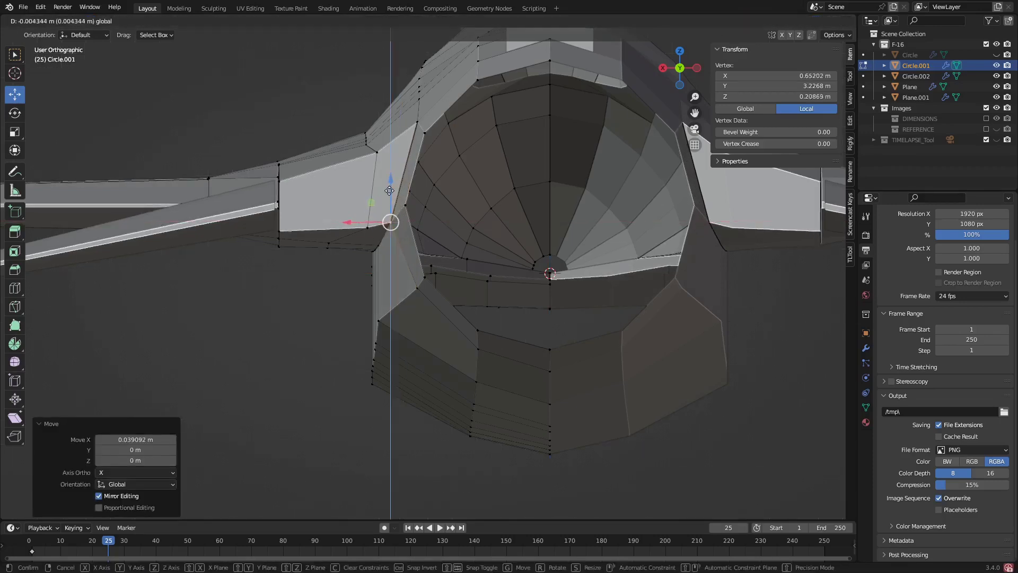
Step: Move the vertex on the fuselage rim below the side fairing about 0.052 m outward along X and 0.022 m down
{"action": "left_click", "coordinate": [415, 265]}
{"action": "left_click", "coordinate": [420, 290]}
{"action": "key", "text": "g"}
{"action": "key", "text": "x"}
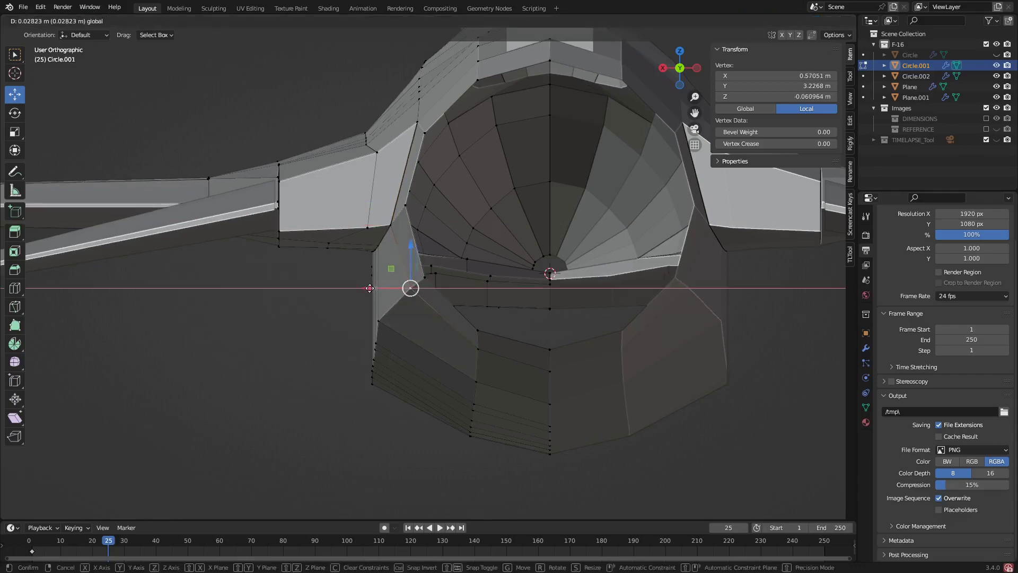
{"action": "left_click", "coordinate": [413, 289]}
{"action": "key", "text": "g"}
{"action": "key", "text": "z"}
{"action": "left_click_drag", "start_coordinate": [387, 296], "coordinate": [387, 219]}
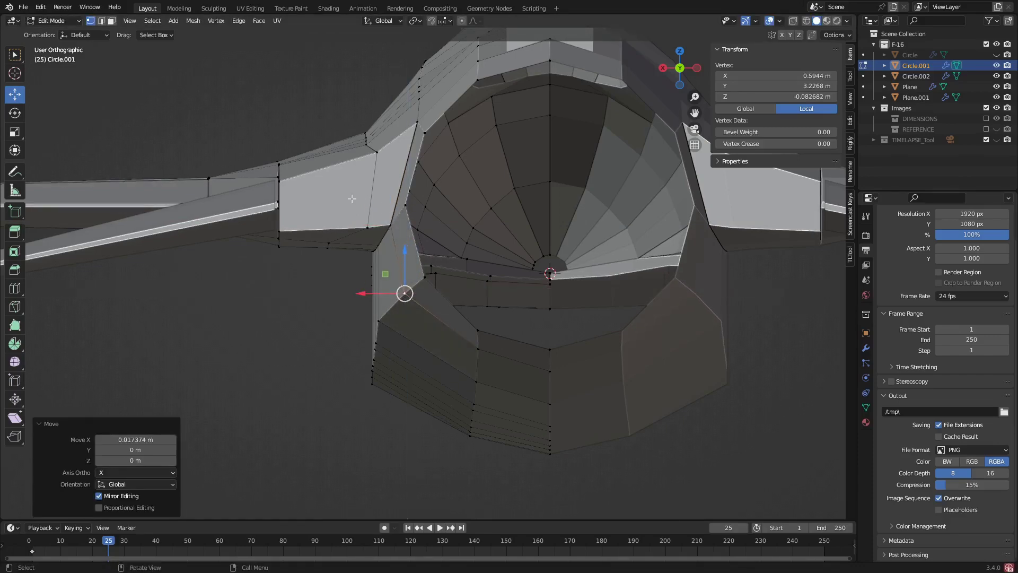
Step: Duplicate the side fairing's upper and lower rear edges and move the copy about 0.006 m rearward along Y
{"action": "middle_click_drag", "start_coordinate": [316, 178], "coordinate": [361, 199]}
{"action": "scroll", "coordinate": [352, 211], "scroll_direction": "up", "scroll_amount": 1}
{"action": "left_click", "coordinate": [694, 145]}
{"action": "scroll", "coordinate": [328, 196], "scroll_direction": "up", "scroll_amount": 1}
{"action": "key", "text": "alt+a"}
{"action": "key", "text": "2"}
{"action": "left_click", "coordinate": [325, 158]}
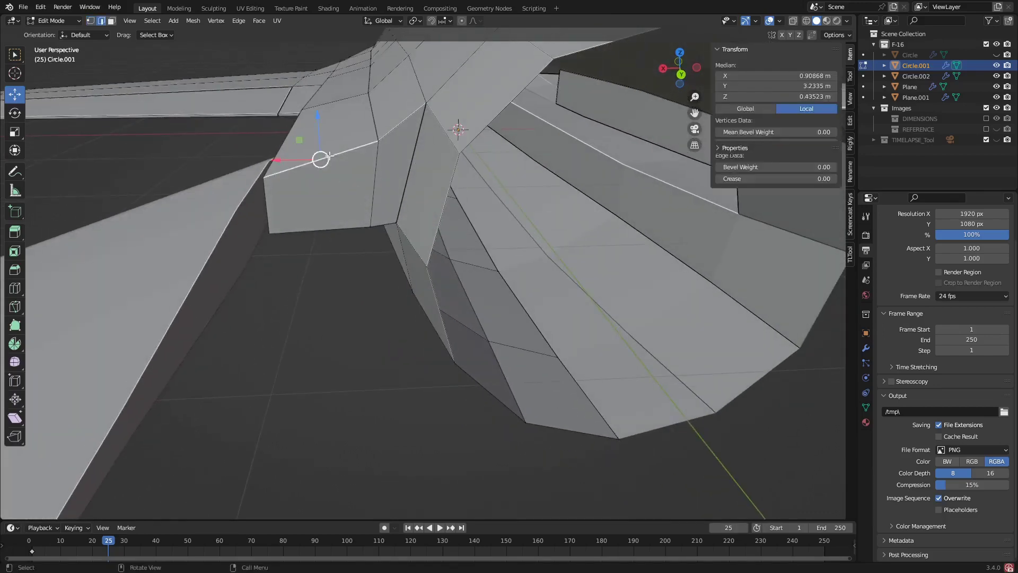
{"action": "left_click", "coordinate": [326, 227], "text": "shift"}
{"action": "middle_click_drag", "start_coordinate": [326, 227], "coordinate": [403, 242]}
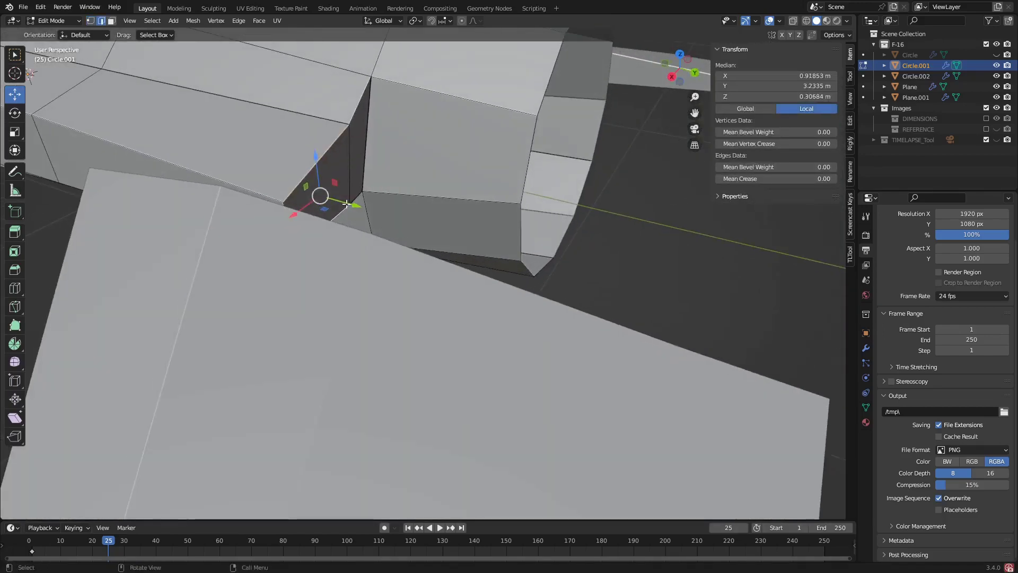
{"action": "key", "text": "shift+d"}
{"action": "key", "text": "Escape"}
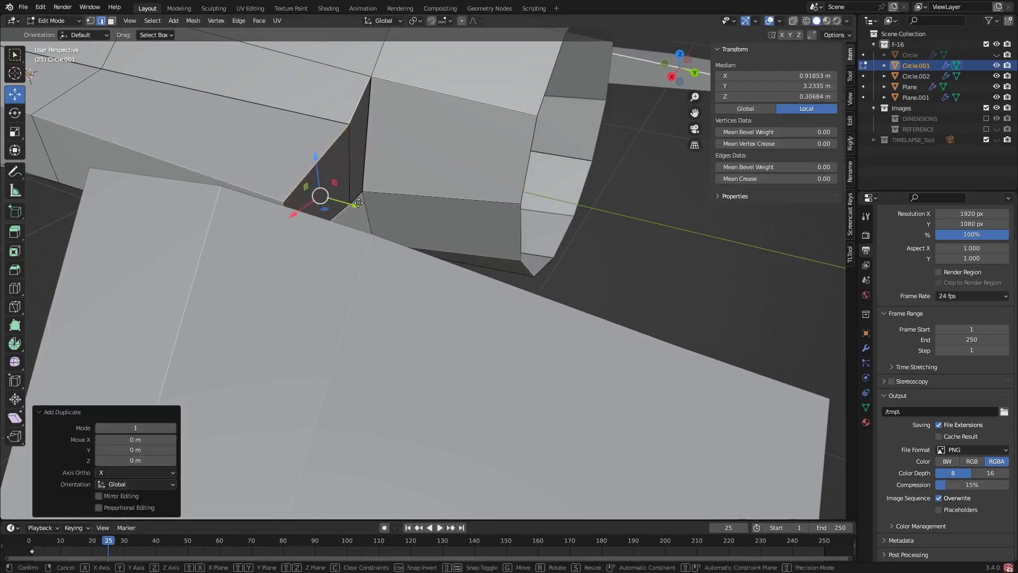
{"action": "key", "text": "y"}
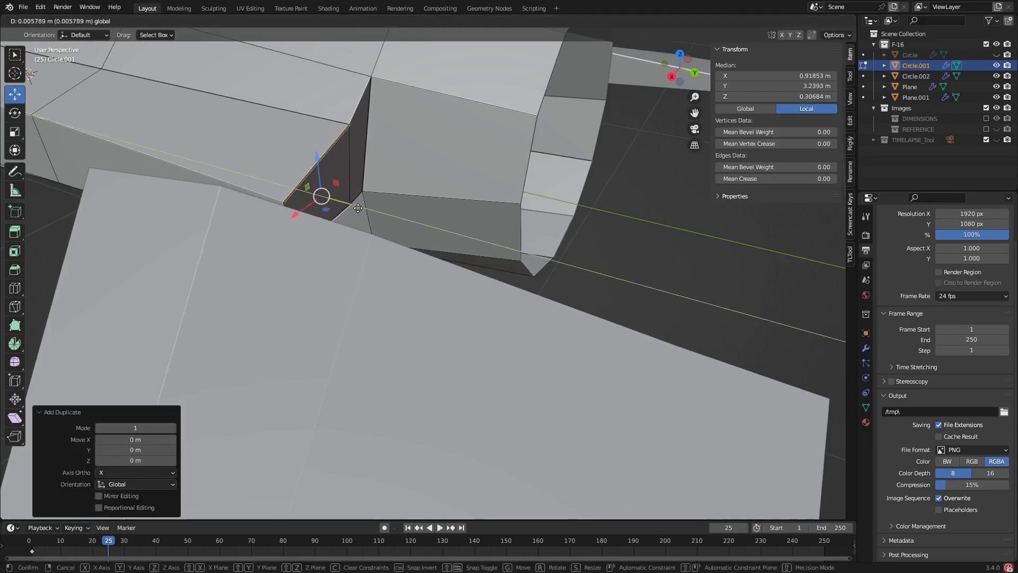
{"action": "left_click", "coordinate": [359, 208]}
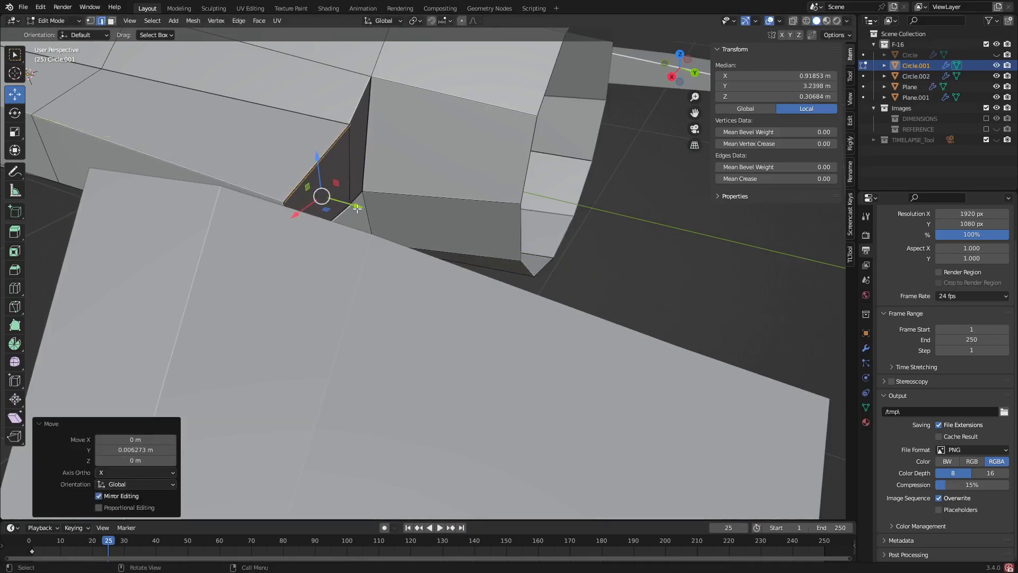
Step: Extrude the duplicated edges about 1.235 m rearward along Y to match the outline in the DIMENSIONS reference images, hiding the images when done
{"action": "left_click", "coordinate": [681, 55]}
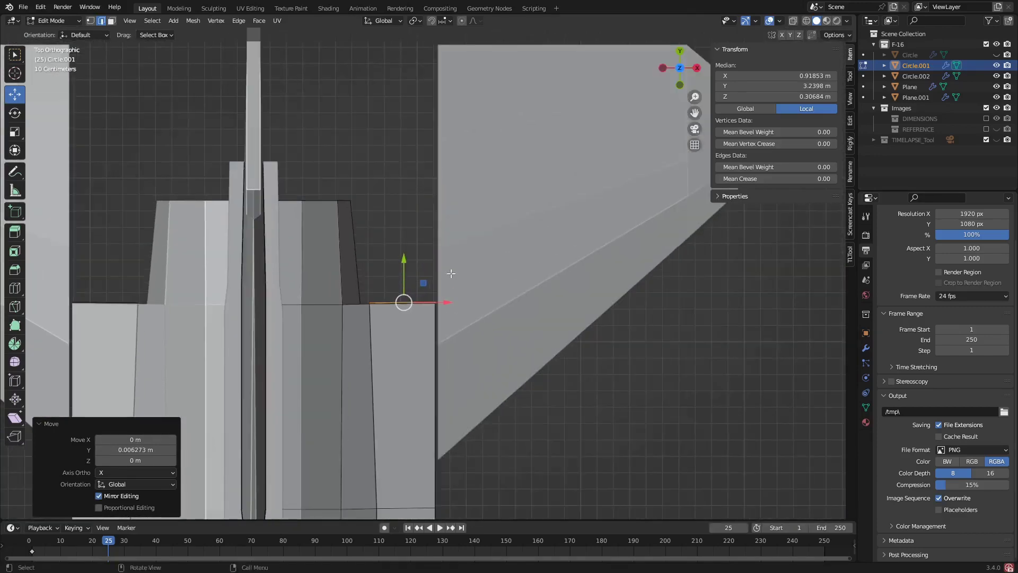
{"action": "left_click", "coordinate": [985, 119]}
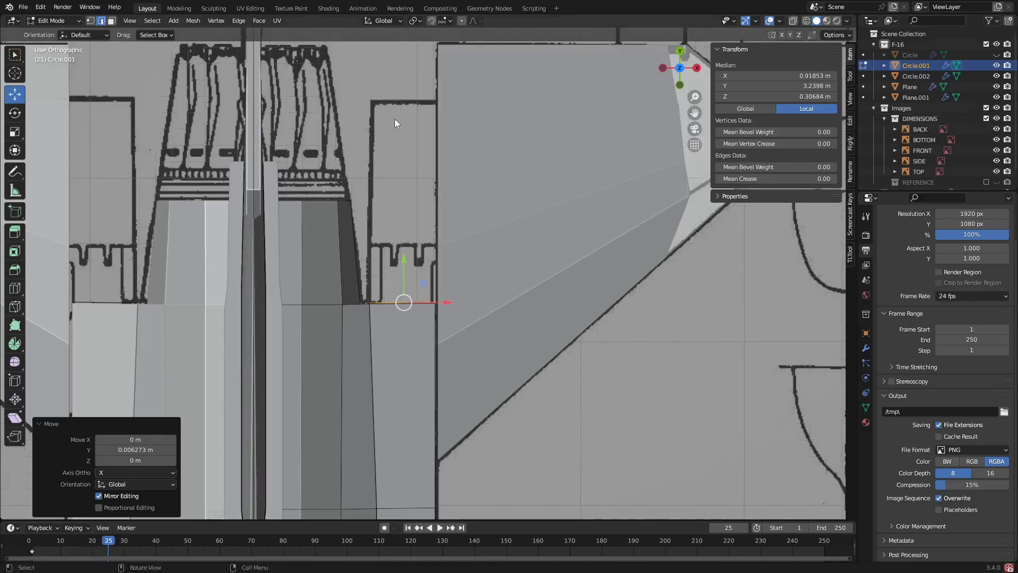
{"action": "key", "text": "e"}
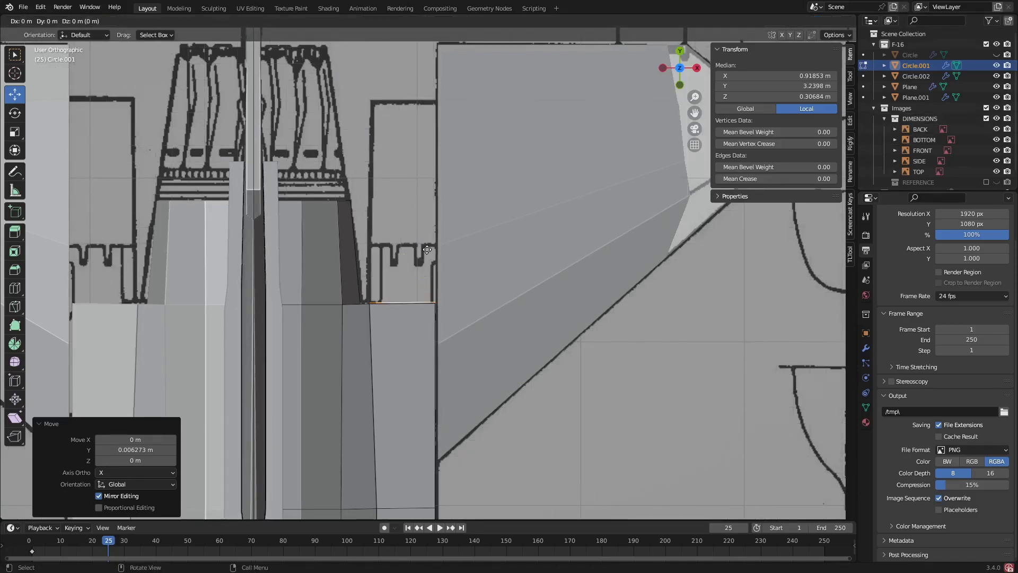
{"action": "right_click", "coordinate": [448, 159]}
{"action": "left_click_drag", "start_coordinate": [404, 257], "coordinate": [405, 140]}
{"action": "mouse_move", "coordinate": [412, 52]}
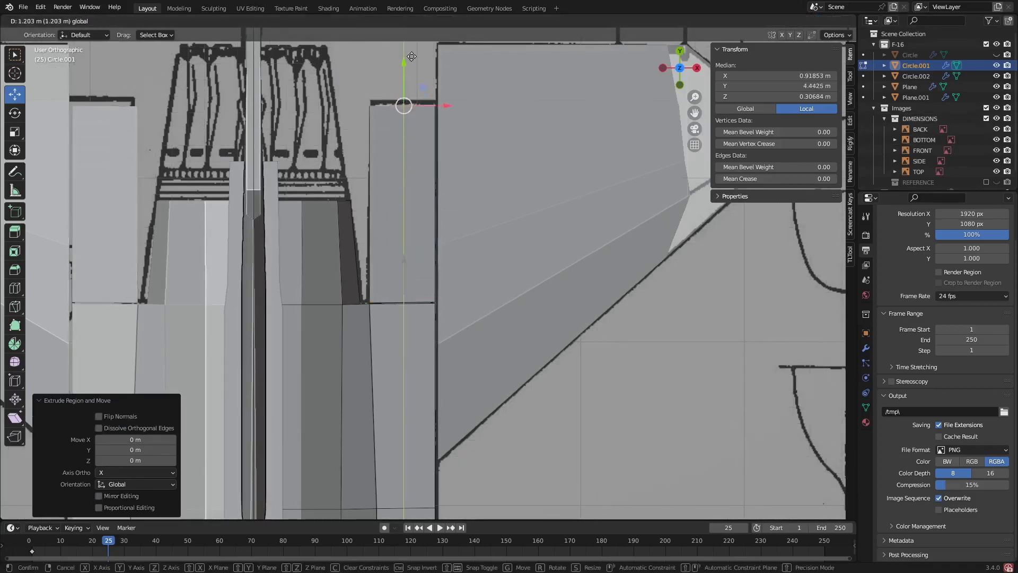
{"action": "left_click", "coordinate": [411, 52]}
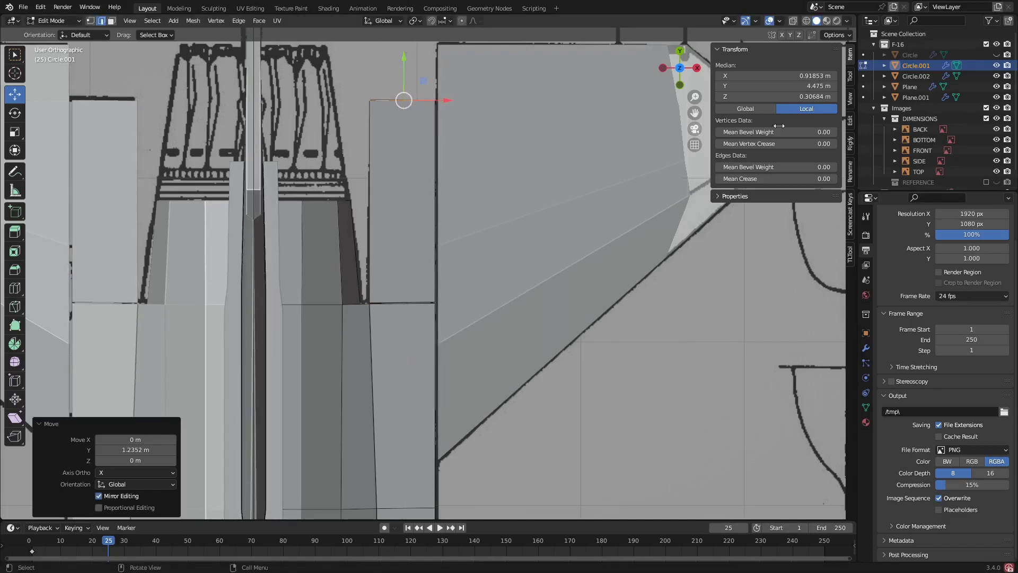
{"action": "left_click", "coordinate": [986, 118]}
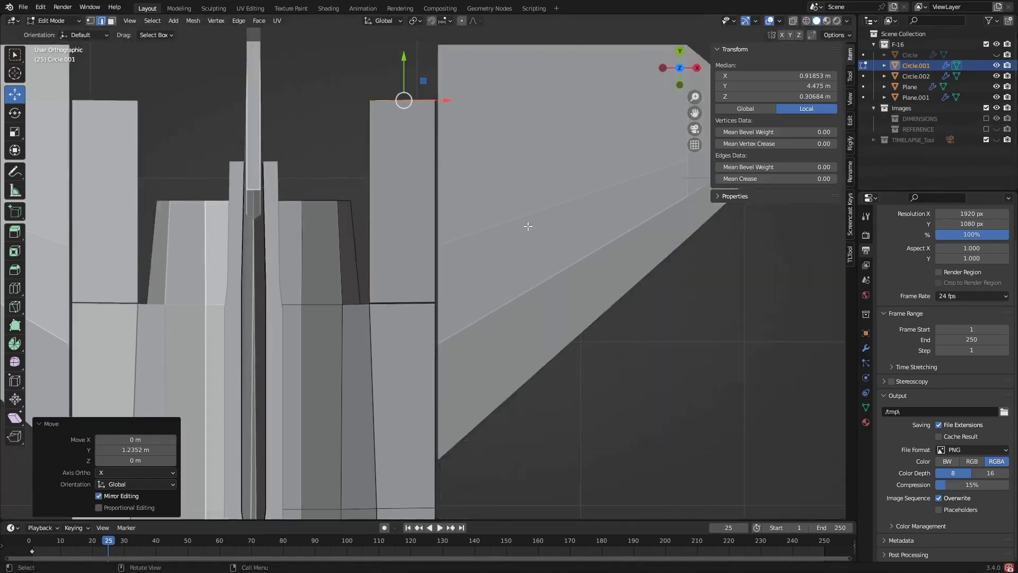
Step: Taper the extruded panels by lowering the upper panel's rear edge about 0.08 m and raising the lower panel's rear edge about 0.089 m
{"action": "middle_click_drag", "start_coordinate": [528, 225], "coordinate": [269, 85]}
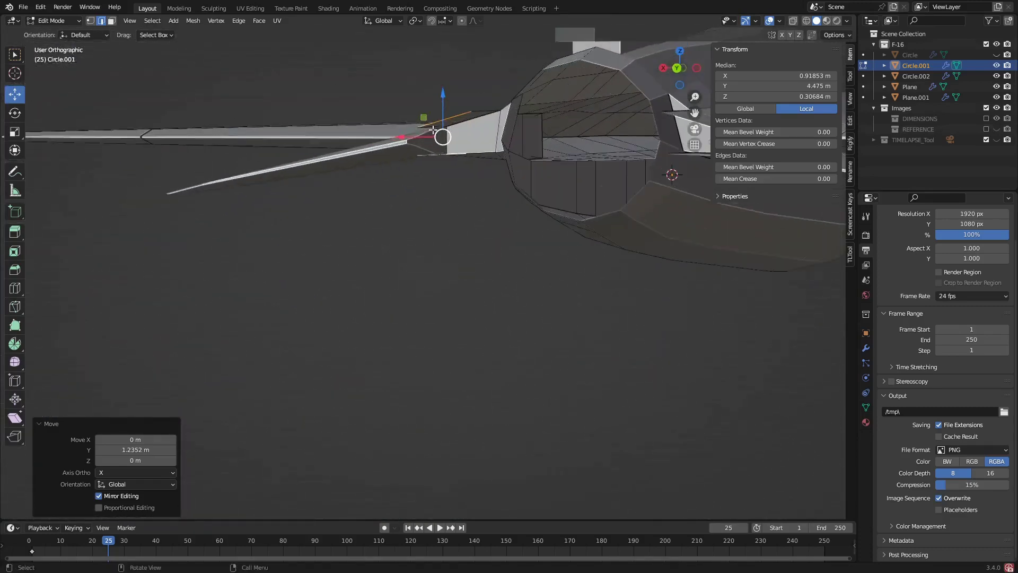
{"action": "scroll", "coordinate": [440, 130], "scroll_direction": "up", "scroll_amount": 1}
{"action": "scroll", "coordinate": [485, 133], "scroll_direction": "up", "scroll_amount": 1}
{"action": "middle_click_drag", "start_coordinate": [472, 137], "coordinate": [451, 135]}
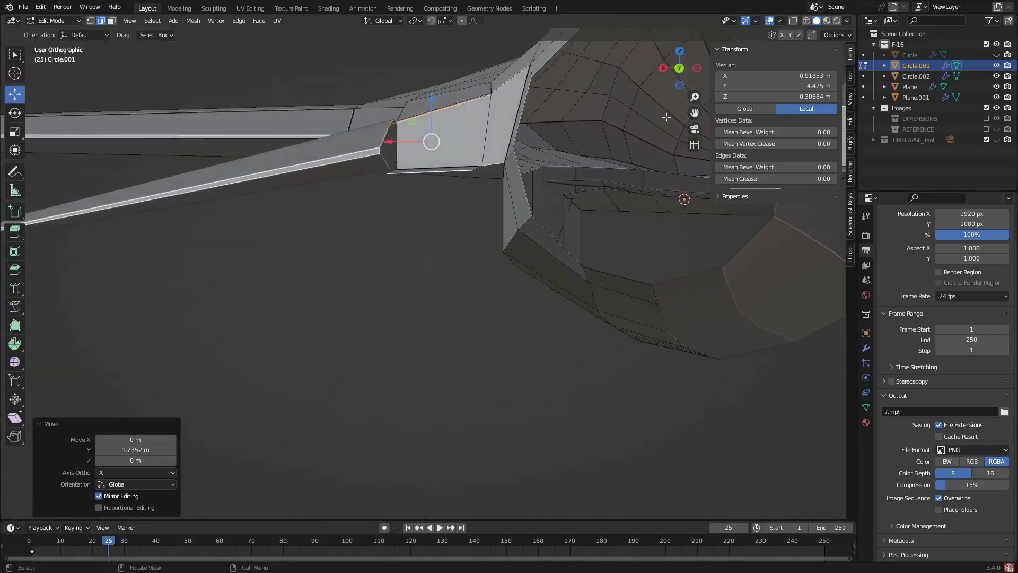
{"action": "left_click", "coordinate": [695, 144]}
{"action": "middle_click_drag", "start_coordinate": [408, 83], "coordinate": [447, 176]}
{"action": "left_click", "coordinate": [430, 167]}
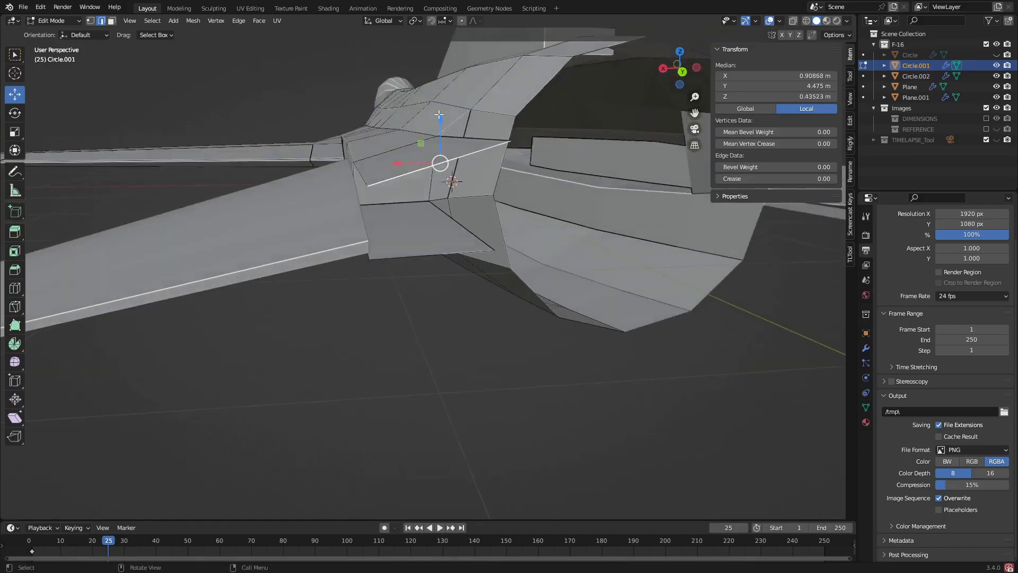
{"action": "left_click_drag", "start_coordinate": [439, 114], "coordinate": [429, 159]}
{"action": "mouse_move", "coordinate": [429, 158]}
{"action": "middle_mouse_down"}
{"action": "mouse_move", "coordinate": [395, 159]}
{"action": "mouse_move", "coordinate": [425, 157]}
{"action": "middle_mouse_up"}
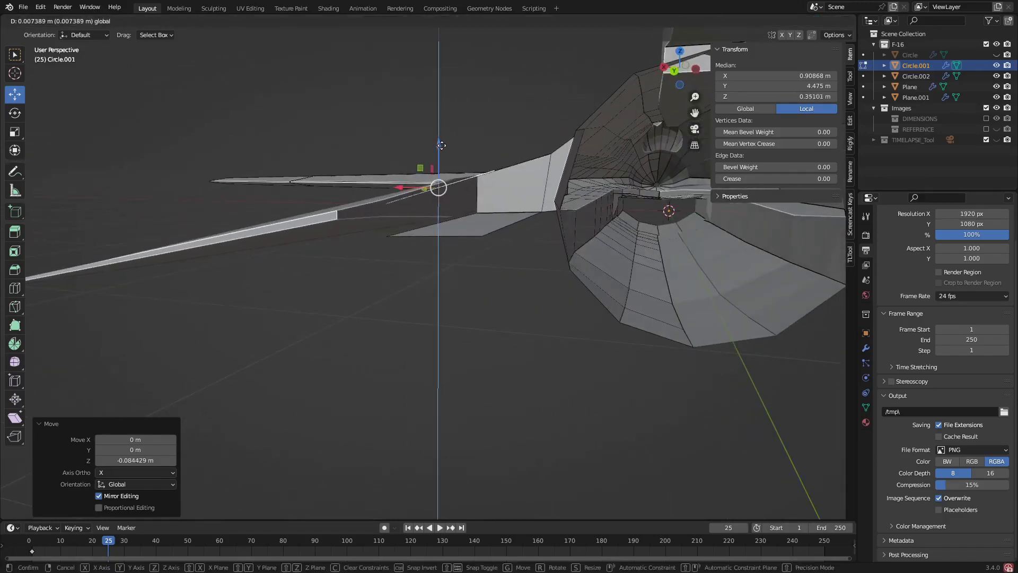
{"action": "left_click_drag", "start_coordinate": [440, 147], "coordinate": [444, 234]}
{"action": "left_click_drag", "start_coordinate": [433, 193], "coordinate": [432, 169]}
{"action": "middle_click_drag", "start_coordinate": [432, 170], "coordinate": [495, 176]}
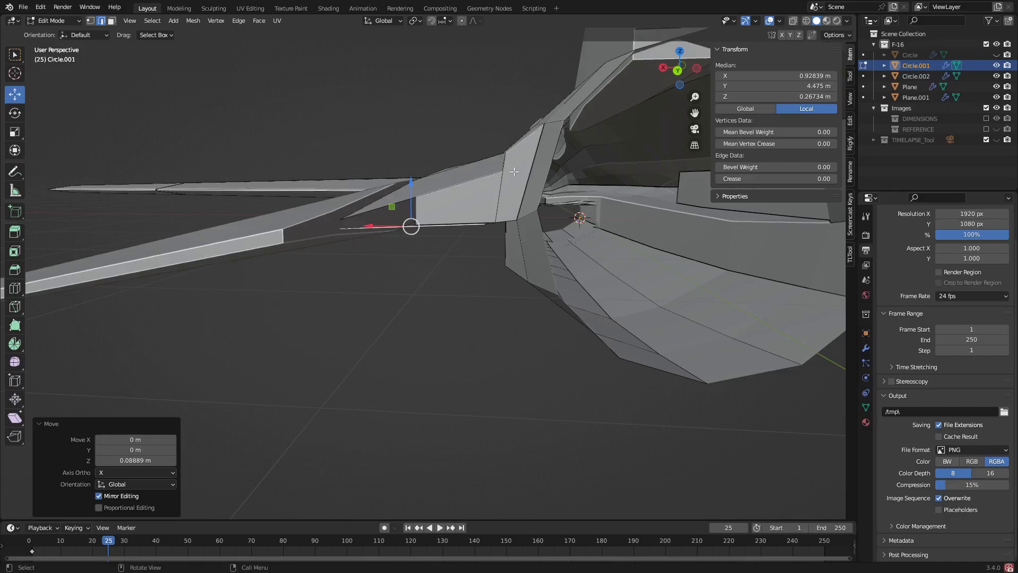
Step: Move the lower panel's inner side vertices and the coincident fairing corner vertex about 0.044 m inward along X
{"action": "left_click", "coordinate": [677, 70]}
{"action": "scroll", "coordinate": [495, 267], "scroll_direction": "up", "scroll_amount": 2}
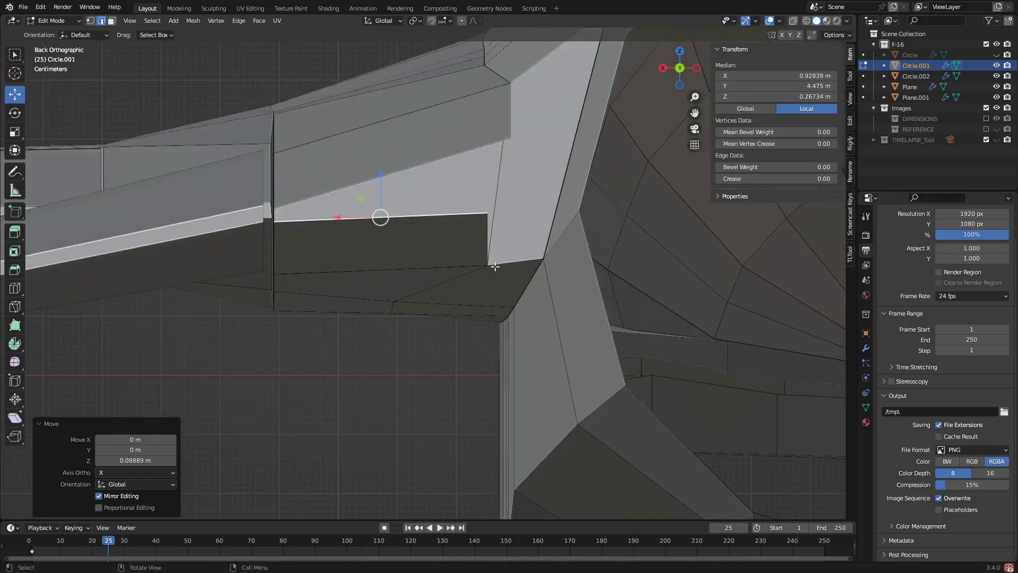
{"action": "left_click", "coordinate": [484, 219]}
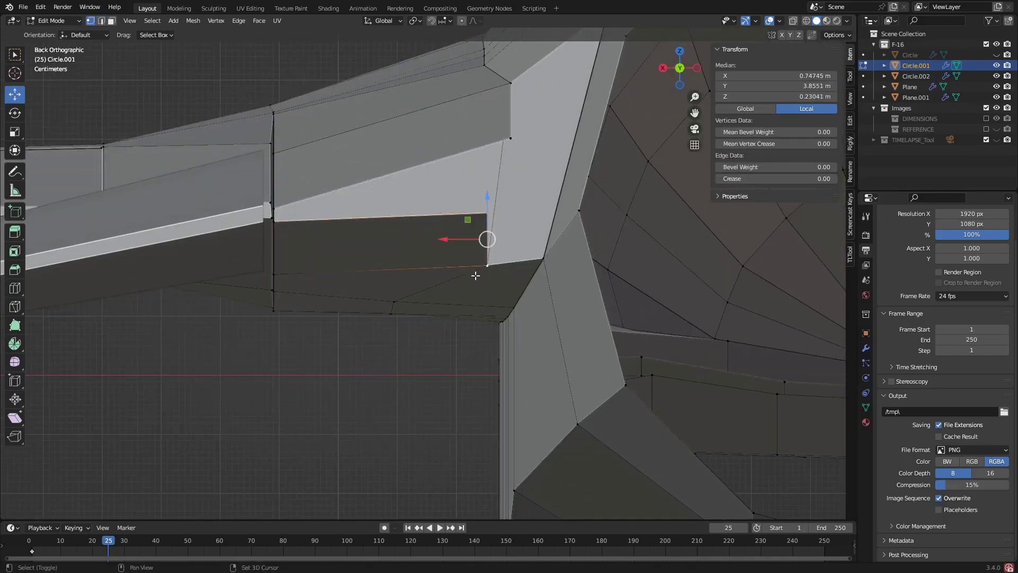
{"action": "left_click_drag", "start_coordinate": [445, 243], "coordinate": [449, 242]}
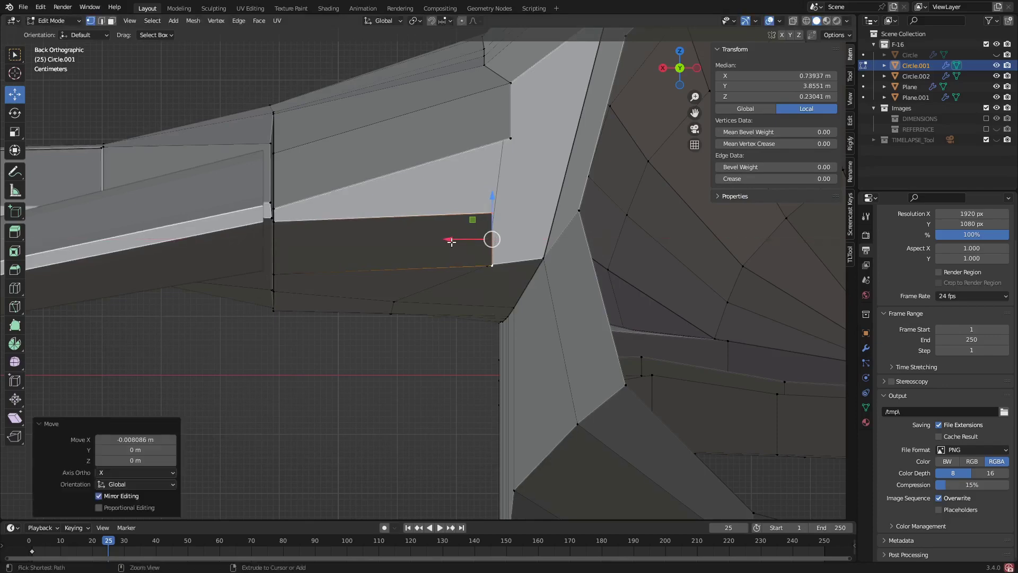
{"action": "key", "text": "ctrl+z"}
{"action": "key", "text": "KP_Decimal"}
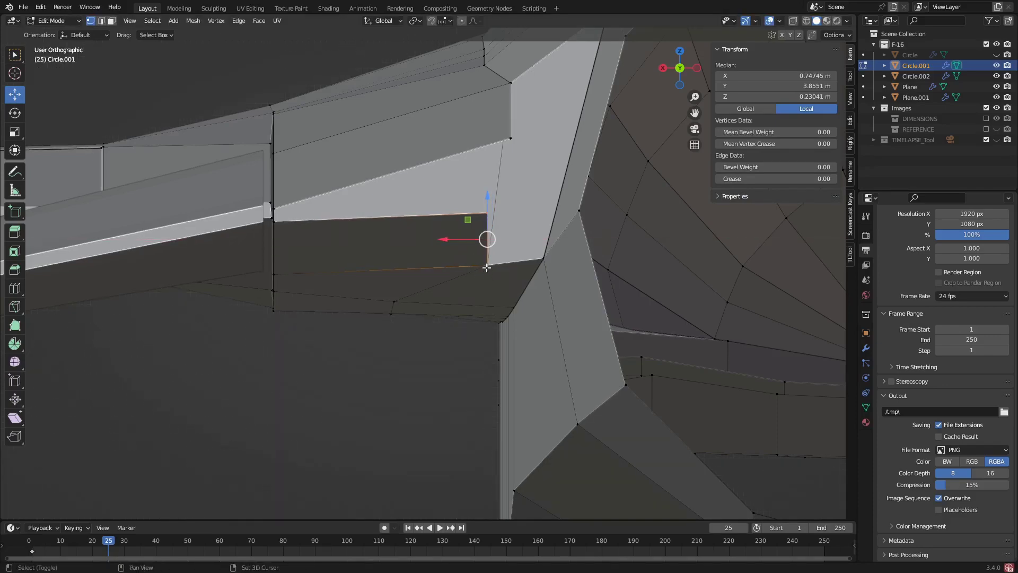
{"action": "left_click", "coordinate": [487, 268]}
{"action": "middle_click_drag", "start_coordinate": [491, 272], "coordinate": [492, 255]}
{"action": "left_click", "coordinate": [490, 460], "text": "shift"}
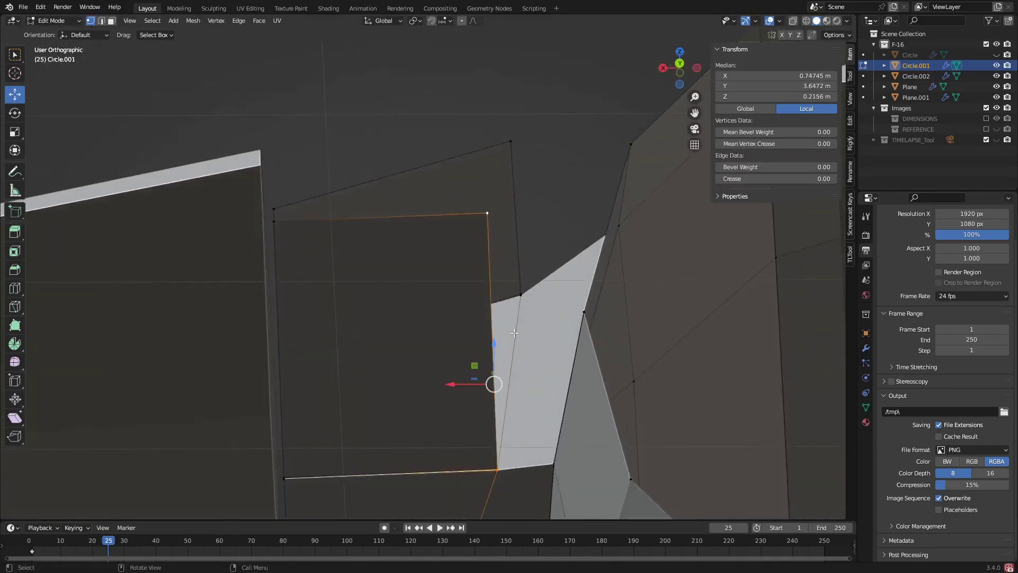
{"action": "middle_click_drag", "start_coordinate": [489, 459], "coordinate": [512, 311]}
{"action": "left_click", "coordinate": [680, 68]}
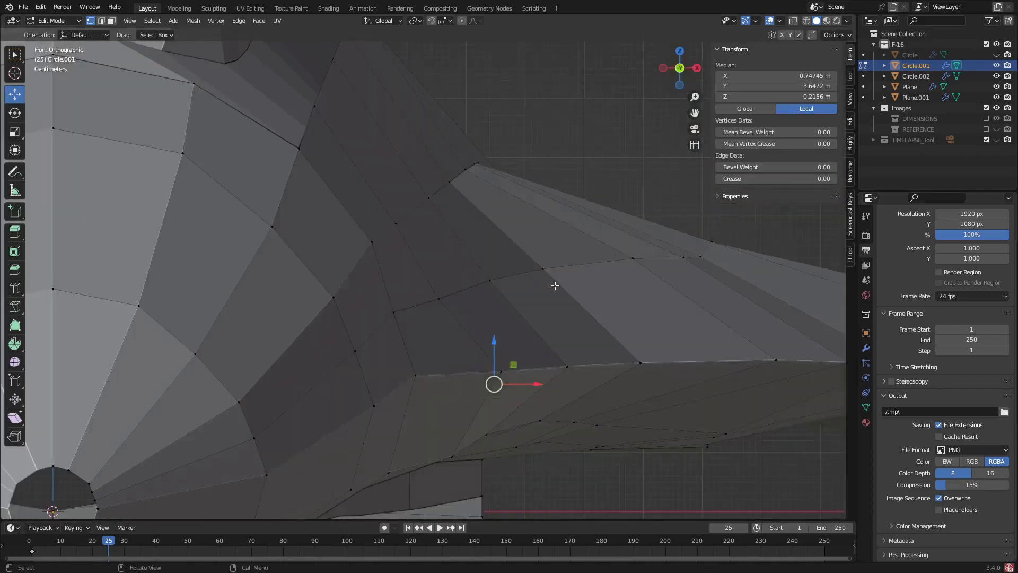
{"action": "left_click", "coordinate": [679, 68]}
{"action": "scroll", "coordinate": [490, 345], "scroll_direction": "down", "scroll_amount": 1}
{"action": "scroll", "coordinate": [505, 363], "scroll_direction": "up", "scroll_amount": 3}
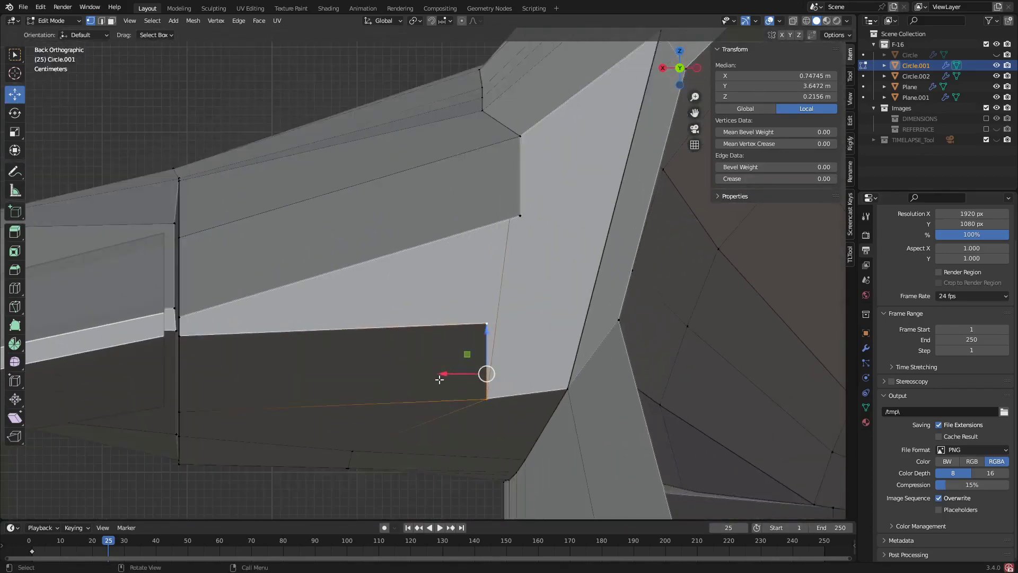
{"action": "left_click_drag", "start_coordinate": [450, 377], "coordinate": [487, 378]}
Step: Lower the upper panel's inner rear vertex about 0.05 m along Z
{"action": "left_click", "coordinate": [519, 215]}
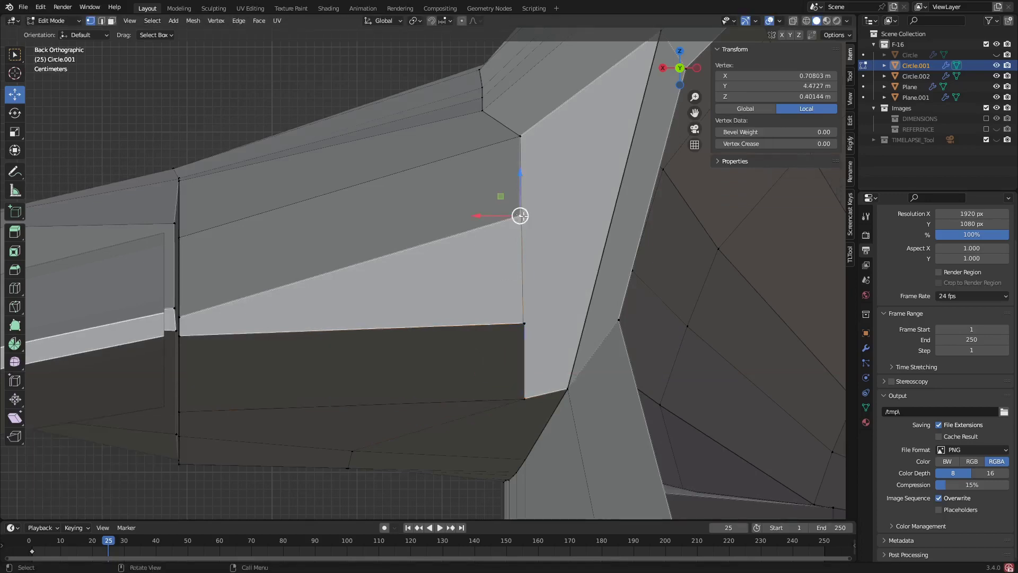
{"action": "middle_click", "coordinate": [522, 185]}
{"action": "left_click_drag", "start_coordinate": [522, 190], "coordinate": [526, 232]}
Step: Raise the lower panel's inner rear vertex about 0.047 m, and its whole rear edge by a further 0.016 m
{"action": "left_click", "coordinate": [525, 321]}
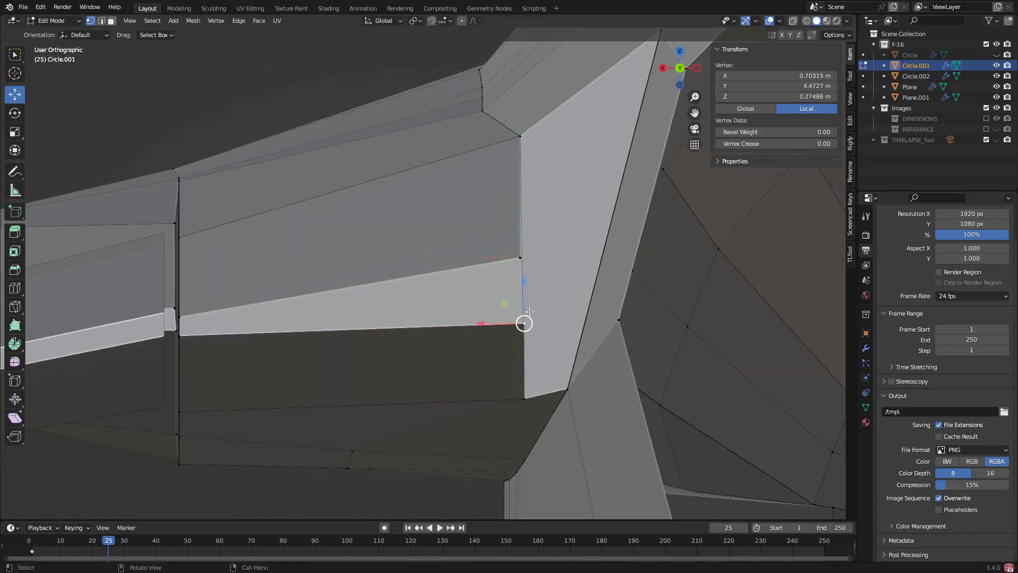
{"action": "left_click_drag", "start_coordinate": [525, 281], "coordinate": [523, 241]}
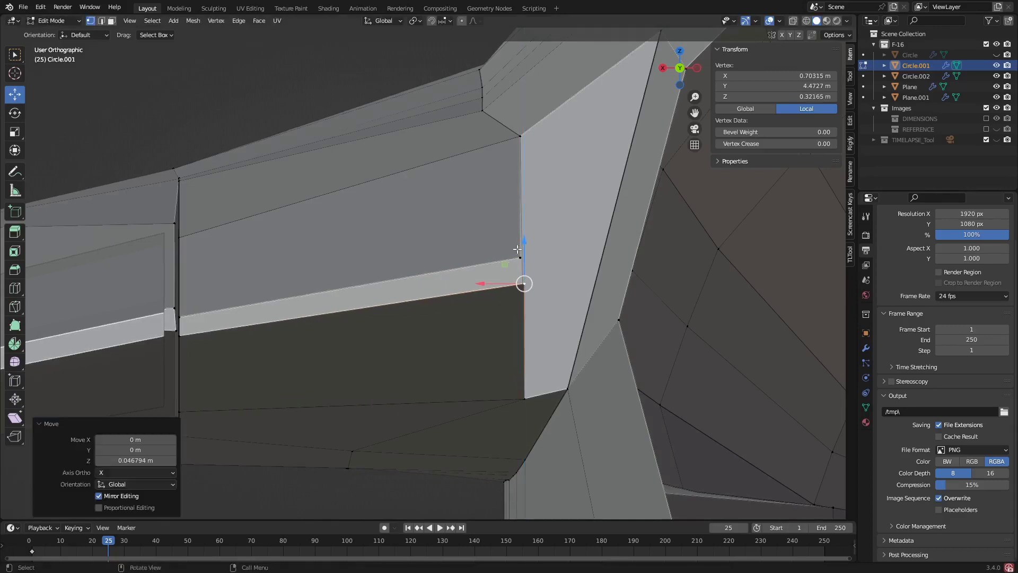
{"action": "left_click", "coordinate": [190, 337], "text": "shift"}
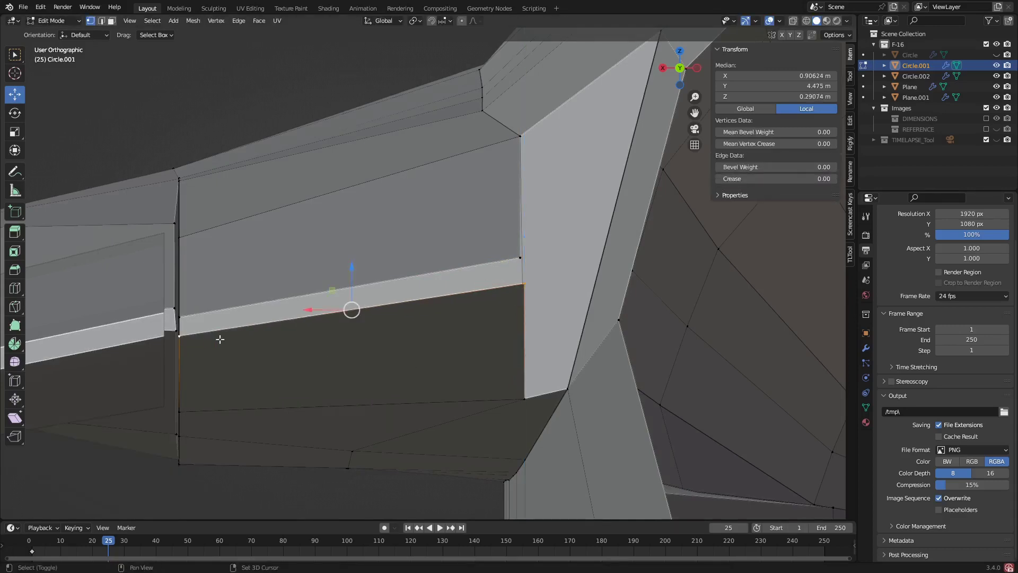
{"action": "left_click_drag", "start_coordinate": [353, 277], "coordinate": [350, 258]}
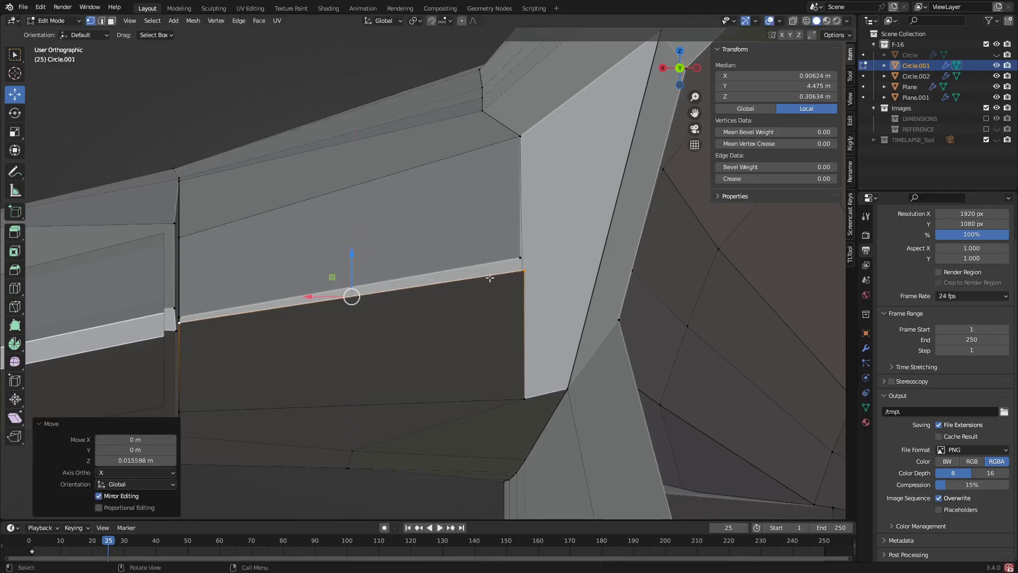
Step: Shift the lower panel's rear edge, its inner front vertex and the coincident fairing corner slightly outward along X
{"action": "left_click", "coordinate": [525, 399], "text": "shift"}
{"action": "left_click", "coordinate": [525, 400], "text": "shift"}
{"action": "left_click", "coordinate": [530, 401], "text": "shift"}
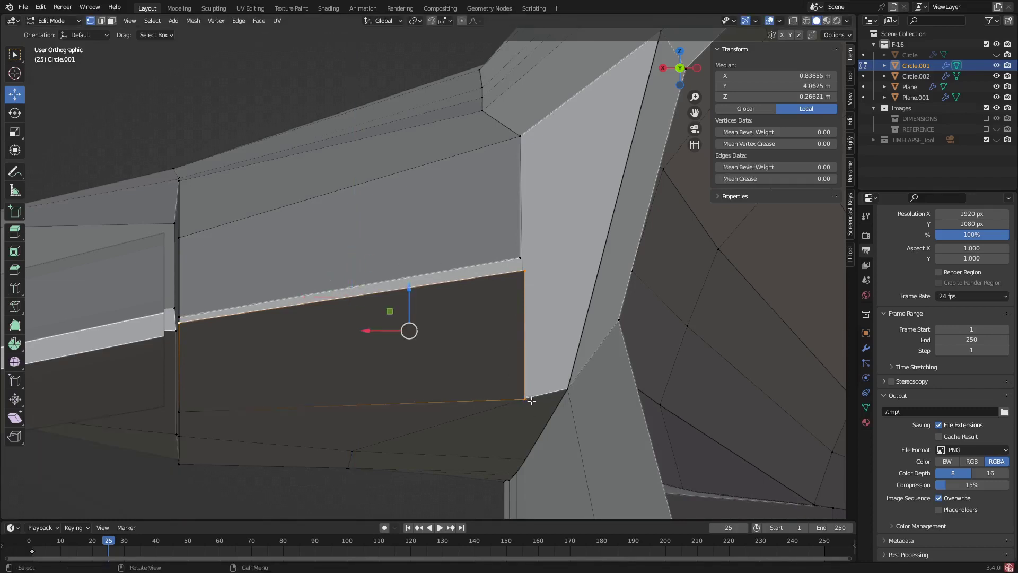
{"action": "key", "text": "alt+z"}
{"action": "left_click", "coordinate": [525, 393], "text": "shift"}
{"action": "key", "text": "alt+z"}
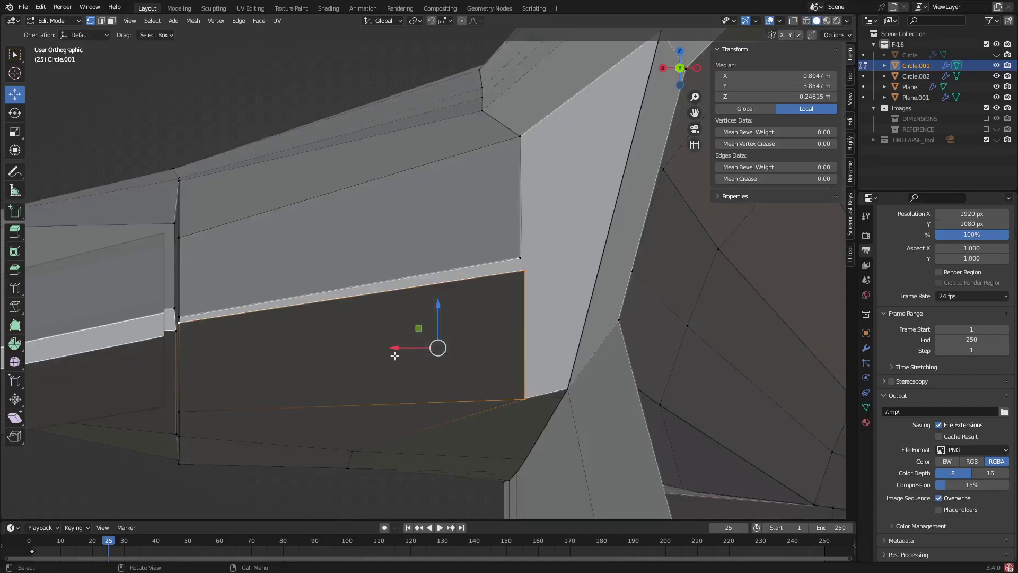
{"action": "left_click_drag", "start_coordinate": [394, 348], "coordinate": [388, 348]}
Step: Leave mesh editing and examine the new tail panels and the whole jet in perspective from the rear and side
{"action": "scroll", "coordinate": [388, 347], "scroll_direction": "down", "scroll_amount": 5}
{"action": "middle_click_drag", "start_coordinate": [388, 348], "coordinate": [434, 372]}
{"action": "key", "text": "Tab"}
{"action": "scroll", "coordinate": [452, 369], "scroll_direction": "down", "scroll_amount": 3}
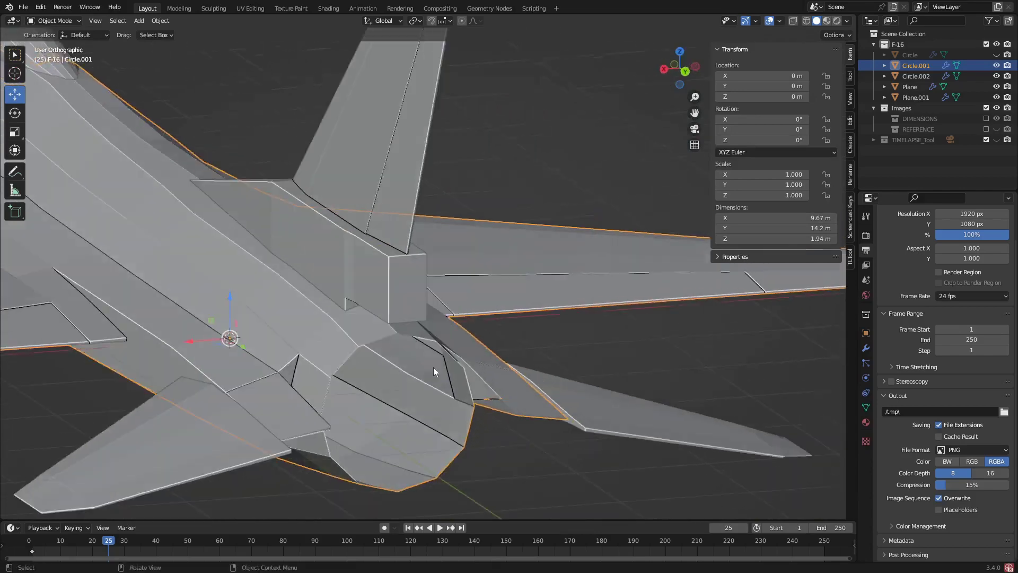
{"action": "left_click", "coordinate": [691, 143]}
{"action": "middle_click_drag", "start_coordinate": [315, 391], "coordinate": [366, 308], "text": "shift"}
{"action": "middle_click_drag", "start_coordinate": [338, 342], "coordinate": [554, 297]}
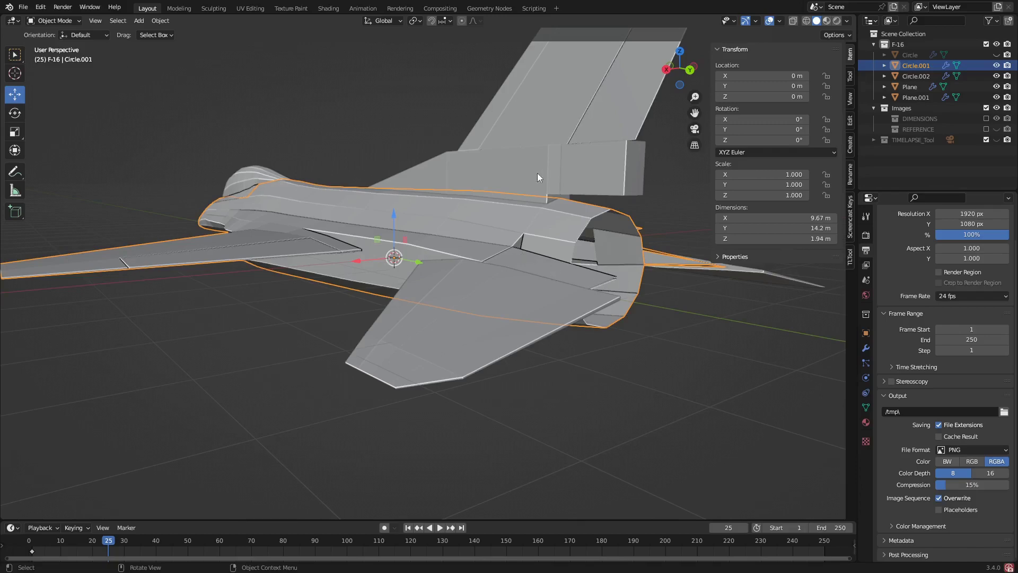
{"action": "middle_click_drag", "start_coordinate": [578, 298], "coordinate": [548, 169]}
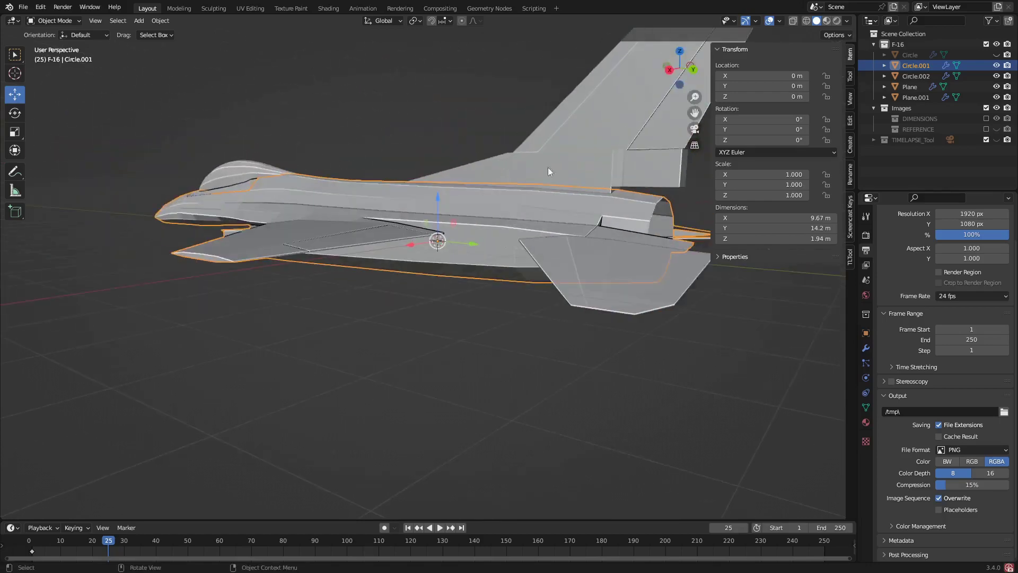
Step: Switch mesh editing from the fuselage to the vertical tail object and bring its base into view from behind
{"action": "scroll", "coordinate": [569, 245], "scroll_direction": "up", "scroll_amount": 3}
{"action": "scroll", "coordinate": [571, 229], "scroll_direction": "down", "scroll_amount": 5}
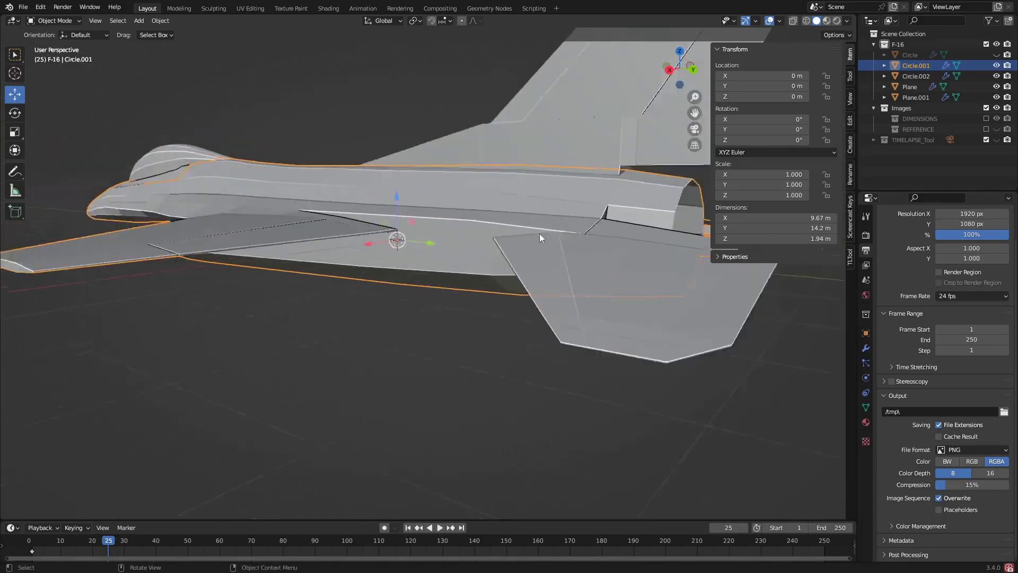
{"action": "middle_click_drag", "start_coordinate": [539, 233], "coordinate": [514, 276]}
{"action": "scroll", "coordinate": [348, 247], "scroll_direction": "up", "scroll_amount": 2}
{"action": "scroll", "coordinate": [420, 261], "scroll_direction": "up", "scroll_amount": 1}
{"action": "key", "text": "Tab"}
{"action": "key", "text": "Tab"}
{"action": "left_click", "coordinate": [508, 233]}
{"action": "key", "text": "Tab"}
{"action": "scroll", "coordinate": [510, 259], "scroll_direction": "up", "scroll_amount": 3}
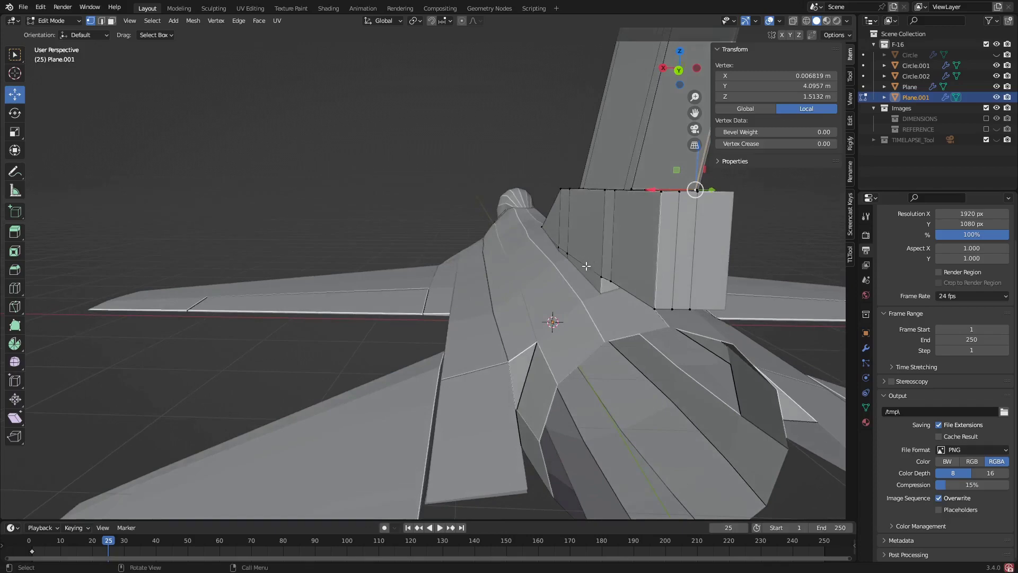
{"action": "key", "text": "shift+z"}
{"action": "mouse_move", "coordinate": [583, 271]}
{"action": "middle_mouse_down"}
{"action": "mouse_move", "coordinate": [568, 272]}
{"action": "mouse_move", "coordinate": [567, 250]}
{"action": "mouse_move", "coordinate": [566, 260]}
{"action": "mouse_move", "coordinate": [623, 259]}
{"action": "mouse_move", "coordinate": [556, 247]}
{"action": "middle_mouse_up"}
{"action": "left_click", "coordinate": [567, 272]}
{"action": "left_click", "coordinate": [553, 258], "text": "shift"}
{"action": "left_click", "coordinate": [553, 238], "text": "shift"}
{"action": "scroll", "coordinate": [567, 250], "scroll_direction": "down", "scroll_amount": 1}
{"action": "key", "text": "Tab"}
{"action": "key", "text": "shift+z"}
{"action": "key", "text": "Tab"}
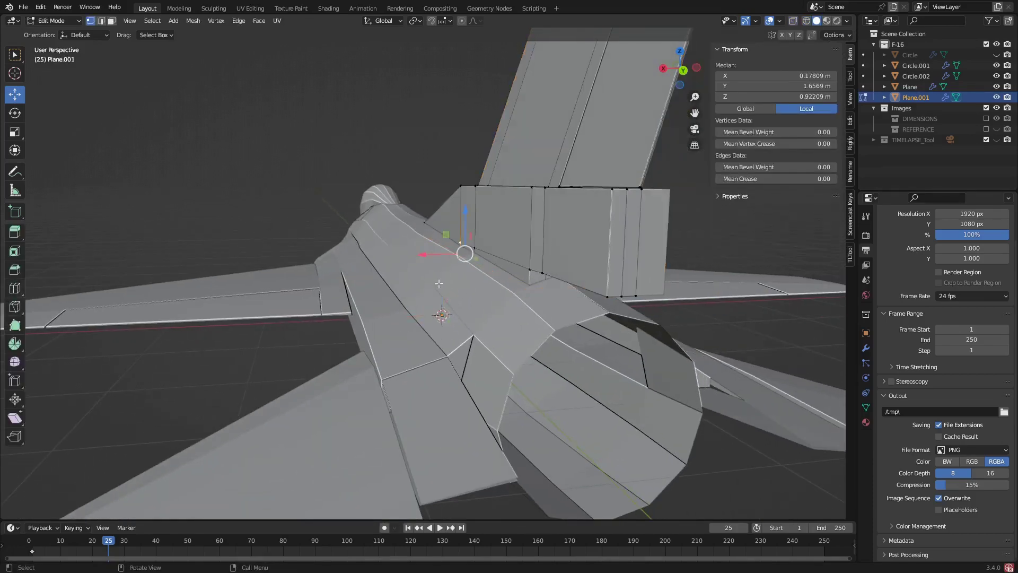
Step: Cut a horizontal edge loop around the vertical tail's base fairing, with an edge slide of about -0.07
{"action": "key", "text": "ctrl+r"}
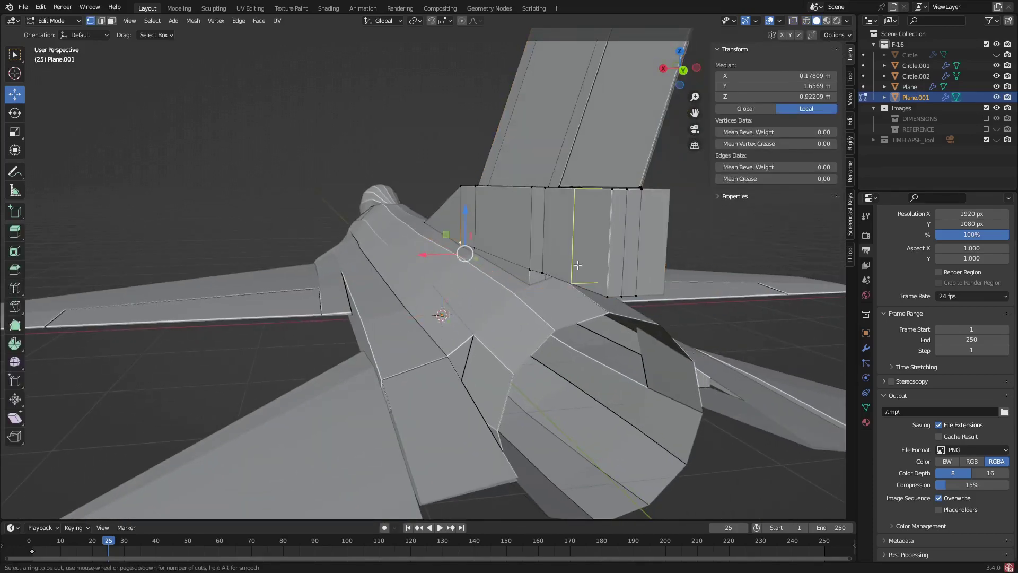
{"action": "left_click", "coordinate": [610, 245]}
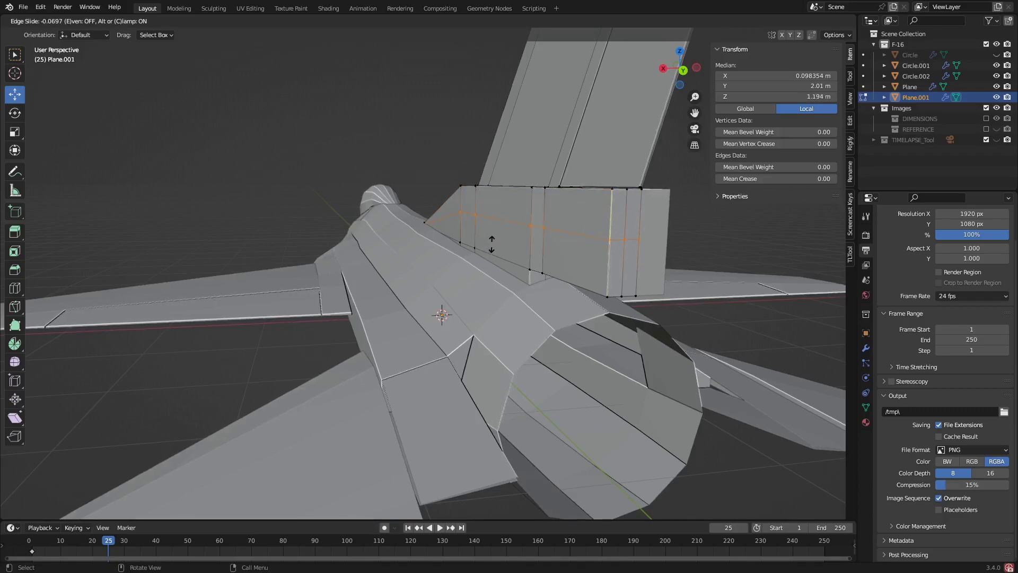
{"action": "left_click", "coordinate": [492, 244]}
Step: Select the lower front vertices of the tail's base fairing and move them about 0.056 m outward along X
{"action": "scroll", "coordinate": [491, 245], "scroll_direction": "up", "scroll_amount": 1}
{"action": "left_click", "coordinate": [455, 242]}
{"action": "left_click", "coordinate": [473, 249], "text": "shift"}
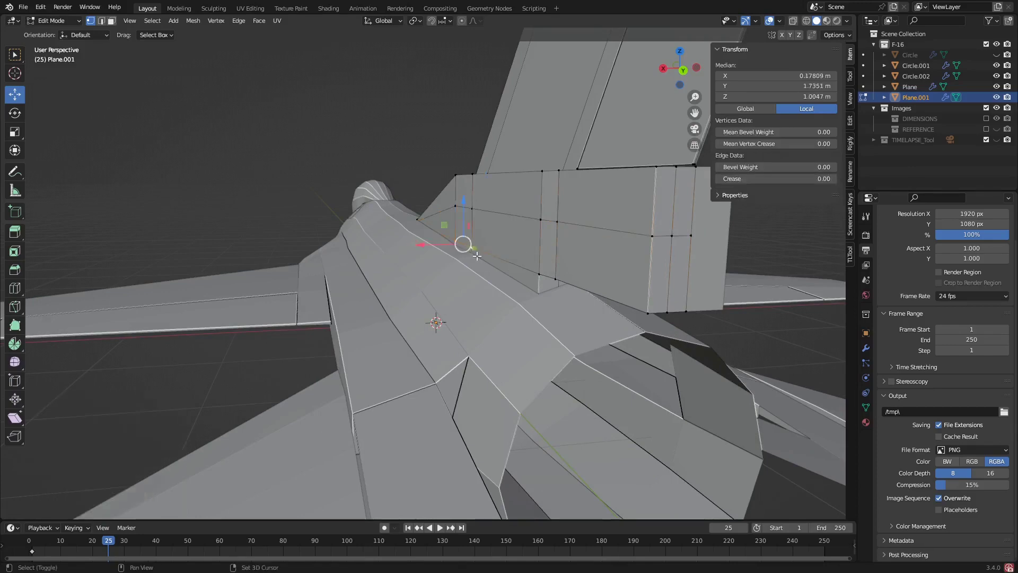
{"action": "key", "text": "shift+z"}
{"action": "left_click", "coordinate": [478, 271], "text": "shift"}
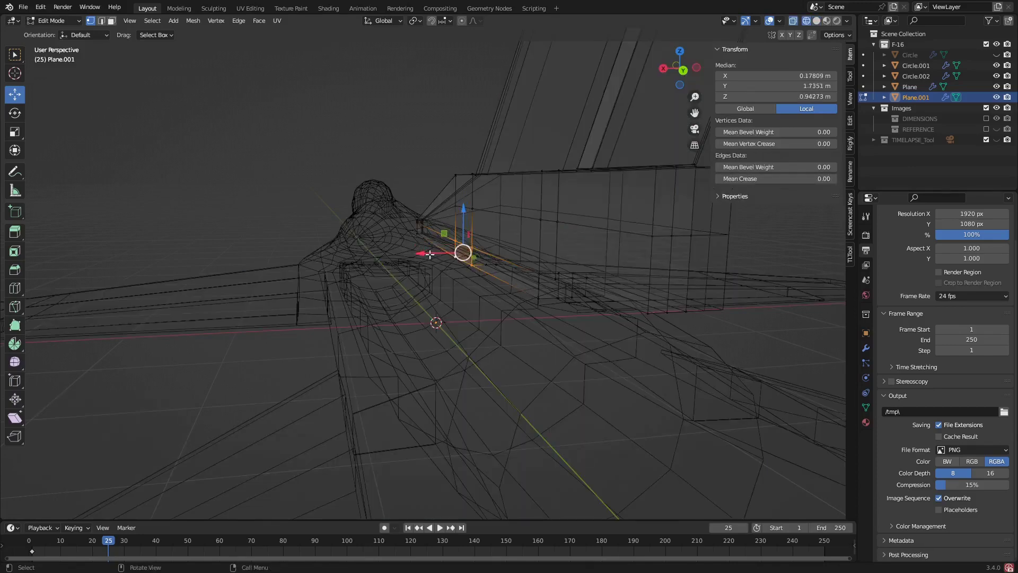
{"action": "left_click_drag", "start_coordinate": [429, 254], "coordinate": [422, 253]}
{"action": "middle_click_drag", "start_coordinate": [421, 253], "coordinate": [556, 176]}
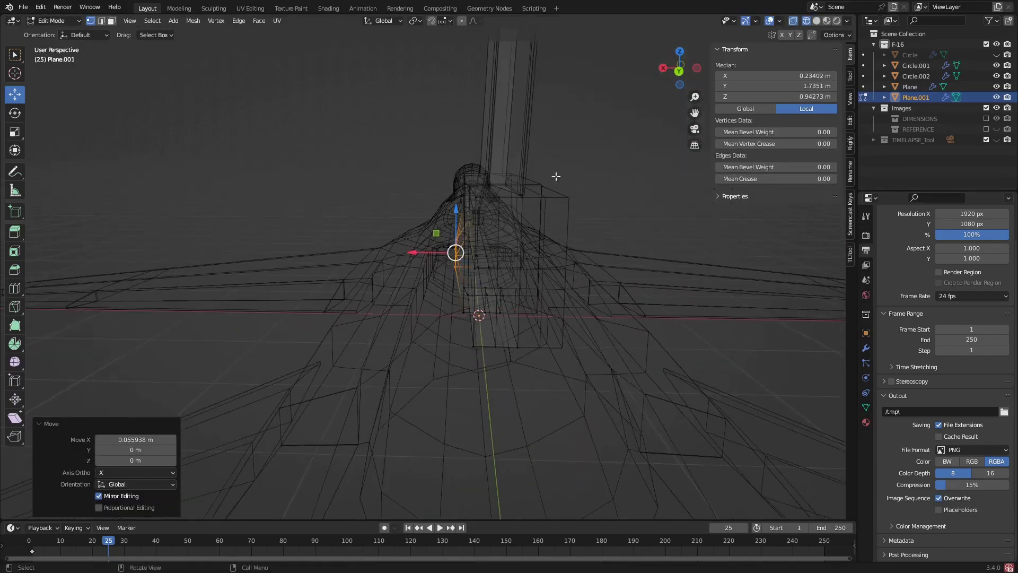
{"action": "key", "text": "alt+a"}
Step: Move the short vertical edge at the step in the base fairing's underside about 0.14 m forward along Y
{"action": "left_click", "coordinate": [680, 70]}
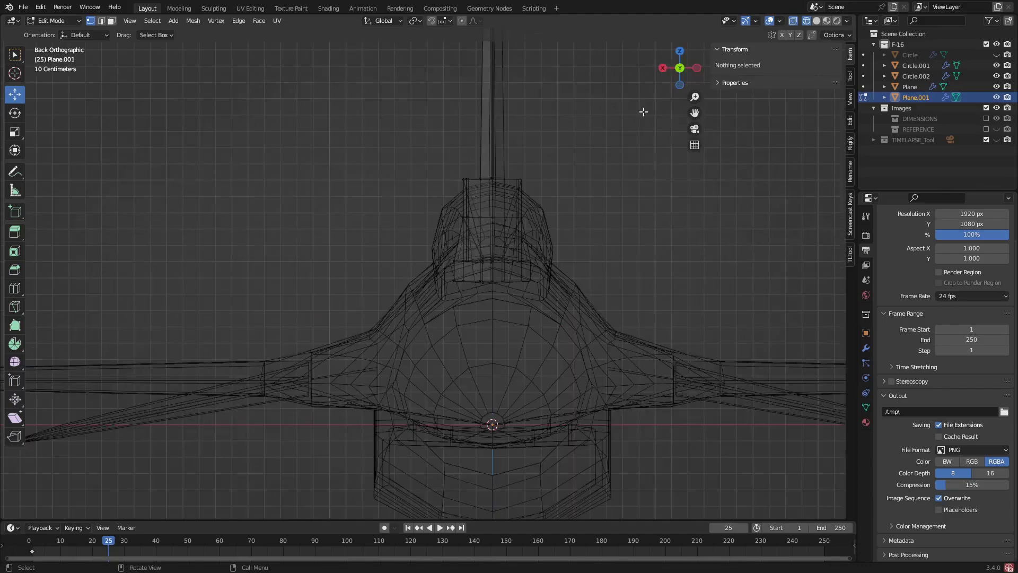
{"action": "key", "text": "shift+z"}
{"action": "scroll", "coordinate": [439, 269], "scroll_direction": "up", "scroll_amount": 4}
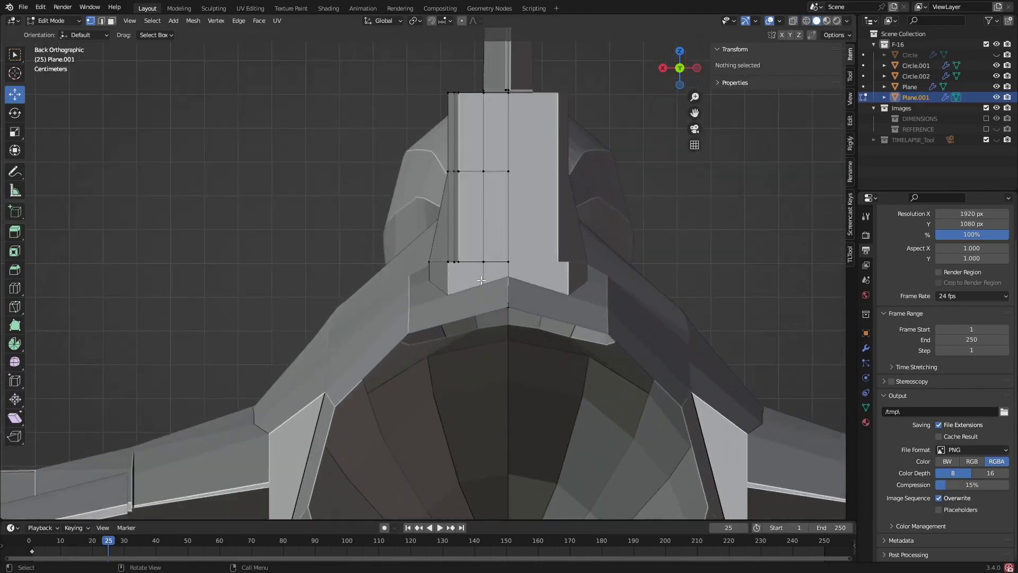
{"action": "middle_click_drag", "start_coordinate": [472, 255], "coordinate": [313, 244]}
{"action": "scroll", "coordinate": [303, 238], "scroll_direction": "up", "scroll_amount": 8}
{"action": "left_click", "coordinate": [308, 250]}
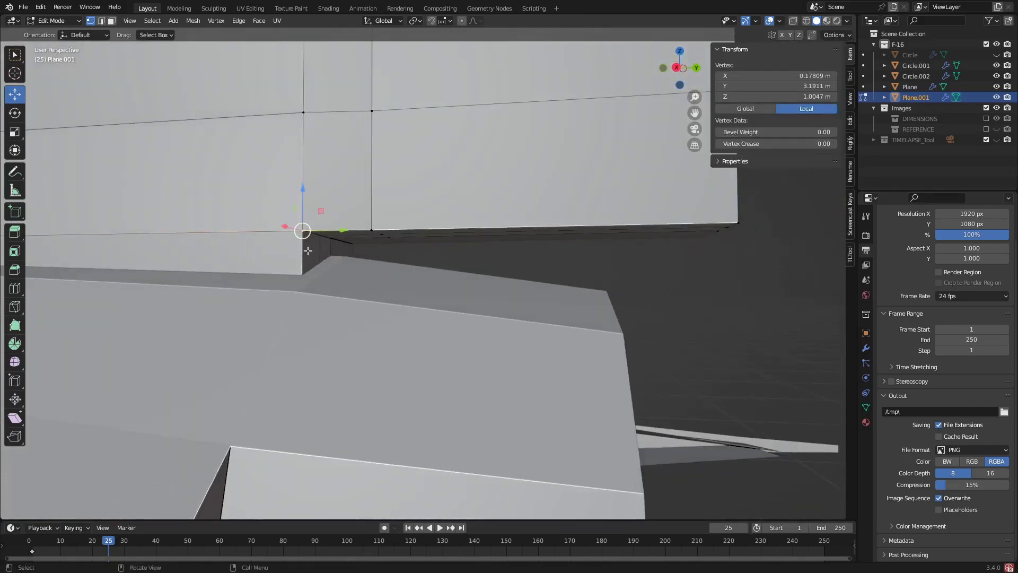
{"action": "key", "text": "shift+z"}
{"action": "left_click", "coordinate": [300, 287], "text": "shift"}
{"action": "key", "text": "shift+z"}
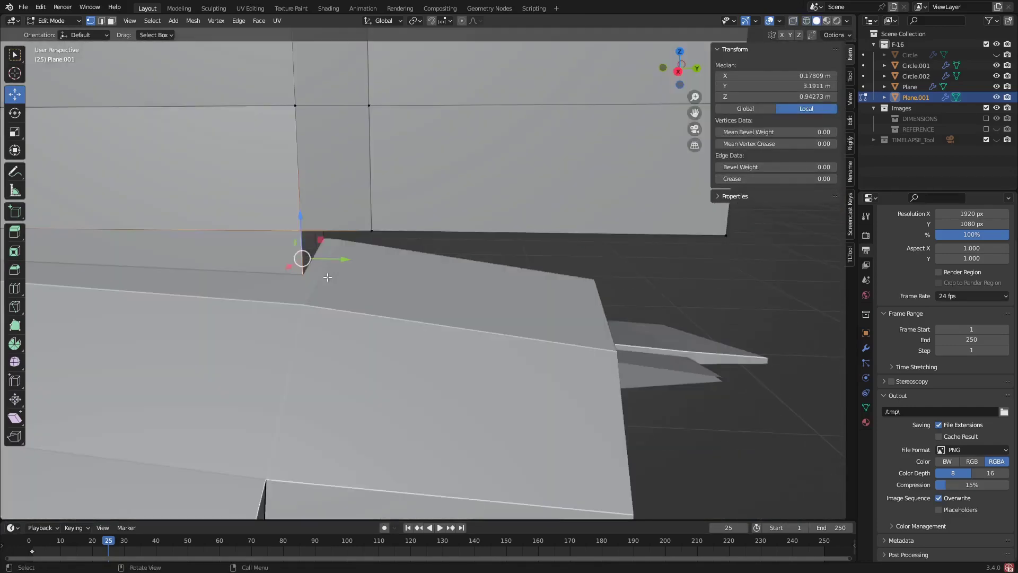
{"action": "left_click_drag", "start_coordinate": [341, 259], "coordinate": [278, 256]}
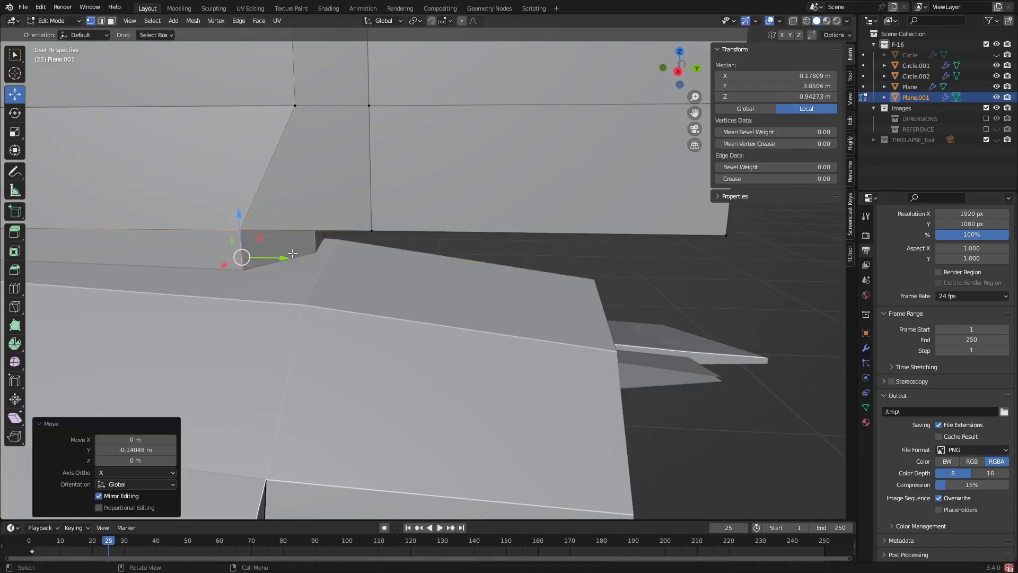
Step: Select the vertices along the base fairing's upper outer edge, from its rear end to its front tip
{"action": "middle_click_drag", "start_coordinate": [279, 256], "coordinate": [314, 182]}
{"action": "scroll", "coordinate": [305, 180], "scroll_direction": "down", "scroll_amount": 2}
{"action": "scroll", "coordinate": [314, 182], "scroll_direction": "up", "scroll_amount": 1}
{"action": "scroll", "coordinate": [323, 212], "scroll_direction": "down", "scroll_amount": 6}
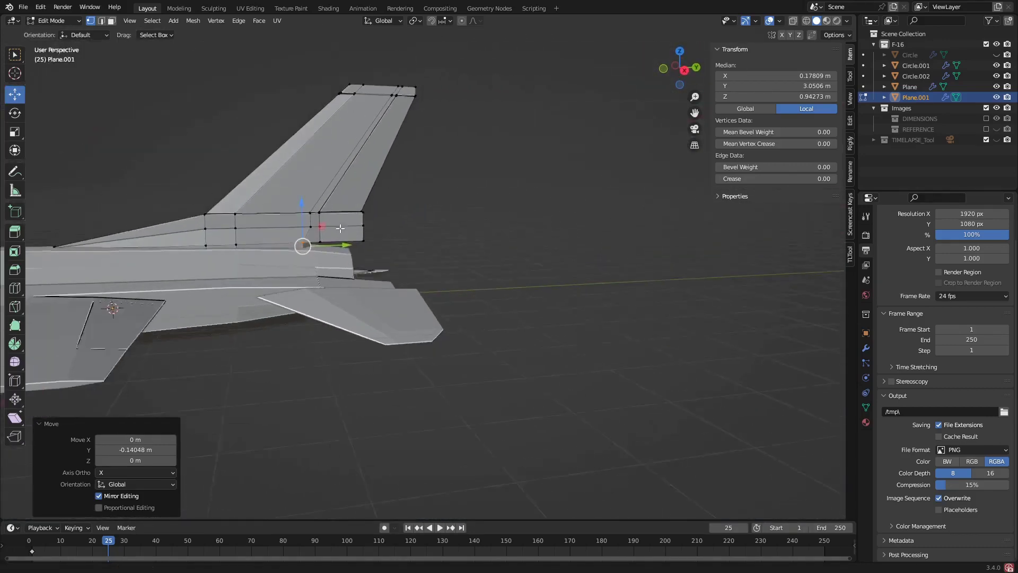
{"action": "scroll", "coordinate": [336, 226], "scroll_direction": "up", "scroll_amount": 3}
{"action": "middle_click_drag", "start_coordinate": [424, 249], "coordinate": [400, 269]}
{"action": "scroll", "coordinate": [384, 236], "scroll_direction": "up", "scroll_amount": 1}
{"action": "scroll", "coordinate": [385, 235], "scroll_direction": "down", "scroll_amount": 3}
{"action": "scroll", "coordinate": [407, 247], "scroll_direction": "up", "scroll_amount": 2}
{"action": "left_click", "coordinate": [412, 246]}
{"action": "left_click", "coordinate": [416, 236], "text": "shift"}
{"action": "left_click", "coordinate": [519, 141], "text": "shift"}
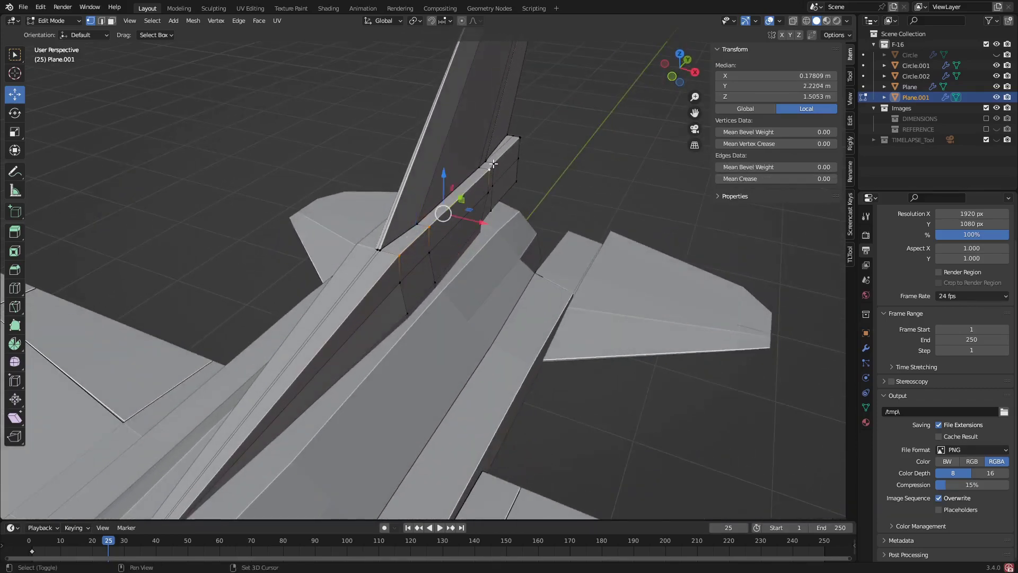
{"action": "left_click", "coordinate": [520, 139], "text": "shift"}
{"action": "middle_click_drag", "start_coordinate": [485, 216], "coordinate": [519, 181]}
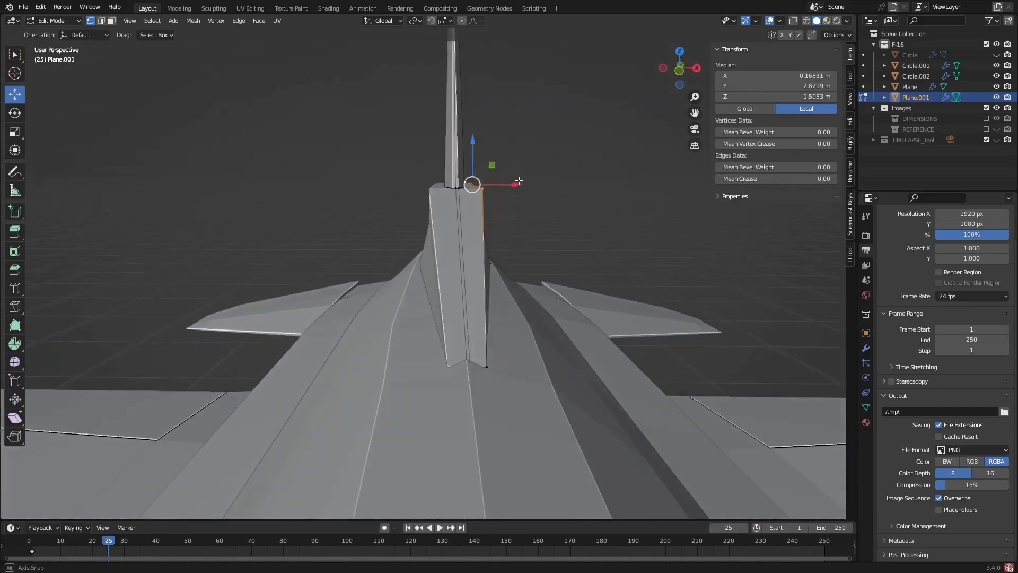
{"action": "left_click", "coordinate": [488, 365], "text": "shift"}
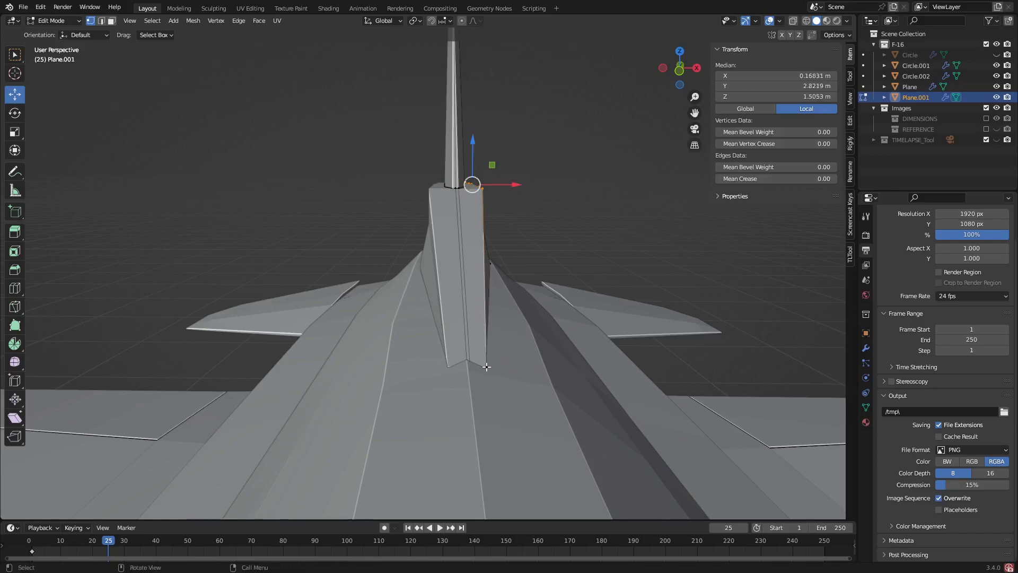
{"action": "left_click", "coordinate": [486, 366], "text": "shift"}
{"action": "middle_click_drag", "start_coordinate": [518, 315], "coordinate": [508, 313]}
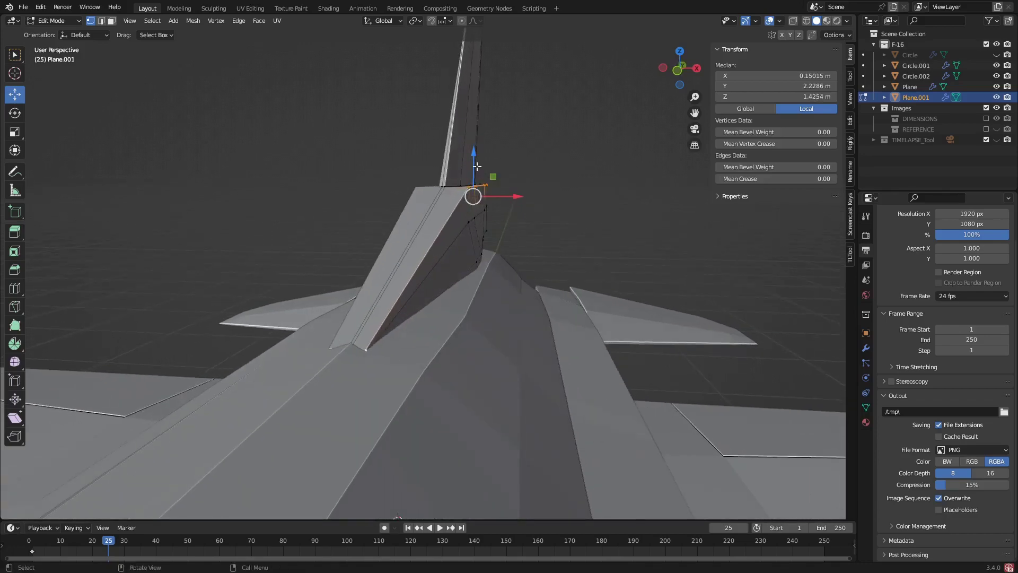
Step: Add the remaining front-tip vertices to the selection and lower the base fairing's upper outer edge slightly along Z
{"action": "left_click_drag", "start_coordinate": [477, 166], "coordinate": [475, 173]}
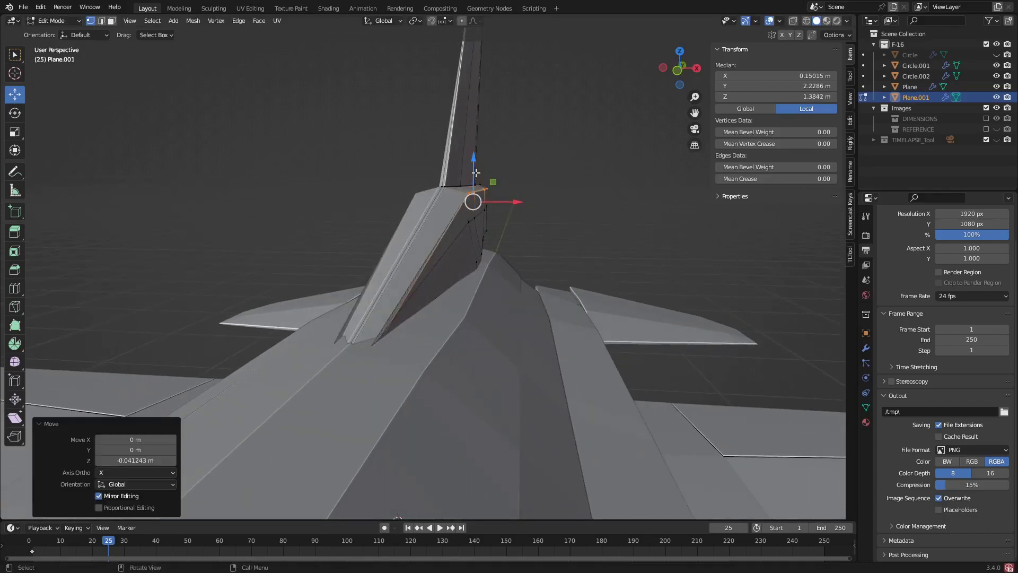
{"action": "key", "text": "ctrl+z"}
{"action": "key", "text": "shift+z"}
{"action": "scroll", "coordinate": [364, 354], "scroll_direction": "up", "scroll_amount": 1}
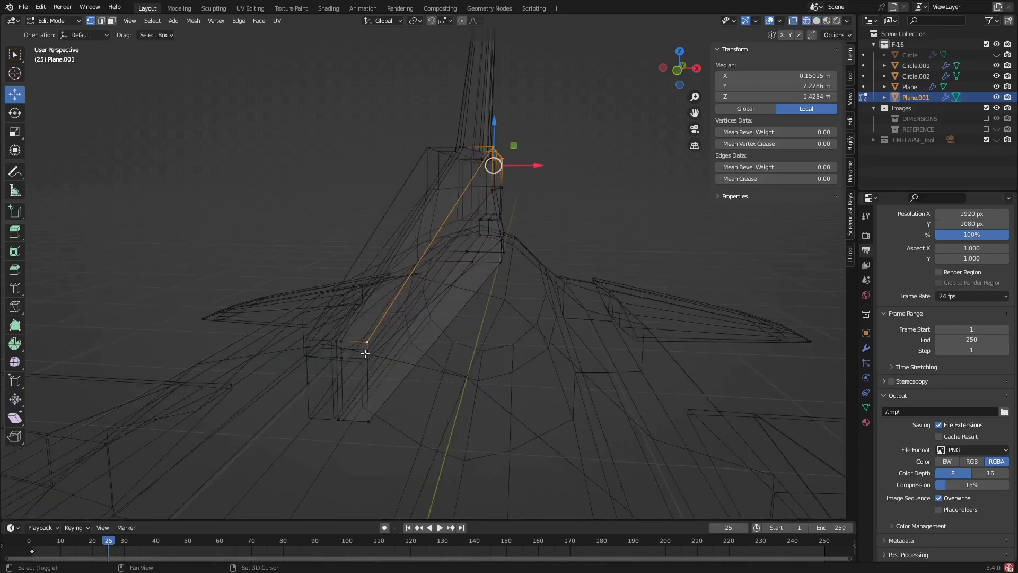
{"action": "left_click", "coordinate": [367, 350], "text": "shift"}
{"action": "left_click", "coordinate": [367, 359], "text": "shift"}
{"action": "left_click_drag", "start_coordinate": [482, 139], "coordinate": [484, 140]}
{"action": "key", "text": "shift+z"}
Step: Examine the base fairing's front tip, its junction with the fuselage and its underside from the rear
{"action": "middle_click_drag", "start_coordinate": [495, 172], "coordinate": [270, 337]}
{"action": "scroll", "coordinate": [269, 337], "scroll_direction": "up", "scroll_amount": 5}
{"action": "key", "text": "Tab"}
{"action": "key", "text": "Tab"}
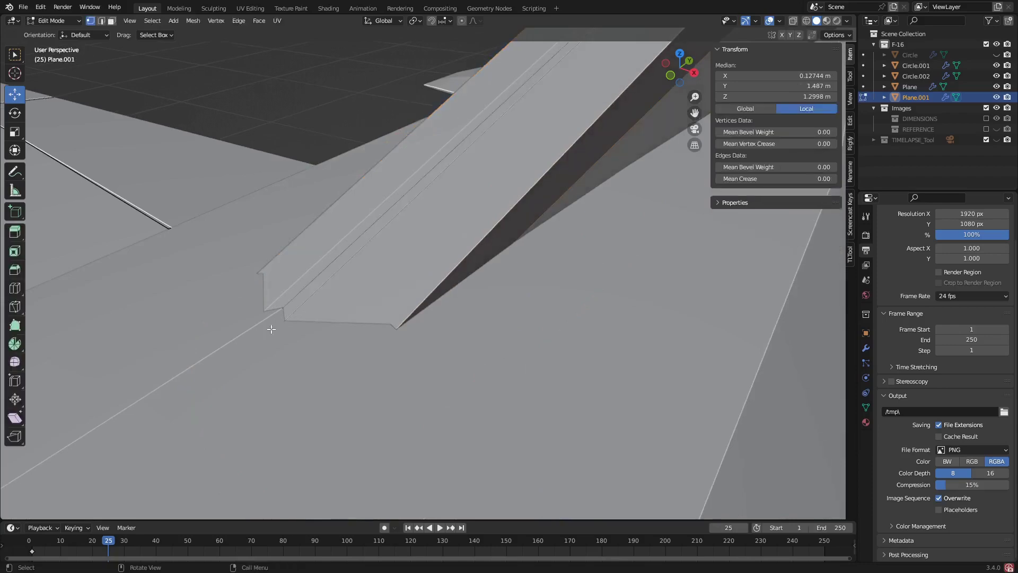
{"action": "middle_click_drag", "start_coordinate": [271, 329], "coordinate": [421, 257]}
{"action": "scroll", "coordinate": [365, 302], "scroll_direction": "down", "scroll_amount": 3}
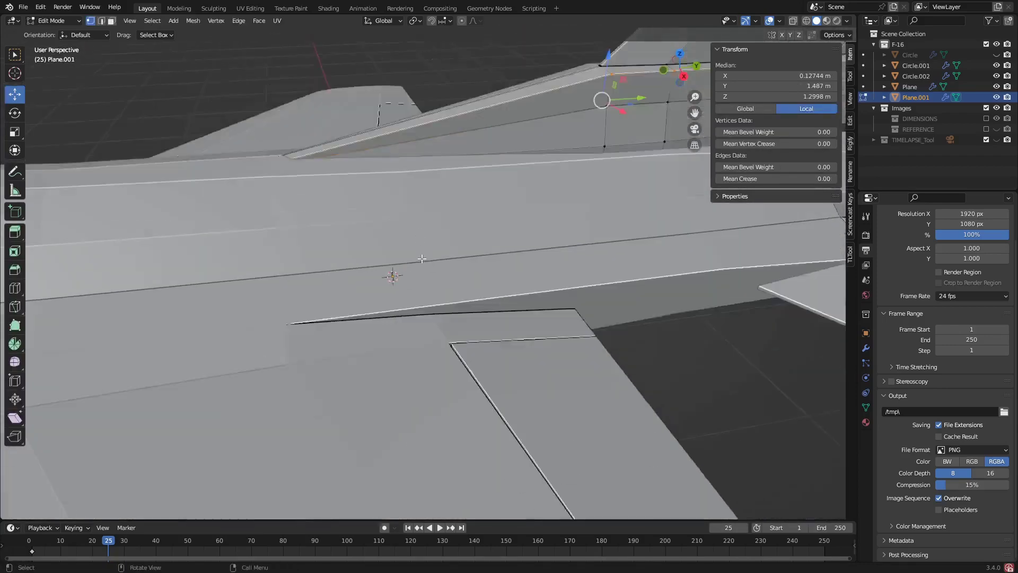
{"action": "scroll", "coordinate": [432, 302], "scroll_direction": "down", "scroll_amount": 5}
{"action": "middle_click_drag", "start_coordinate": [432, 302], "coordinate": [528, 255]}
{"action": "scroll", "coordinate": [525, 258], "scroll_direction": "up", "scroll_amount": 6}
{"action": "scroll", "coordinate": [524, 258], "scroll_direction": "up", "scroll_amount": 1}
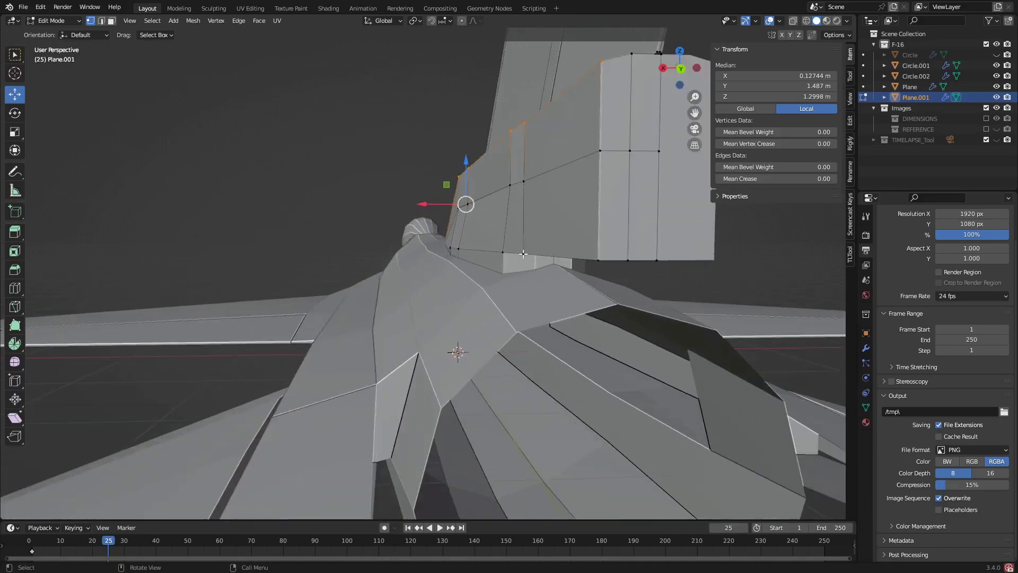
Step: Raise the three rear outer vertices on the base fairing's lower edge about 0.013 m along Z
{"action": "left_click", "coordinate": [524, 256]}
{"action": "left_click", "coordinate": [505, 258], "text": "shift"}
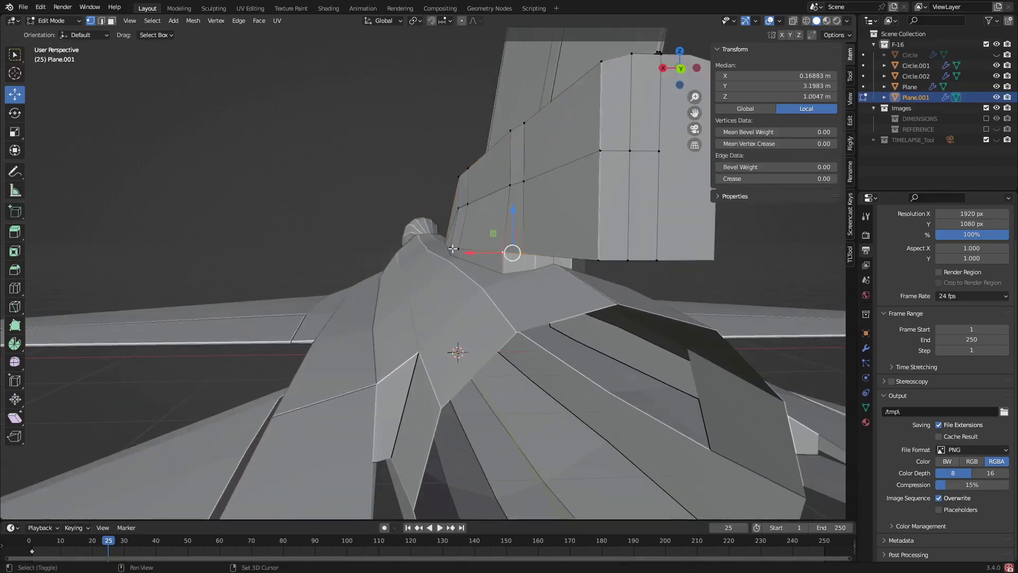
{"action": "middle_click_drag", "start_coordinate": [527, 255], "coordinate": [496, 237]}
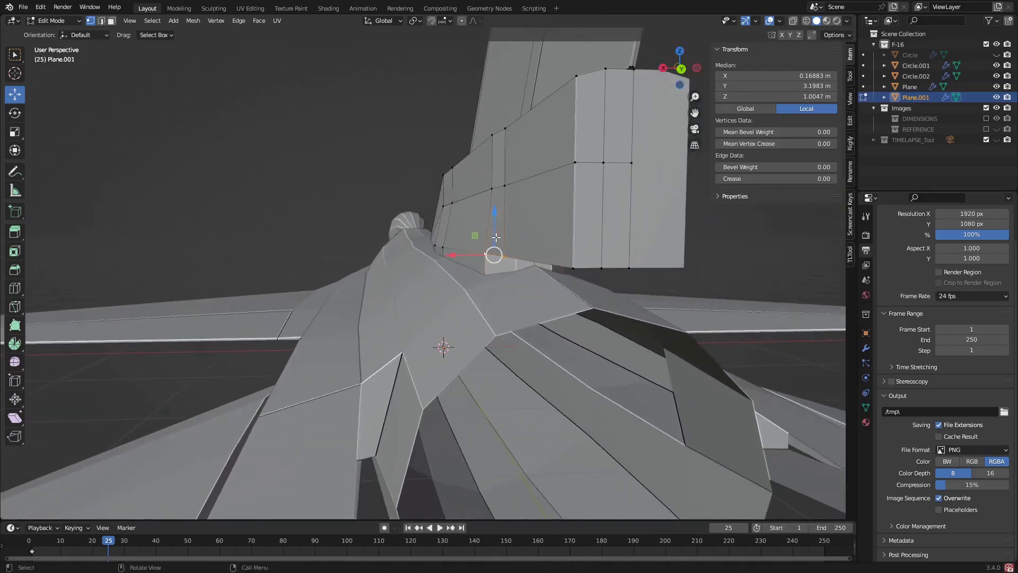
{"action": "left_click_drag", "start_coordinate": [496, 237], "coordinate": [515, 214]}
{"action": "left_click", "coordinate": [572, 263], "text": "shift"}
{"action": "middle_click_drag", "start_coordinate": [515, 214], "coordinate": [472, 289]}
{"action": "scroll", "coordinate": [473, 289], "scroll_direction": "up", "scroll_amount": 1}
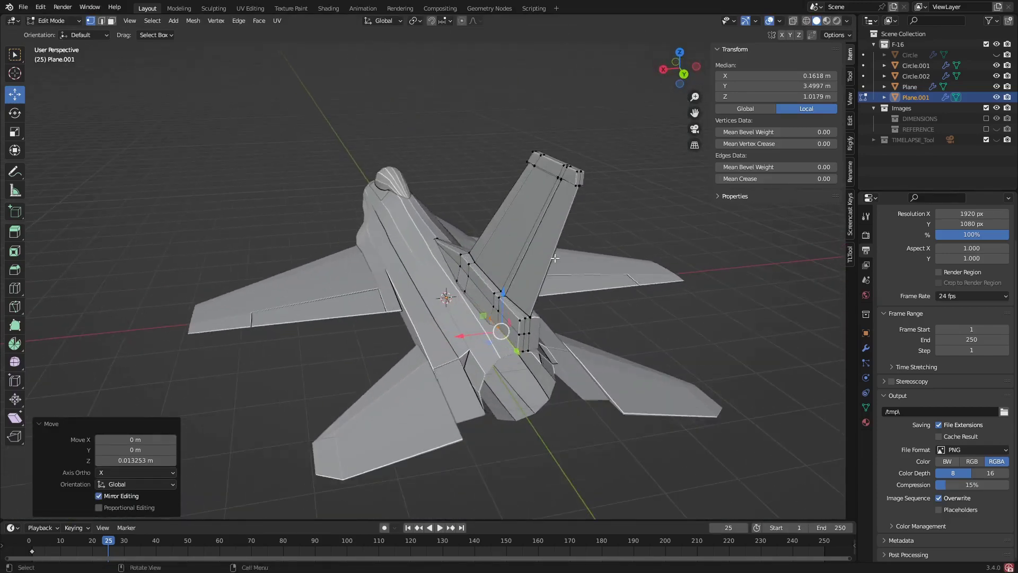
Step: Select the rear end of the fin's tip cap and move it about 0.063 m rearward along Y
{"action": "middle_click_drag", "start_coordinate": [578, 228], "coordinate": [554, 193]}
{"action": "scroll", "coordinate": [554, 193], "scroll_direction": "up", "scroll_amount": 5}
{"action": "left_click", "coordinate": [514, 179]}
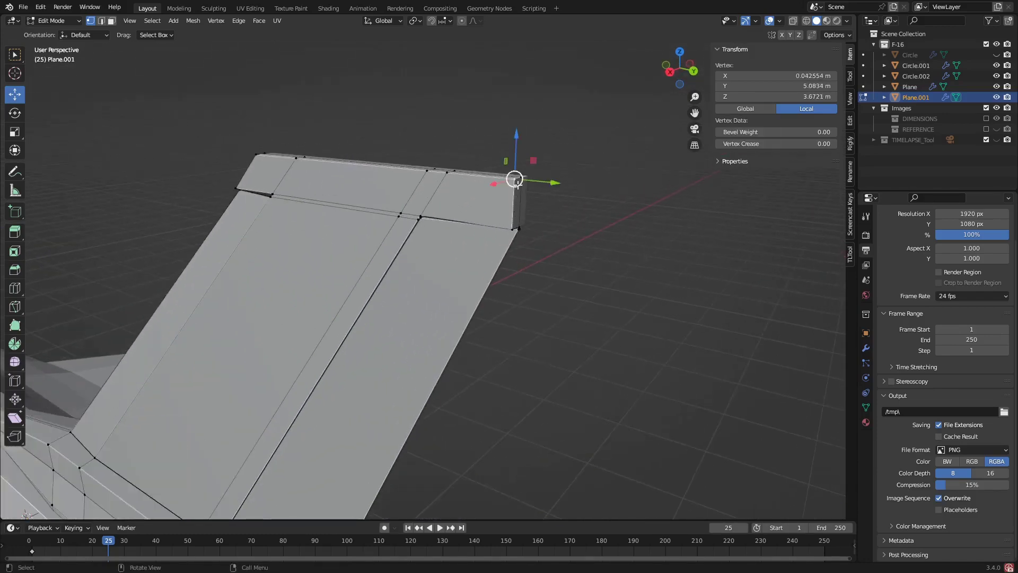
{"action": "scroll", "coordinate": [521, 177], "scroll_direction": "up", "scroll_amount": 1}
{"action": "left_click", "coordinate": [522, 177], "text": "shift"}
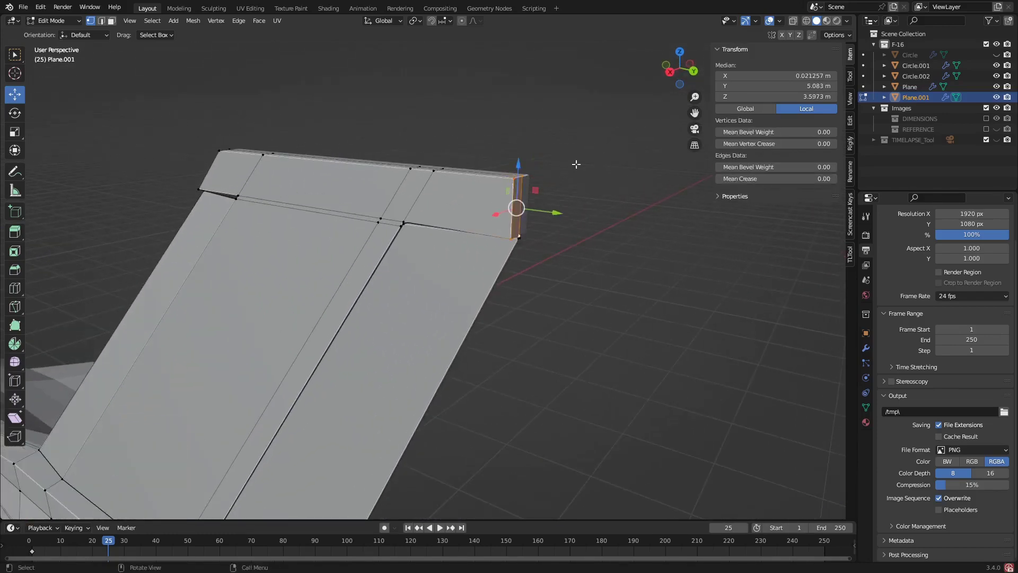
{"action": "left_click", "coordinate": [670, 72]}
{"action": "left_click_drag", "start_coordinate": [562, 209], "coordinate": [589, 212]}
{"action": "scroll", "coordinate": [535, 241], "scroll_direction": "down", "scroll_amount": 5}
{"action": "middle_click_drag", "start_coordinate": [441, 448], "coordinate": [423, 295], "text": "shift"}
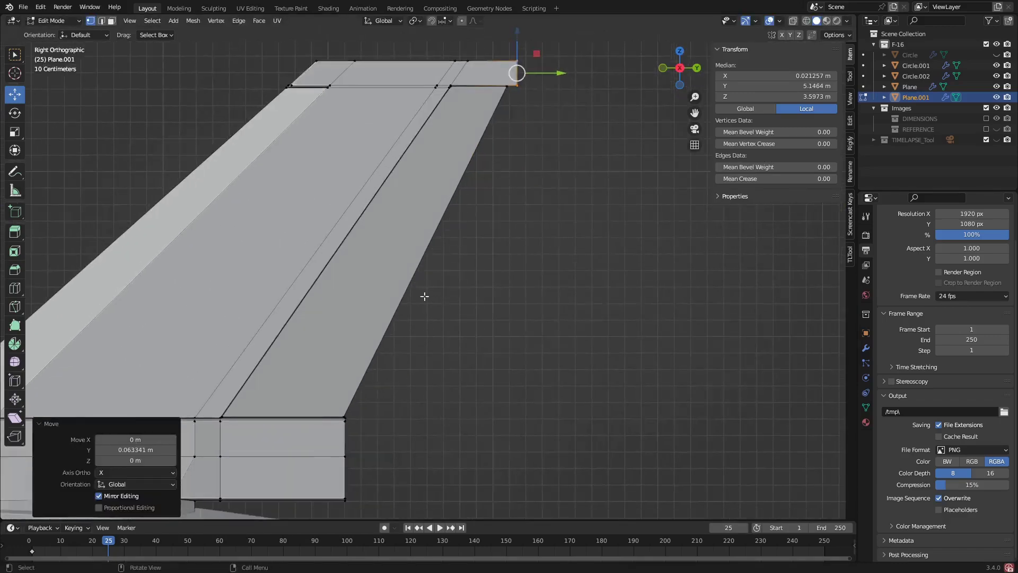
{"action": "middle_click_drag", "start_coordinate": [406, 423], "coordinate": [335, 366], "text": "shift"}
{"action": "key", "text": "alt+a"}
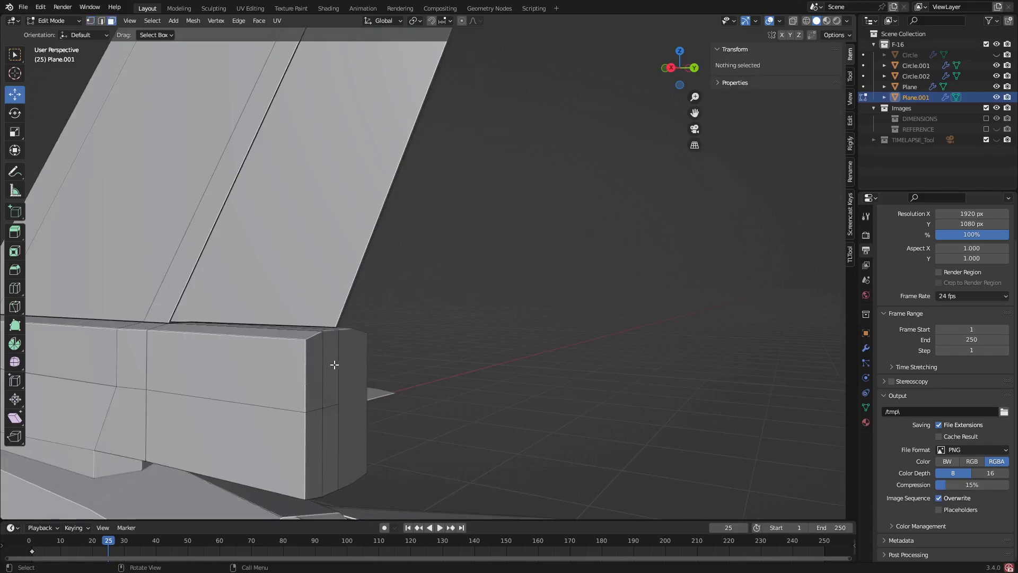
{"action": "left_click", "coordinate": [334, 364]}
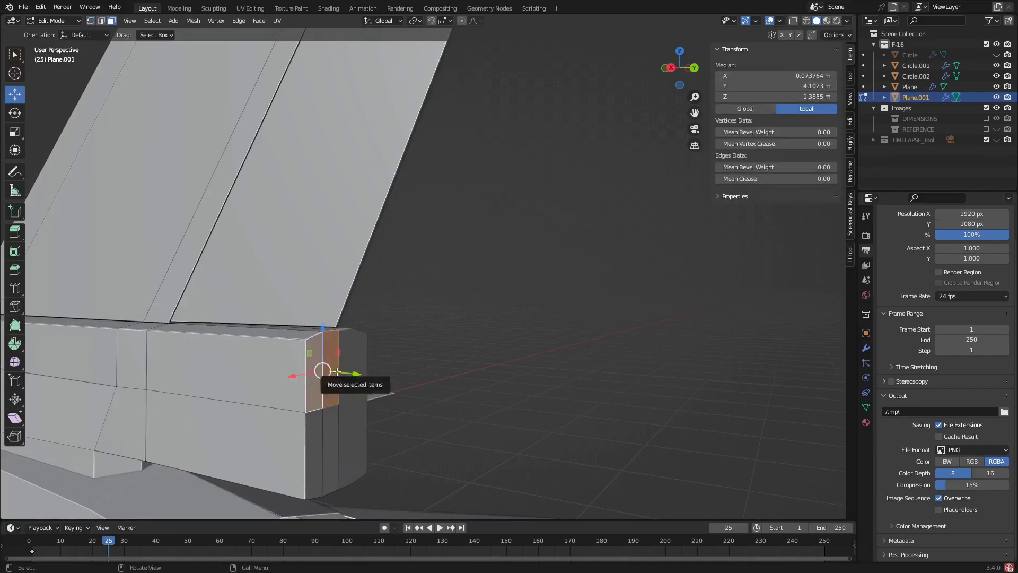
{"action": "middle_click_drag", "start_coordinate": [354, 368], "coordinate": [302, 390]}
{"action": "scroll", "coordinate": [323, 372], "scroll_direction": "up", "scroll_amount": 2}
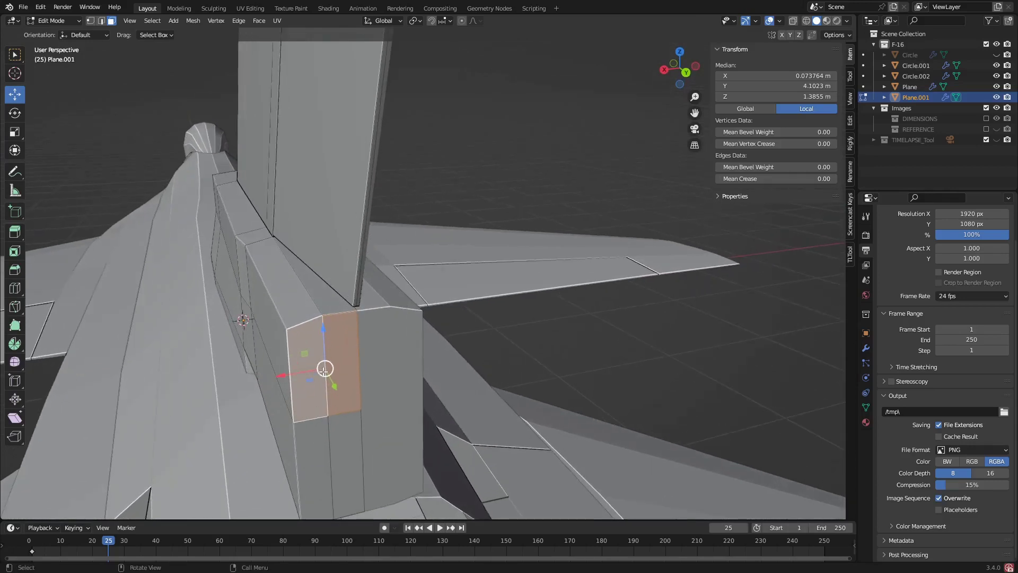
{"action": "left_click", "coordinate": [327, 371], "text": "shift"}
Step: Narrow the base fairing's rear end by moving its intermediate and outer vertical edges inward along X
{"action": "key", "text": "2"}
{"action": "left_click", "coordinate": [330, 386]}
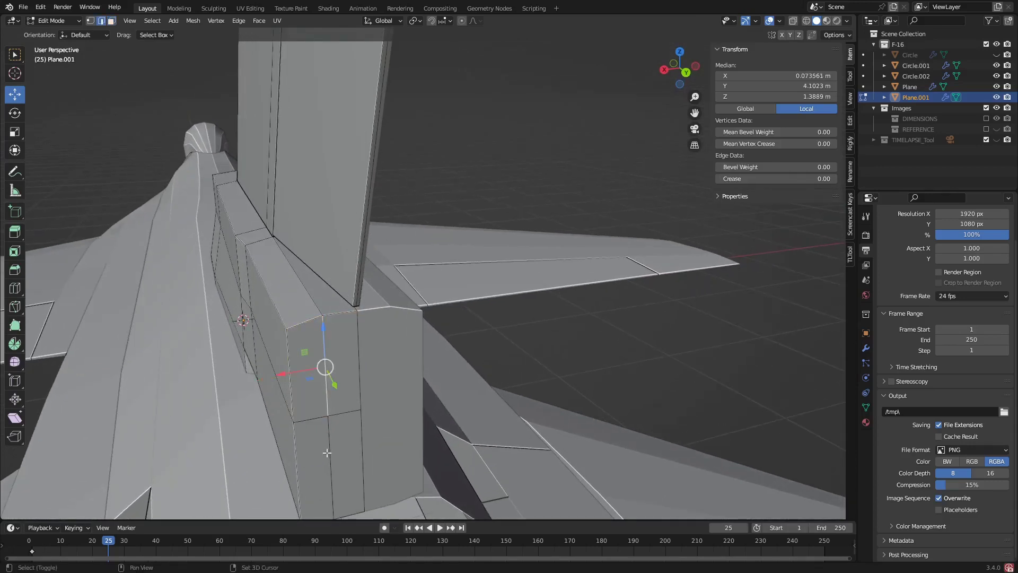
{"action": "left_click", "coordinate": [329, 450], "text": "shift"}
{"action": "mouse_move", "coordinate": [291, 432]}
{"action": "left_mouse_down"}
{"action": "mouse_move", "coordinate": [309, 428]}
{"action": "mouse_move", "coordinate": [282, 433]}
{"action": "mouse_move", "coordinate": [296, 432]}
{"action": "left_mouse_up"}
{"action": "left_click", "coordinate": [291, 393]}
{"action": "left_click", "coordinate": [299, 446], "text": "shift"}
Step: Extrude the two upper faces on the base fairing's rear end about 0.078 m rearward
{"action": "middle_click_drag", "start_coordinate": [296, 432], "coordinate": [330, 335]}
{"action": "key", "text": "3"}
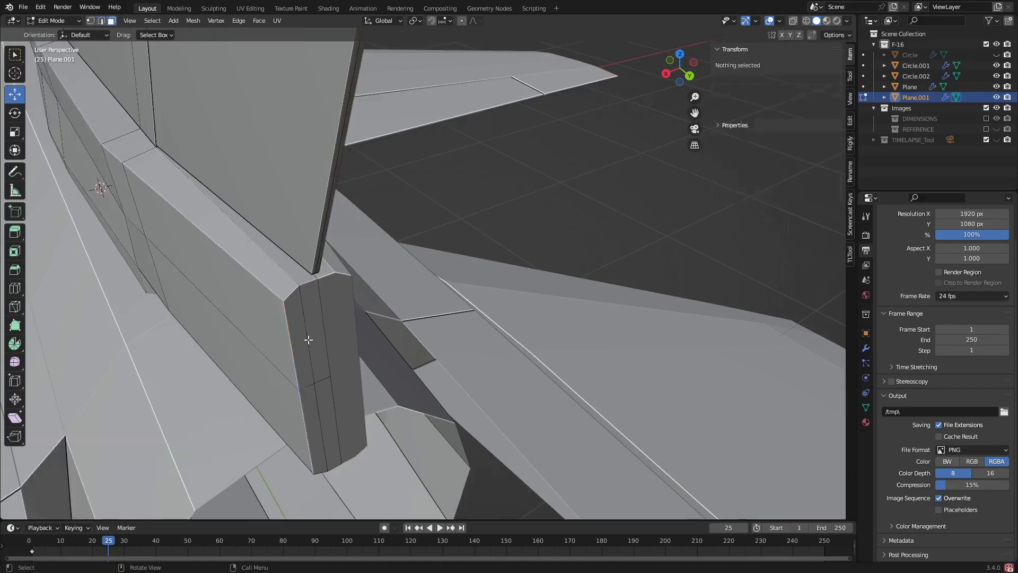
{"action": "left_click", "coordinate": [305, 339]}
{"action": "left_click", "coordinate": [322, 339]}
{"action": "left_click", "coordinate": [303, 336], "text": "shift"}
{"action": "scroll", "coordinate": [307, 337], "scroll_direction": "down", "scroll_amount": 2}
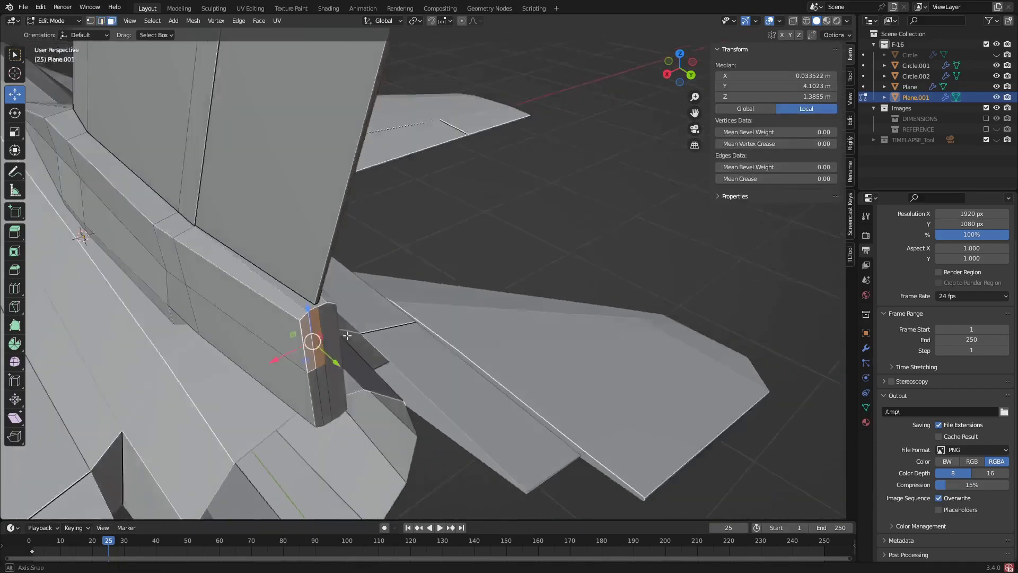
{"action": "middle_click_drag", "start_coordinate": [308, 337], "coordinate": [371, 313]}
{"action": "left_click", "coordinate": [678, 76]}
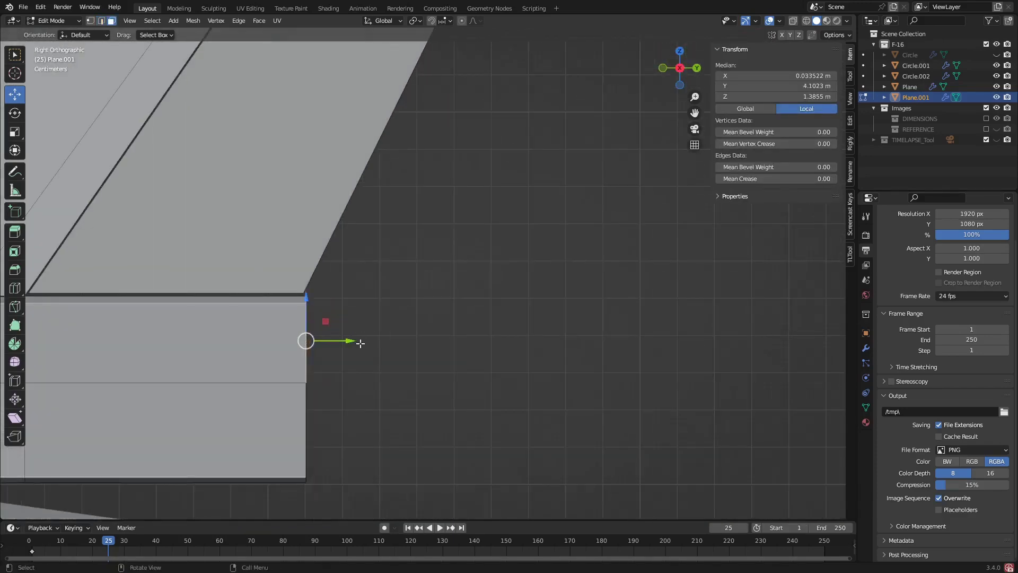
{"action": "key", "text": "e"}
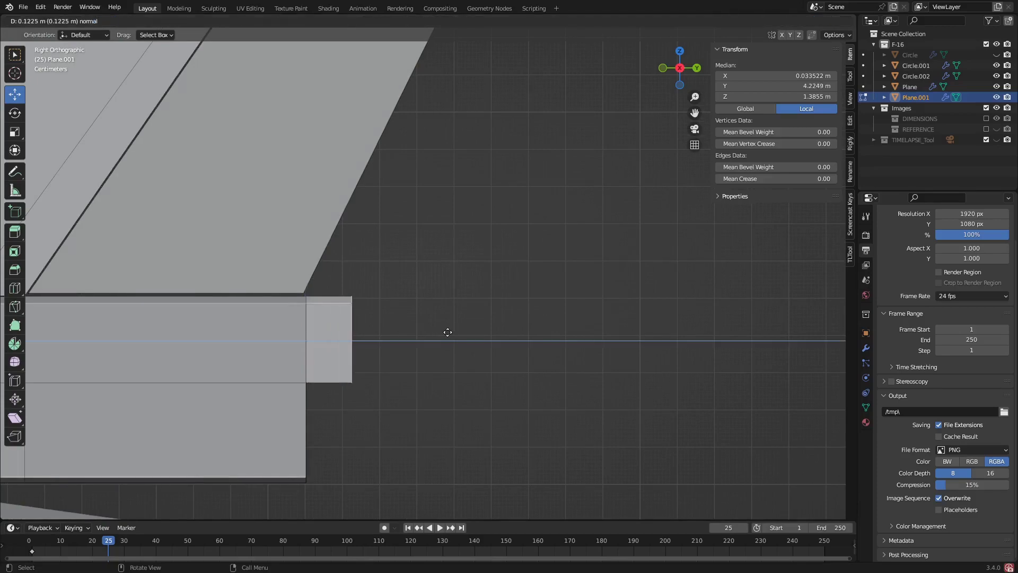
{"action": "left_click", "coordinate": [432, 335]}
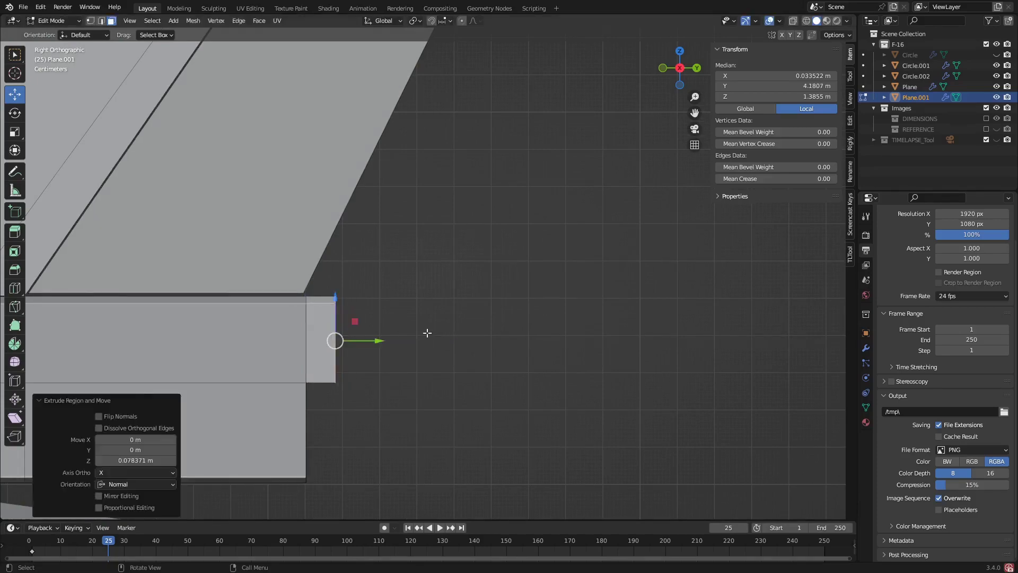
Step: Leave mesh editing and examine the whole aircraft from the side and in perspective from the front
{"action": "middle_click_drag", "start_coordinate": [432, 334], "coordinate": [443, 336]}
{"action": "key", "text": "ctrl+Tab"}
{"action": "key", "text": "Escape"}
{"action": "scroll", "coordinate": [456, 337], "scroll_direction": "down", "scroll_amount": 3}
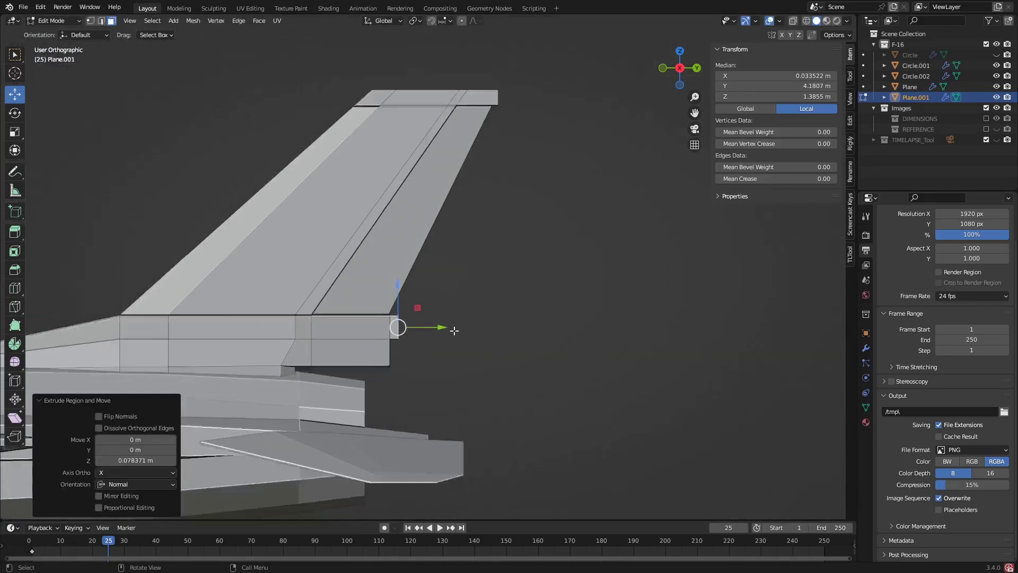
{"action": "key", "text": "Tab"}
{"action": "scroll", "coordinate": [504, 346], "scroll_direction": "down", "scroll_amount": 3}
{"action": "middle_click_drag", "start_coordinate": [458, 357], "coordinate": [599, 357], "text": "shift"}
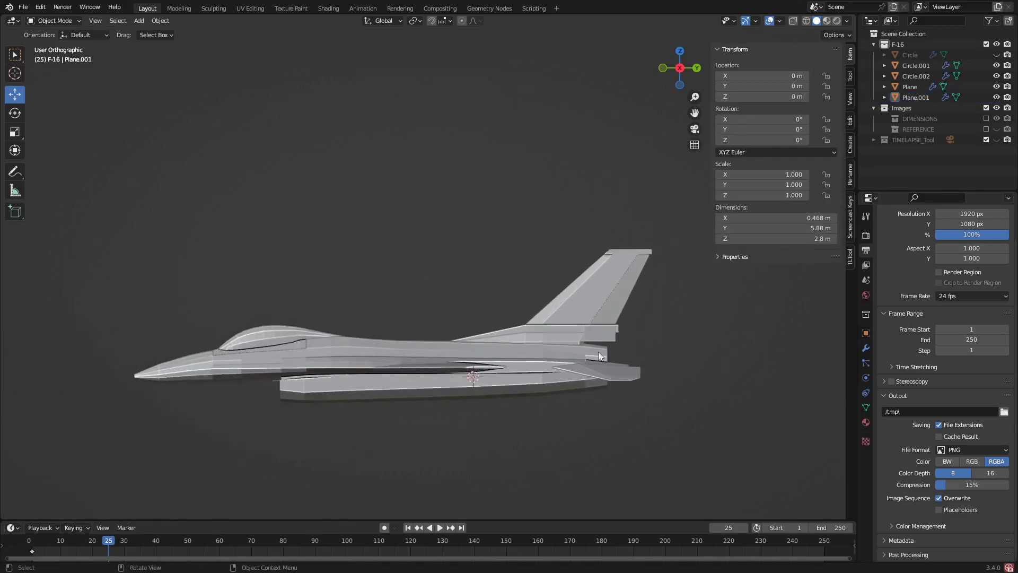
{"action": "middle_click_drag", "start_coordinate": [447, 335], "coordinate": [536, 342]}
{"action": "left_click", "coordinate": [694, 145]}
{"action": "middle_click_drag", "start_coordinate": [457, 392], "coordinate": [441, 329], "text": "shift"}
{"action": "scroll", "coordinate": [437, 335], "scroll_direction": "up", "scroll_amount": 1}
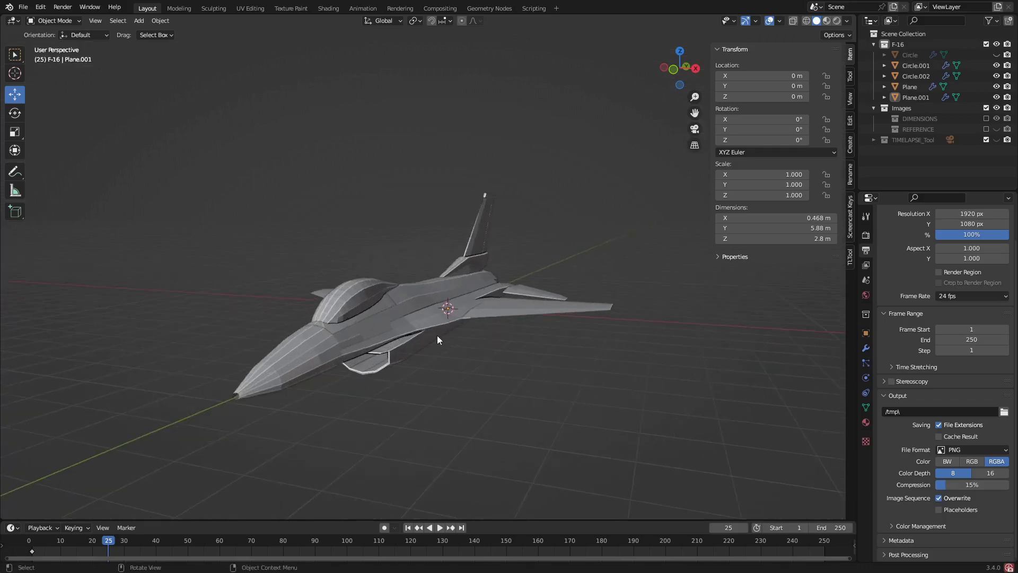
{"action": "middle_click_drag", "start_coordinate": [482, 393], "coordinate": [449, 319]}
{"action": "scroll", "coordinate": [362, 302], "scroll_direction": "up", "scroll_amount": 3}
{"action": "middle_click_drag", "start_coordinate": [362, 305], "coordinate": [450, 280]}
Step: Apply smooth shading to the fuselage and the canopy
{"action": "left_click", "coordinate": [450, 280]}
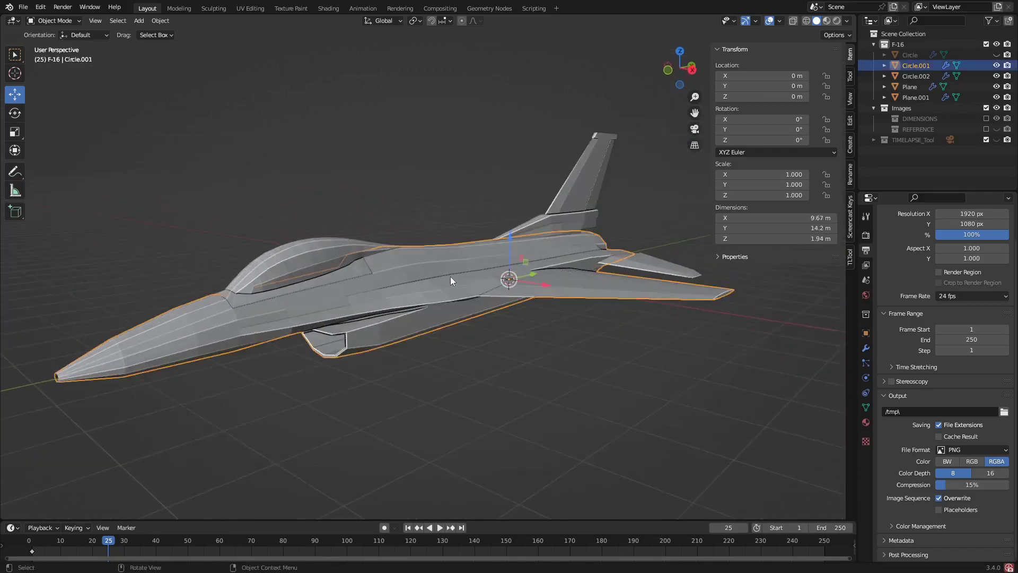
{"action": "left_click", "coordinate": [310, 256]}
{"action": "right_click", "coordinate": [311, 256]}
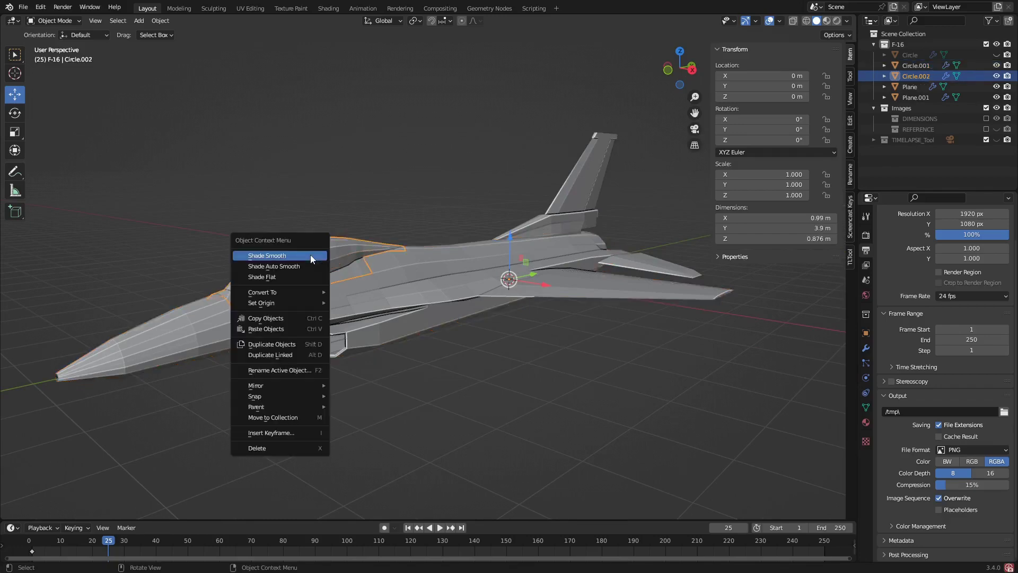
{"action": "left_click", "coordinate": [491, 275]}
{"action": "middle_click_drag", "start_coordinate": [453, 262], "coordinate": [492, 248]}
{"action": "right_click", "coordinate": [453, 234]}
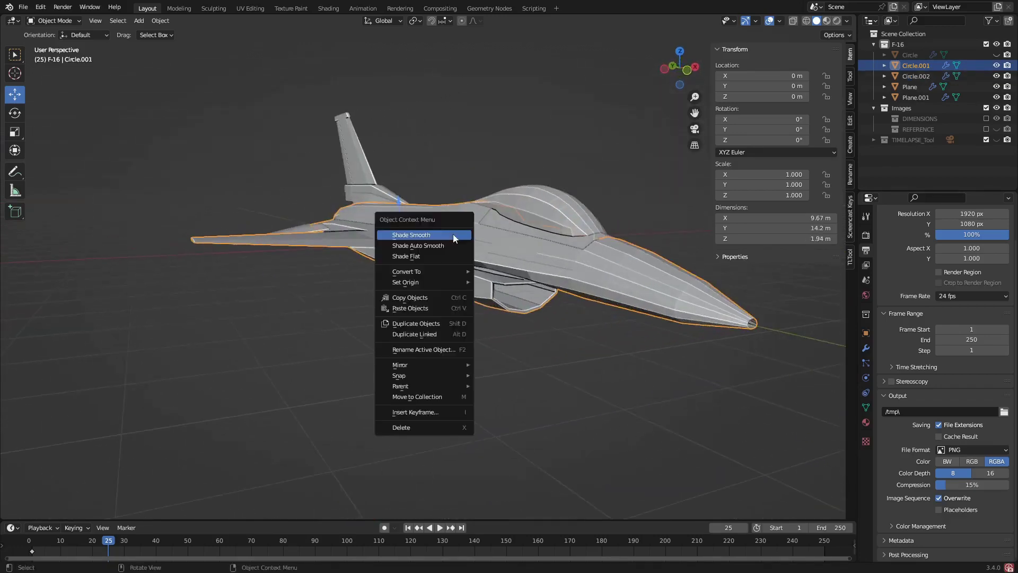
{"action": "left_click", "coordinate": [450, 231]}
{"action": "left_click", "coordinate": [528, 204]}
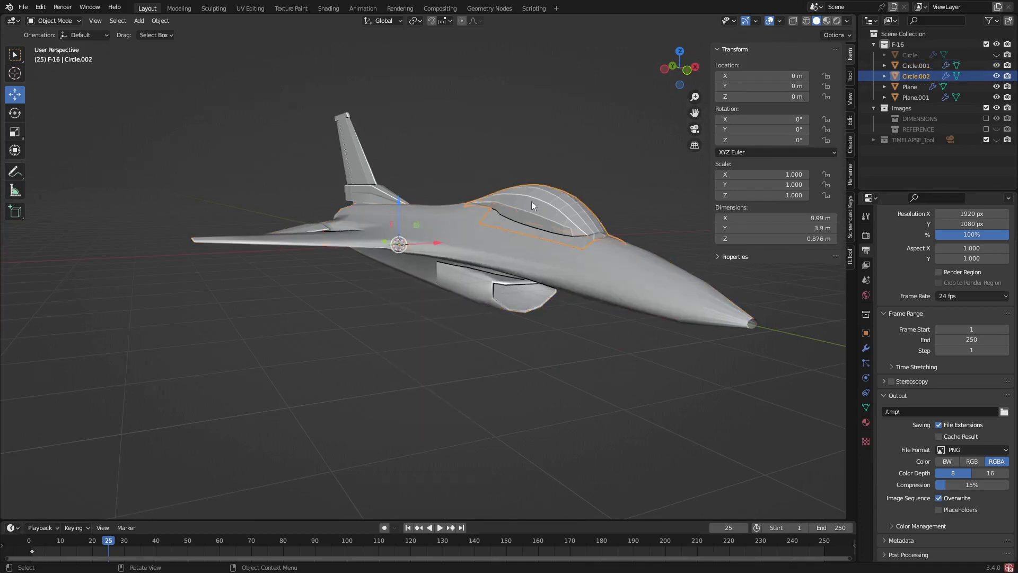
{"action": "right_click", "coordinate": [529, 202]}
{"action": "left_click", "coordinate": [530, 202]}
Step: Apply smooth shading to the vertical tail and the horizontal stabilizers
{"action": "left_click", "coordinate": [371, 187]}
{"action": "right_click", "coordinate": [371, 189]}
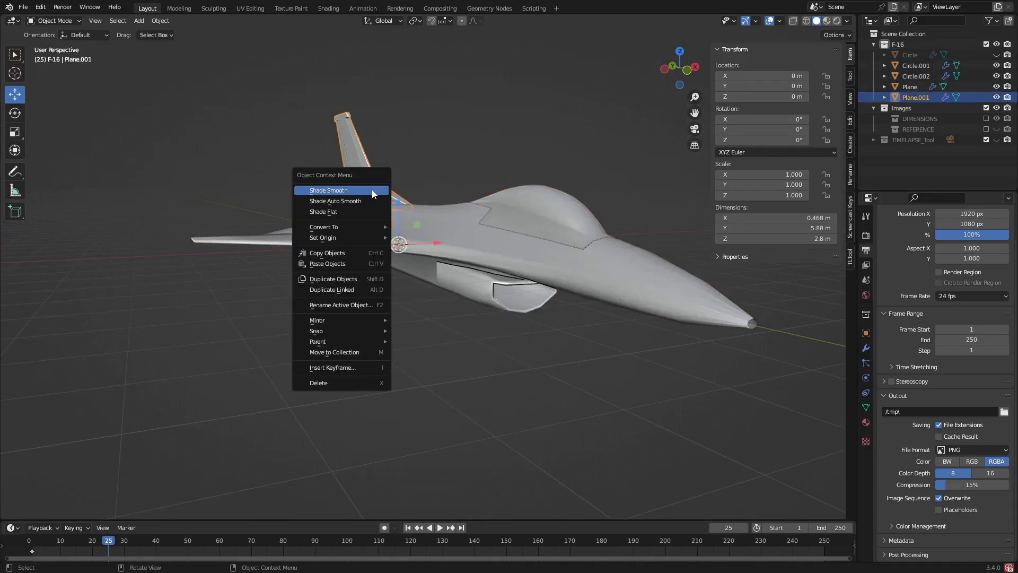
{"action": "left_click", "coordinate": [371, 192]}
{"action": "left_click", "coordinate": [308, 226]}
{"action": "right_click", "coordinate": [307, 225]}
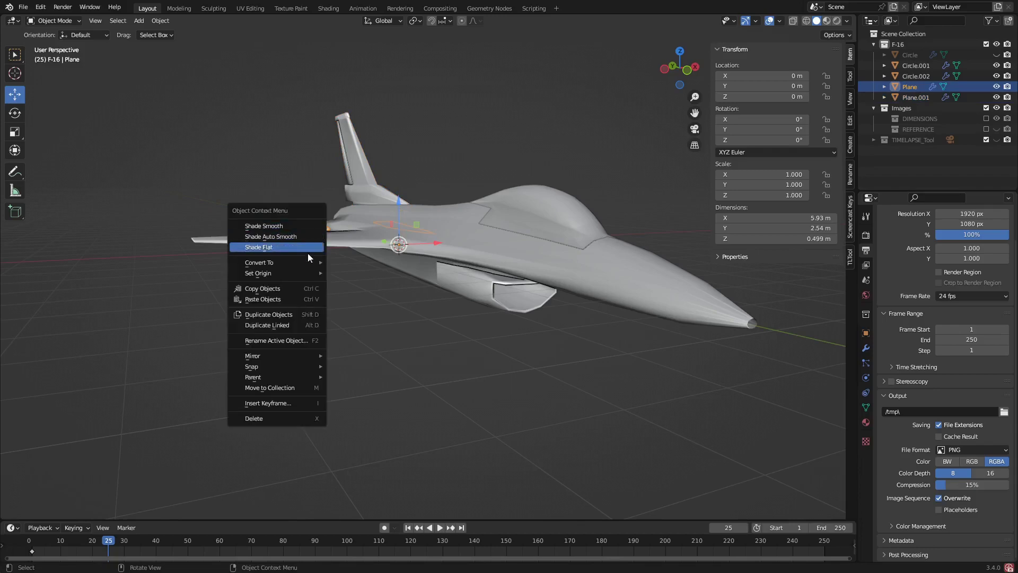
{"action": "left_click", "coordinate": [297, 225]}
Step: Recalculate the normals of the entire fuselage mesh to face outside
{"action": "middle_click_drag", "start_coordinate": [302, 228], "coordinate": [433, 249]}
{"action": "scroll", "coordinate": [541, 234], "scroll_direction": "up", "scroll_amount": 4}
{"action": "left_click", "coordinate": [555, 251]}
{"action": "scroll", "coordinate": [382, 244], "scroll_direction": "up", "scroll_amount": 6}
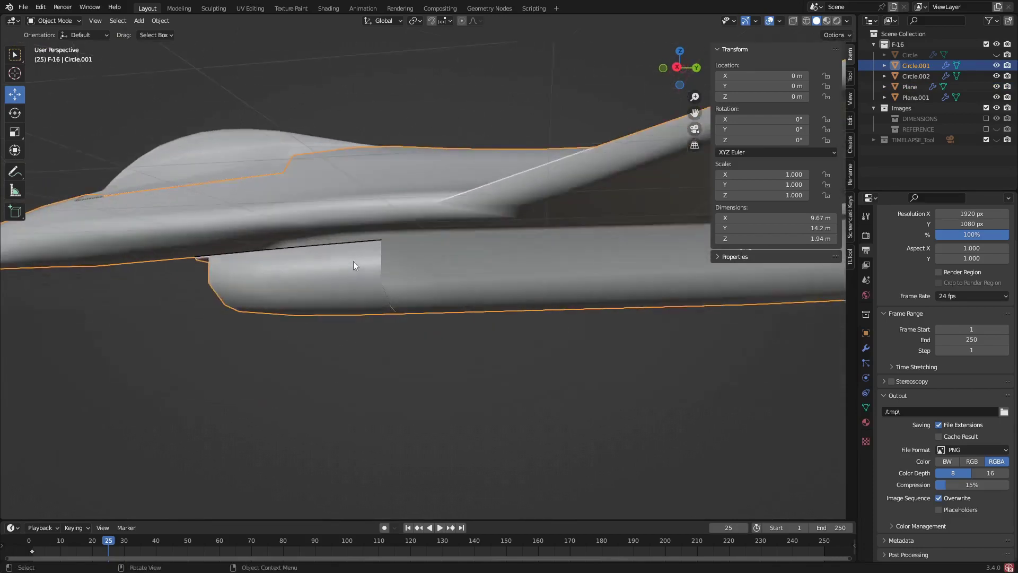
{"action": "scroll", "coordinate": [441, 267], "scroll_direction": "down", "scroll_amount": 1}
{"action": "middle_click_drag", "start_coordinate": [441, 267], "coordinate": [415, 276]}
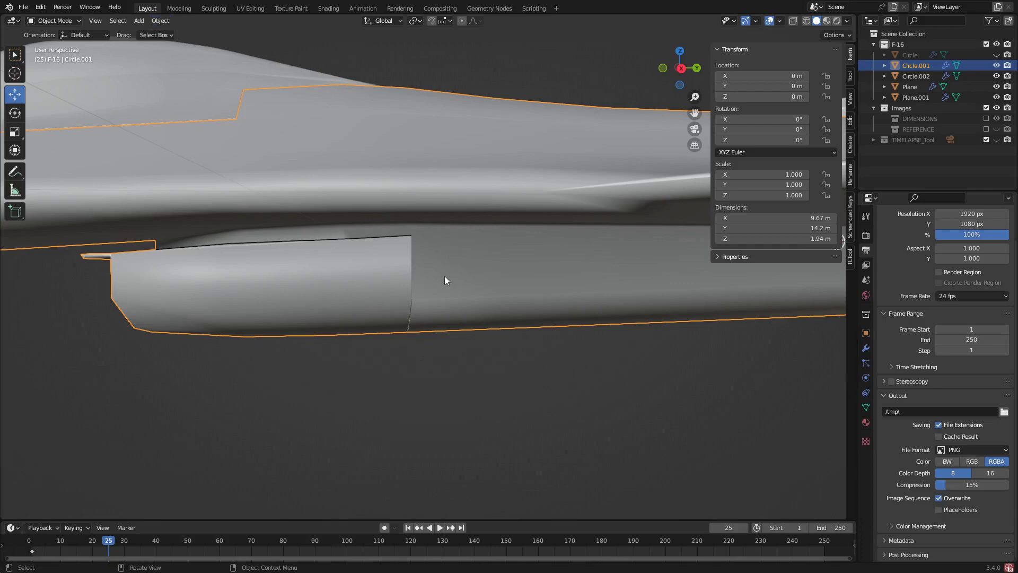
{"action": "key", "text": "Tab"}
{"action": "key", "text": "a"}
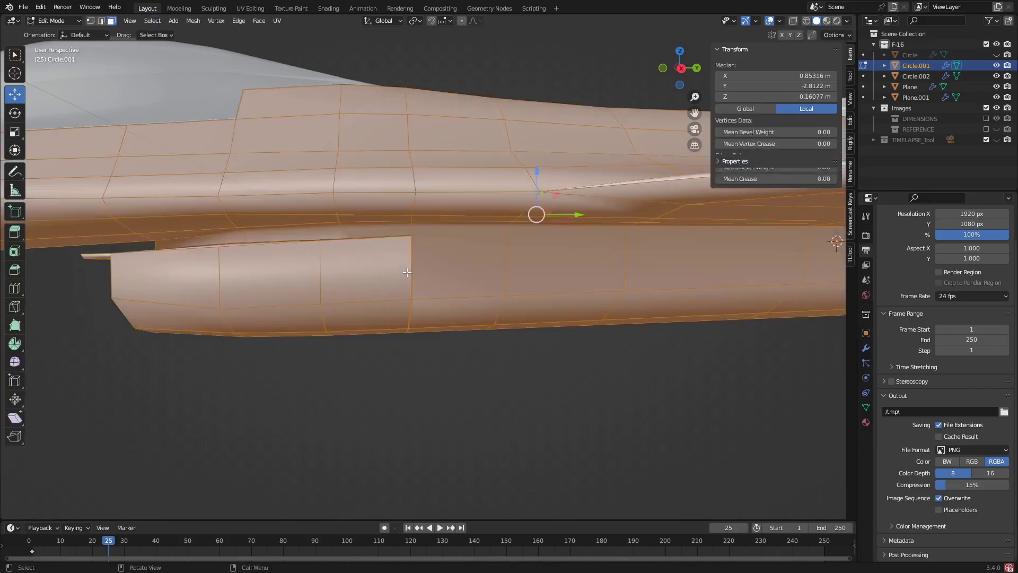
{"action": "left_click", "coordinate": [199, 24]}
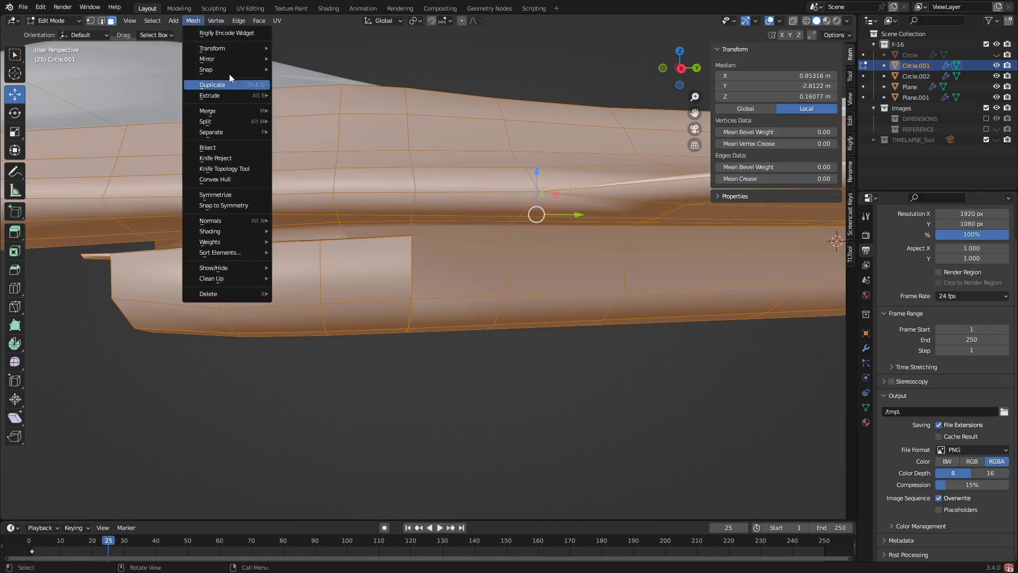
{"action": "mouse_move", "coordinate": [227, 221]}
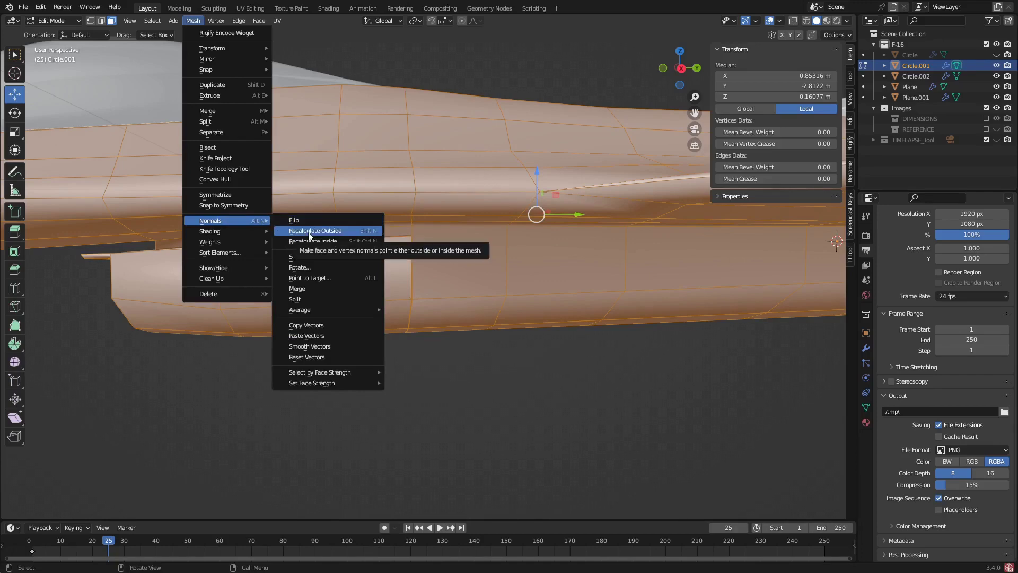
{"action": "left_click", "coordinate": [308, 231]}
{"action": "middle_click_drag", "start_coordinate": [311, 234], "coordinate": [468, 313]}
{"action": "key", "text": "Tab"}
Step: Enable Auto Smooth for the fuselage's normals and set its angle to 62.1°
{"action": "scroll", "coordinate": [369, 284], "scroll_direction": "down", "scroll_amount": 5}
{"action": "scroll", "coordinate": [467, 264], "scroll_direction": "up", "scroll_amount": 3}
{"action": "scroll", "coordinate": [466, 257], "scroll_direction": "up", "scroll_amount": 3}
{"action": "scroll", "coordinate": [438, 289], "scroll_direction": "down", "scroll_amount": 5}
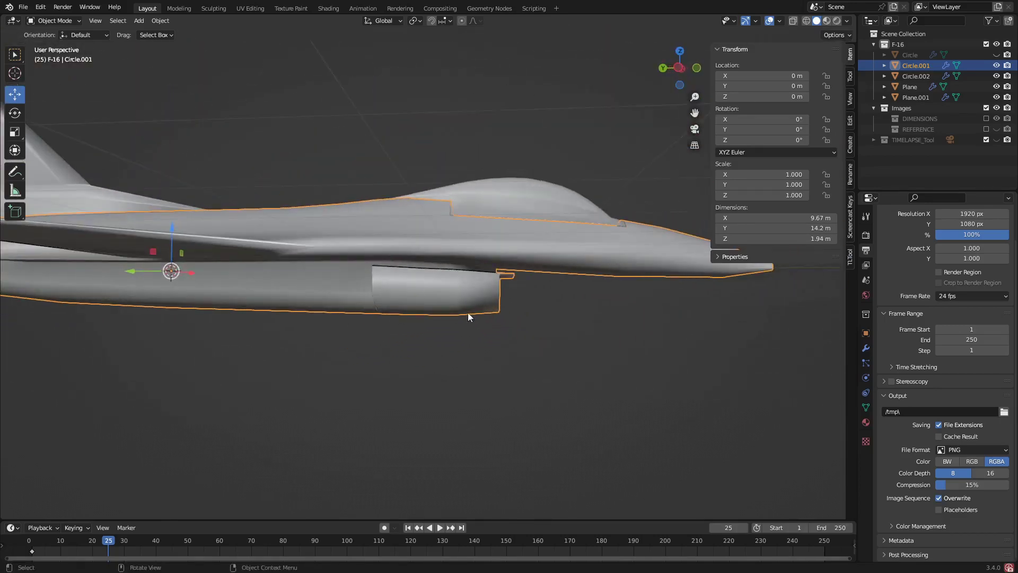
{"action": "left_click", "coordinate": [866, 409]}
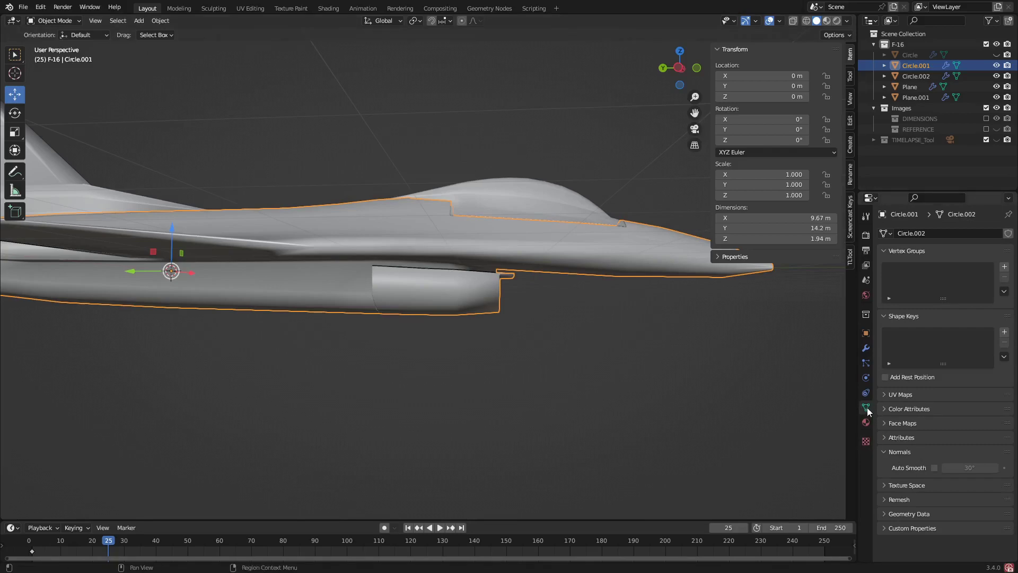
{"action": "left_click", "coordinate": [933, 468]}
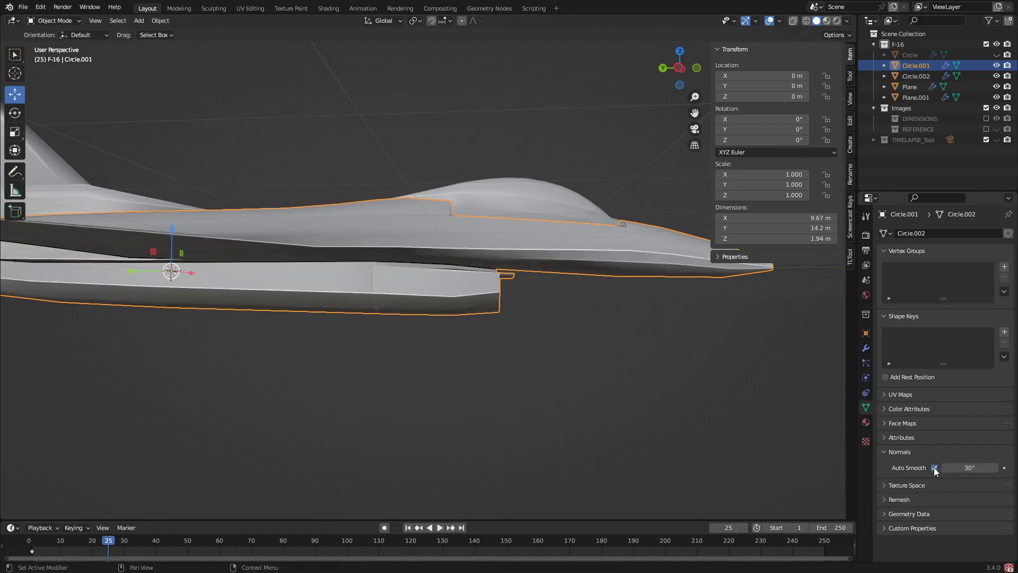
{"action": "middle_click_drag", "start_coordinate": [573, 371], "coordinate": [793, 426]}
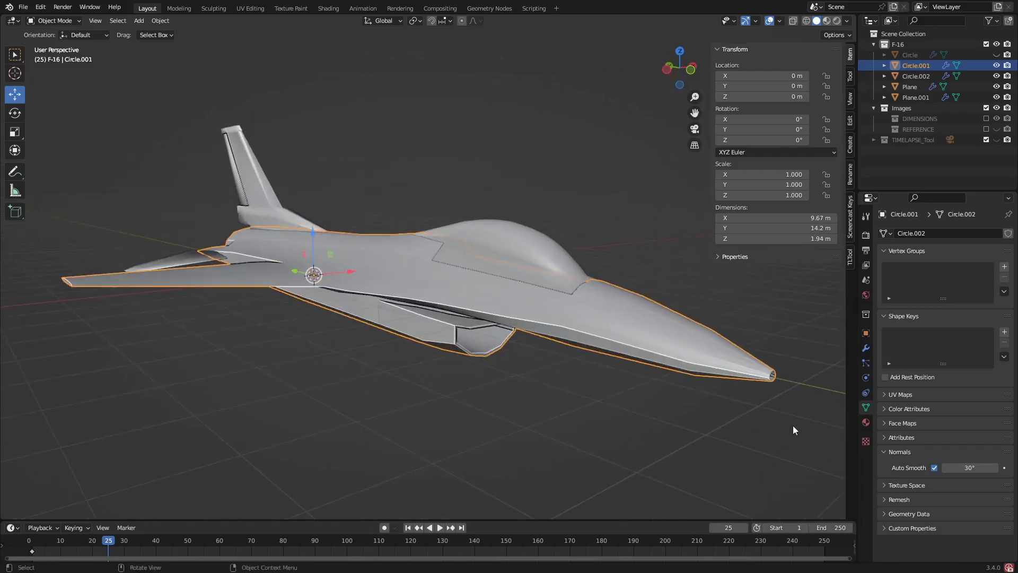
{"action": "left_click_drag", "start_coordinate": [969, 467], "coordinate": [992, 467]}
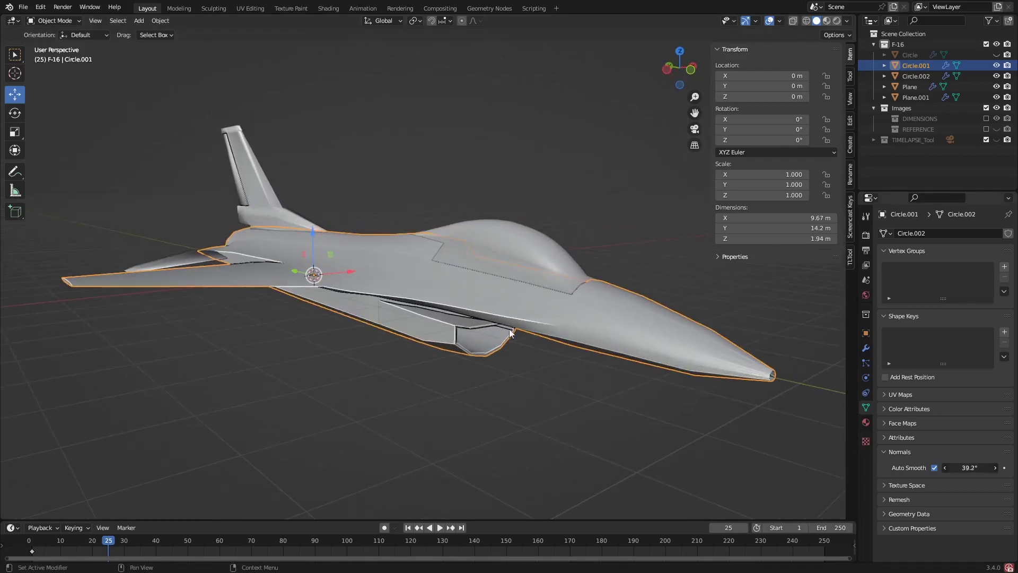
{"action": "mouse_move", "coordinate": [511, 333]}
{"action": "left_mouse_down"}
{"action": "mouse_move", "coordinate": [529, 331]}
{"action": "mouse_move", "coordinate": [479, 331]}
{"action": "mouse_move", "coordinate": [600, 345]}
{"action": "mouse_move", "coordinate": [391, 345]}
{"action": "mouse_move", "coordinate": [630, 345]}
{"action": "left_mouse_up"}
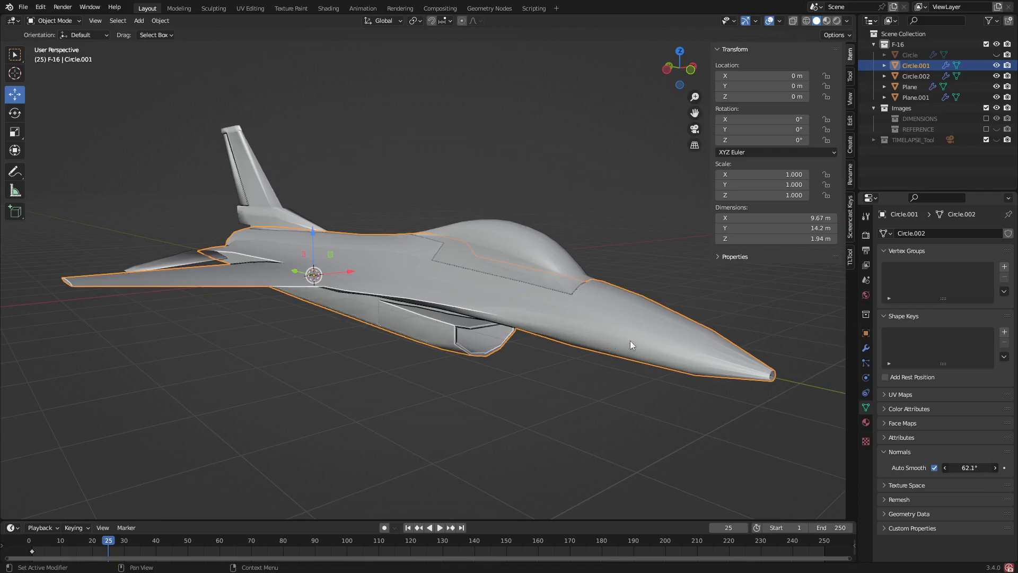
Step: Enable Auto Smooth for the vertical tail's normals with an angle of 30°
{"action": "middle_click_drag", "start_coordinate": [511, 355], "coordinate": [519, 313]}
{"action": "scroll", "coordinate": [253, 318], "scroll_direction": "up", "scroll_amount": 3}
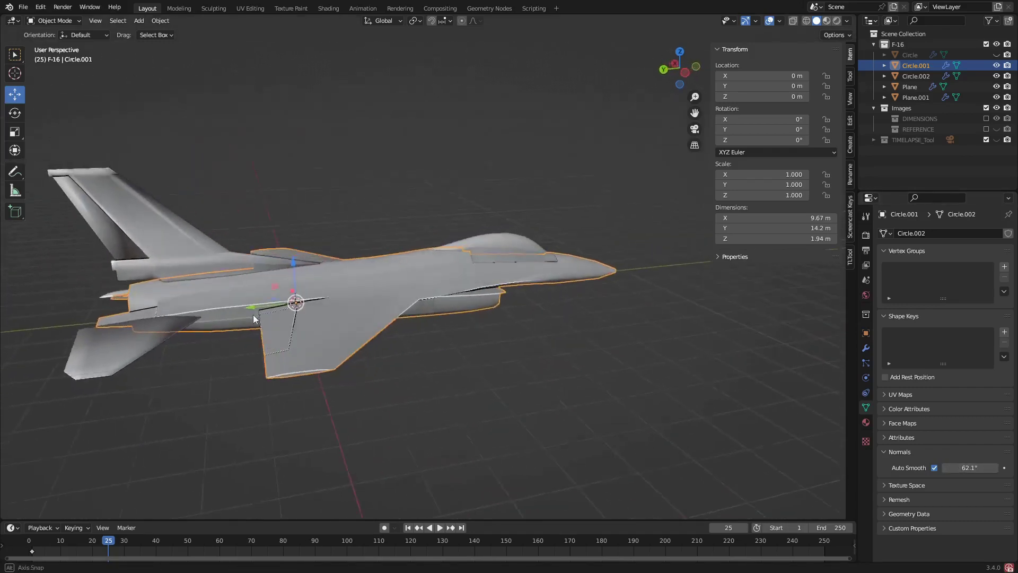
{"action": "middle_click_drag", "start_coordinate": [254, 318], "coordinate": [279, 353]}
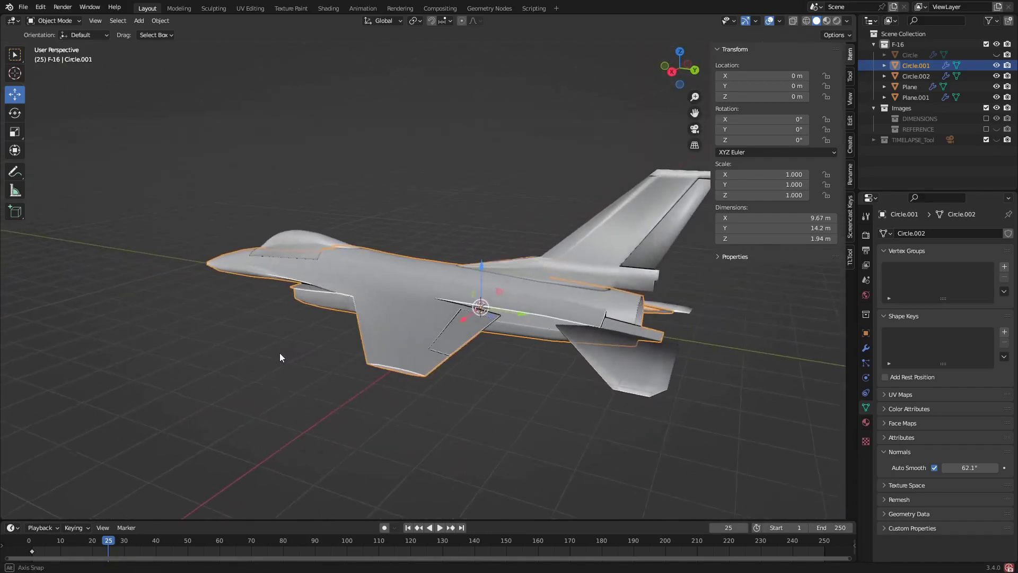
{"action": "left_click", "coordinate": [603, 276]}
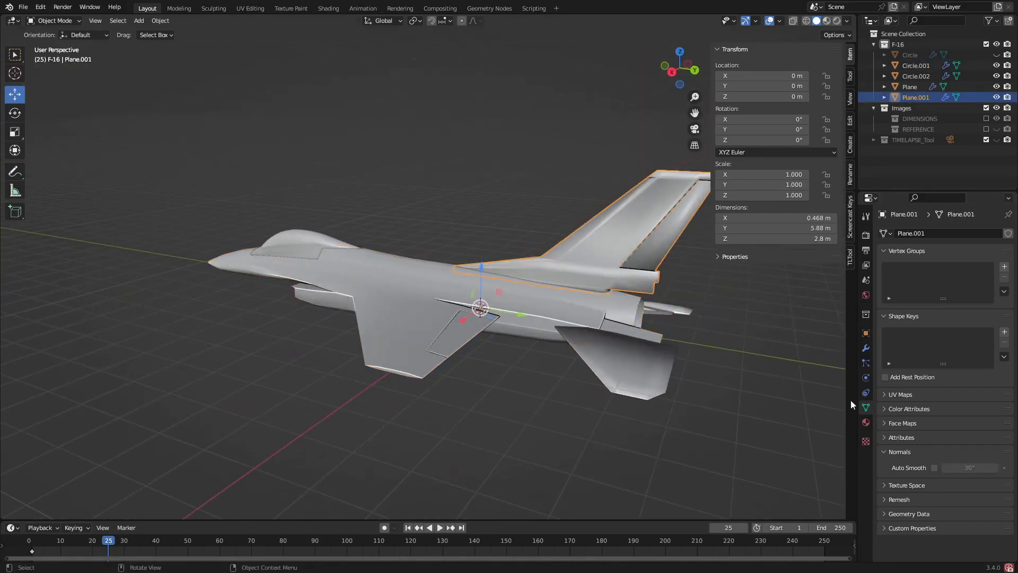
{"action": "left_click", "coordinate": [934, 467]}
{"action": "mouse_move", "coordinate": [625, 272]}
{"action": "middle_mouse_down"}
{"action": "mouse_move", "coordinate": [649, 251]}
{"action": "mouse_move", "coordinate": [563, 285]}
{"action": "mouse_move", "coordinate": [600, 294]}
{"action": "mouse_move", "coordinate": [554, 376]}
{"action": "mouse_move", "coordinate": [555, 357]}
{"action": "middle_mouse_up"}
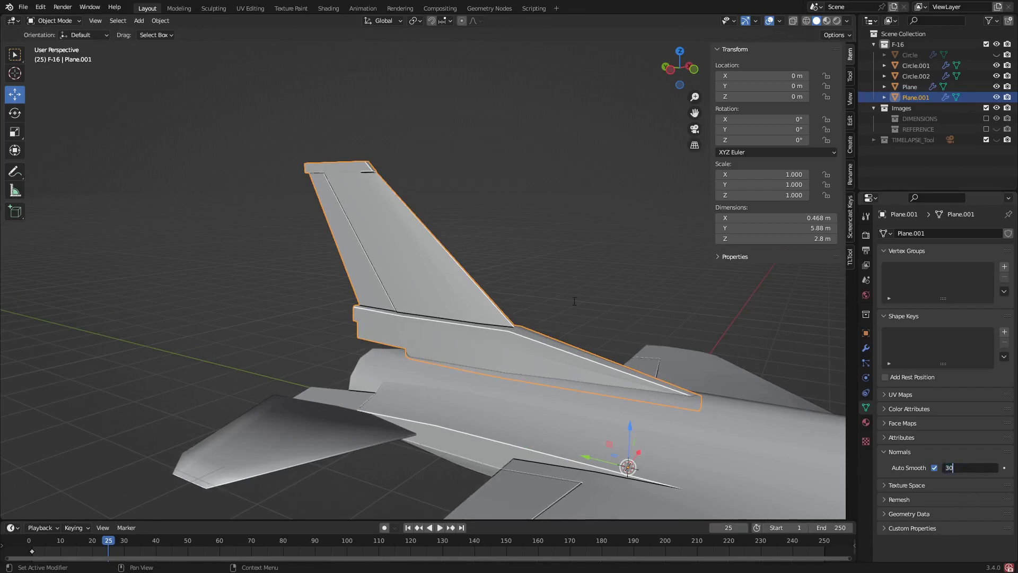
{"action": "key", "text": "Return"}
Step: Enable Auto Smooth for the horizontal stabilizers' normals
{"action": "left_click", "coordinate": [311, 439]}
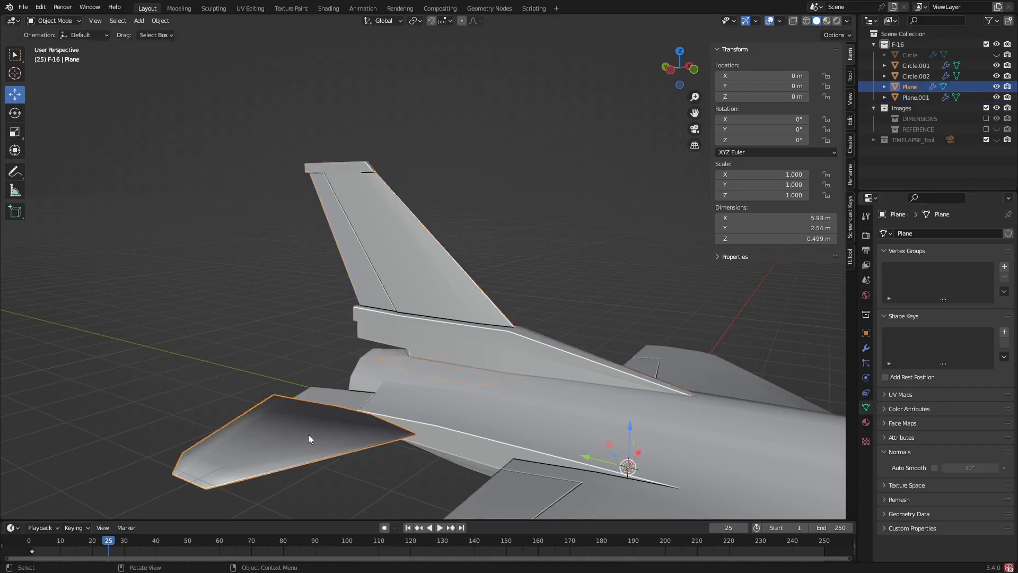
{"action": "left_click", "coordinate": [934, 467]}
{"action": "middle_click_drag", "start_coordinate": [333, 452], "coordinate": [481, 434]}
{"action": "middle_click_drag", "start_coordinate": [404, 409], "coordinate": [578, 397]}
{"action": "middle_click_drag", "start_coordinate": [204, 468], "coordinate": [489, 285]}
Step: Enable Auto Smooth for the canopy's normals and set its angle to 38.5°
{"action": "left_click", "coordinate": [418, 327]}
{"action": "left_click", "coordinate": [400, 218]}
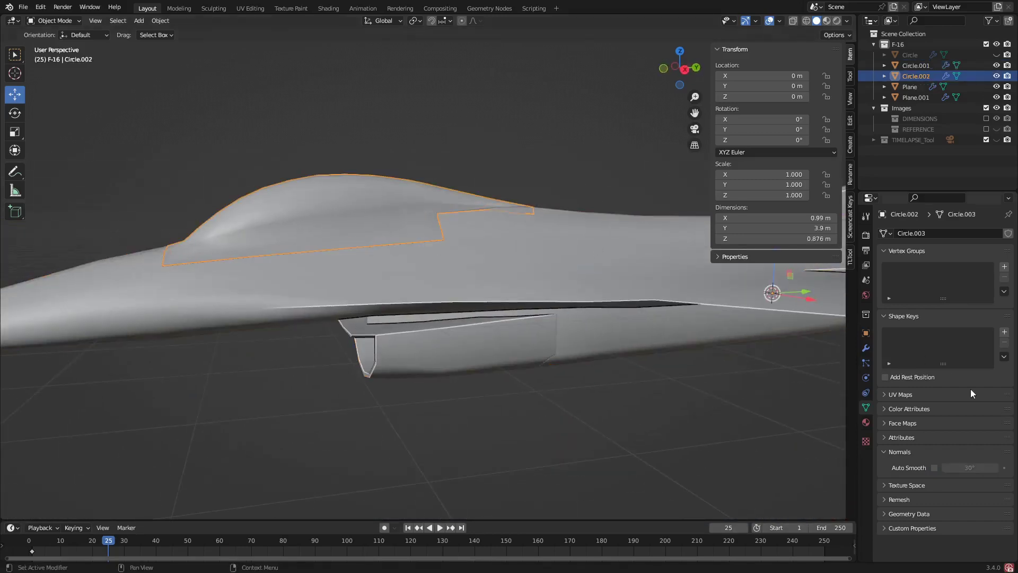
{"action": "left_click", "coordinate": [934, 467]}
{"action": "middle_click_drag", "start_coordinate": [296, 269], "coordinate": [414, 281]}
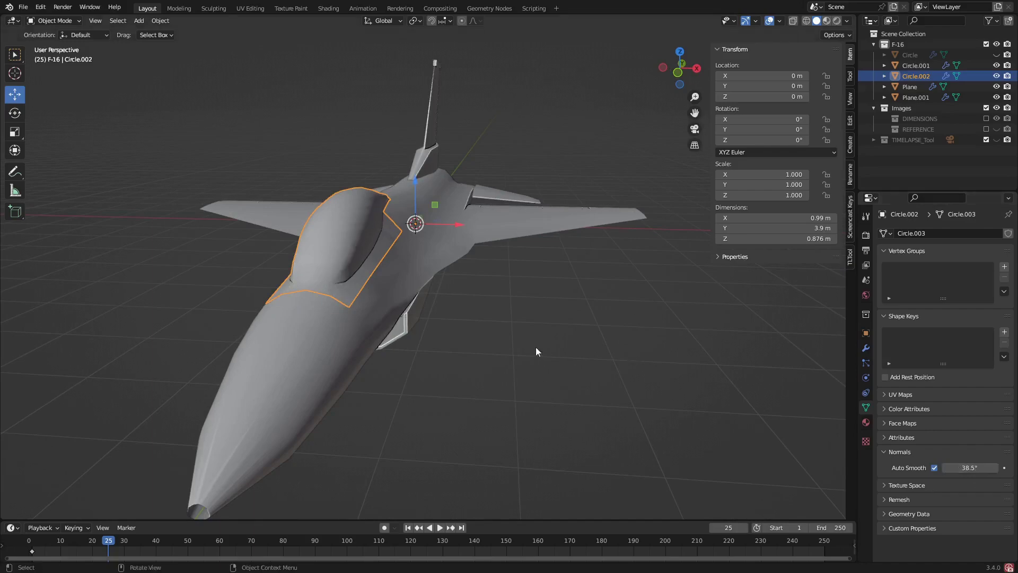
Step: Clear the object selection and examine the shading around the aircraft, the air intake and the nose
{"action": "middle_click_drag", "start_coordinate": [536, 347], "coordinate": [462, 329]}
{"action": "scroll", "coordinate": [463, 329], "scroll_direction": "down", "scroll_amount": 3}
{"action": "key", "text": "alt+a"}
{"action": "middle_click_drag", "start_coordinate": [578, 326], "coordinate": [379, 247]}
{"action": "scroll", "coordinate": [352, 243], "scroll_direction": "up", "scroll_amount": 4}
{"action": "scroll", "coordinate": [352, 243], "scroll_direction": "up", "scroll_amount": 1}
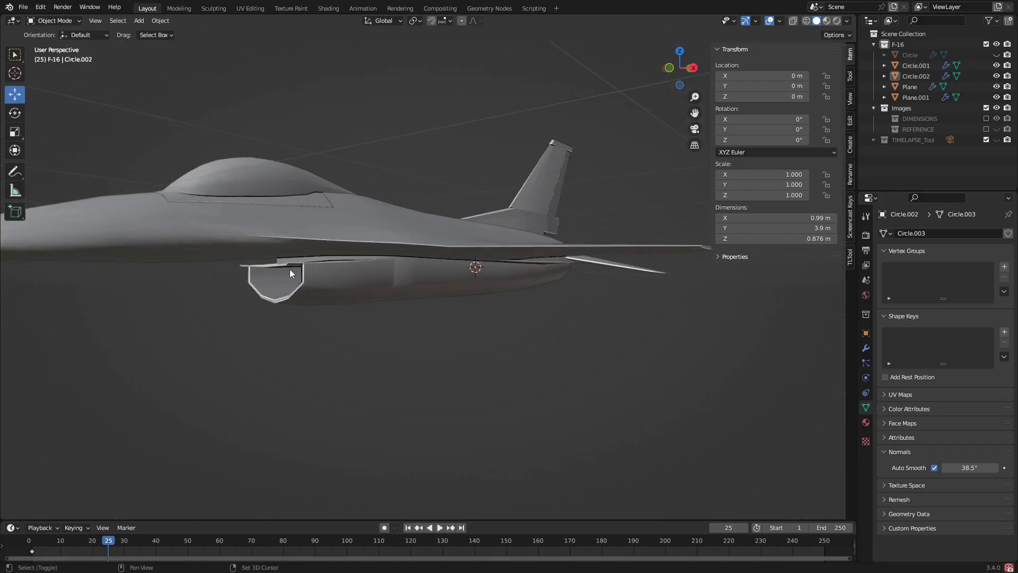
{"action": "middle_click_drag", "start_coordinate": [291, 273], "coordinate": [443, 269], "text": "shift"}
{"action": "scroll", "coordinate": [292, 198], "scroll_direction": "up", "scroll_amount": 3}
{"action": "middle_click_drag", "start_coordinate": [146, 284], "coordinate": [262, 277], "text": "shift"}
{"action": "scroll", "coordinate": [262, 277], "scroll_direction": "up", "scroll_amount": 1}
Step: Open the fuselage mesh for vertex editing and select the open ring of vertices at the nose tip
{"action": "left_click", "coordinate": [262, 280]}
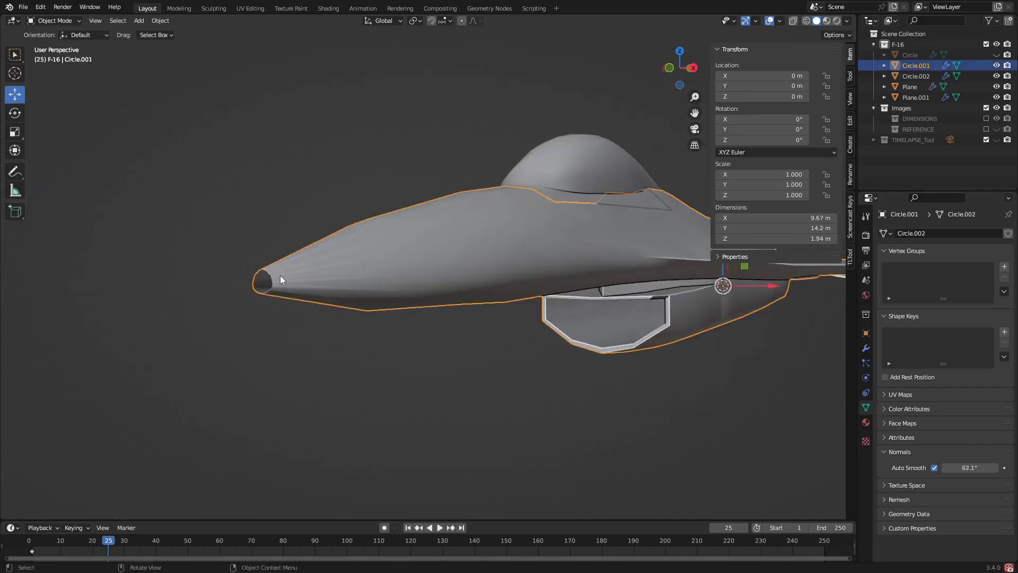
{"action": "key", "text": "Tab"}
{"action": "scroll", "coordinate": [257, 272], "scroll_direction": "up", "scroll_amount": 5}
{"action": "key", "text": "1"}
{"action": "key", "text": "alt+a"}
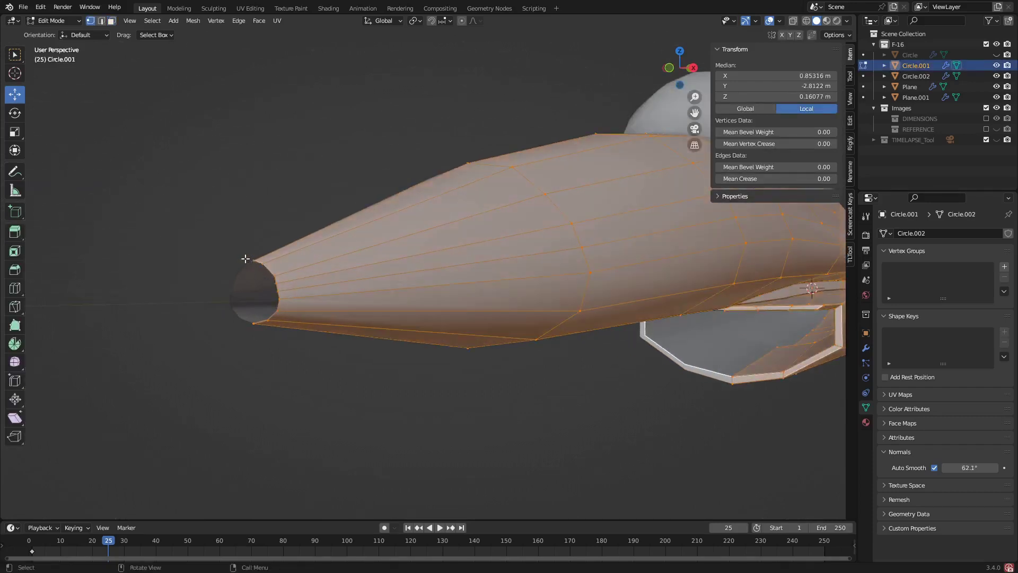
{"action": "left_click_drag", "start_coordinate": [202, 222], "coordinate": [300, 341]}
Step: In the right side view, extrude the nose tip ring forward about 0.016 m along Y to follow the blueprint
{"action": "left_click", "coordinate": [692, 70]}
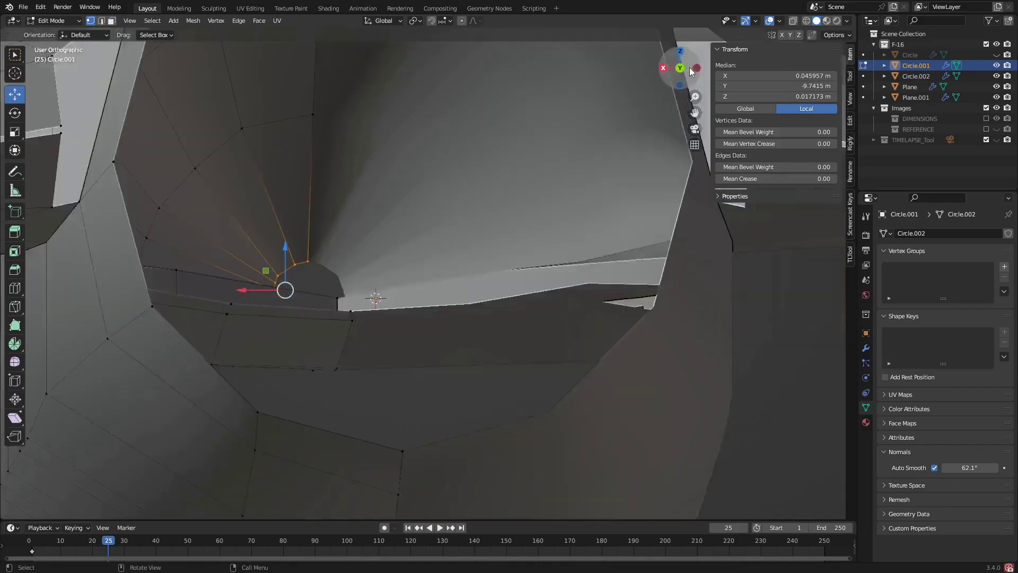
{"action": "scroll", "coordinate": [470, 169], "scroll_direction": "down", "scroll_amount": 2}
{"action": "scroll", "coordinate": [470, 170], "scroll_direction": "down", "scroll_amount": 1}
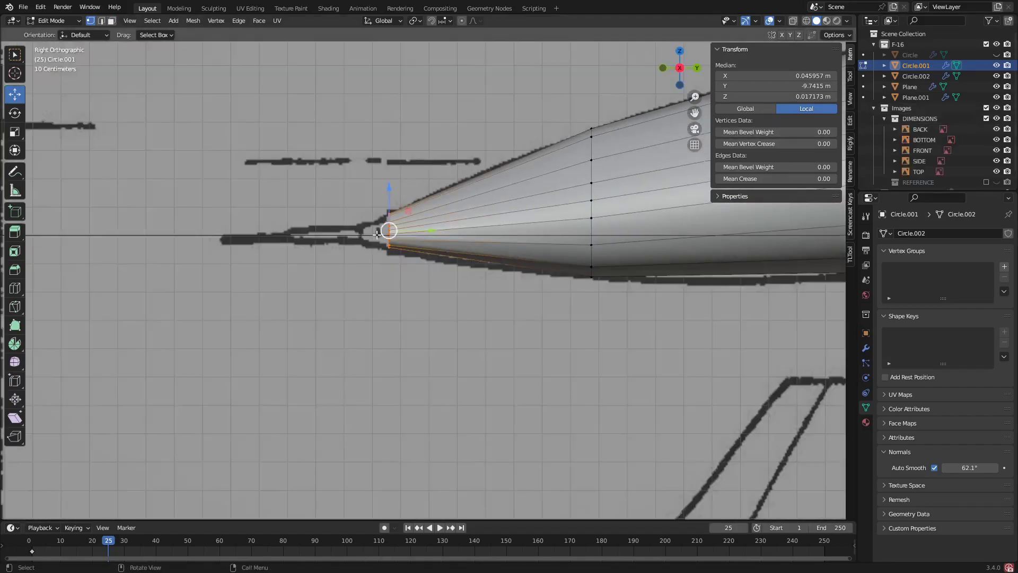
{"action": "scroll", "coordinate": [356, 245], "scroll_direction": "up", "scroll_amount": 4}
{"action": "middle_click_drag", "start_coordinate": [356, 245], "coordinate": [358, 245]}
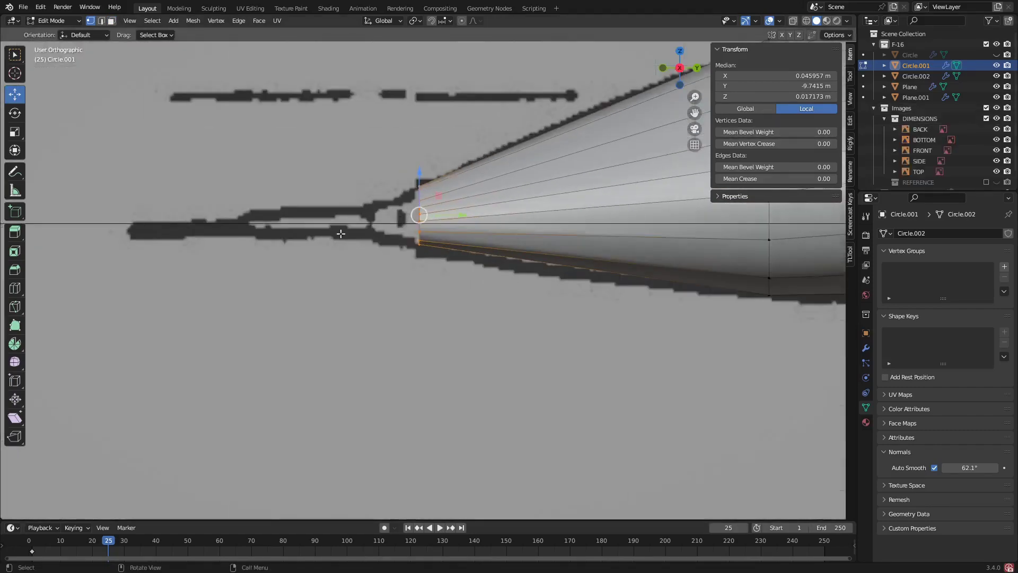
{"action": "key", "text": "e"}
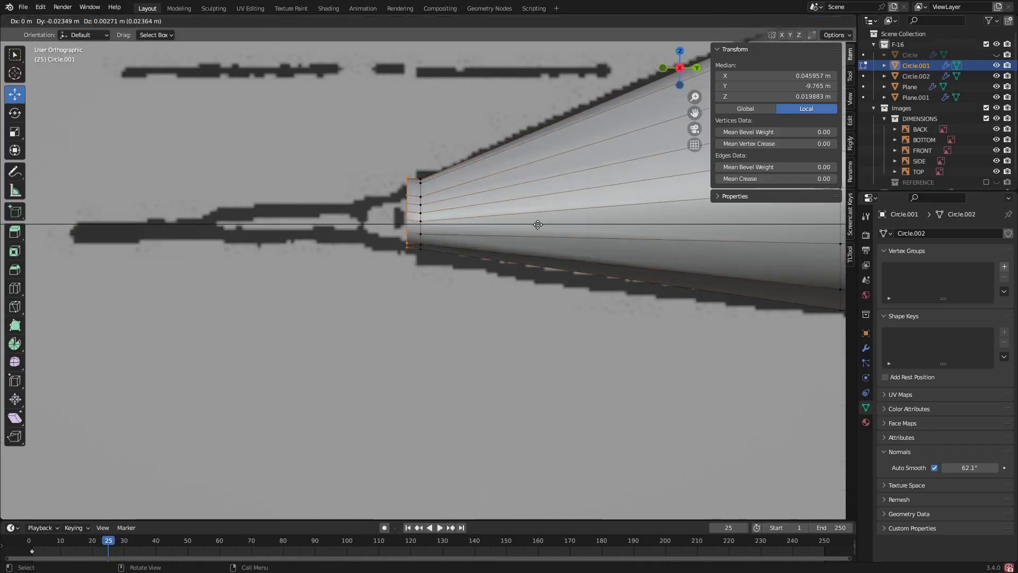
{"action": "key", "text": "Escape"}
{"action": "key", "text": "g"}
{"action": "key", "text": "y"}
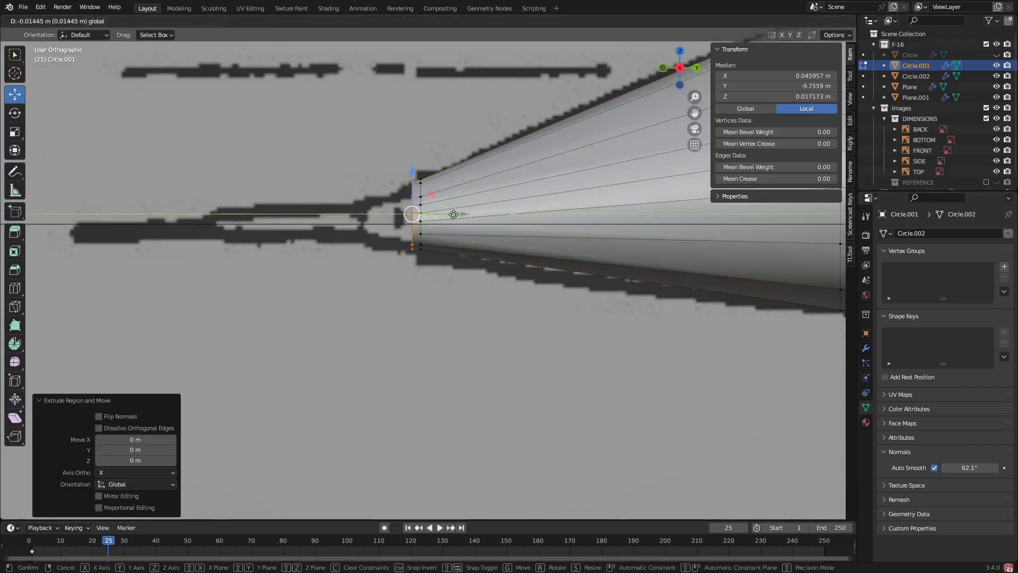
{"action": "left_click", "coordinate": [453, 214]}
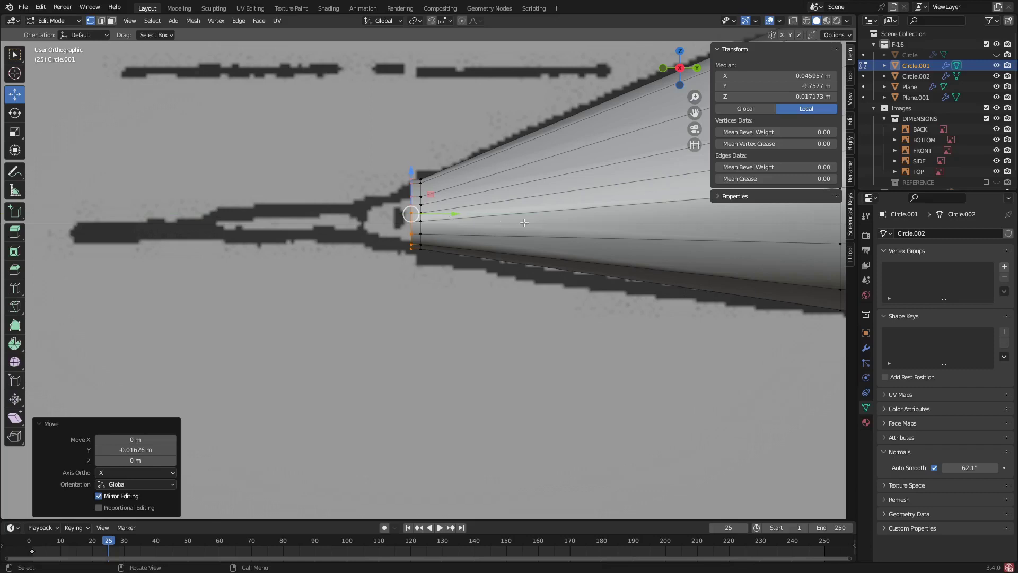
Step: Extrude the nose ring in place, scale it to about 0.741, and extrude the smaller ring about 0.085 m forward along Y
{"action": "key", "text": "ctrl+z"}
{"action": "key", "text": "s"}
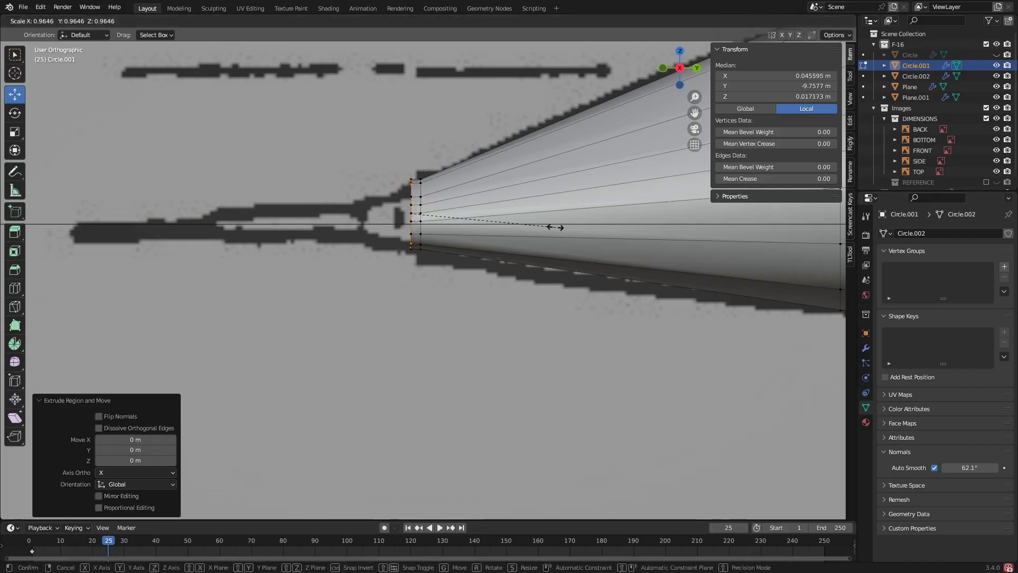
{"action": "left_click", "coordinate": [526, 222]}
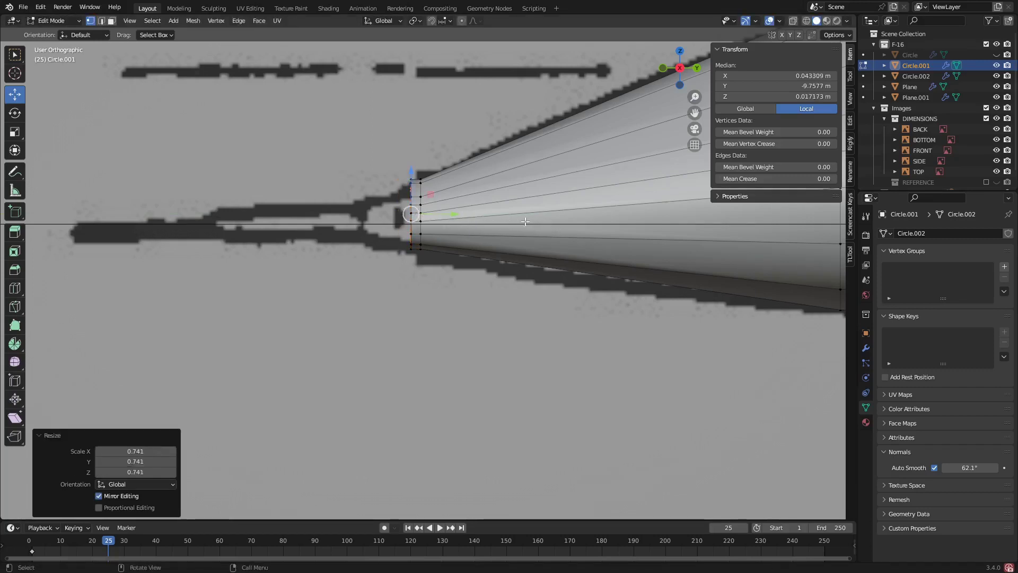
{"action": "key", "text": "e"}
{"action": "right_click", "coordinate": [498, 217]}
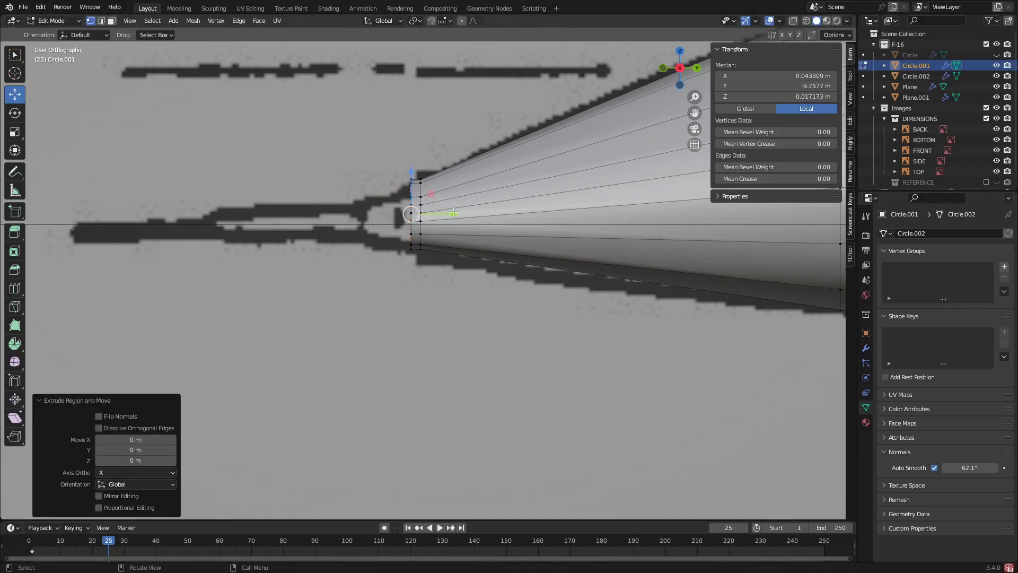
{"action": "left_click_drag", "start_coordinate": [454, 213], "coordinate": [406, 218]}
{"action": "left_click", "coordinate": [398, 218]}
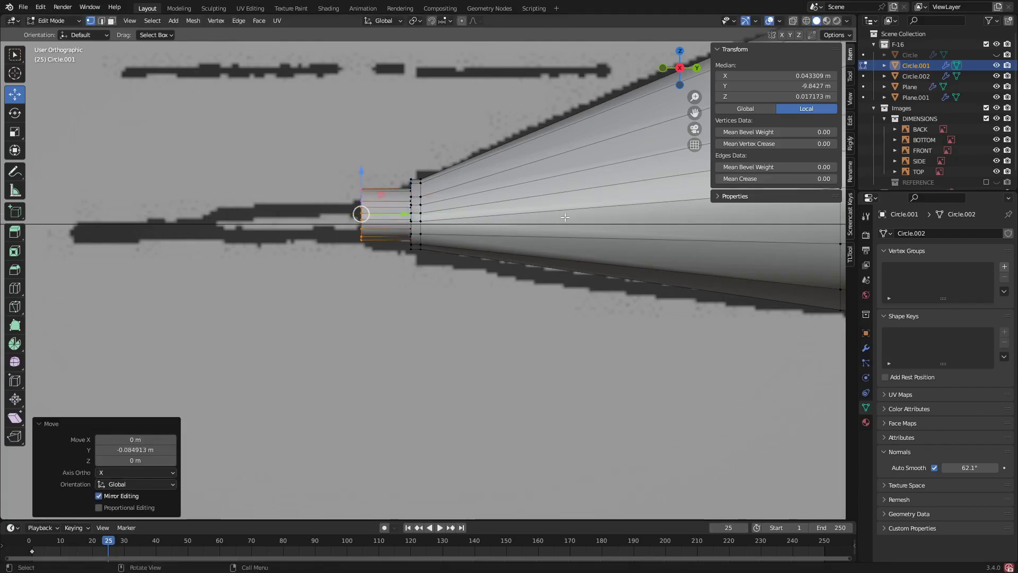
Step: Extrude the front ring in place at a scale of about 0.806, and extrude it about 0.447 m forward to form the probe
{"action": "key", "text": "e"}
{"action": "key", "text": "Escape"}
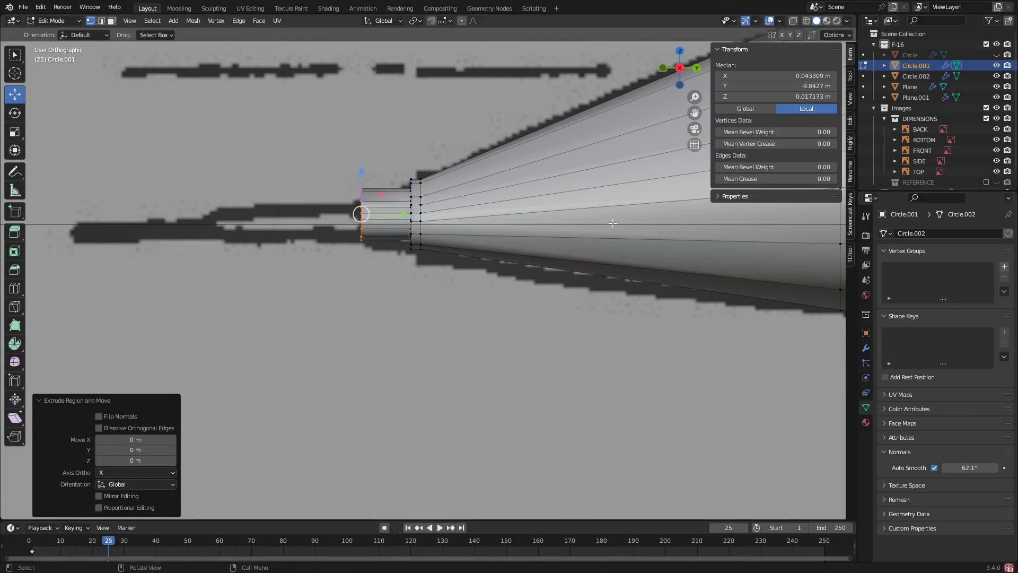
{"action": "key", "text": "s"}
{"action": "left_click", "coordinate": [564, 221]}
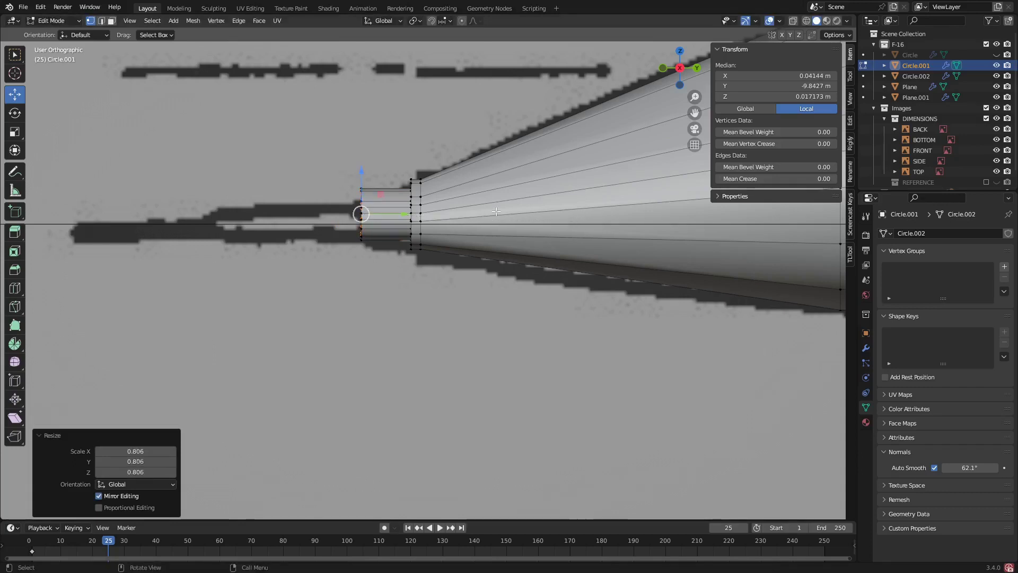
{"action": "key", "text": "e"}
{"action": "right_click", "coordinate": [366, 210]}
{"action": "key", "text": "g"}
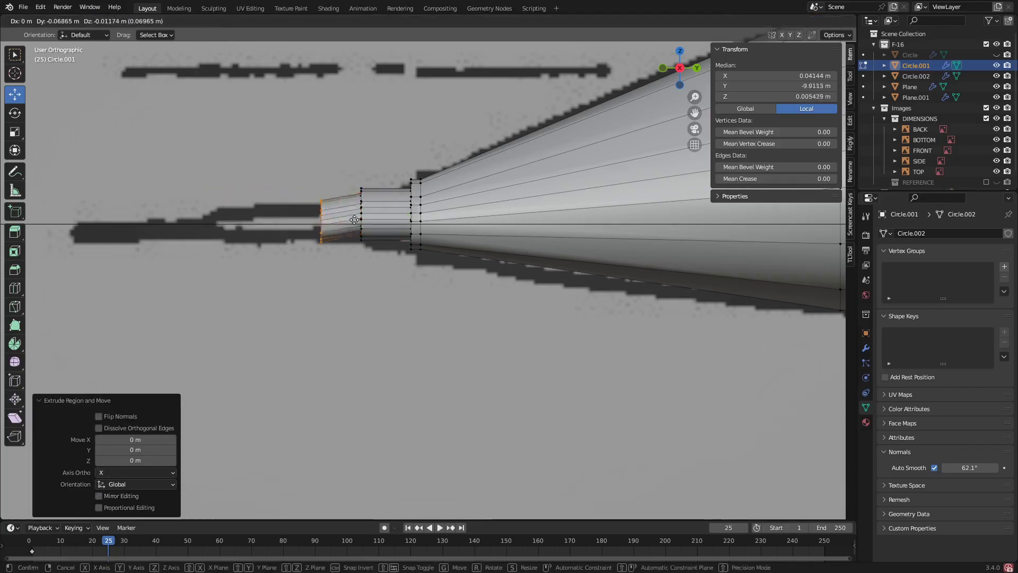
{"action": "left_click", "coordinate": [153, 212]}
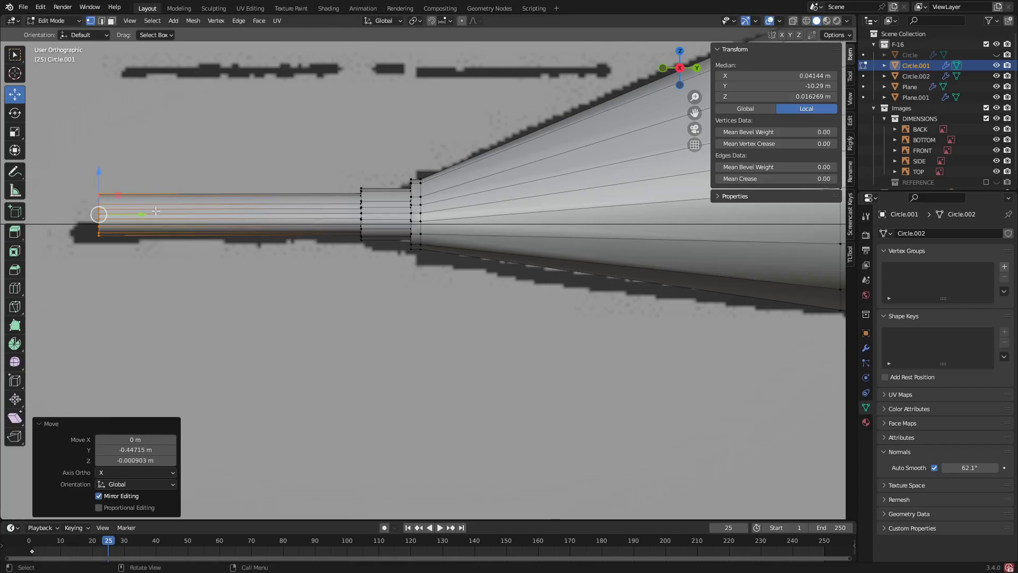
Step: Scale the probe's end ring to about 0.33, then shift it about 0.035 m forward and 0.02 m down onto the blueprint's tip
{"action": "key", "text": "s"}
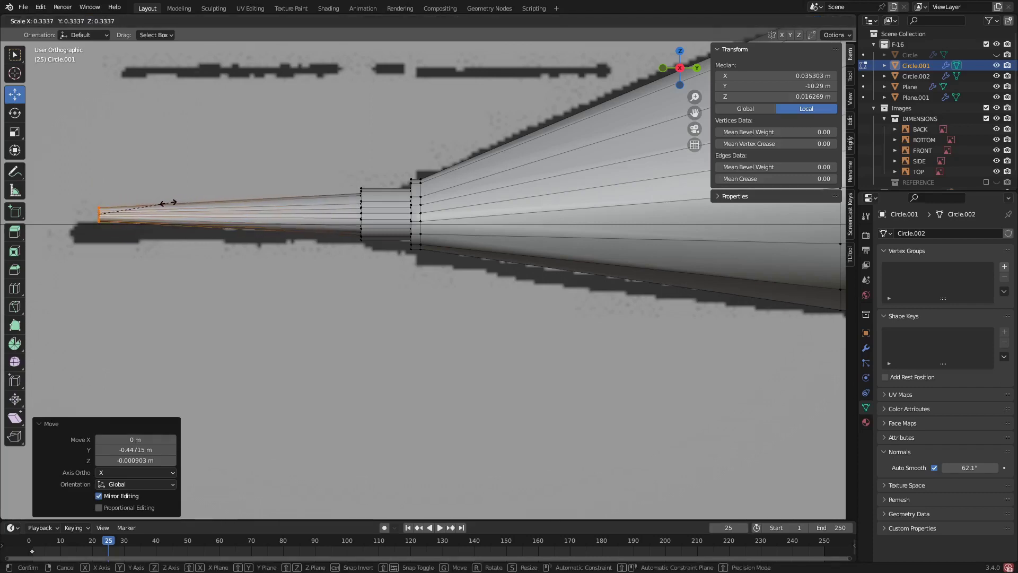
{"action": "left_click", "coordinate": [161, 205]}
{"action": "left_click_drag", "start_coordinate": [137, 214], "coordinate": [116, 214]}
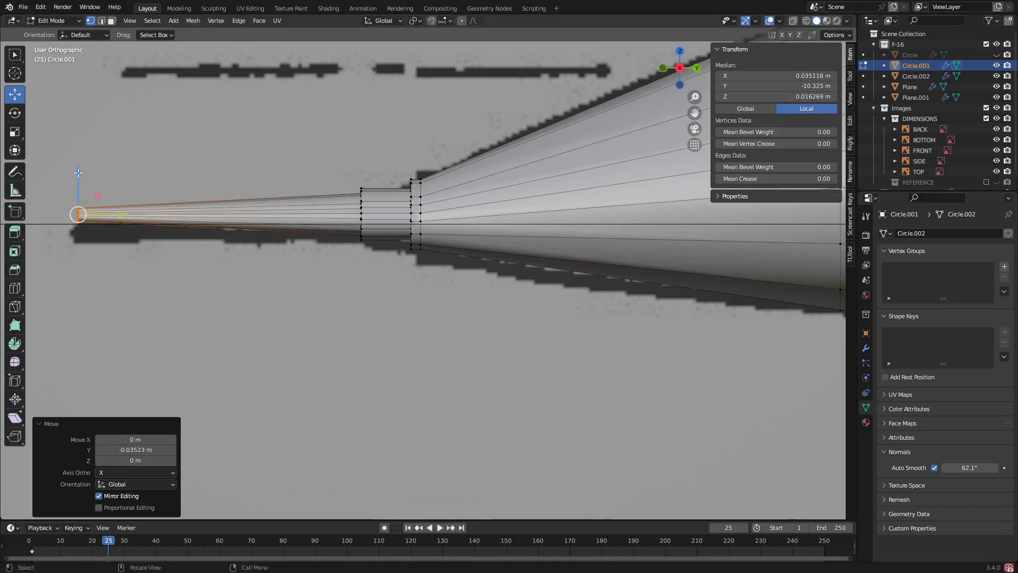
{"action": "left_click_drag", "start_coordinate": [80, 174], "coordinate": [80, 186]}
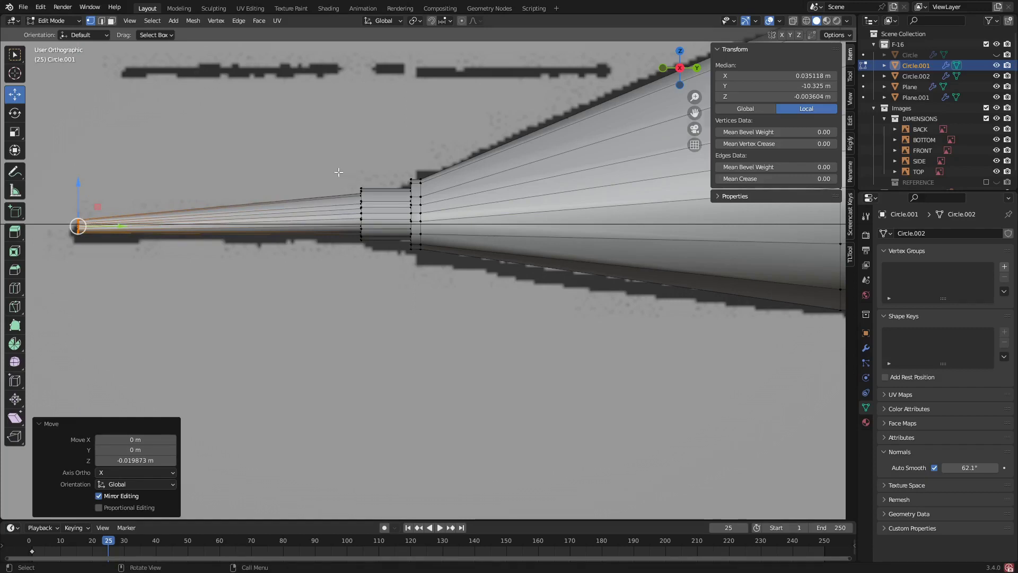
Step: In wireframe, adjust the height of the two rings at the probe's base to match the side blueprint
{"action": "key", "text": "shift+z"}
{"action": "left_click_drag", "start_coordinate": [338, 173], "coordinate": [361, 177]}
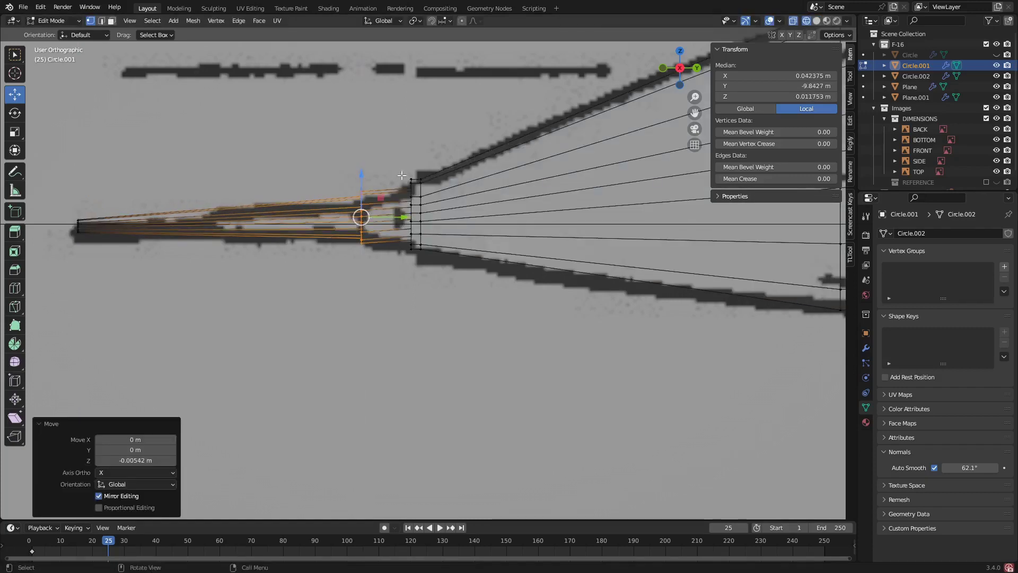
{"action": "left_click_drag", "start_coordinate": [418, 263], "coordinate": [418, 263]}
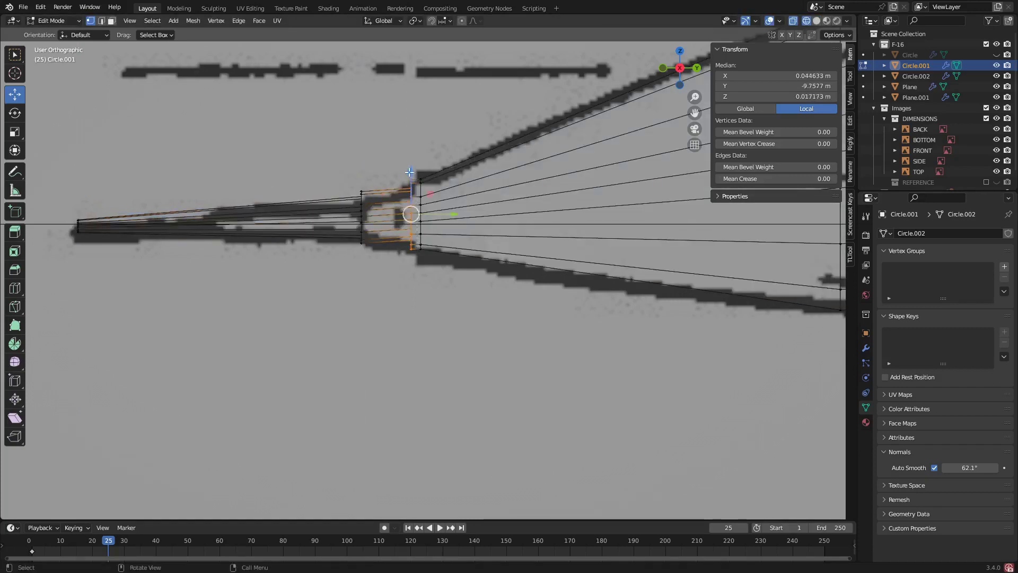
{"action": "left_click_drag", "start_coordinate": [411, 170], "coordinate": [411, 172]}
{"action": "left_click_drag", "start_coordinate": [336, 173], "coordinate": [362, 171]}
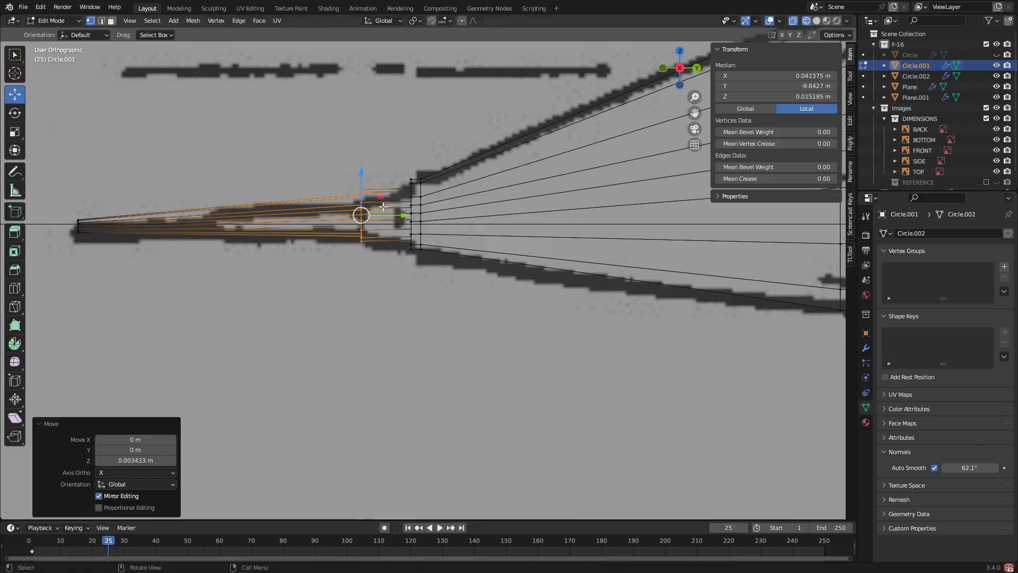
Step: Lower the top centre vertices of the probe's base ring about 0.004 m along Z
{"action": "middle_click_drag", "start_coordinate": [362, 172], "coordinate": [441, 229]}
{"action": "scroll", "coordinate": [419, 204], "scroll_direction": "up", "scroll_amount": 3}
{"action": "scroll", "coordinate": [441, 229], "scroll_direction": "up", "scroll_amount": 2}
{"action": "left_click_drag", "start_coordinate": [424, 234], "coordinate": [339, 196]}
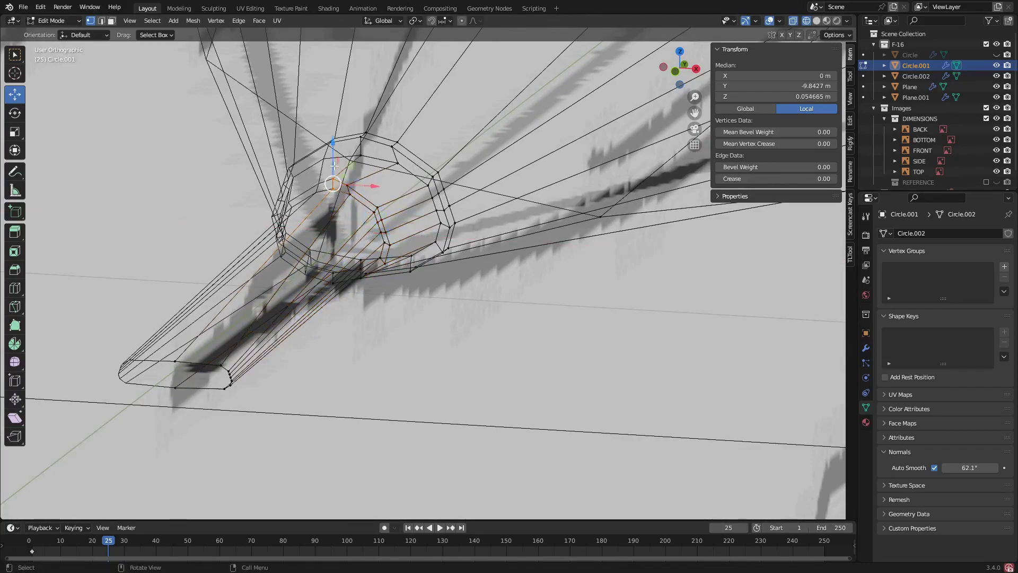
{"action": "left_click_drag", "start_coordinate": [333, 149], "coordinate": [334, 162]}
Step: Move the vertices beside the top centre of the probe's base ring outward along X to even out the curve
{"action": "middle_click_drag", "start_coordinate": [334, 162], "coordinate": [350, 189]}
{"action": "scroll", "coordinate": [351, 188], "scroll_direction": "up", "scroll_amount": 2}
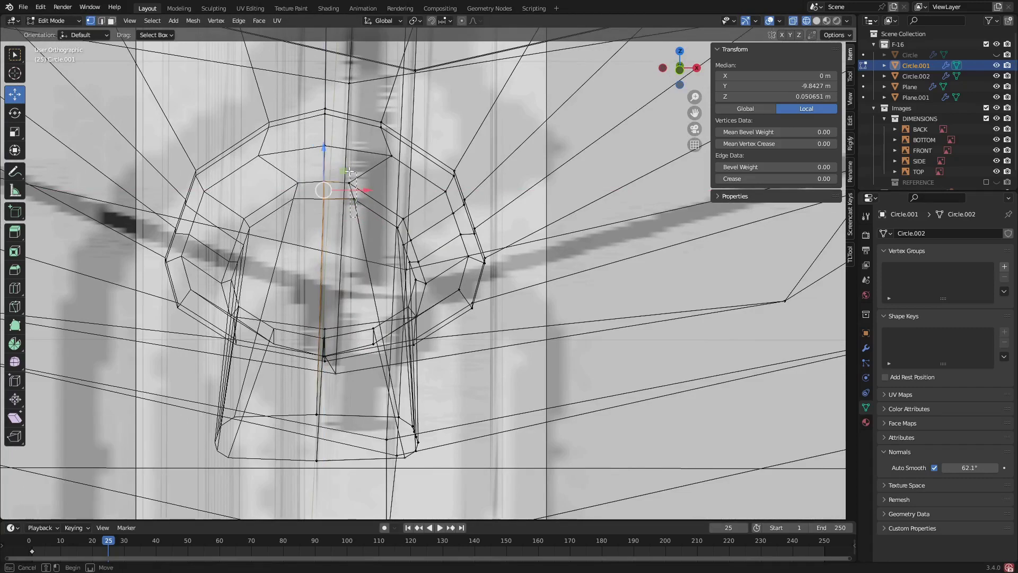
{"action": "left_click_drag", "start_coordinate": [349, 171], "coordinate": [403, 191]}
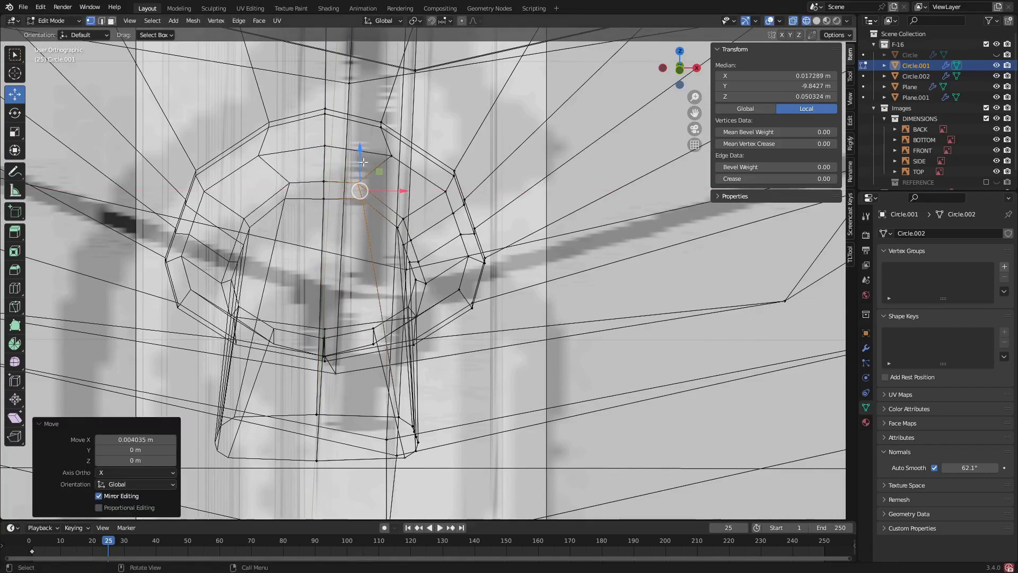
{"action": "left_click_drag", "start_coordinate": [364, 162], "coordinate": [402, 193]}
Step: Slide the outer ring's upper side vertex toward the centre by a factor of 0.263, and move the inner ring's vertex about 0.004 m inward along X
{"action": "left_click", "coordinate": [392, 155]}
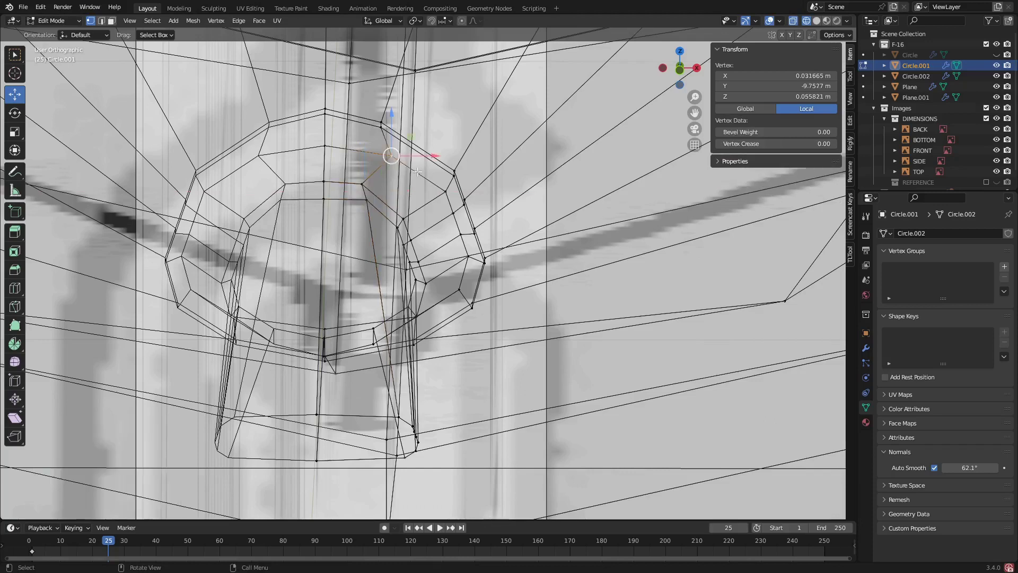
{"action": "key", "text": "shift+v"}
{"action": "left_click", "coordinate": [395, 166]}
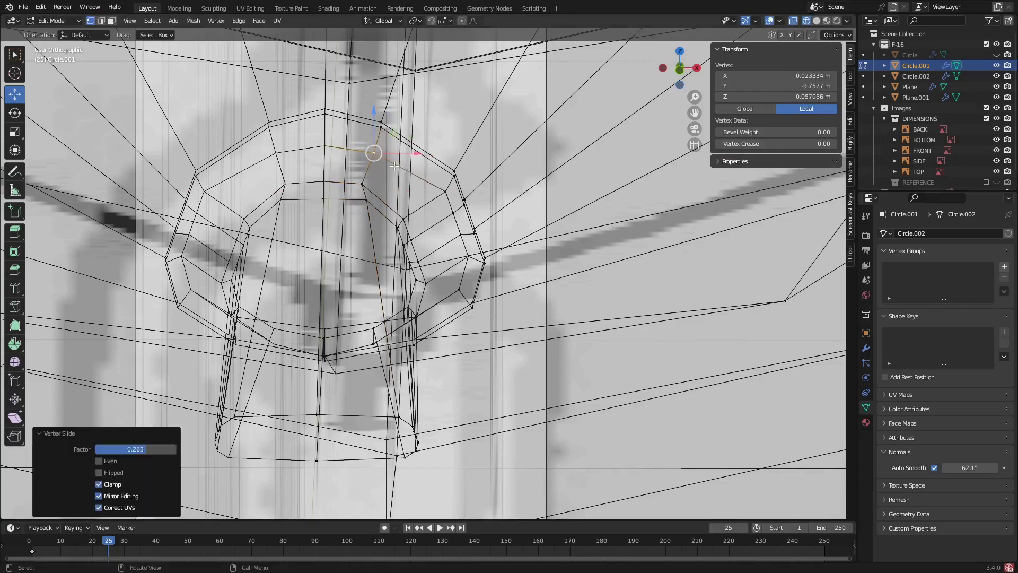
{"action": "left_click", "coordinate": [365, 203]}
{"action": "key", "text": "g"}
{"action": "key", "text": "x"}
{"action": "left_click", "coordinate": [383, 362]}
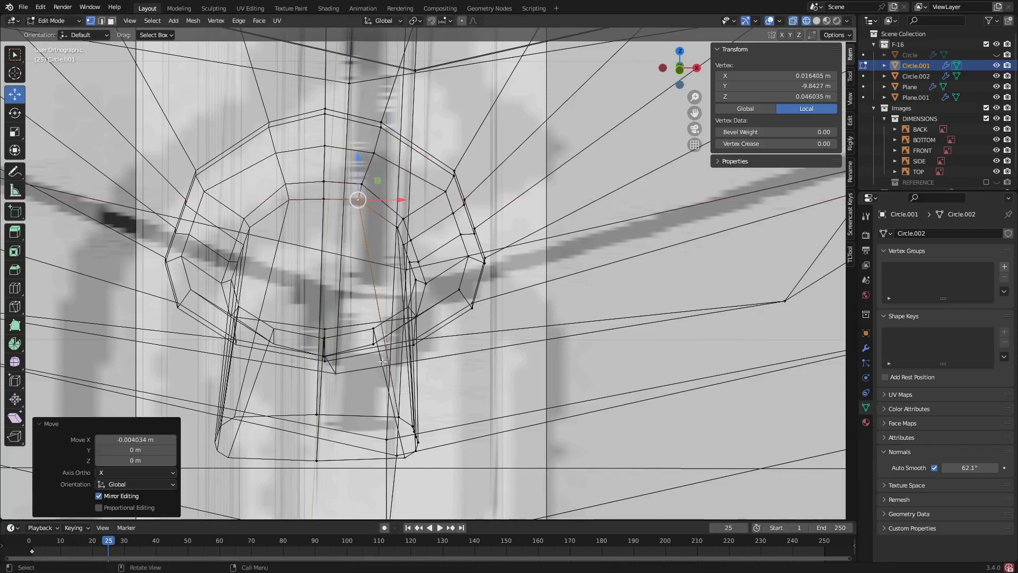
Step: Try to narrow the probe tip by moving its side vertices about 0.034 m inward along X
{"action": "left_click_drag", "start_coordinate": [434, 467], "coordinate": [434, 466]}
{"action": "key", "text": "g"}
{"action": "key", "text": "x"}
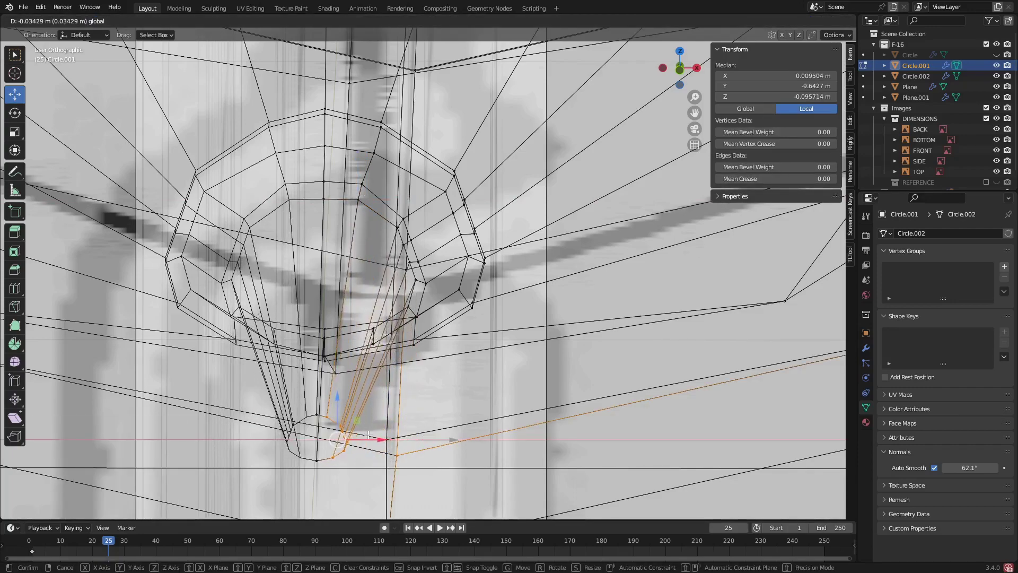
{"action": "left_click", "coordinate": [368, 435]}
Step: Try to fill a face between the selected probe tip vertices
{"action": "middle_click_drag", "start_coordinate": [368, 435], "coordinate": [315, 367]}
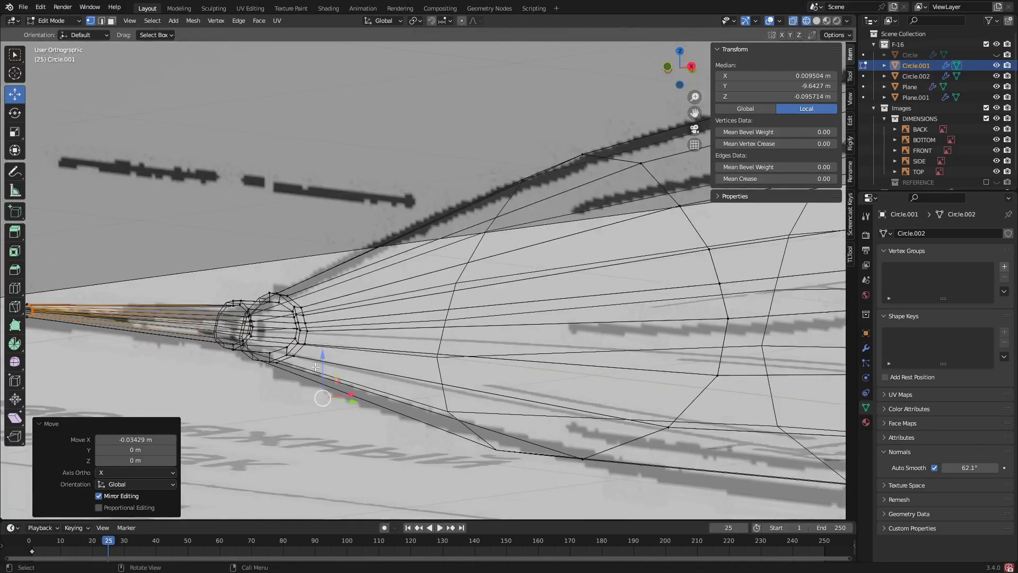
{"action": "scroll", "coordinate": [339, 351], "scroll_direction": "down", "scroll_amount": 5}
{"action": "scroll", "coordinate": [268, 350], "scroll_direction": "up", "scroll_amount": 1}
{"action": "key", "text": "f"}
{"action": "scroll", "coordinate": [215, 332], "scroll_direction": "up", "scroll_amount": 1}
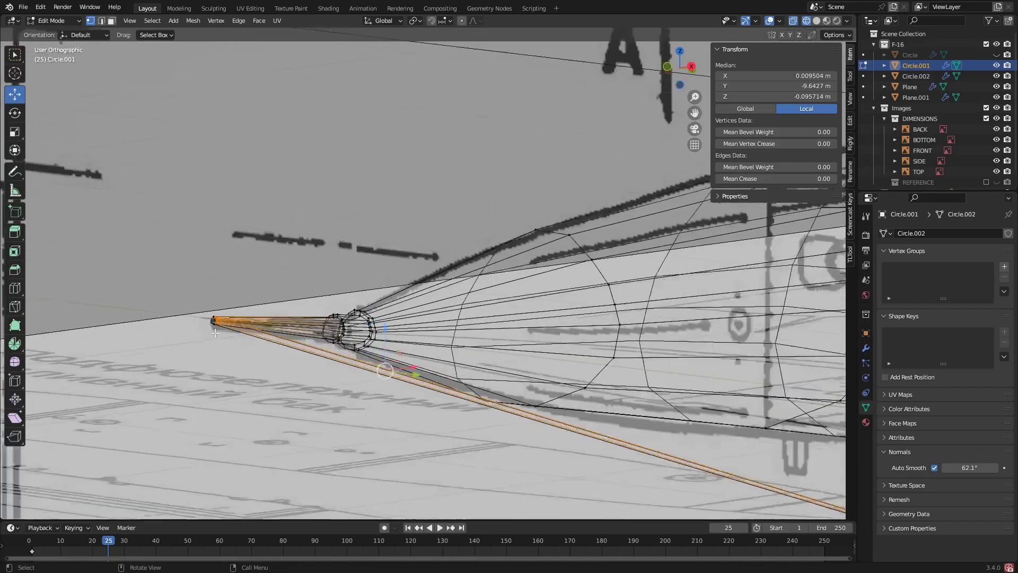
{"action": "middle_click_drag", "start_coordinate": [214, 333], "coordinate": [308, 338]}
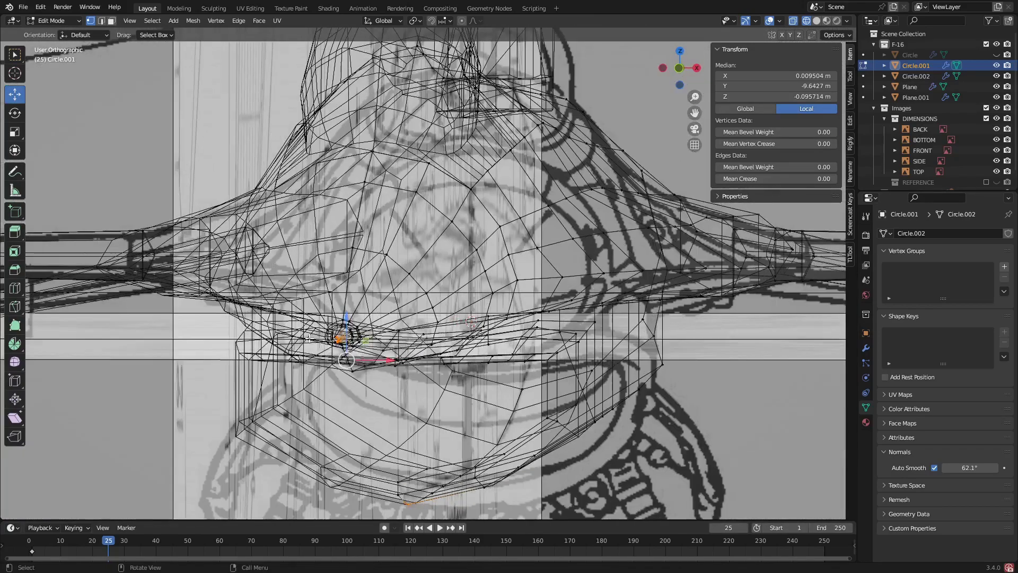
Step: Narrow the pitot probe's tip by moving its side vertices about 0.033 m inward along X in solid shading
{"action": "key", "text": "shift+z"}
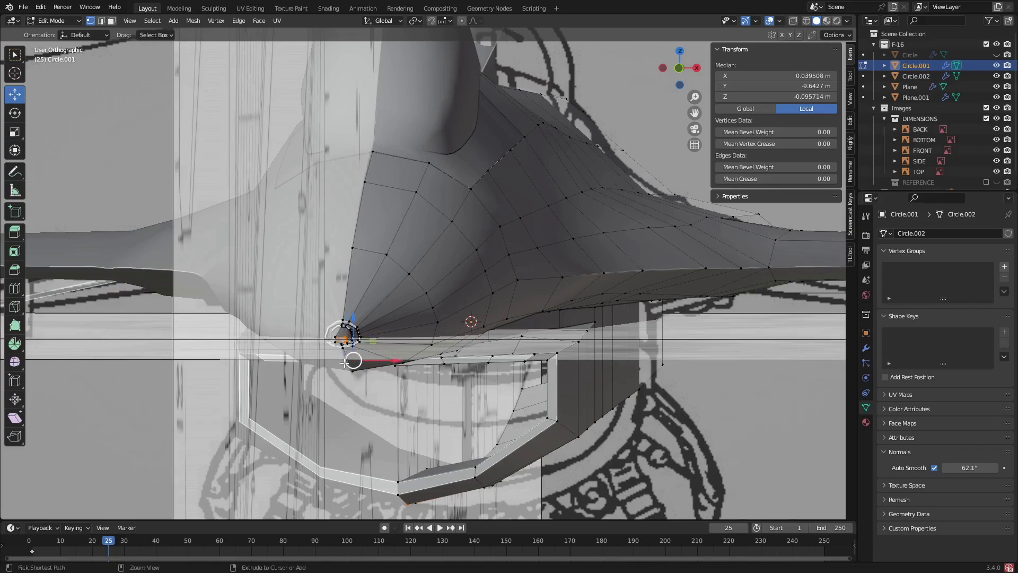
{"action": "scroll", "coordinate": [345, 355], "scroll_direction": "up", "scroll_amount": 4}
{"action": "middle_click_drag", "start_coordinate": [347, 334], "coordinate": [324, 331]}
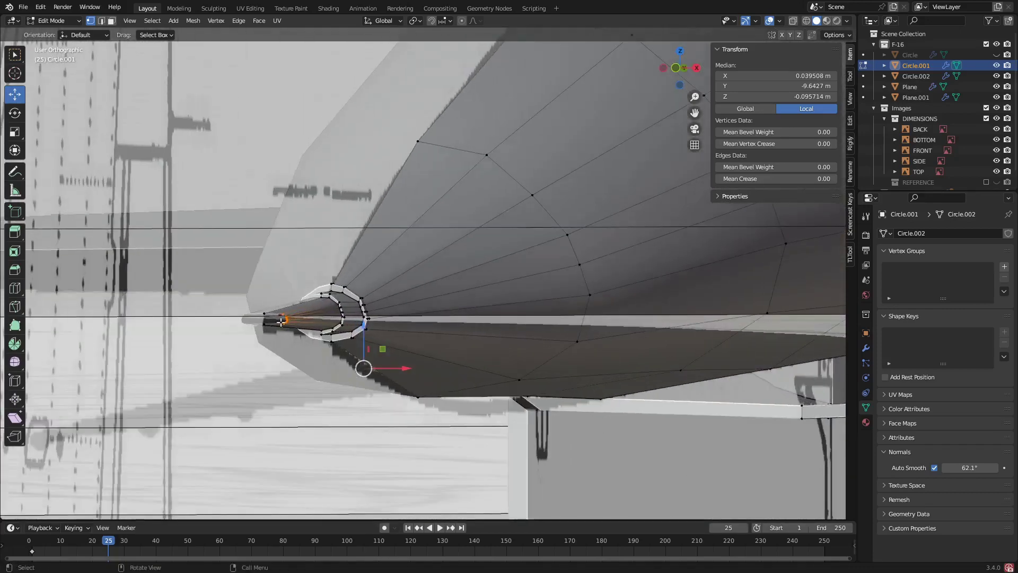
{"action": "scroll", "coordinate": [281, 321], "scroll_direction": "up", "scroll_amount": 4}
{"action": "left_click_drag", "start_coordinate": [290, 303], "coordinate": [309, 331]}
{"action": "key", "text": "g"}
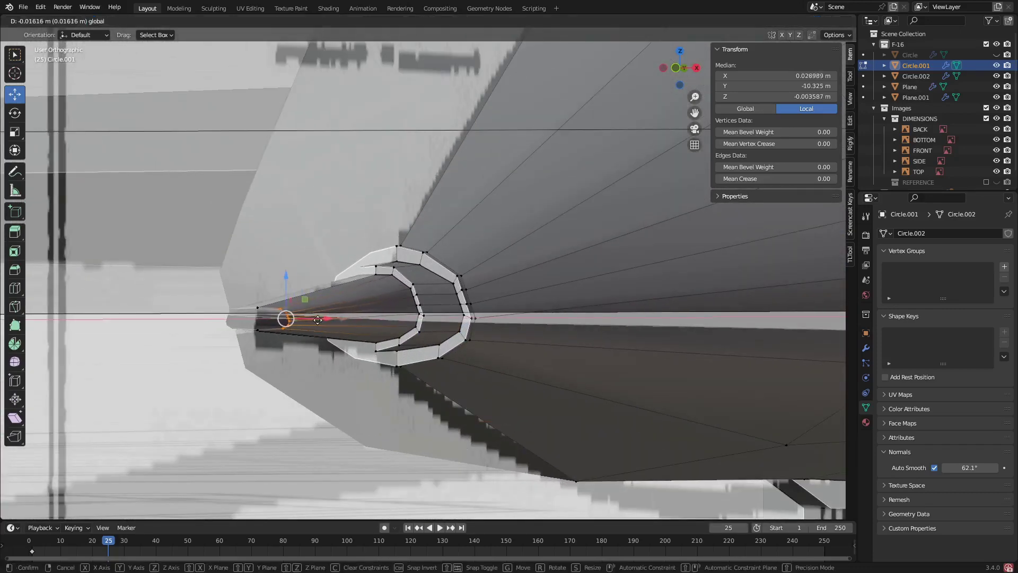
{"action": "left_click", "coordinate": [302, 319]}
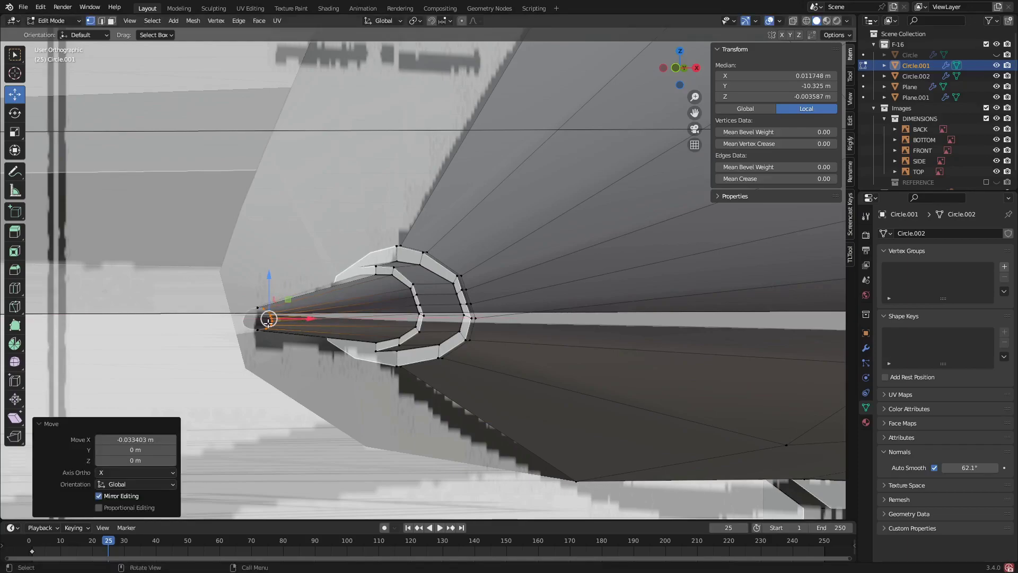
{"action": "left_click_drag", "start_coordinate": [283, 345], "coordinate": [284, 341]}
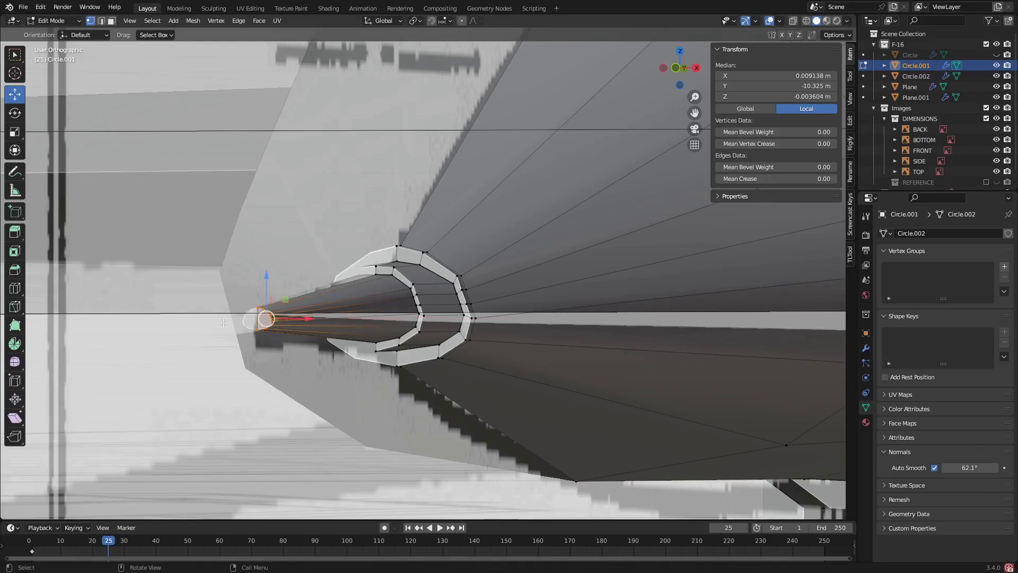
{"action": "left_click", "coordinate": [224, 323]}
Step: Switch the view to perspective, hide the Images reference collection, and return to Object Mode with nothing selected
{"action": "scroll", "coordinate": [224, 323], "scroll_direction": "down", "scroll_amount": 7}
{"action": "scroll", "coordinate": [363, 397], "scroll_direction": "down", "scroll_amount": 7}
{"action": "middle_click_drag", "start_coordinate": [500, 407], "coordinate": [448, 401]}
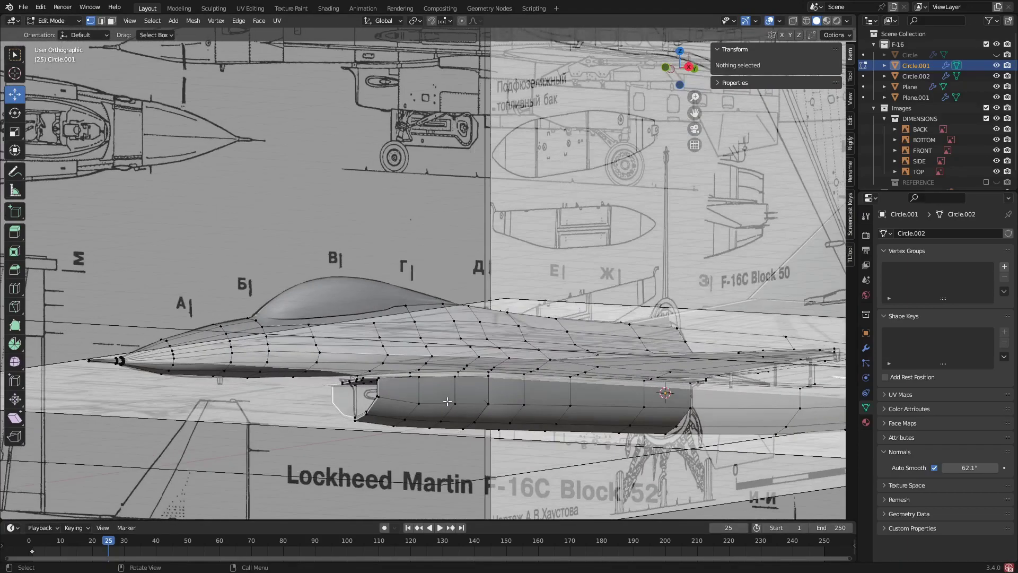
{"action": "left_click", "coordinate": [694, 145]}
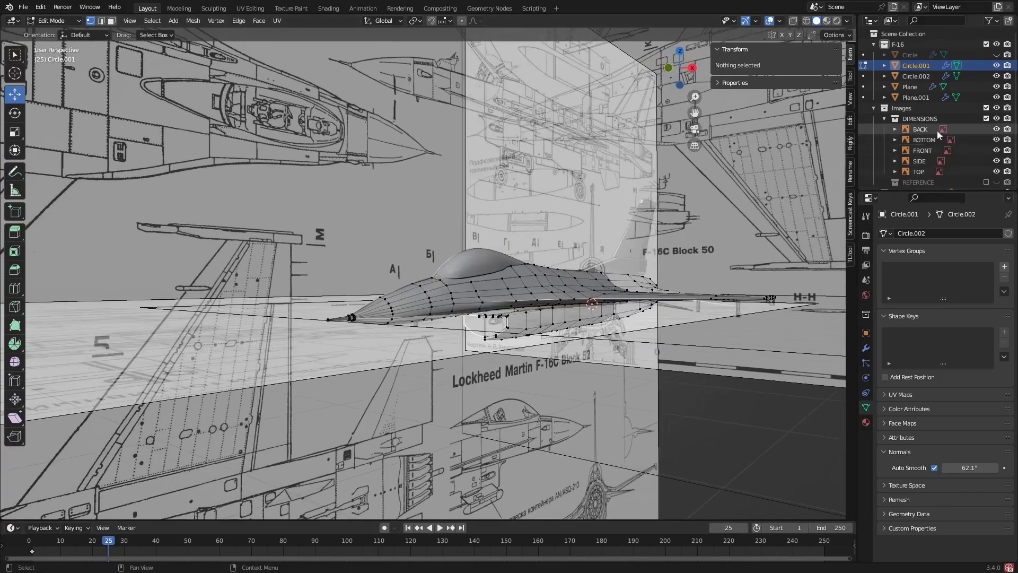
{"action": "left_click", "coordinate": [986, 108]}
{"action": "middle_click_drag", "start_coordinate": [466, 357], "coordinate": [540, 338]}
{"action": "key", "text": "Tab"}
{"action": "left_click", "coordinate": [540, 338]}
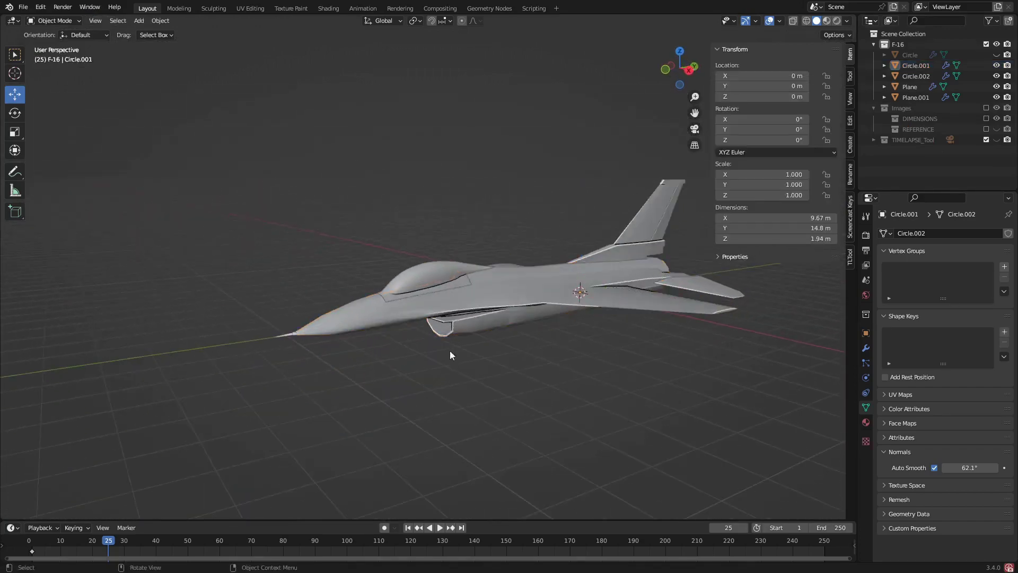
Step: Add one centred loop cut with factor 0 around the inside of the fuselage's air intake
{"action": "middle_click_drag", "start_coordinate": [449, 351], "coordinate": [604, 358]}
{"action": "scroll", "coordinate": [190, 343], "scroll_direction": "up", "scroll_amount": 3}
{"action": "scroll", "coordinate": [356, 335], "scroll_direction": "up", "scroll_amount": 2}
{"action": "left_click", "coordinate": [356, 335]}
{"action": "key", "text": "Tab"}
{"action": "scroll", "coordinate": [387, 335], "scroll_direction": "up", "scroll_amount": 3}
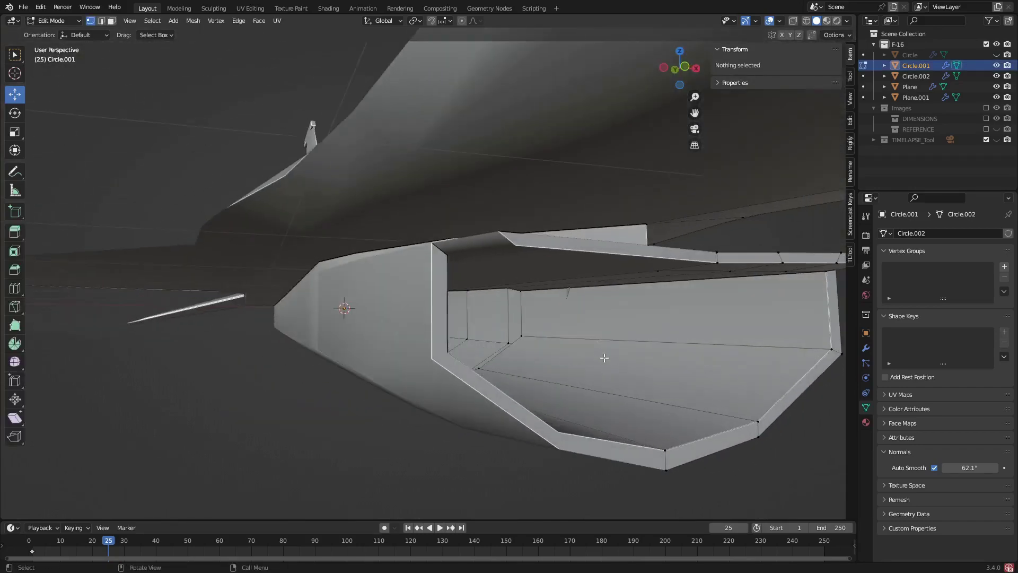
{"action": "left_click", "coordinate": [15, 288]}
{"action": "left_click", "coordinate": [602, 353]}
{"action": "right_click", "coordinate": [601, 354]}
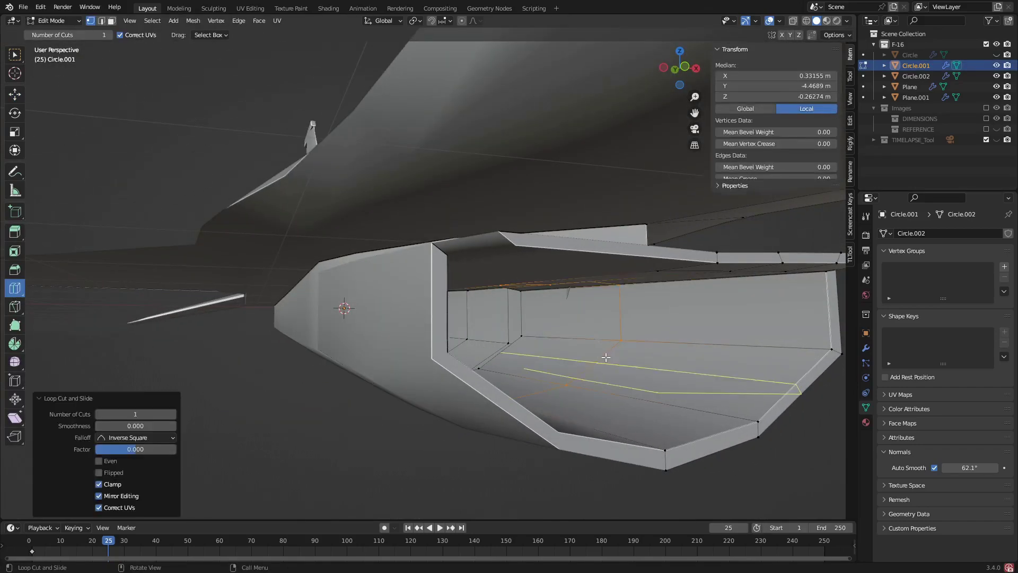
Step: Move the rear edge loop inside the air intake about 0.445 m further back along Y
{"action": "left_click", "coordinate": [14, 94]}
{"action": "key", "text": "2"}
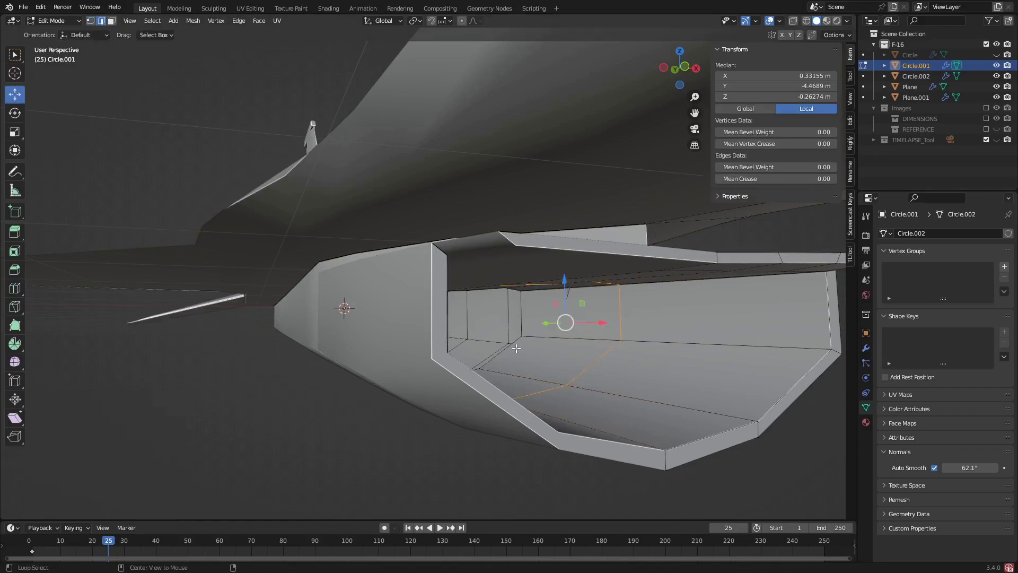
{"action": "left_click", "coordinate": [513, 340], "text": "alt"}
{"action": "middle_click_drag", "start_coordinate": [520, 321], "coordinate": [495, 355]}
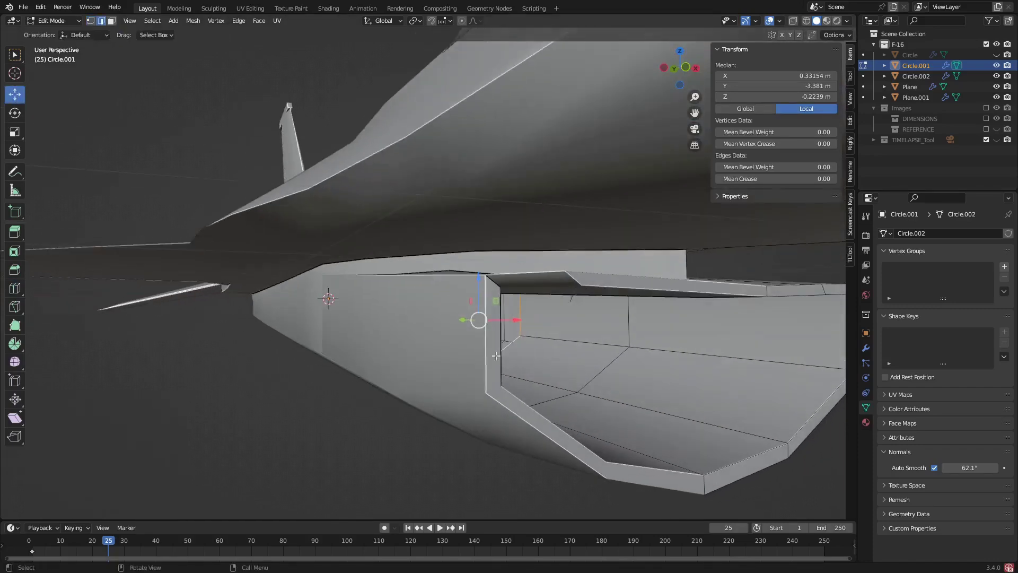
{"action": "left_click_drag", "start_coordinate": [464, 320], "coordinate": [438, 318]}
{"action": "middle_click_drag", "start_coordinate": [500, 309], "coordinate": [462, 297]}
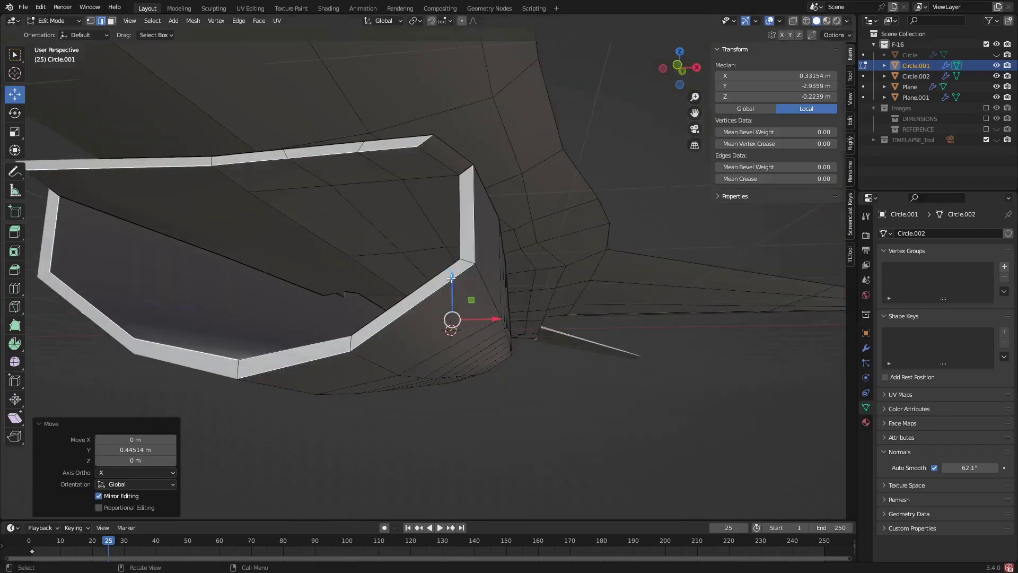
Step: Raise the intake's rear edge loop about 0.181 m along Z and scale it down uniformly to roughly half
{"action": "key", "text": "g"}
{"action": "key", "text": "z"}
{"action": "left_click", "coordinate": [451, 255]}
{"action": "middle_click_drag", "start_coordinate": [451, 255], "coordinate": [495, 300]}
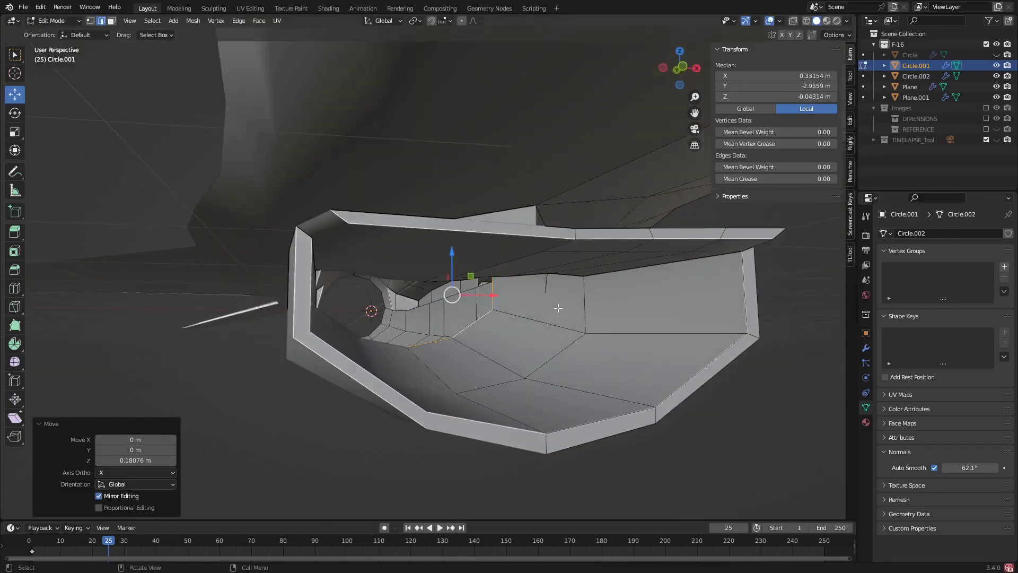
{"action": "key", "text": "s"}
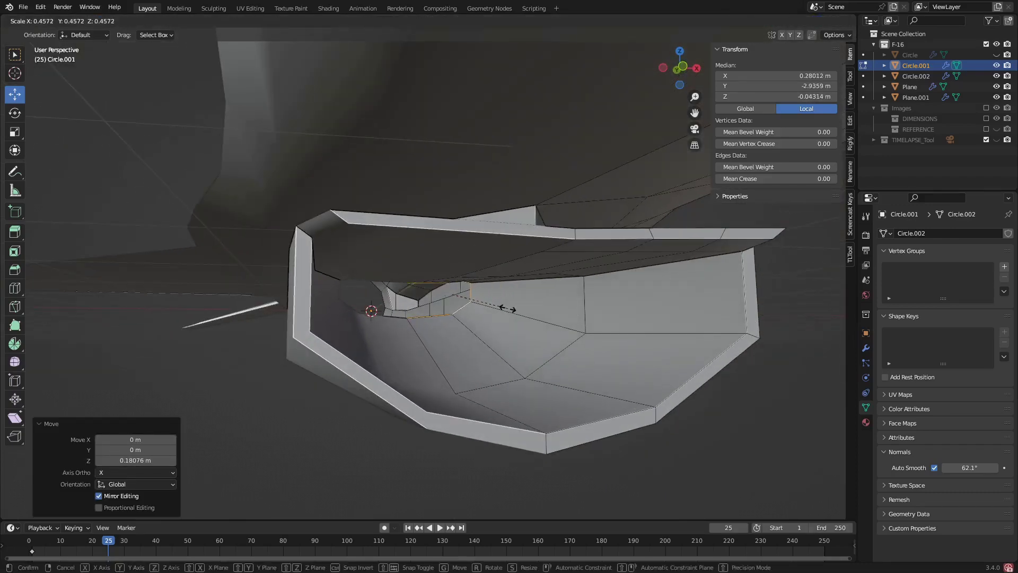
{"action": "left_click", "coordinate": [507, 309]}
Step: Scale the intake's middle edge loop uniformly to 0.824 and raise it slightly along Z
{"action": "left_click", "coordinate": [544, 365]}
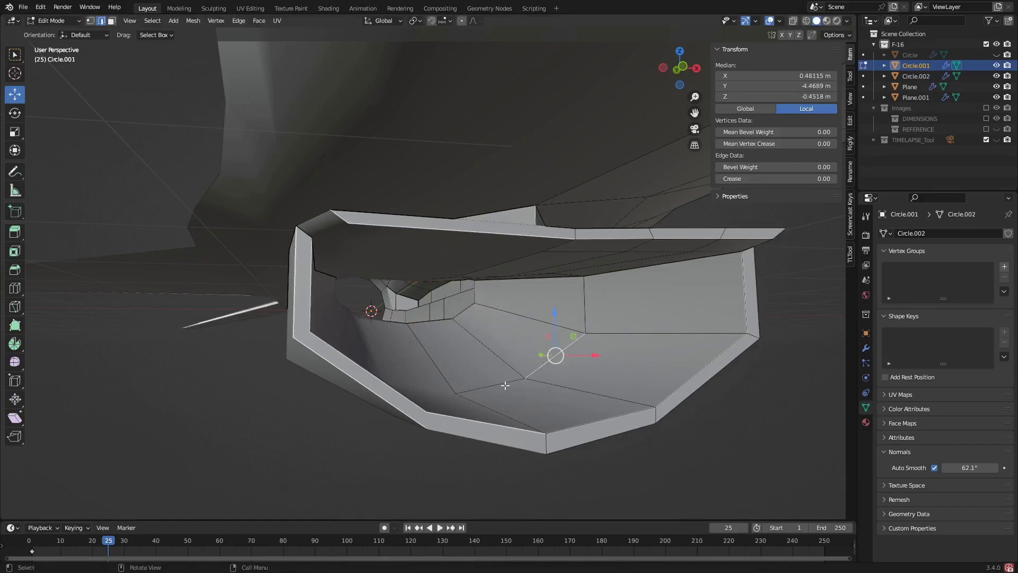
{"action": "left_click", "coordinate": [521, 382], "text": "alt"}
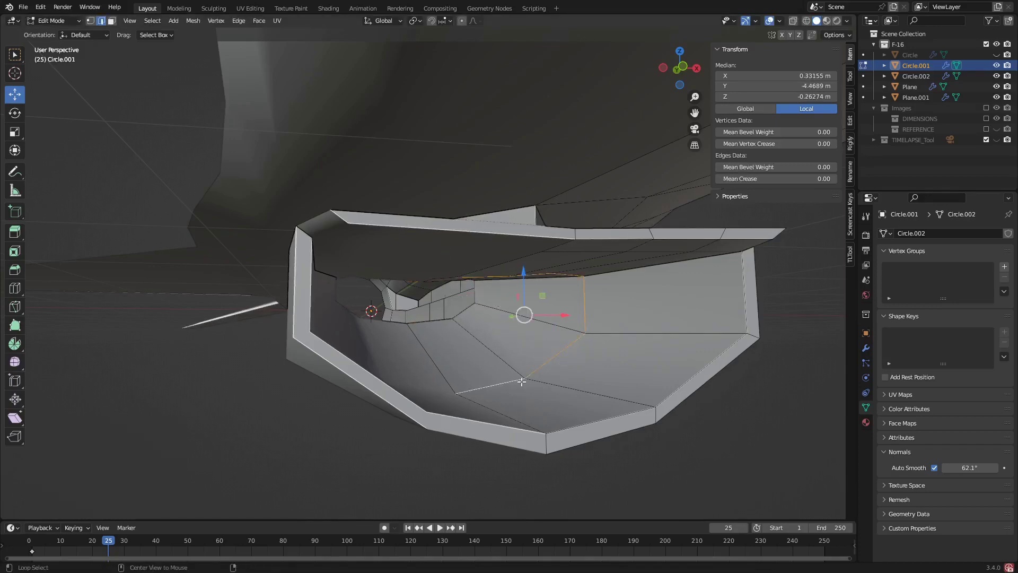
{"action": "key", "text": "s"}
{"action": "left_click", "coordinate": [603, 346]}
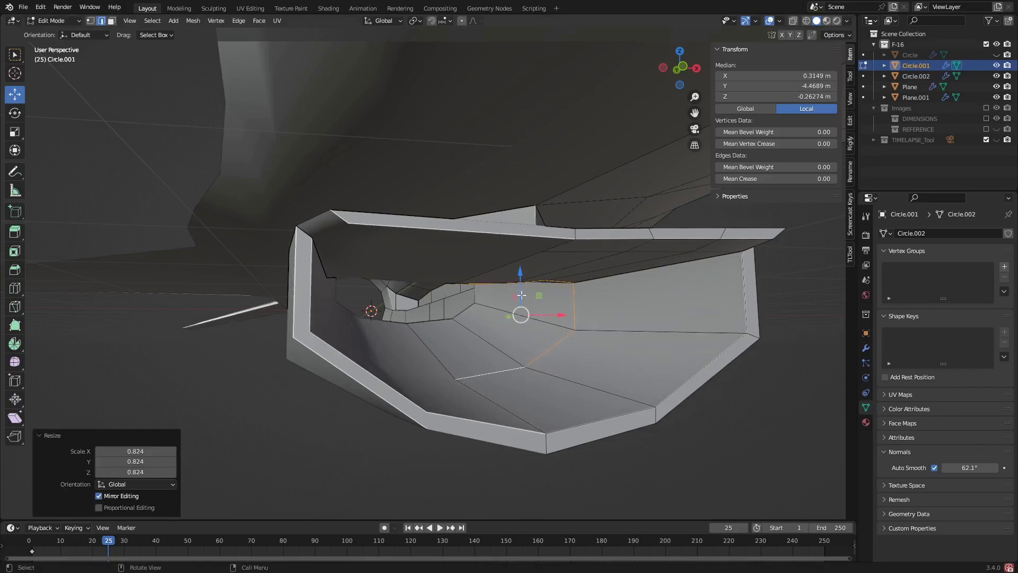
{"action": "key", "text": "g"}
{"action": "key", "text": "z"}
{"action": "left_click_drag", "start_coordinate": [522, 269], "coordinate": [522, 267]}
Step: Return to Object Mode and examine the jet's overall shape from the front, rear, below and side
{"action": "scroll", "coordinate": [522, 269], "scroll_direction": "down", "scroll_amount": 6}
{"action": "middle_click_drag", "start_coordinate": [524, 271], "coordinate": [451, 328]}
{"action": "key", "text": "Tab"}
{"action": "left_click", "coordinate": [442, 388]}
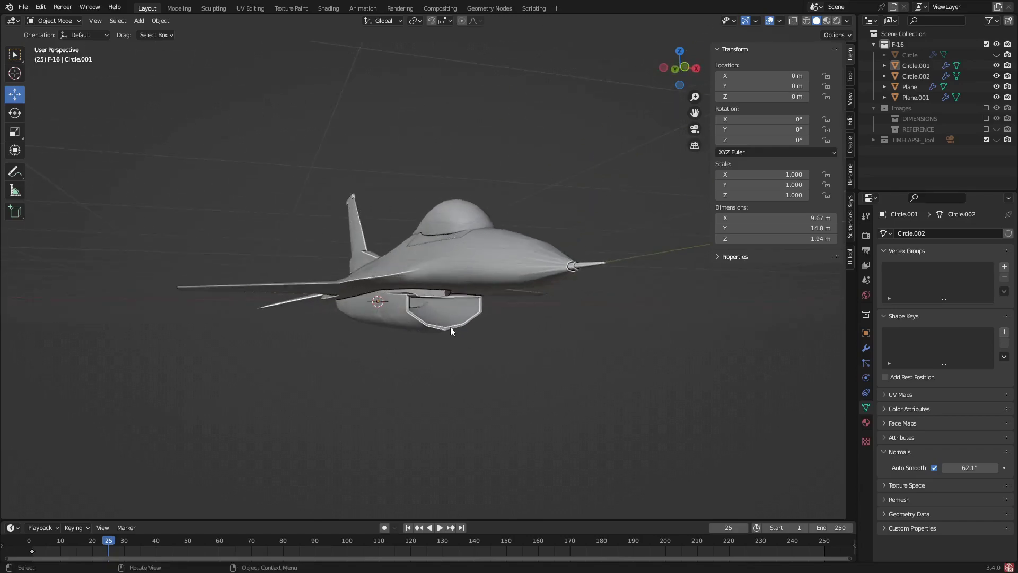
{"action": "middle_click_drag", "start_coordinate": [427, 294], "coordinate": [355, 315]}
{"action": "middle_click_drag", "start_coordinate": [294, 323], "coordinate": [360, 320]}
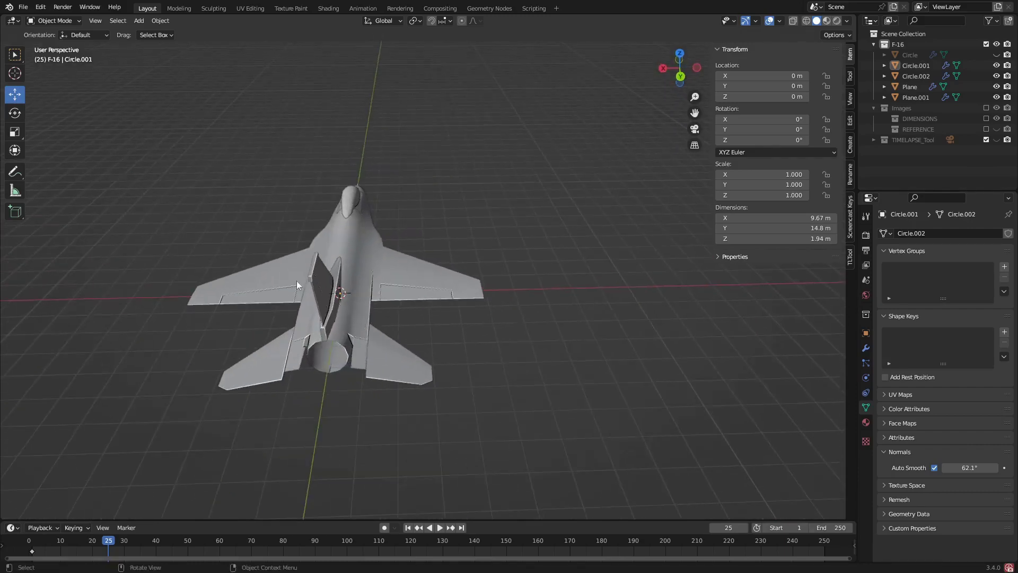
{"action": "middle_click_drag", "start_coordinate": [362, 175], "coordinate": [390, 306]}
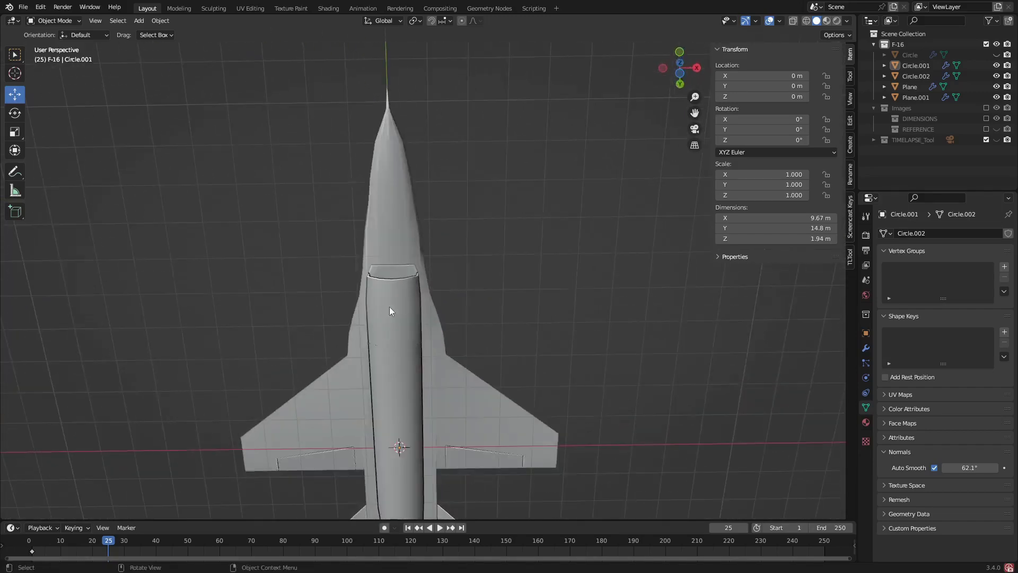
{"action": "middle_click_drag", "start_coordinate": [423, 381], "coordinate": [425, 313]}
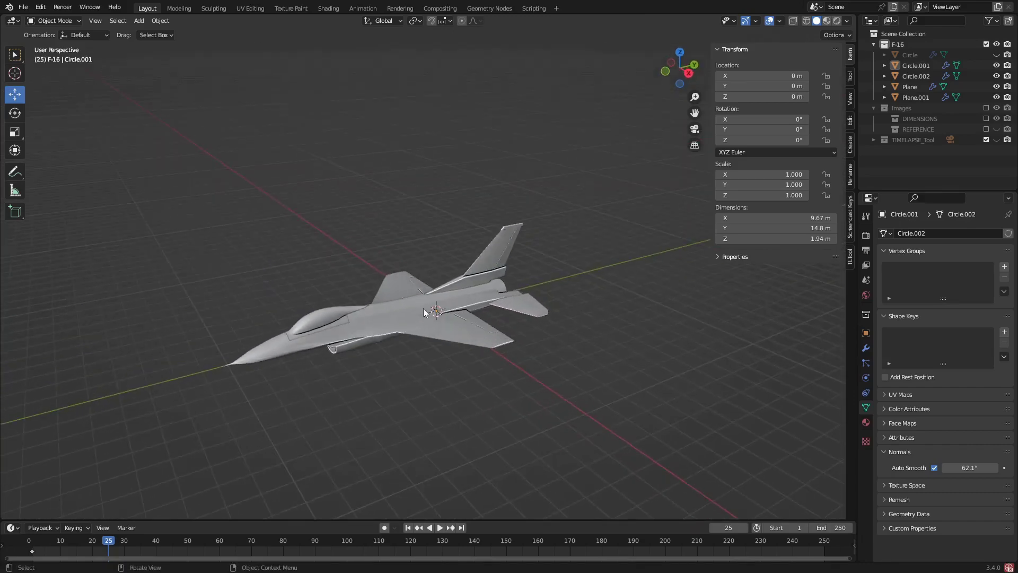